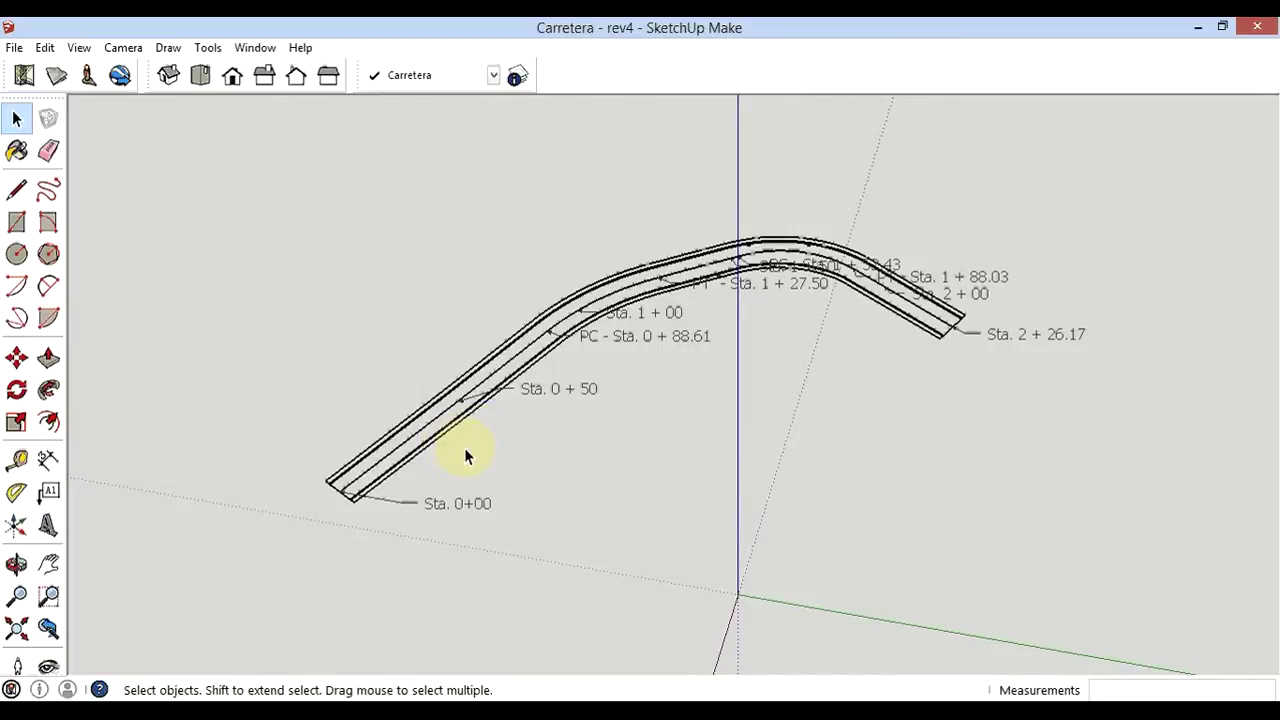
- Preview the LC and Plano Curvas Verticales layers in the Layers panel, leaving both hidden
{"action": "left_click", "coordinate": [517, 75]}
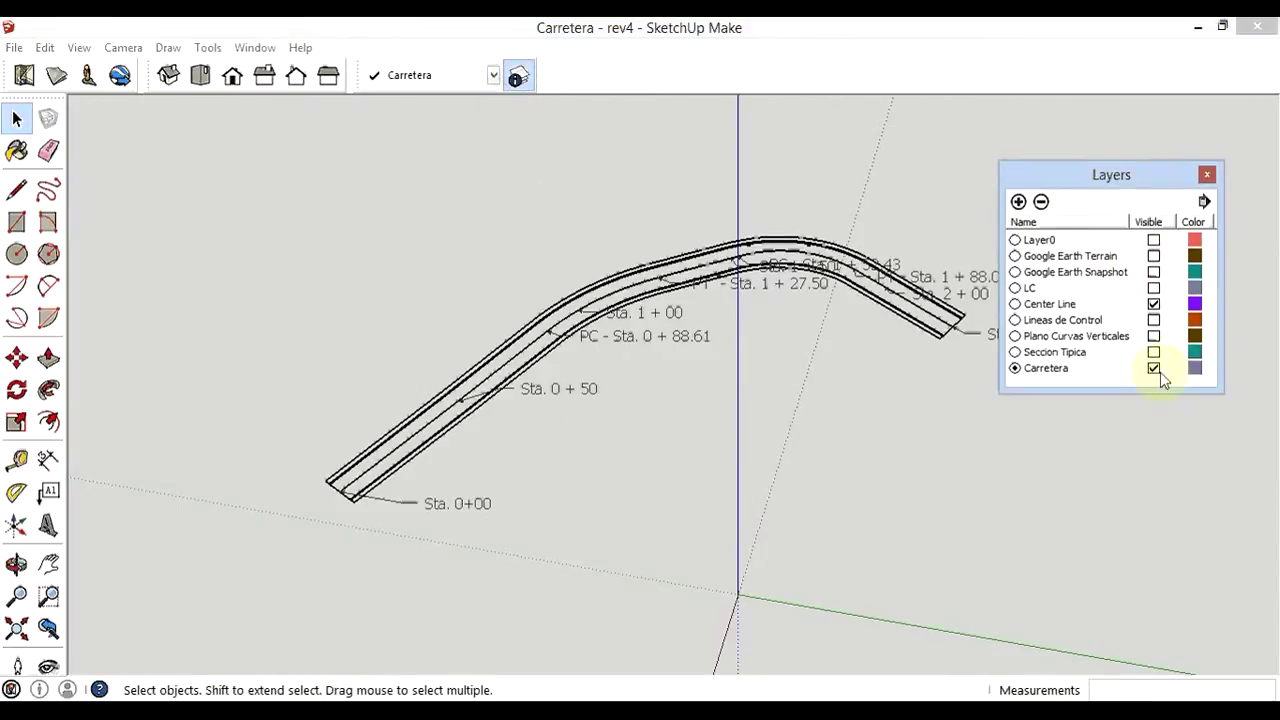
{"action": "left_click", "coordinate": [1154, 288]}
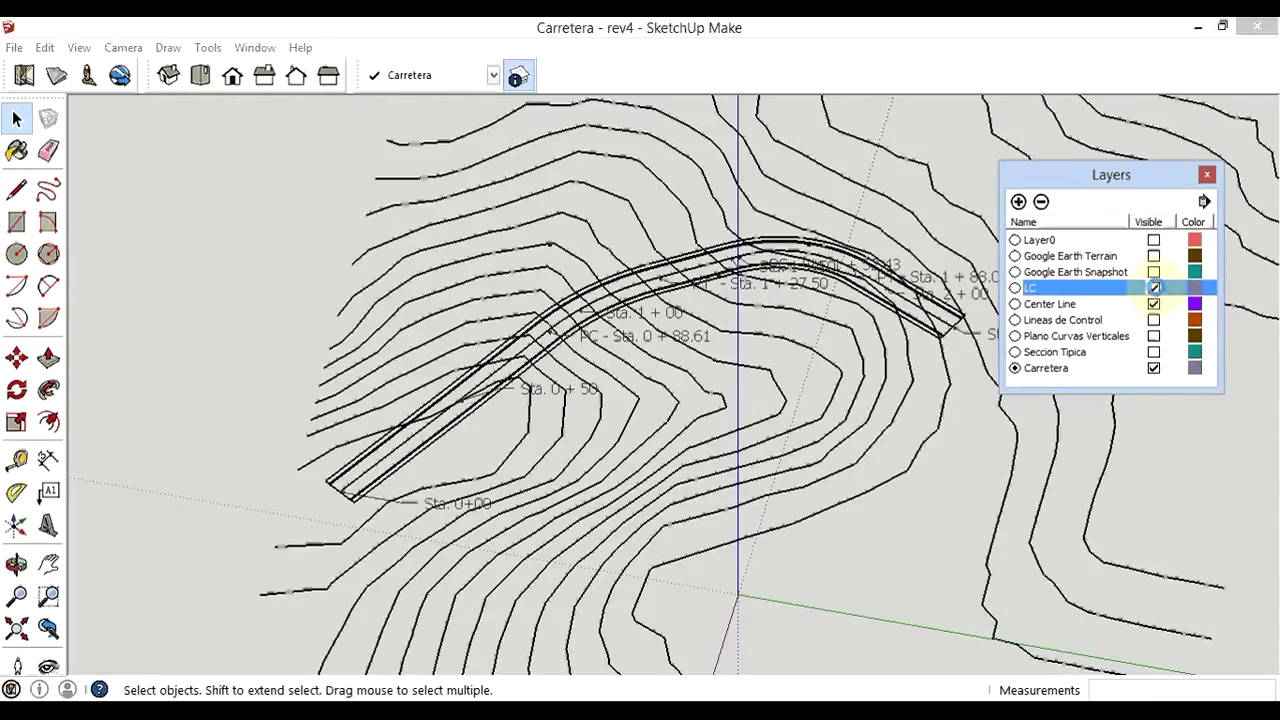
{"action": "left_click", "coordinate": [1154, 288]}
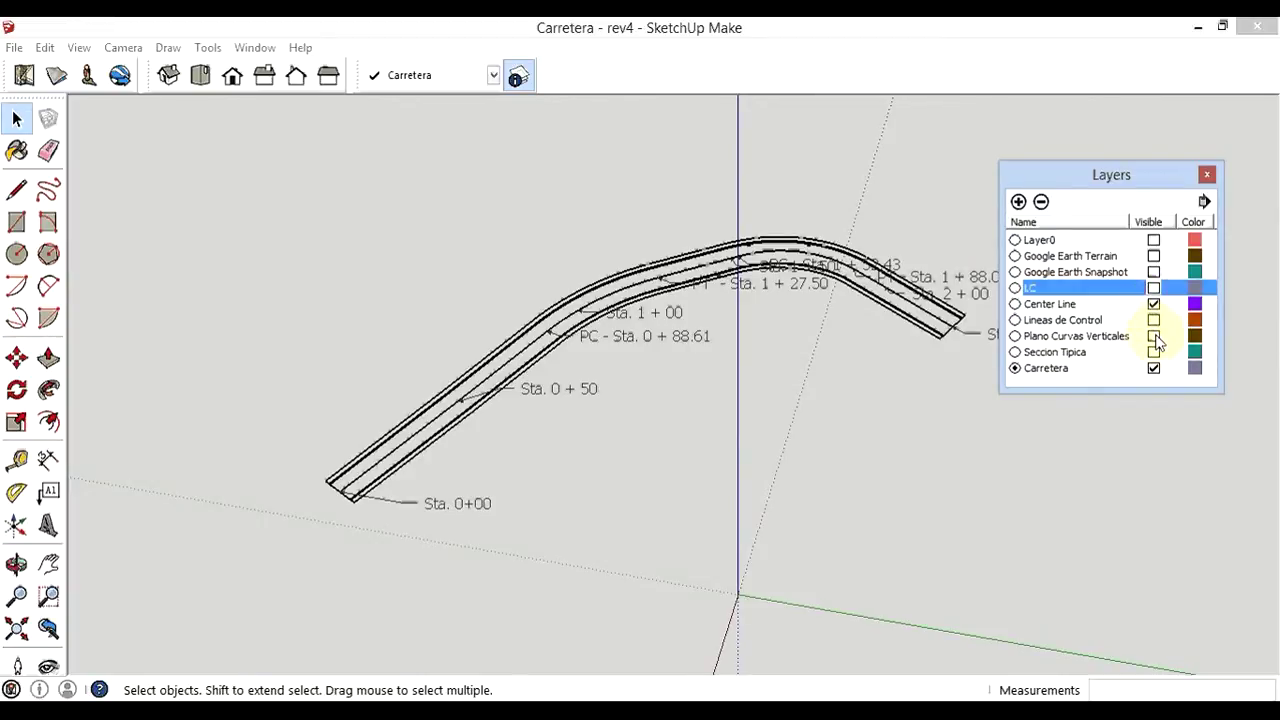
{"action": "left_click", "coordinate": [1154, 337]}
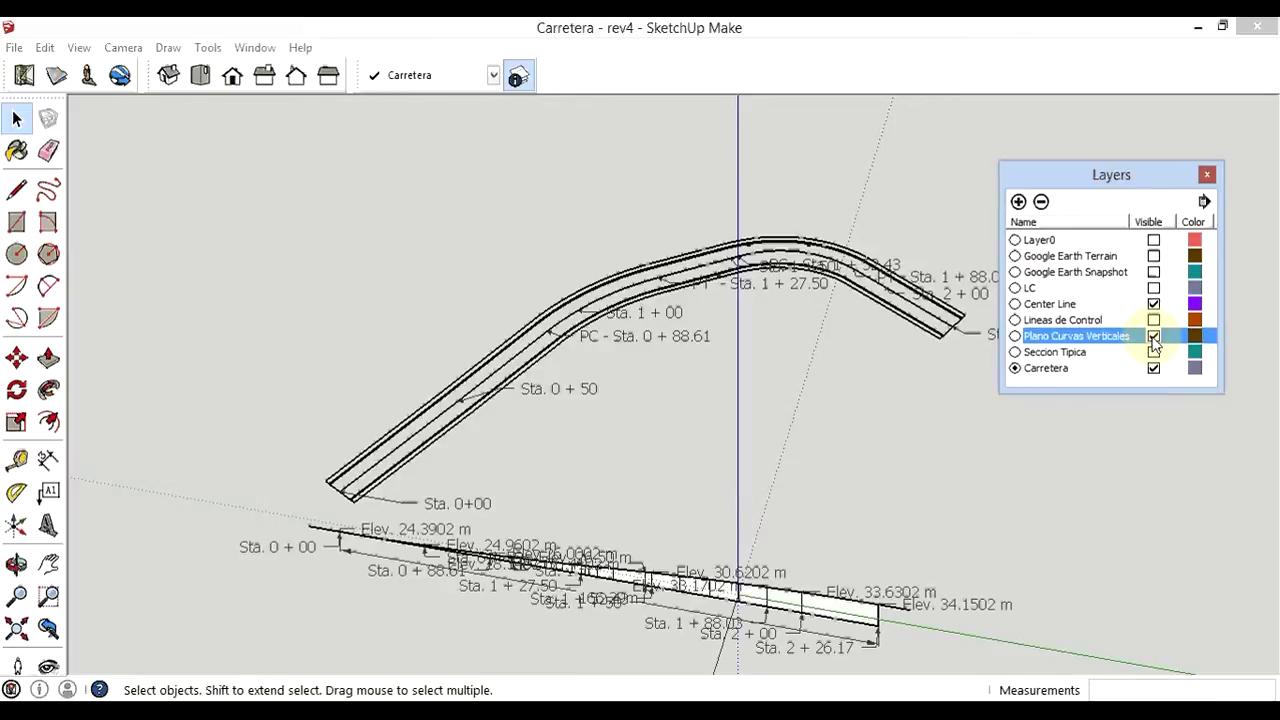
{"action": "left_click", "coordinate": [1154, 338]}
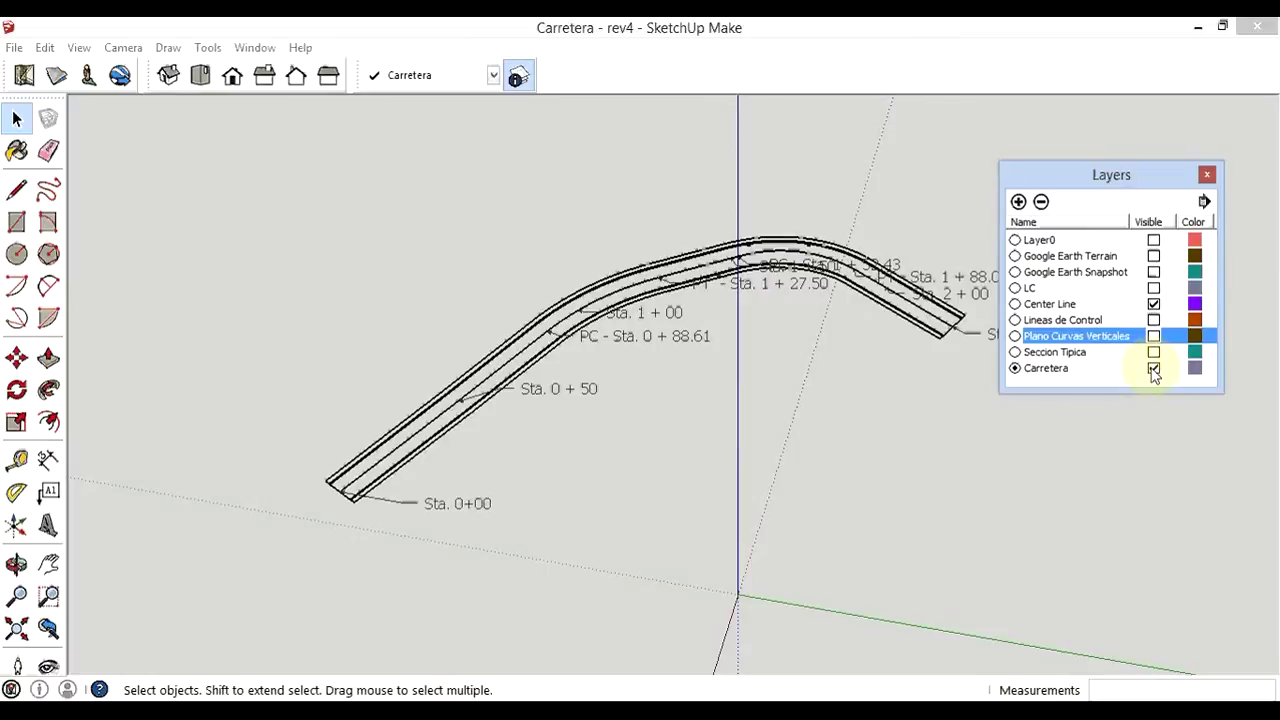
- Make Layer0 the current layer and hide the Carretera road layer
{"action": "left_click", "coordinate": [1015, 368]}
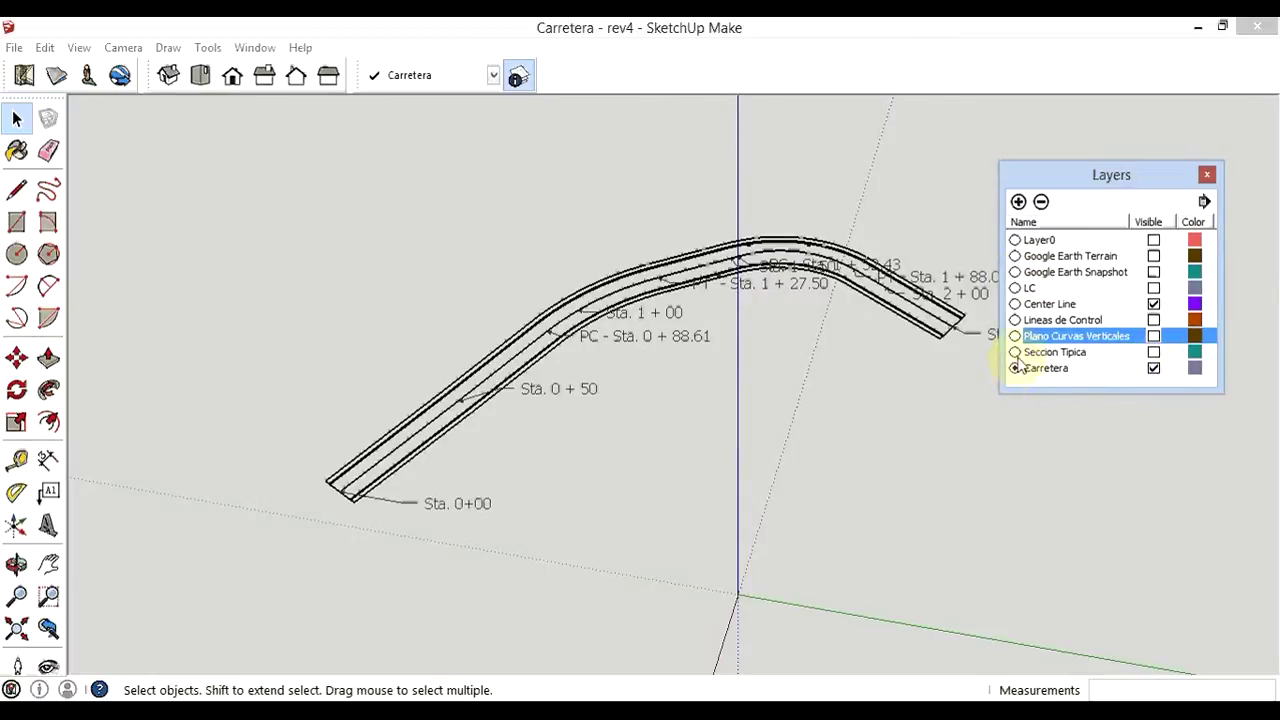
{"action": "left_click", "coordinate": [1015, 242]}
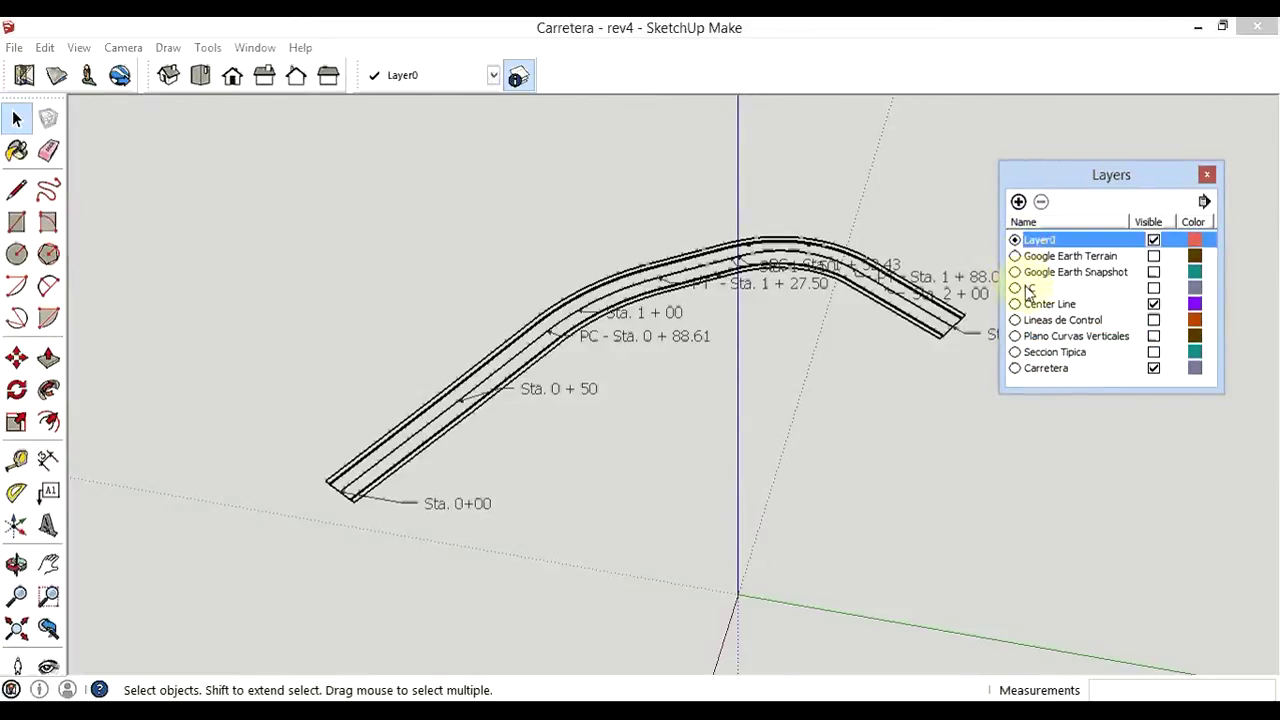
{"action": "left_click", "coordinate": [1153, 368]}
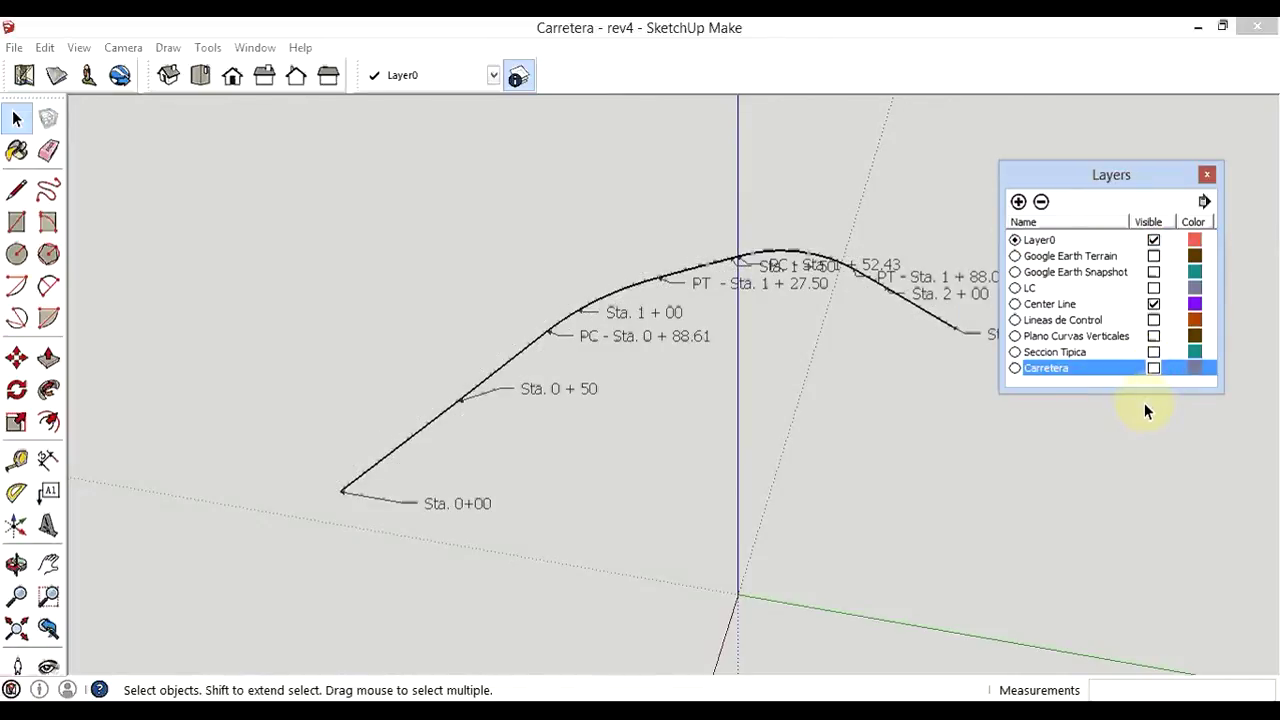
- View the alignment from Top, pan station 0+00 into frame, and add a new layer (Layer1)
{"action": "left_click", "coordinate": [200, 77]}
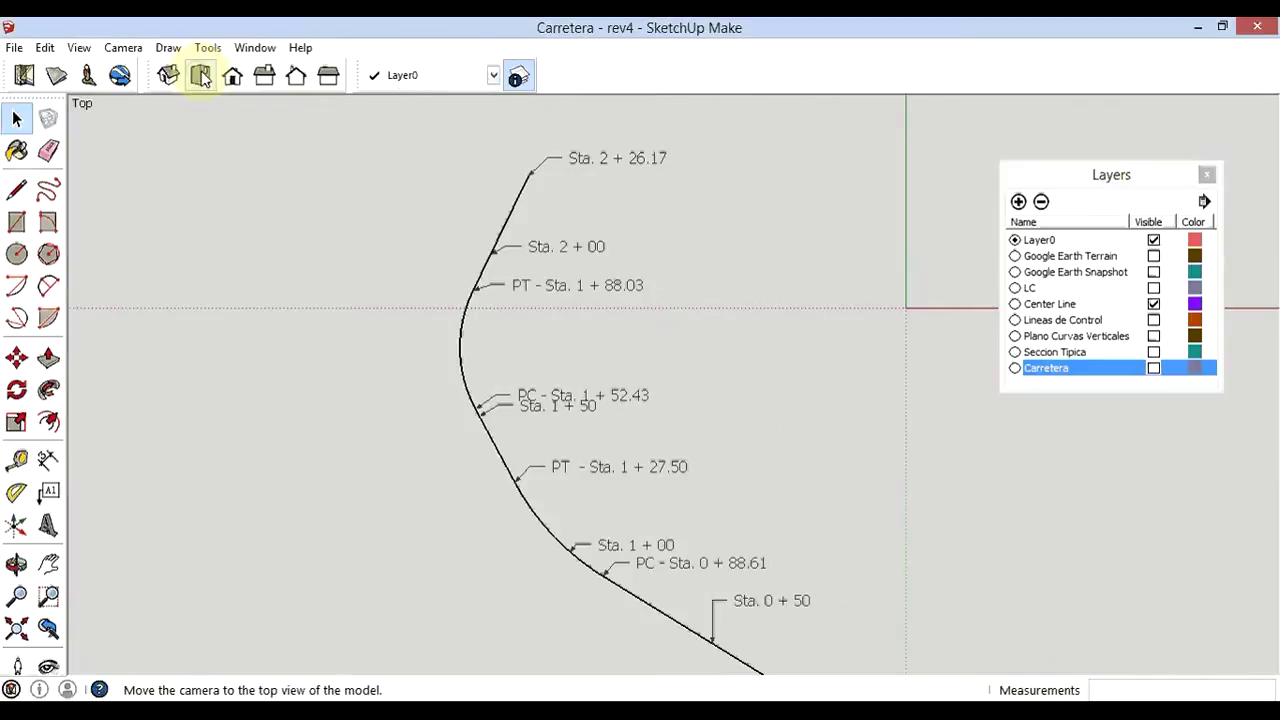
{"action": "left_click", "coordinate": [48, 565]}
{"action": "left_click_drag", "start_coordinate": [245, 476], "coordinate": [238, 421]}
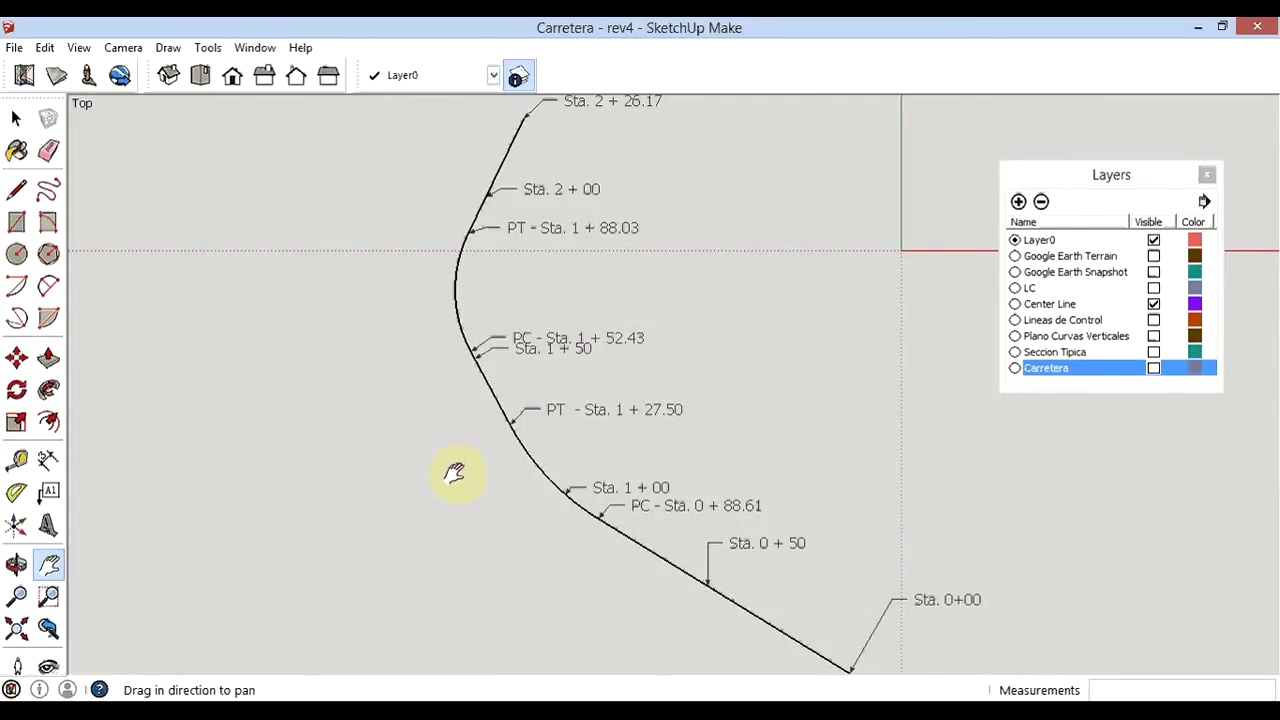
{"action": "left_click_drag", "start_coordinate": [454, 474], "coordinate": [355, 297]}
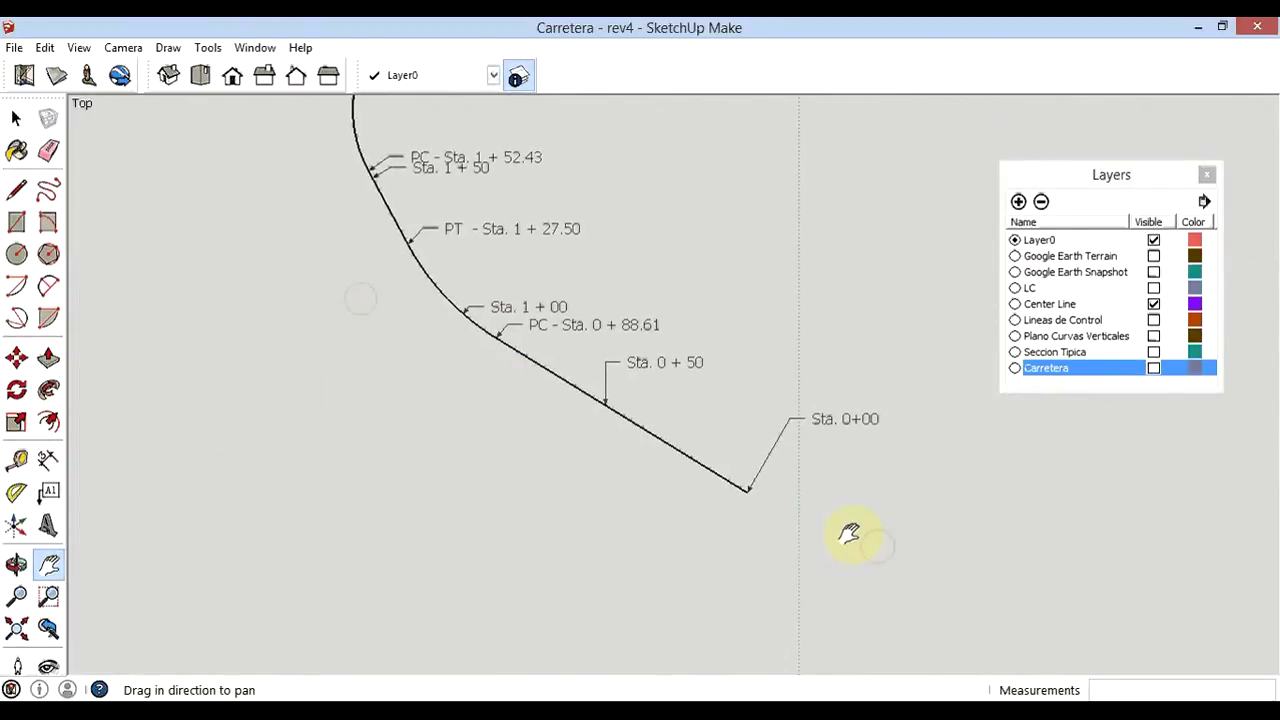
{"action": "left_click_drag", "start_coordinate": [870, 534], "coordinate": [803, 512]}
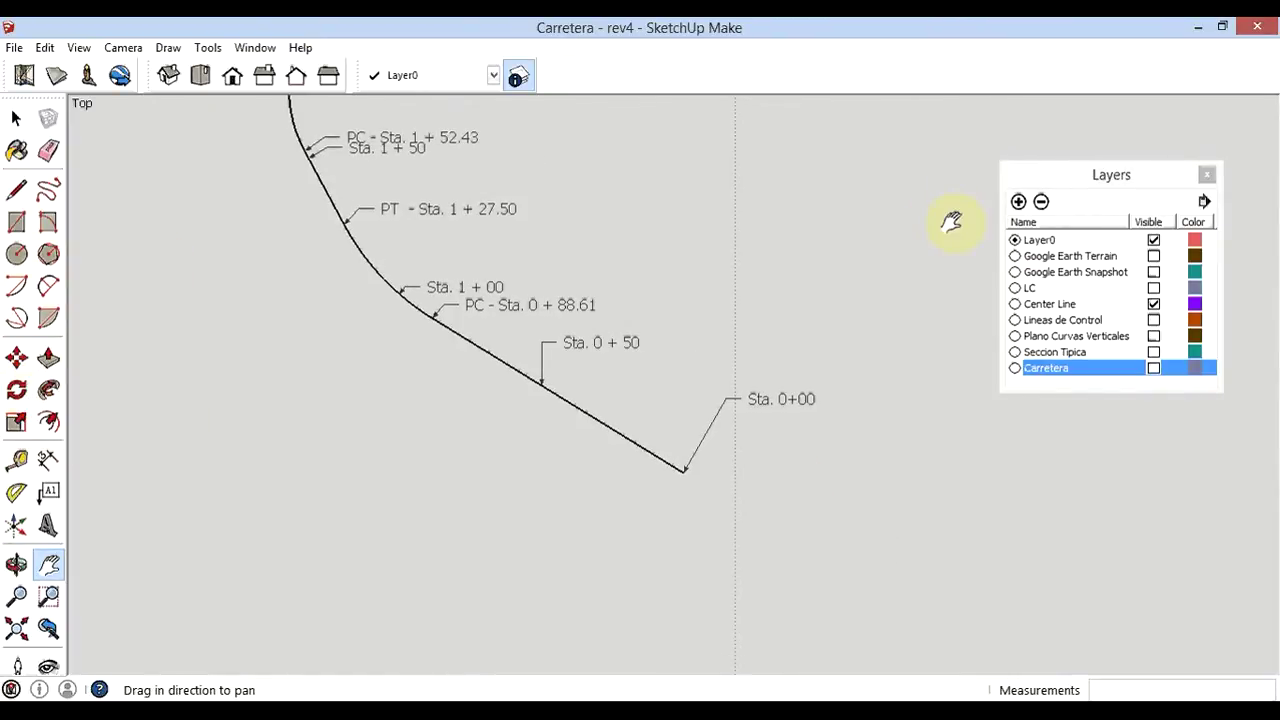
{"action": "left_click", "coordinate": [1018, 201]}
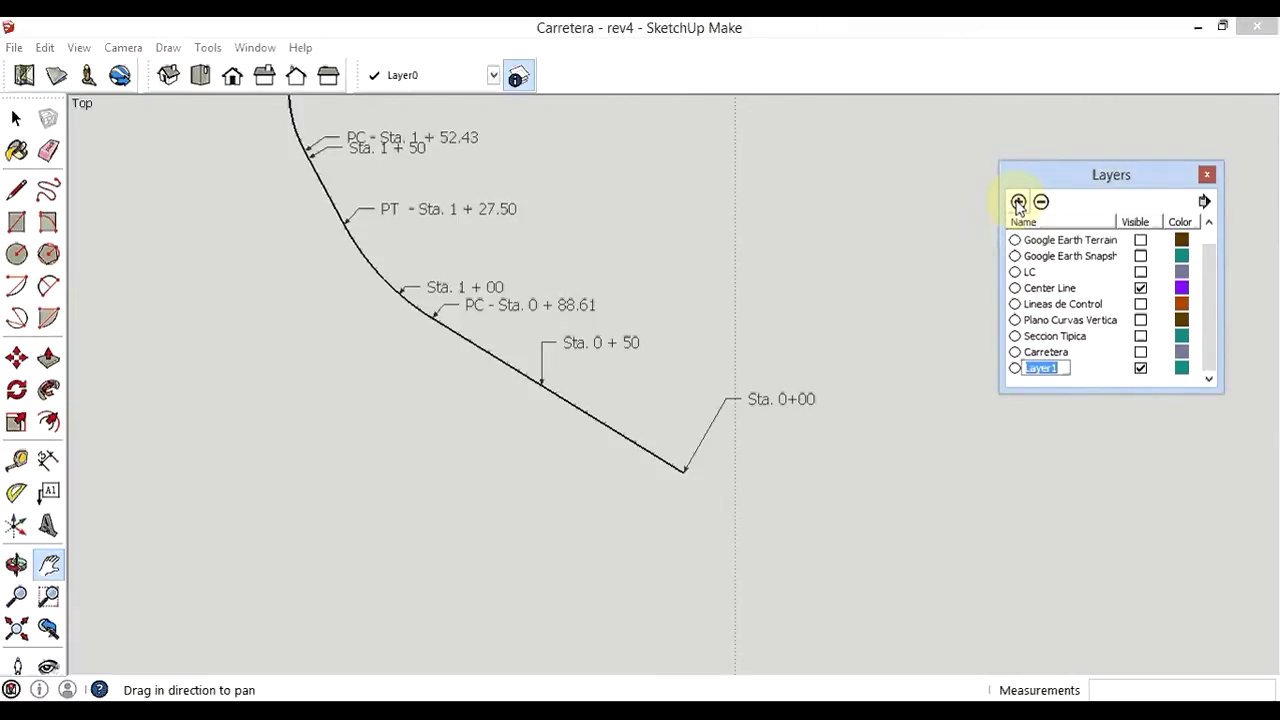
- Rename the new layer 'Sec Elev Ter.' and make it the current layer
{"action": "type", "text": "Se"}
{"action": "type", "text": "c"}
{"action": "type", "text": " Elev"}
{"action": "type", "text": " T"}
{"action": "type", "text": "er"}
{"action": "type", "text": "."}
{"action": "left_click", "coordinate": [1051, 436]}
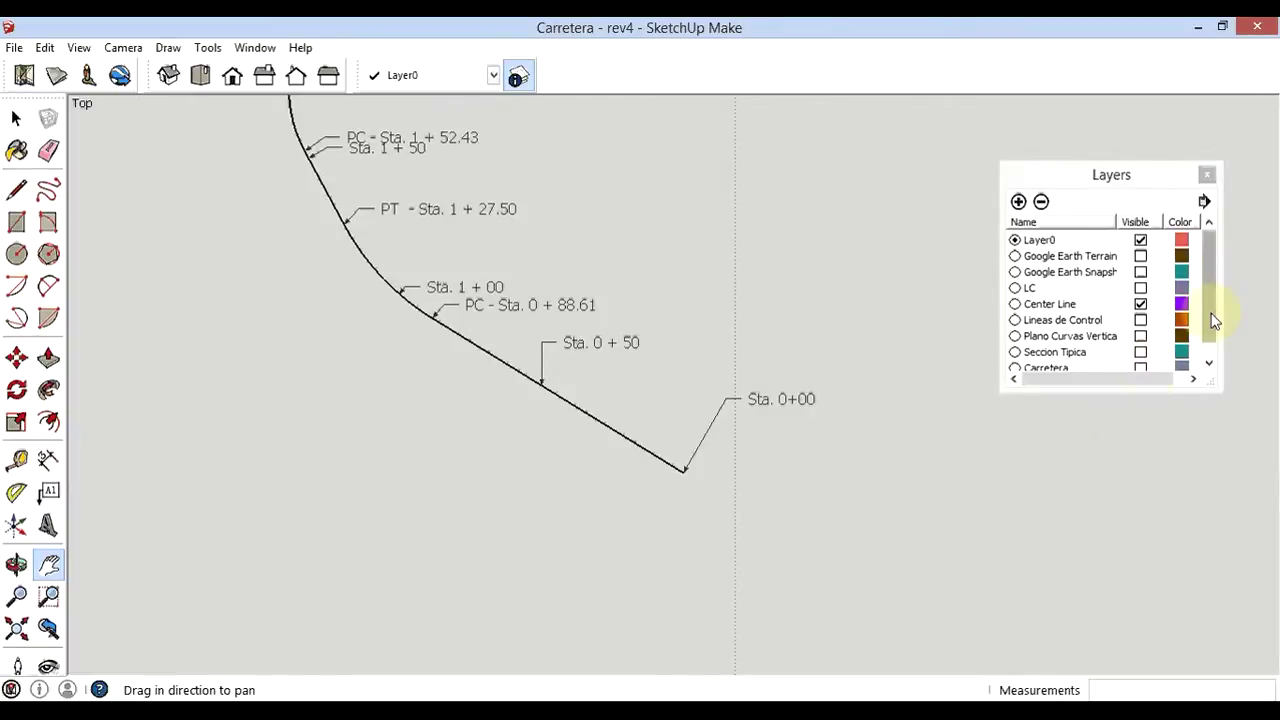
{"action": "left_click", "coordinate": [1209, 362]}
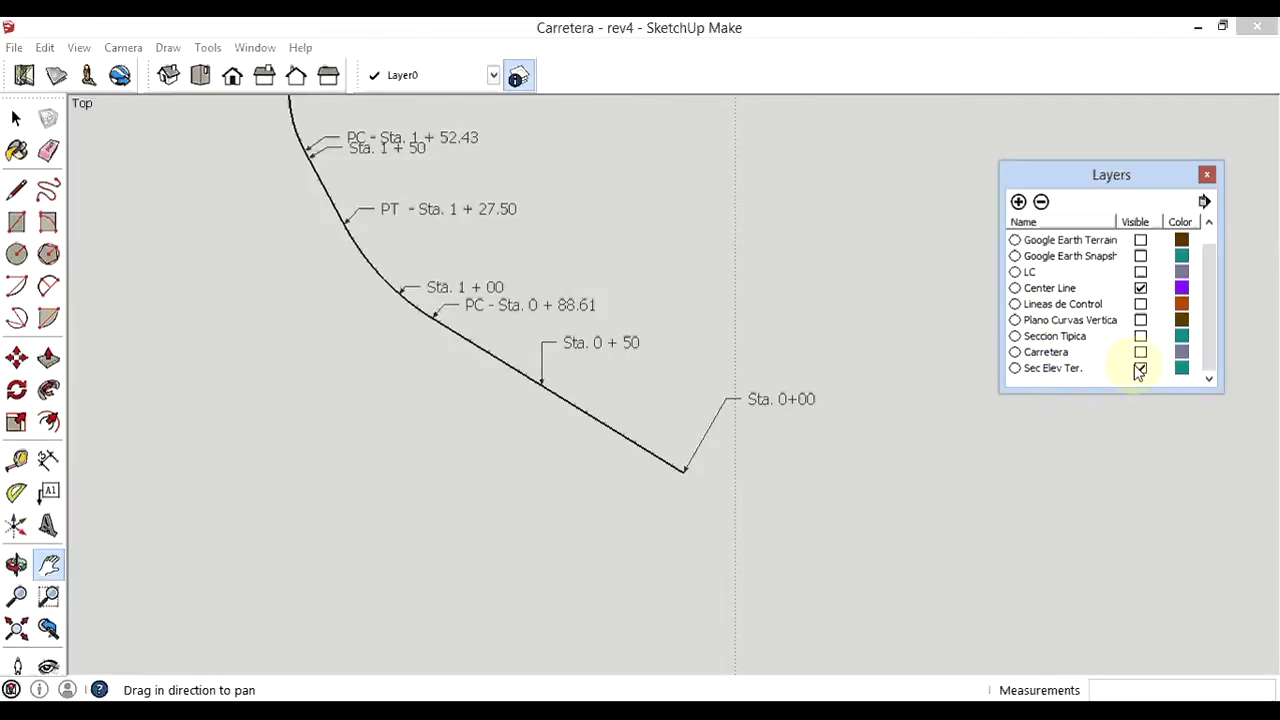
{"action": "left_click", "coordinate": [492, 80]}
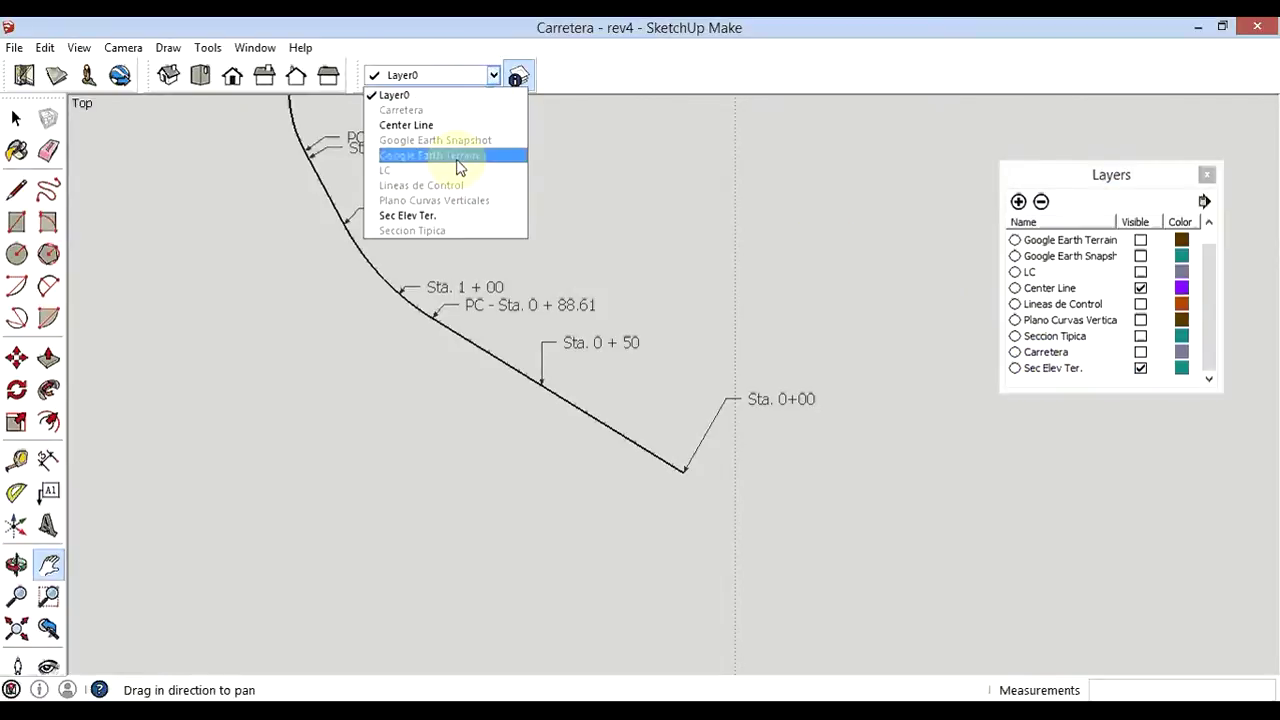
{"action": "left_click", "coordinate": [416, 216]}
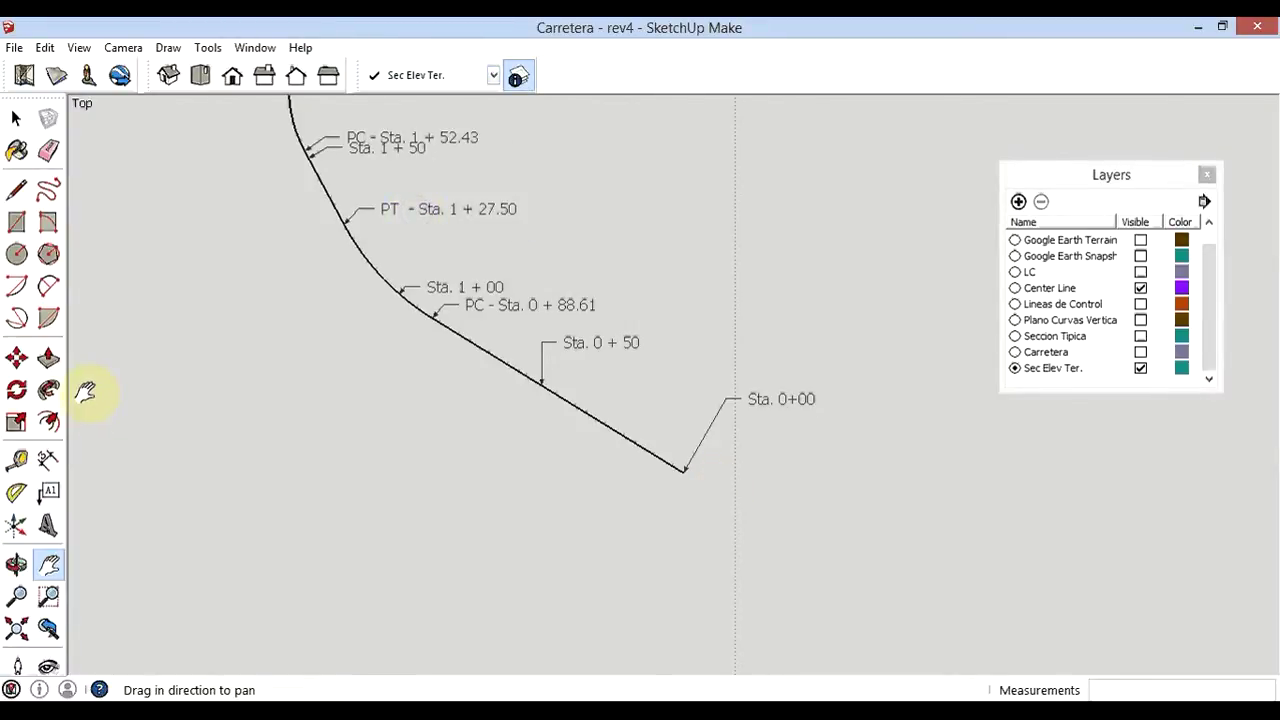
{"action": "left_click", "coordinate": [16, 492]}
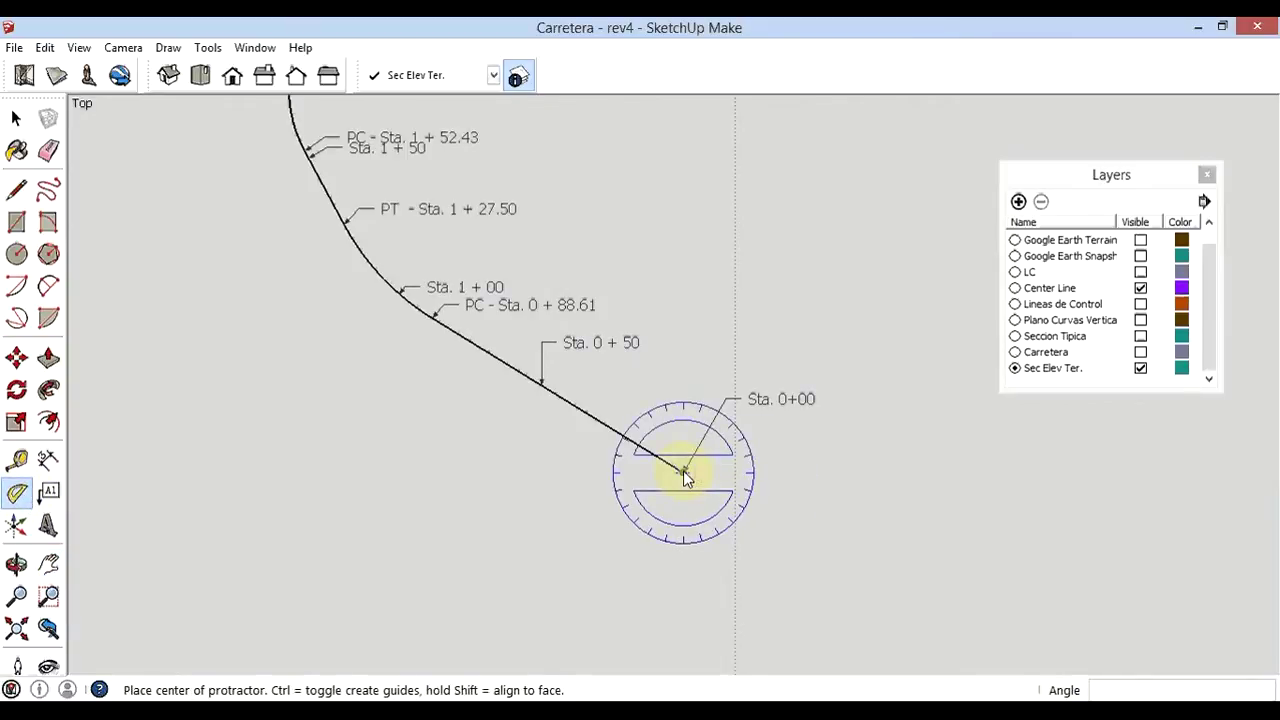
- Place 90° protractor guides across the centre line at stations 0+00 and 0+50
{"action": "left_click", "coordinate": [683, 472]}
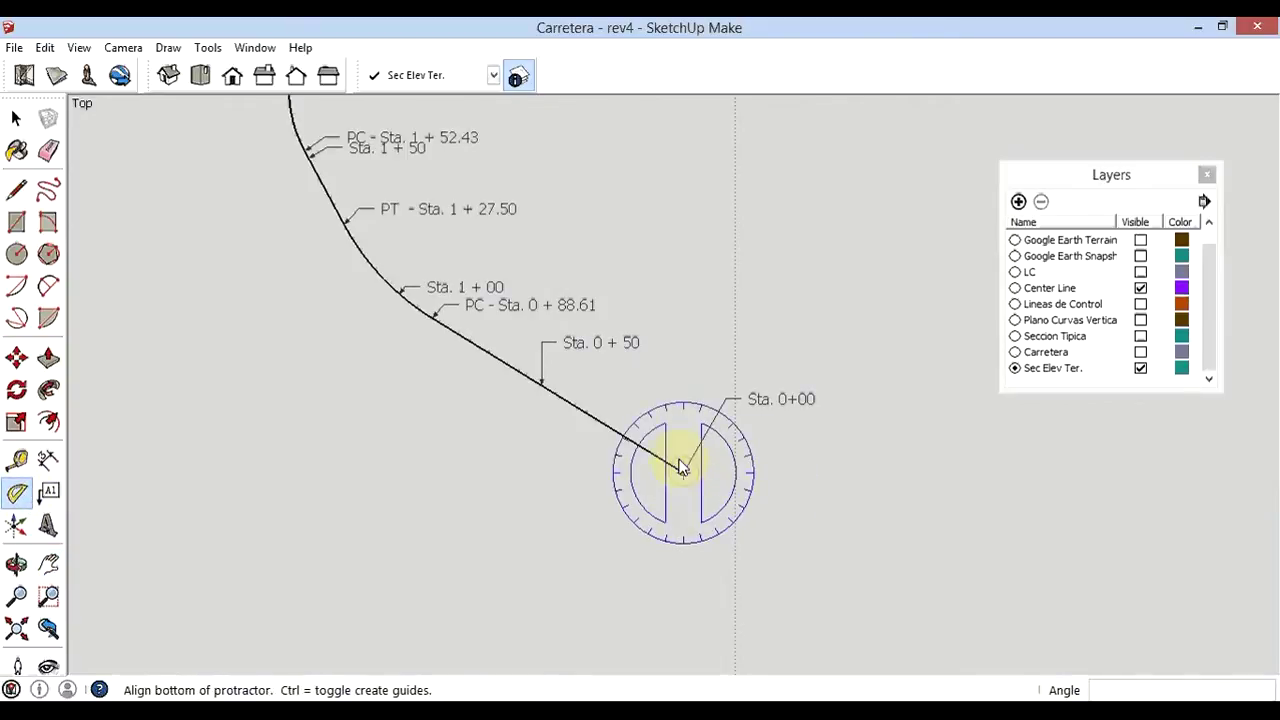
{"action": "left_click", "coordinate": [611, 432]}
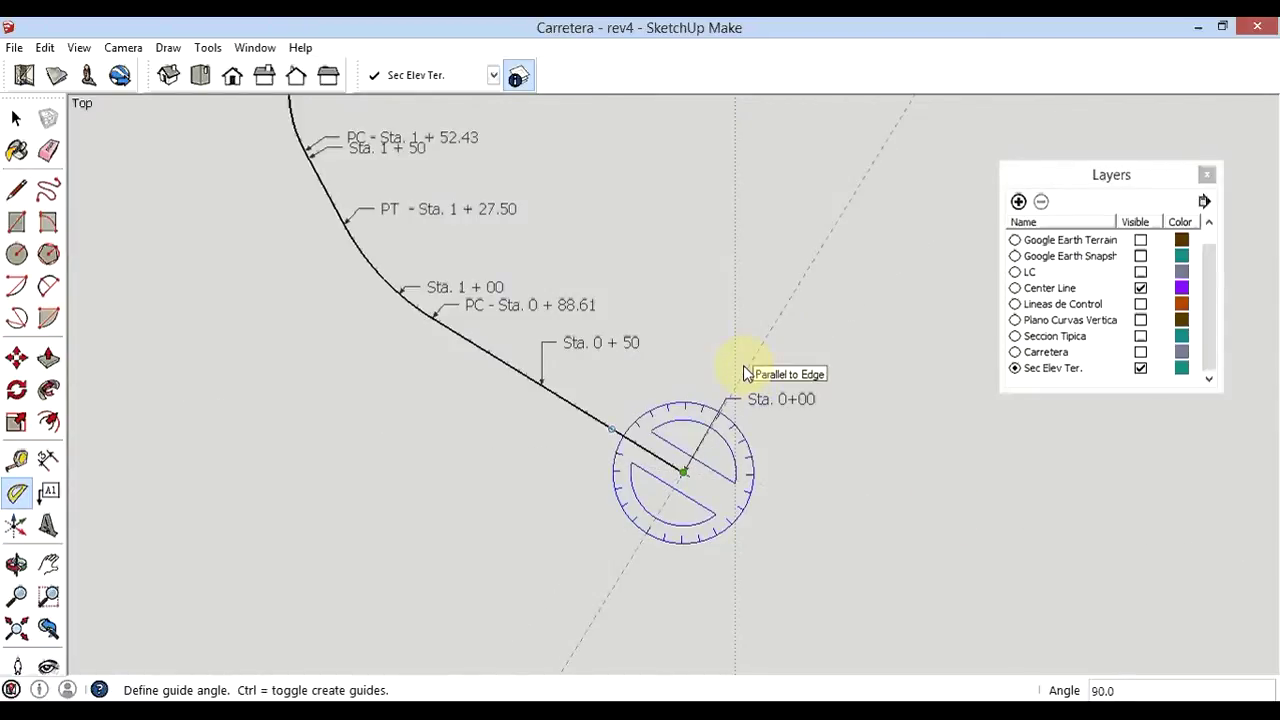
{"action": "type", "text": "90"}
{"action": "key", "text": "Return"}
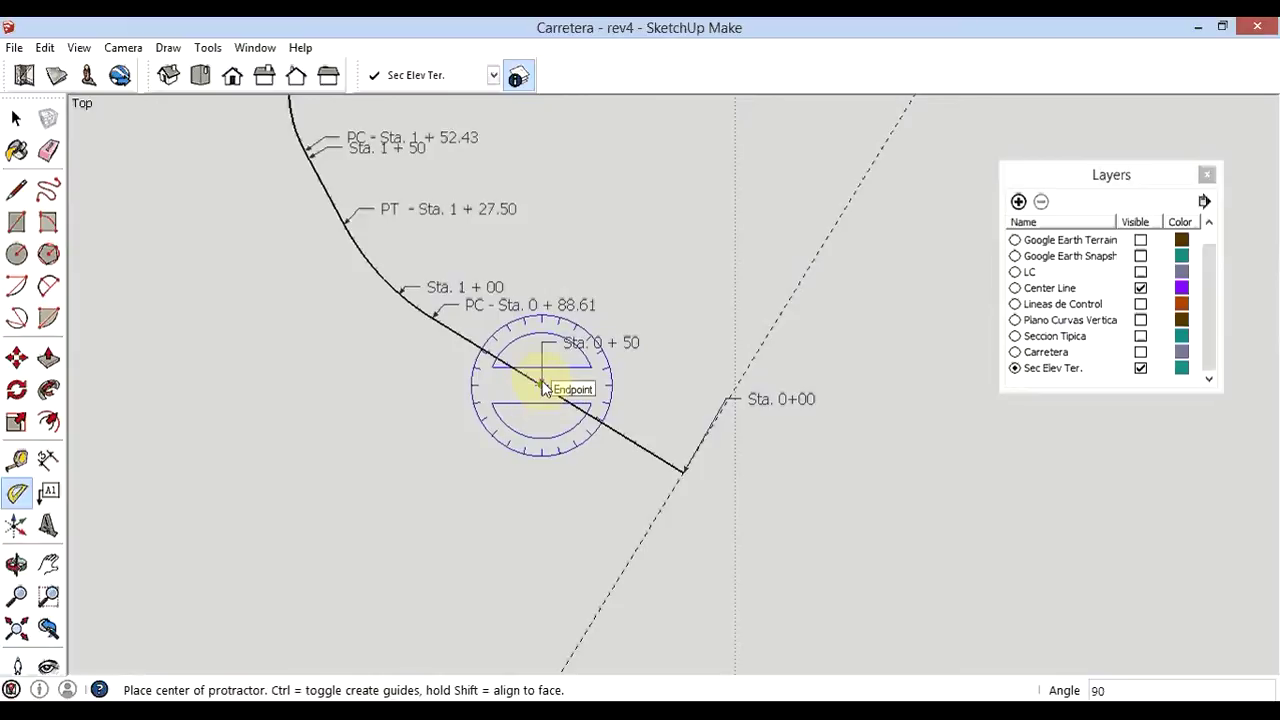
{"action": "left_click", "coordinate": [541, 385]}
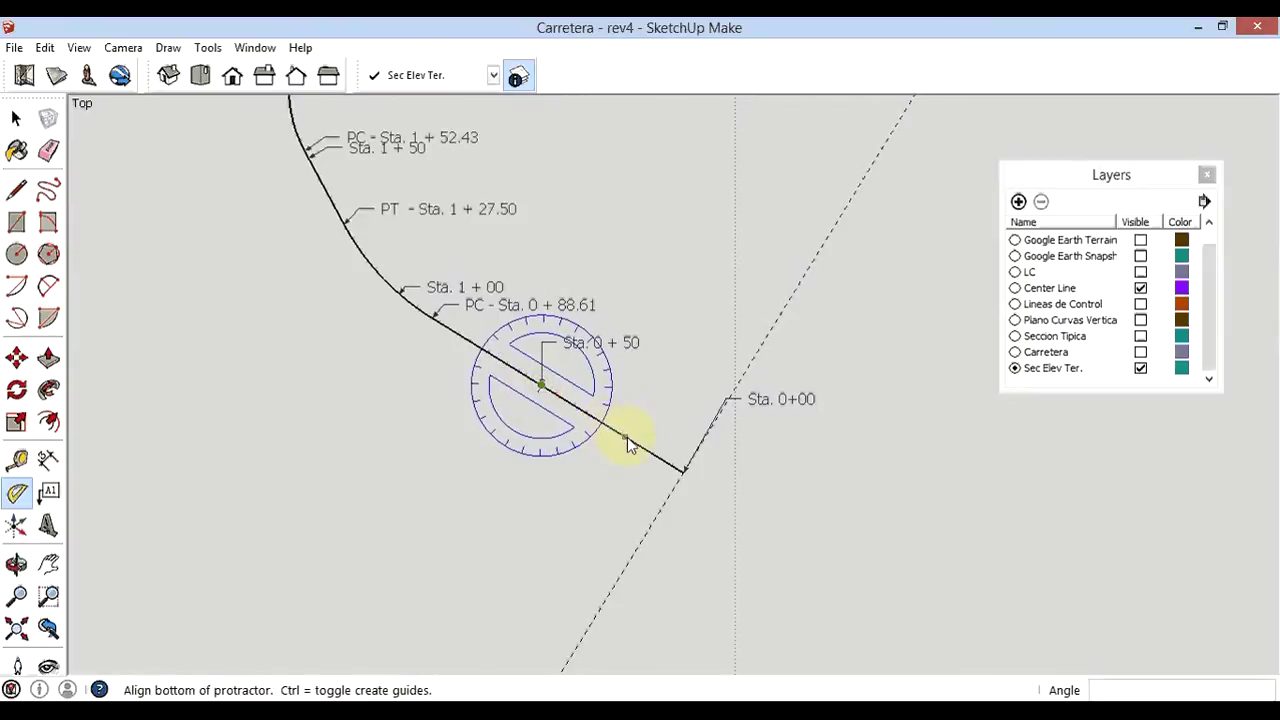
{"action": "left_click", "coordinate": [628, 439]}
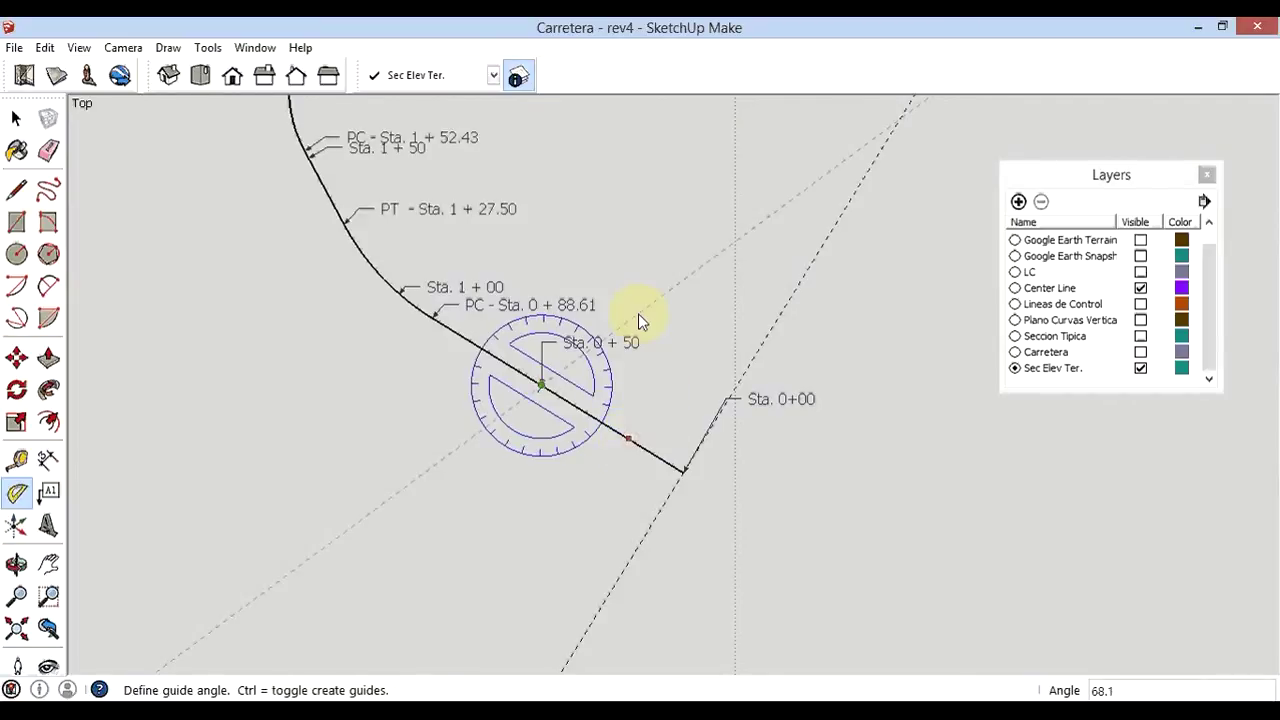
{"action": "type", "text": "90"}
{"action": "key", "text": "Return"}
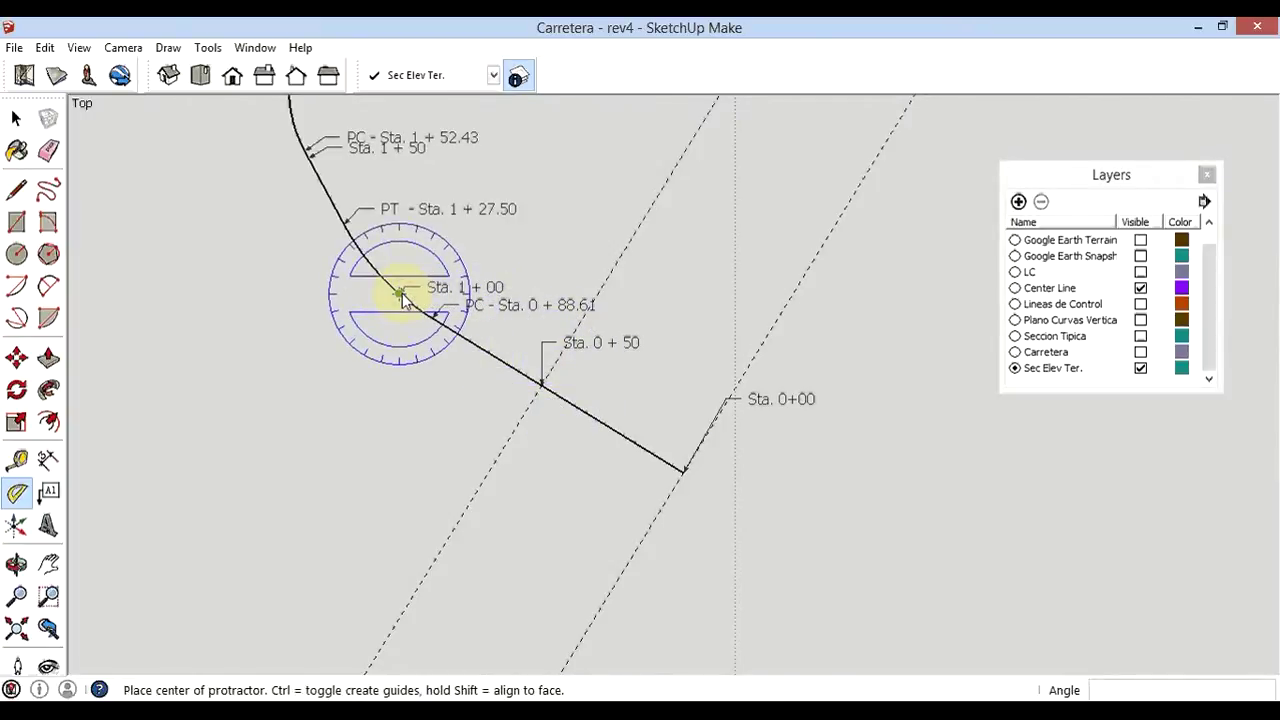
- Place 90° protractor guides across the curved centre line at stations 1+00 and 1+50
{"action": "left_click", "coordinate": [400, 294]}
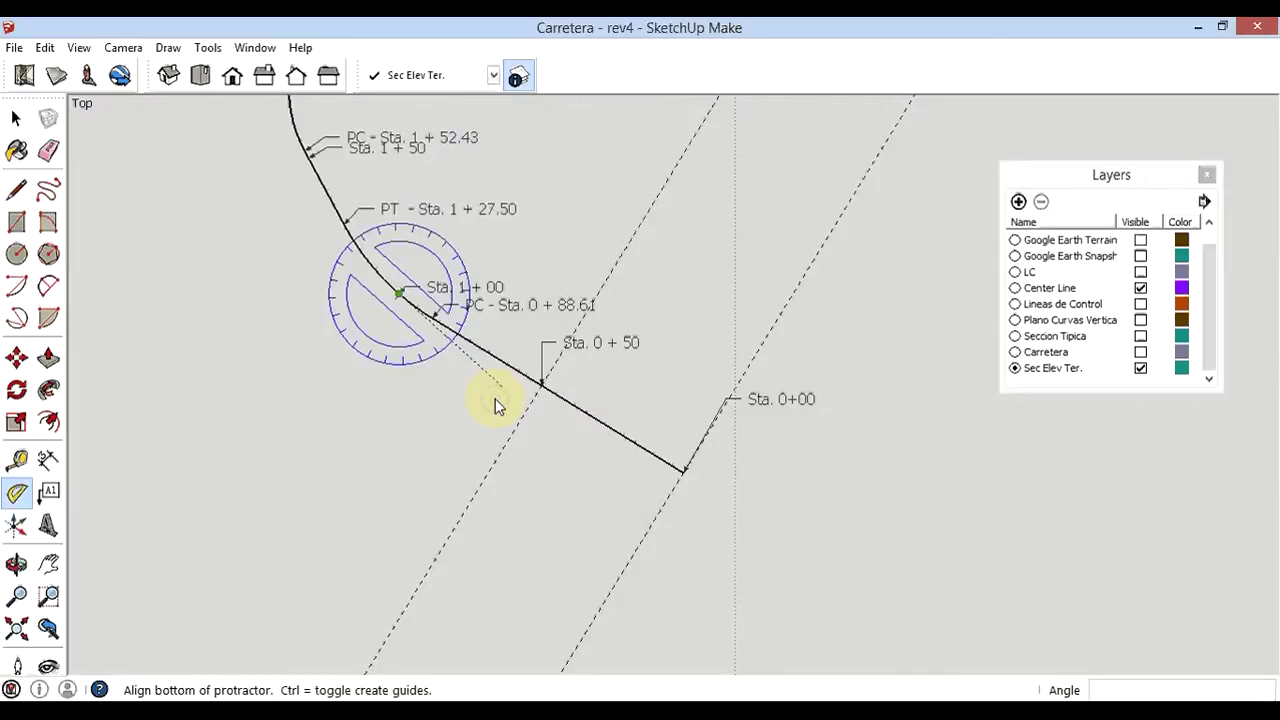
{"action": "left_click", "coordinate": [495, 400]}
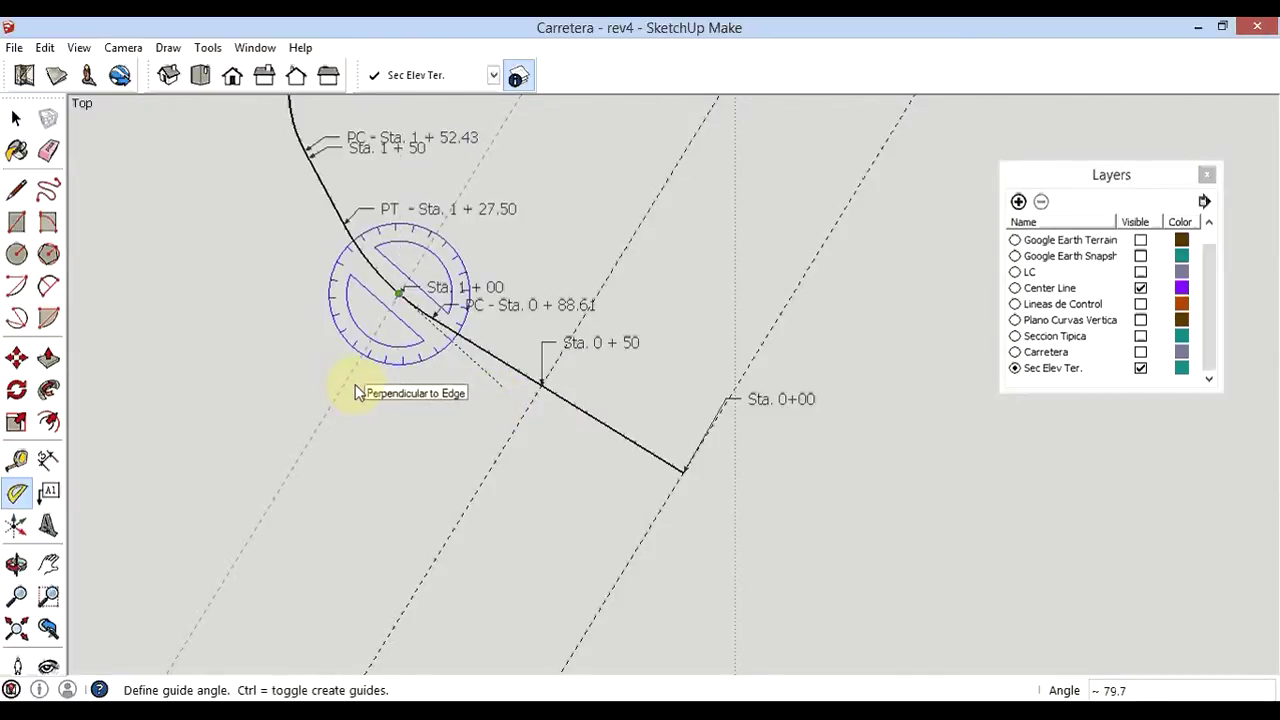
{"action": "type", "text": "90"}
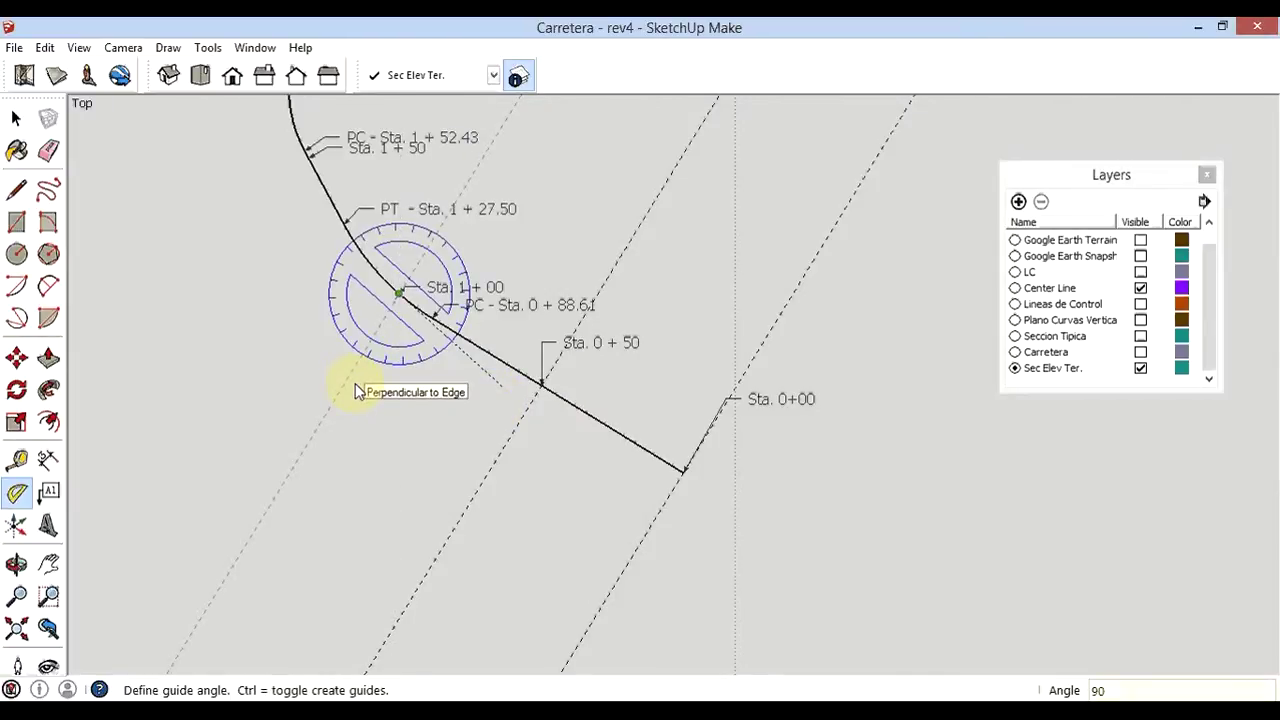
{"action": "key", "text": "Return"}
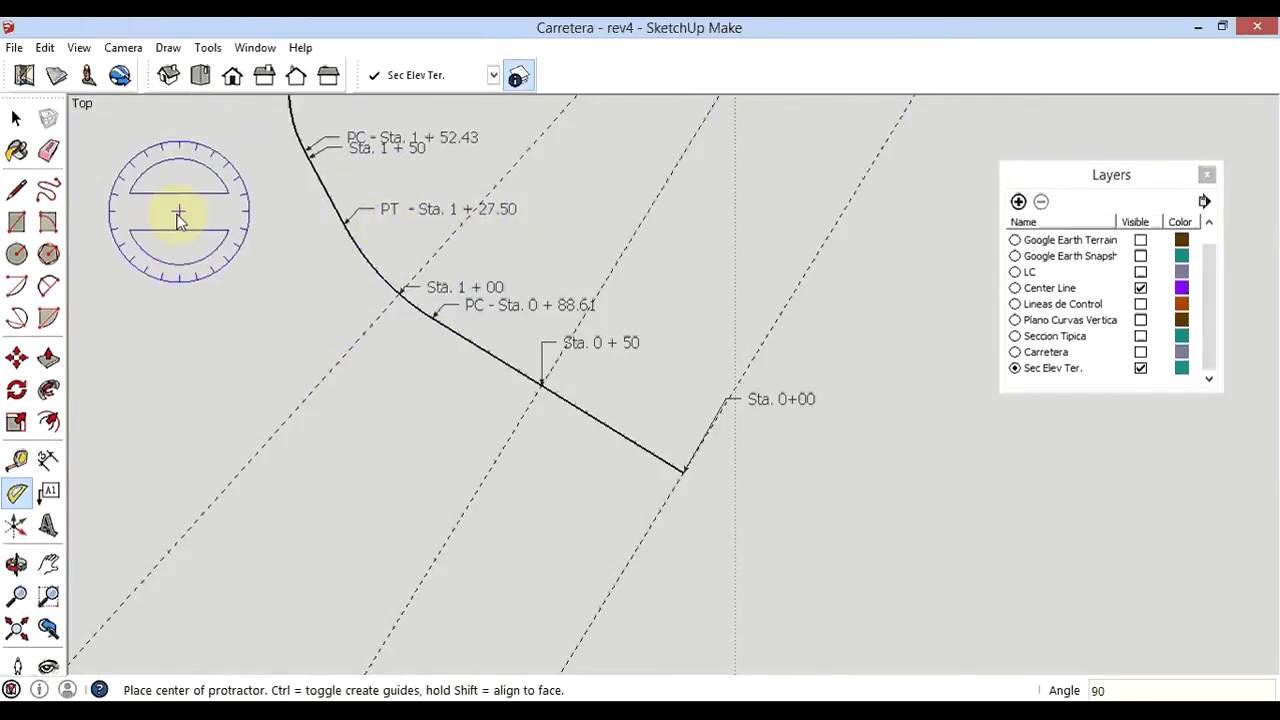
{"action": "left_click", "coordinate": [309, 158]}
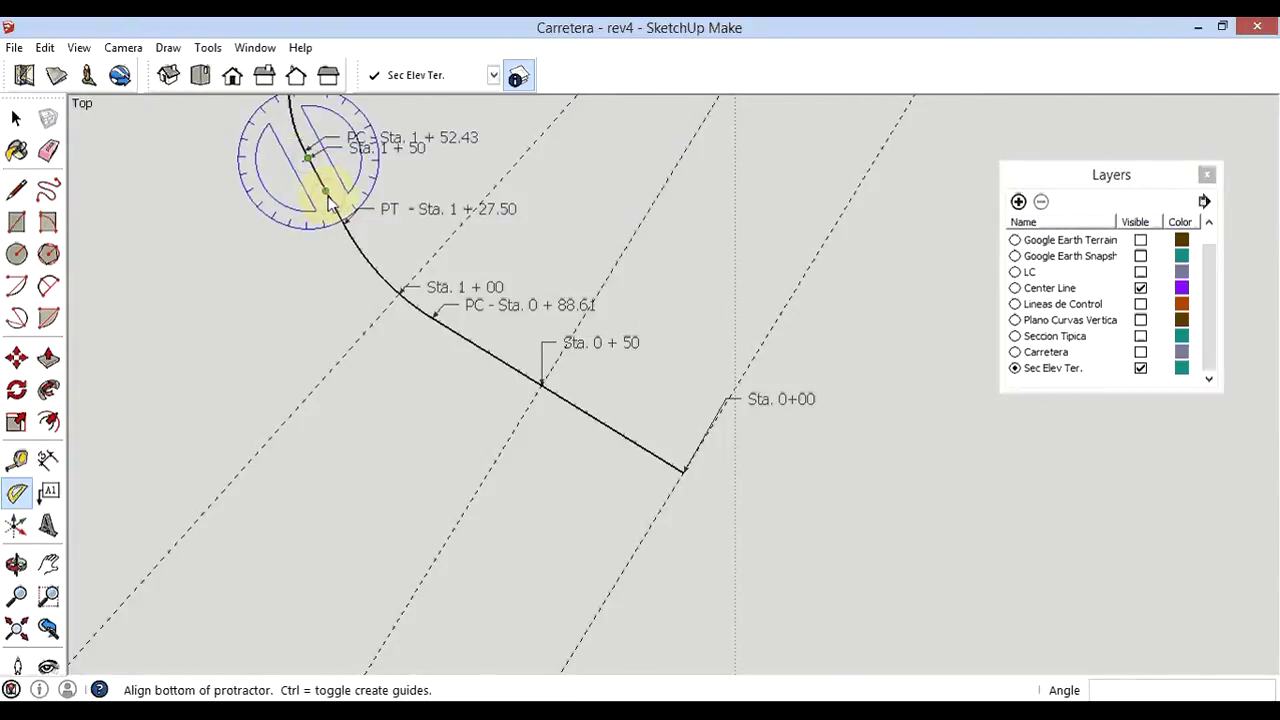
{"action": "left_click", "coordinate": [272, 205]}
{"action": "type", "text": "90"}
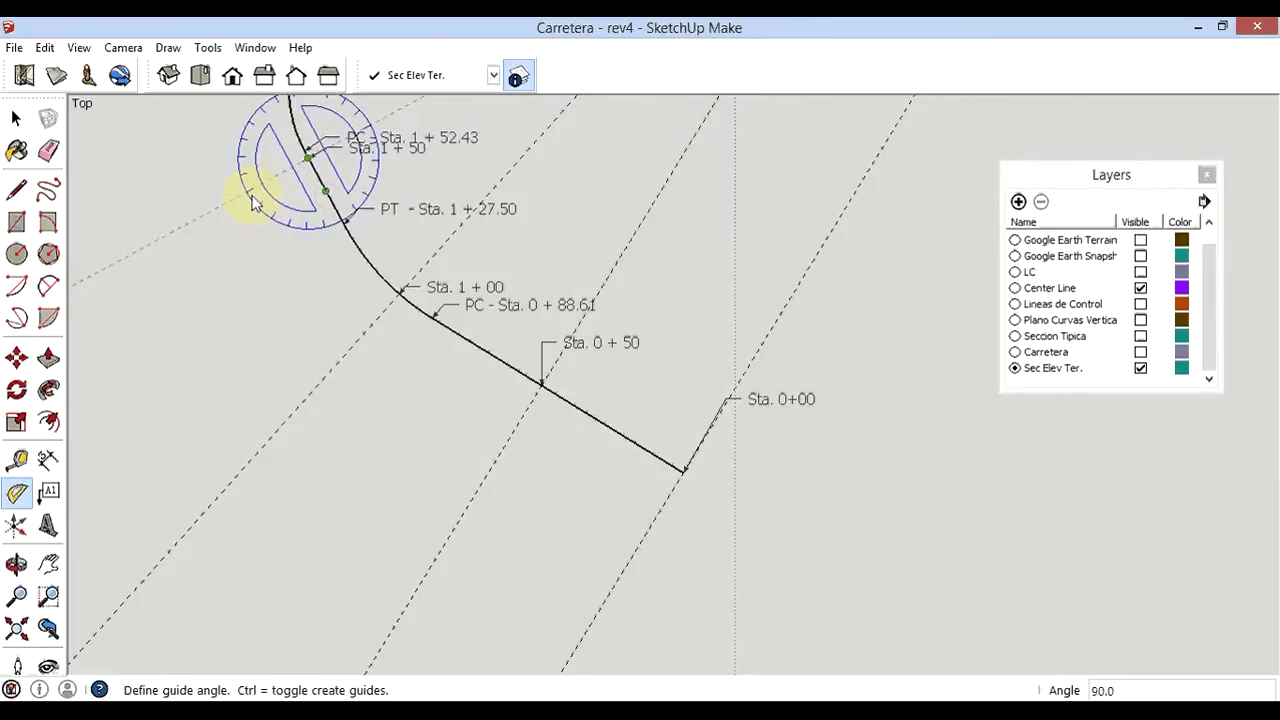
{"action": "key", "text": "Return"}
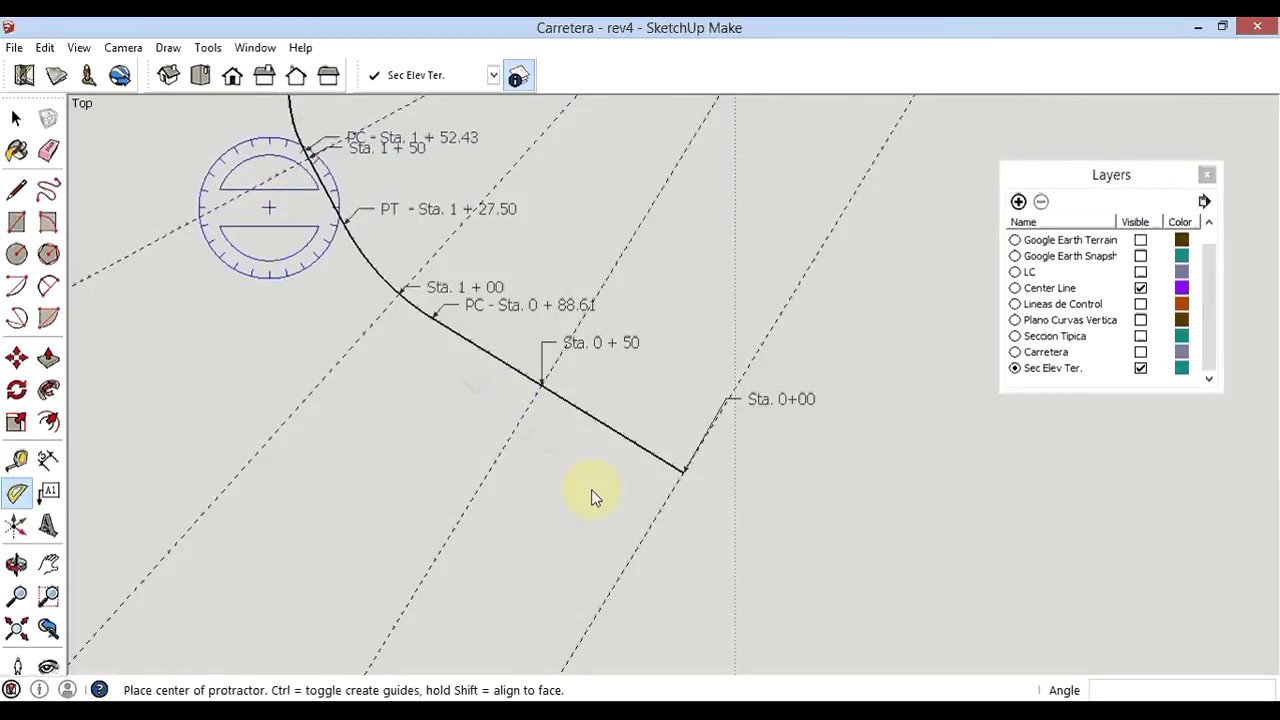
- Add a 90° guide across the centre line at Sta. 2+00
{"action": "scroll", "coordinate": [591, 489], "scroll_direction": "down", "scroll_amount": 2}
{"action": "scroll", "coordinate": [639, 506], "scroll_direction": "down", "scroll_amount": 1}
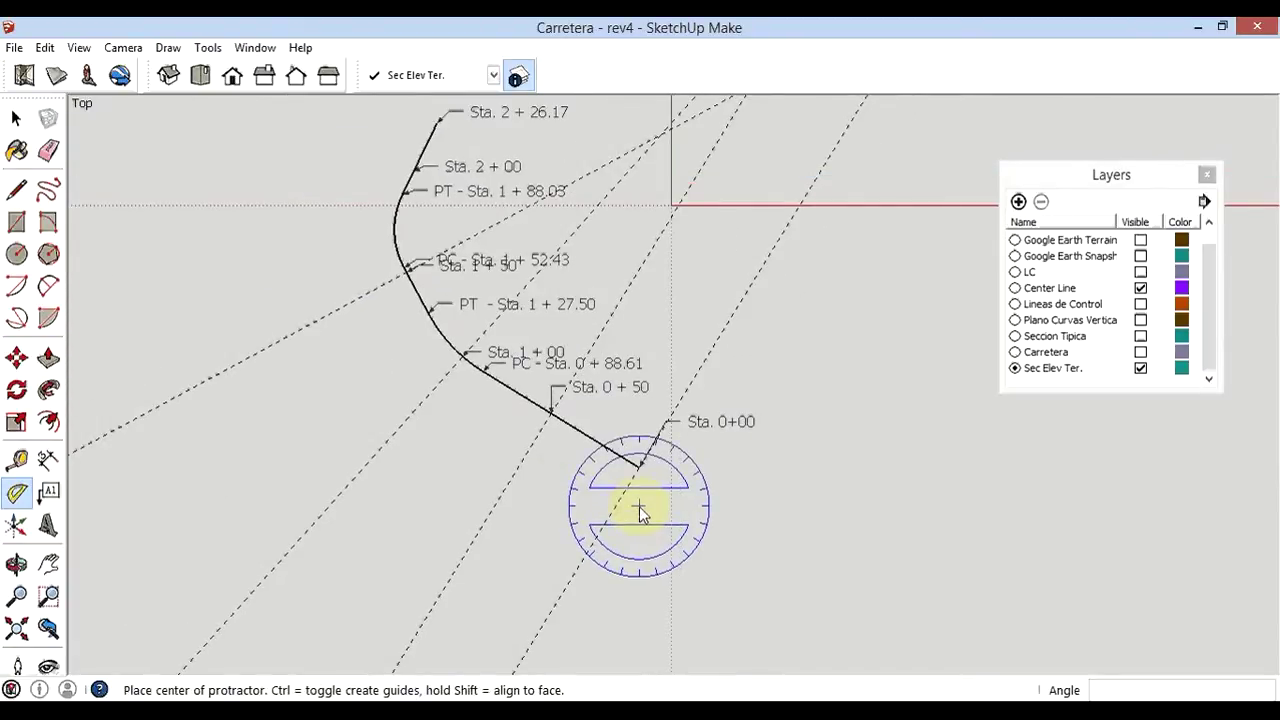
{"action": "scroll", "coordinate": [446, 235], "scroll_direction": "up", "scroll_amount": 1}
{"action": "scroll", "coordinate": [410, 201], "scroll_direction": "up", "scroll_amount": 1}
{"action": "scroll", "coordinate": [410, 201], "scroll_direction": "up", "scroll_amount": 1}
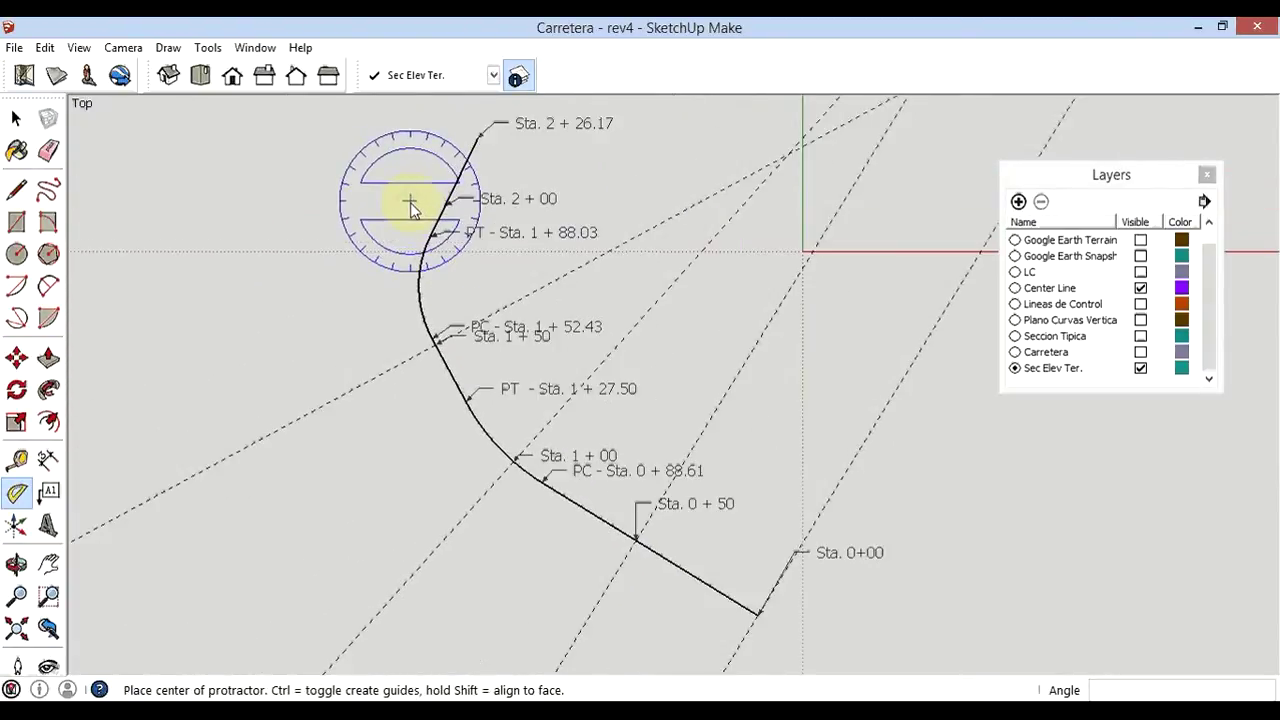
{"action": "scroll", "coordinate": [410, 202], "scroll_direction": "up", "scroll_amount": 1}
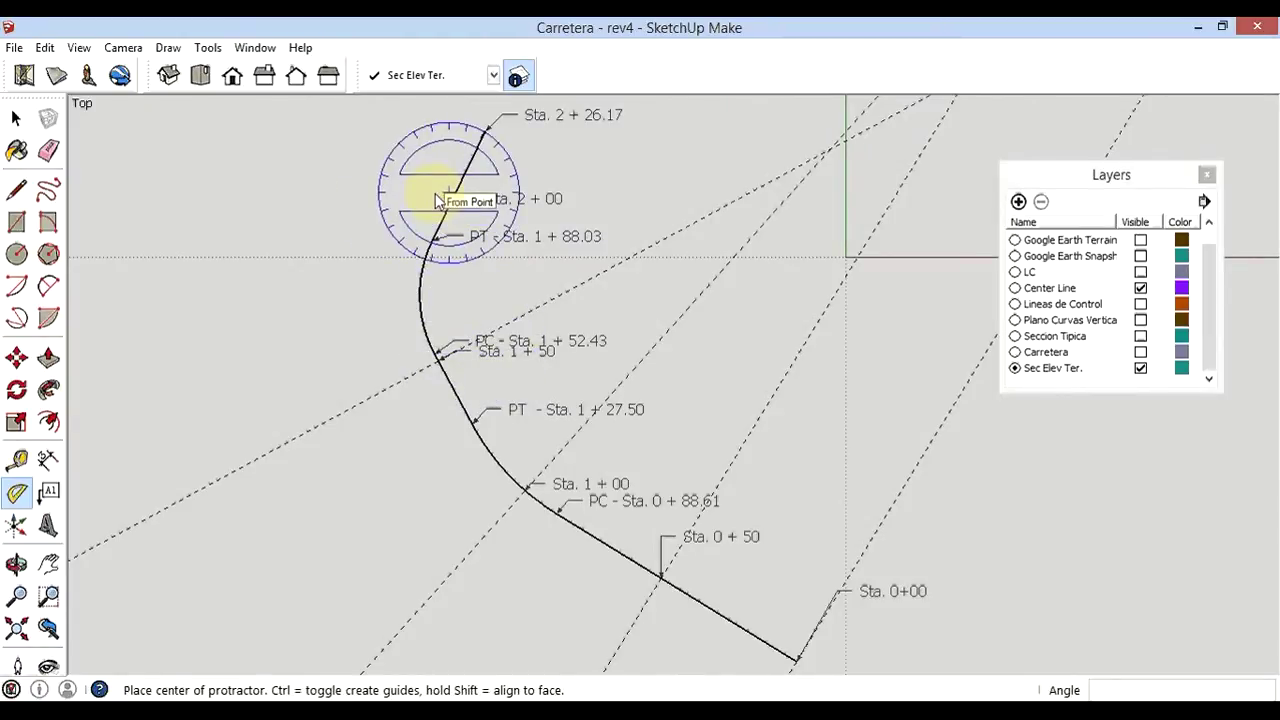
{"action": "left_click", "coordinate": [450, 206]}
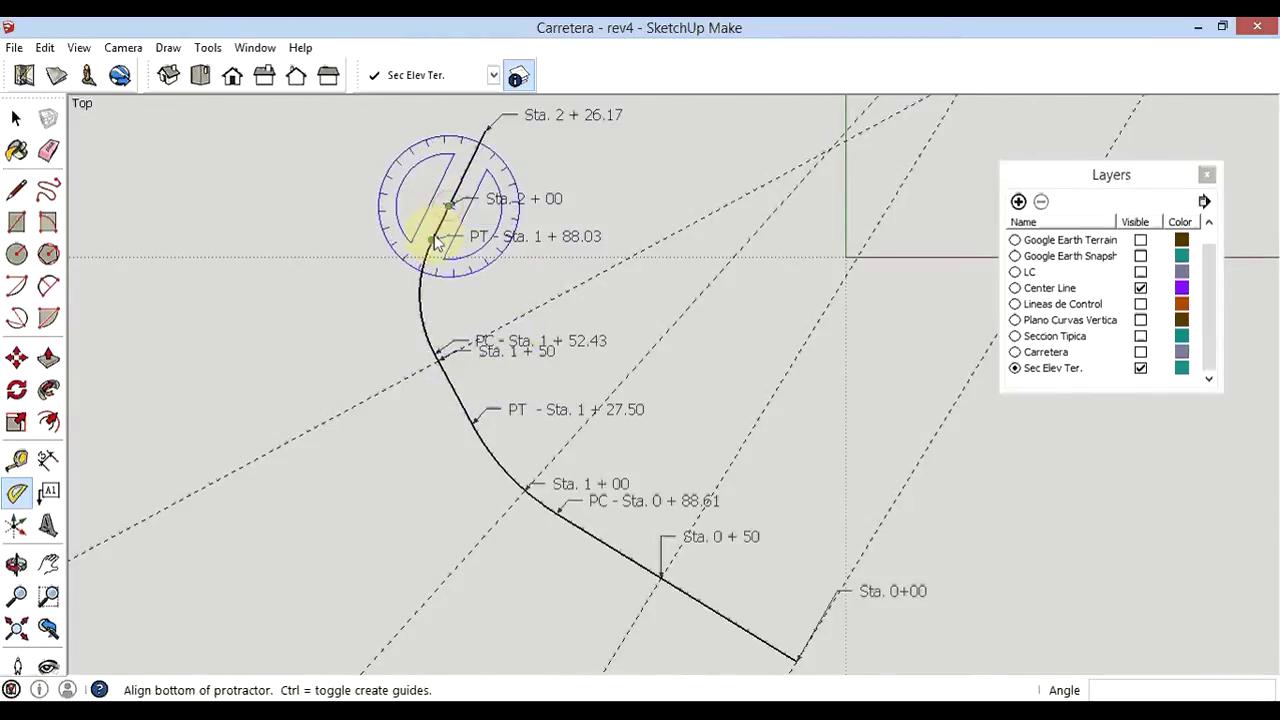
{"action": "left_click", "coordinate": [460, 166]}
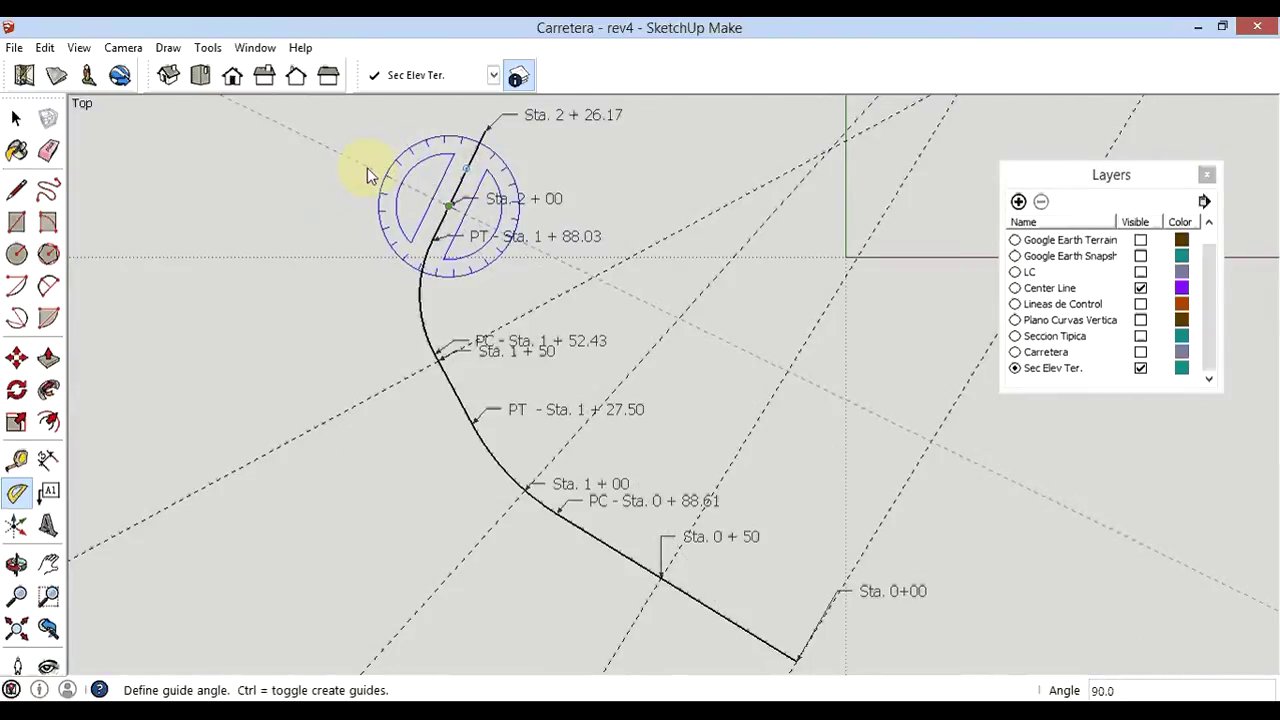
{"action": "type", "text": "90"}
{"action": "key", "text": "Return"}
- Add a 90° guide across the road's end at Sta. 2+26.17
{"action": "left_click", "coordinate": [484, 130]}
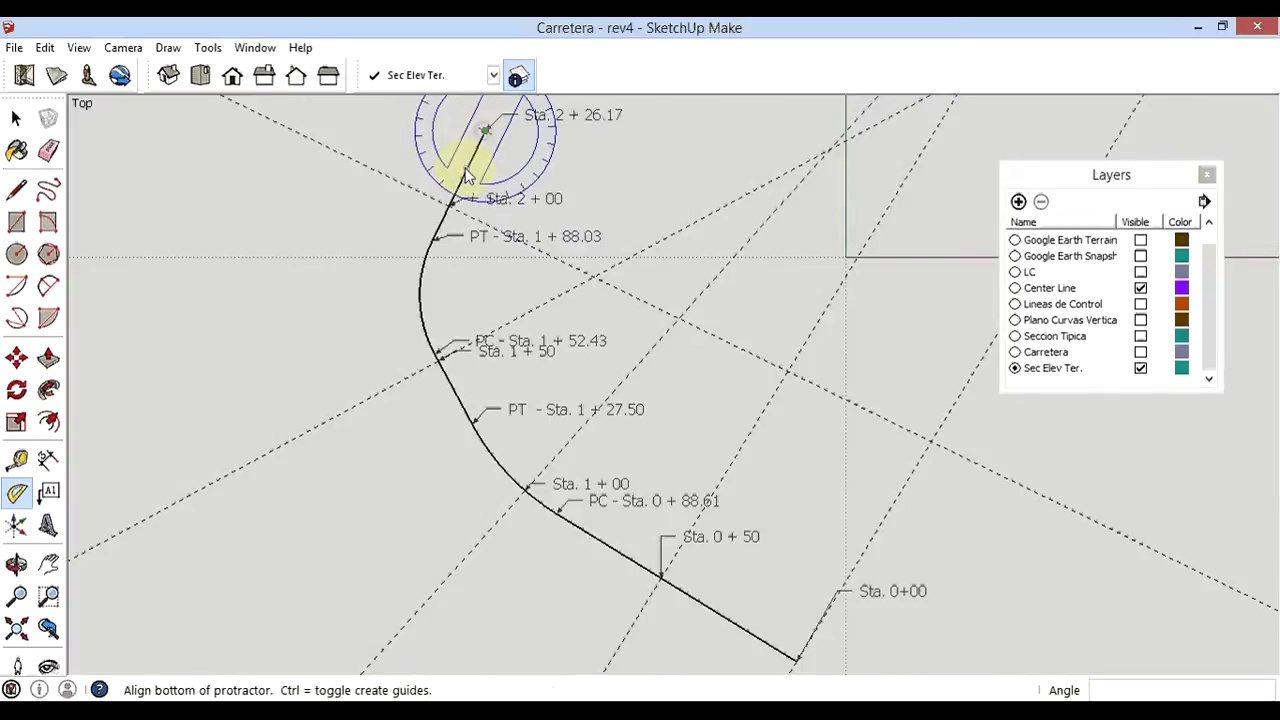
{"action": "left_click", "coordinate": [463, 180]}
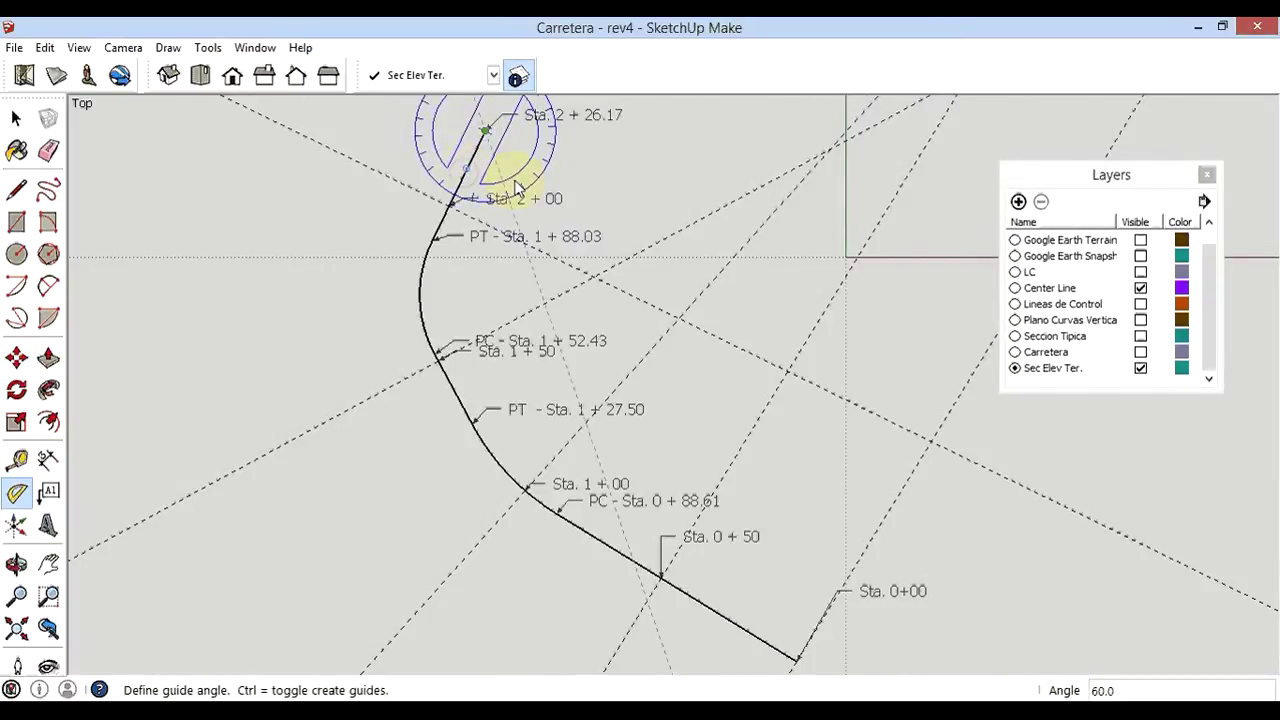
{"action": "type", "text": "90"}
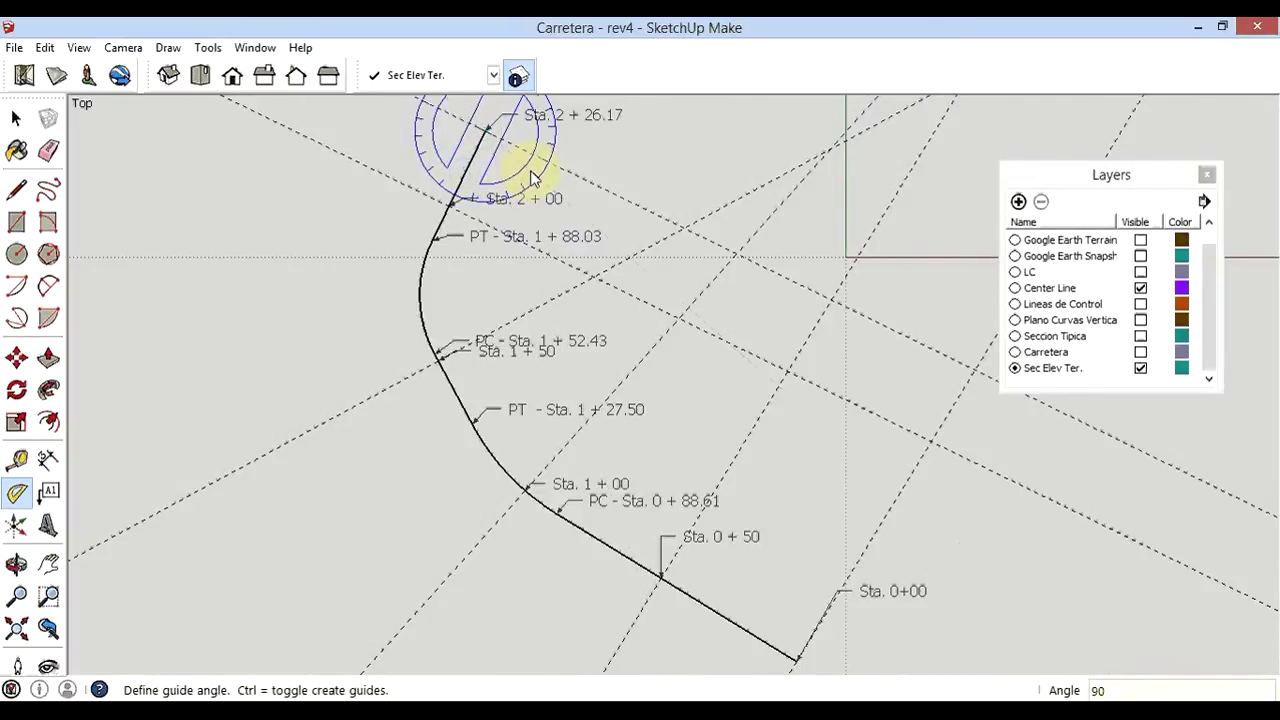
{"action": "key", "text": "Return"}
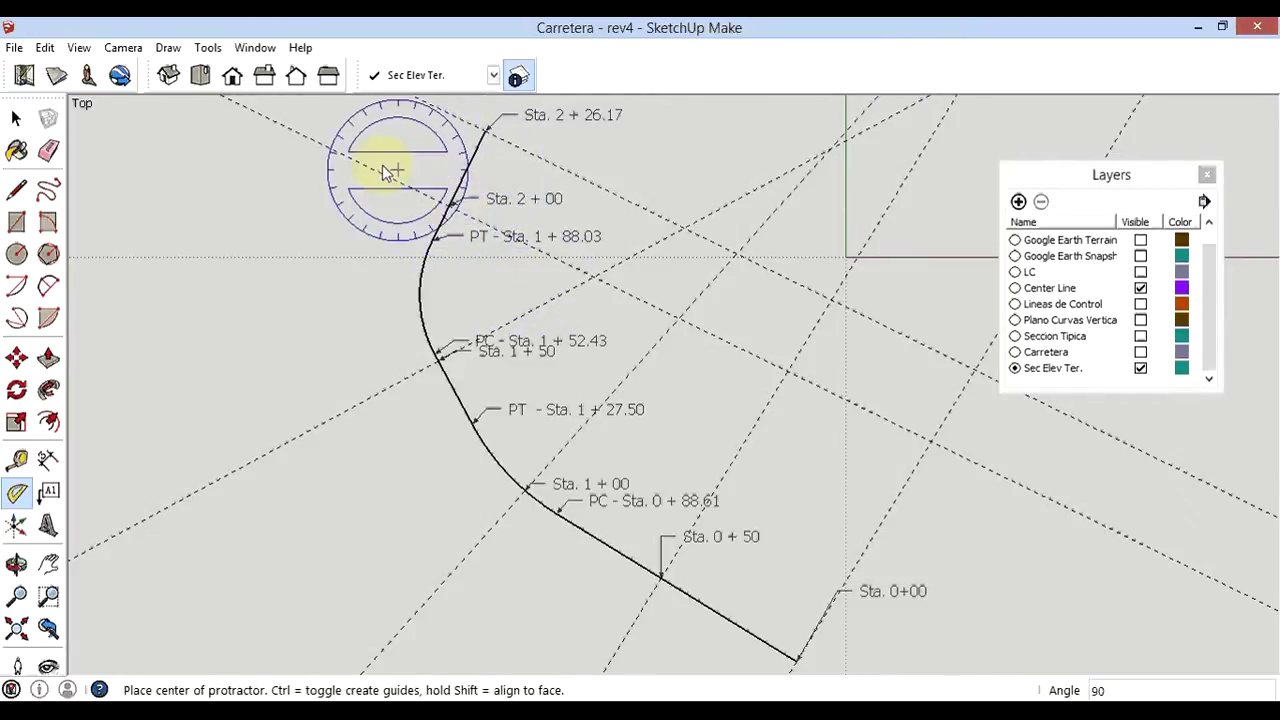
{"action": "scroll", "coordinate": [375, 160], "scroll_direction": "down", "scroll_amount": 1}
{"action": "scroll", "coordinate": [362, 155], "scroll_direction": "down", "scroll_amount": 1}
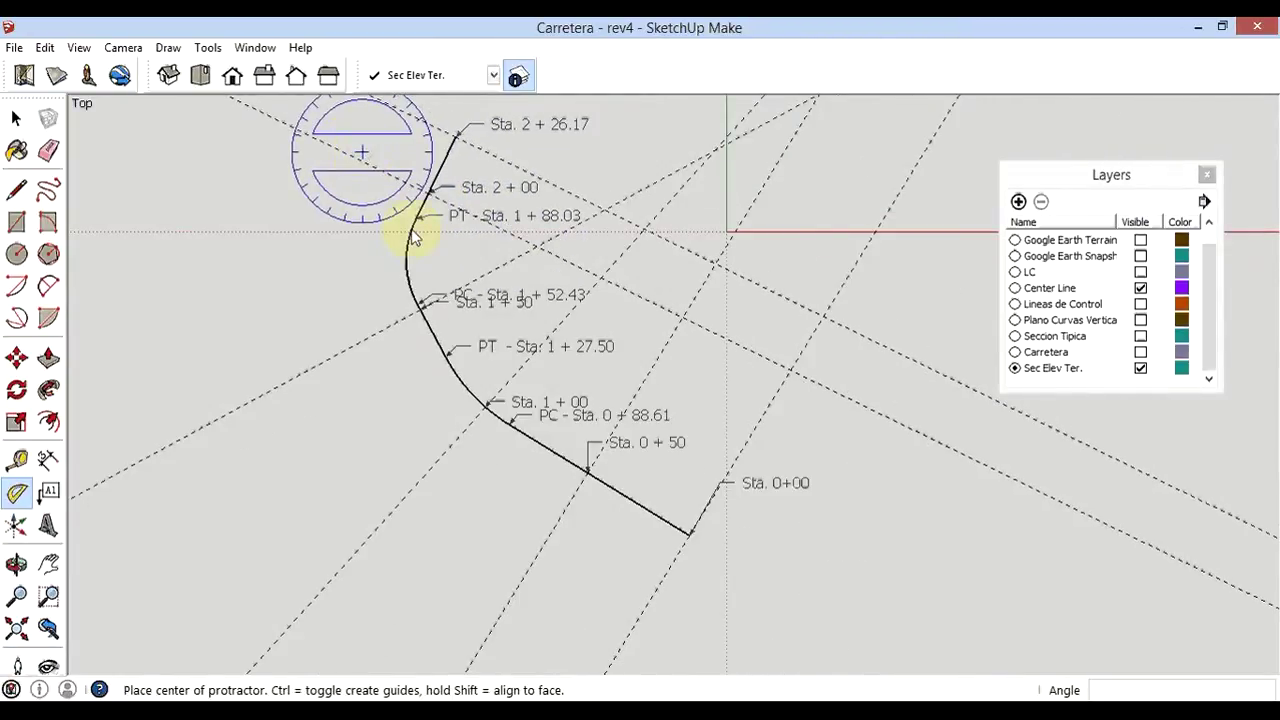
{"action": "scroll", "coordinate": [775, 601], "scroll_direction": "up", "scroll_amount": 2}
{"action": "scroll", "coordinate": [775, 601], "scroll_direction": "up", "scroll_amount": 1}
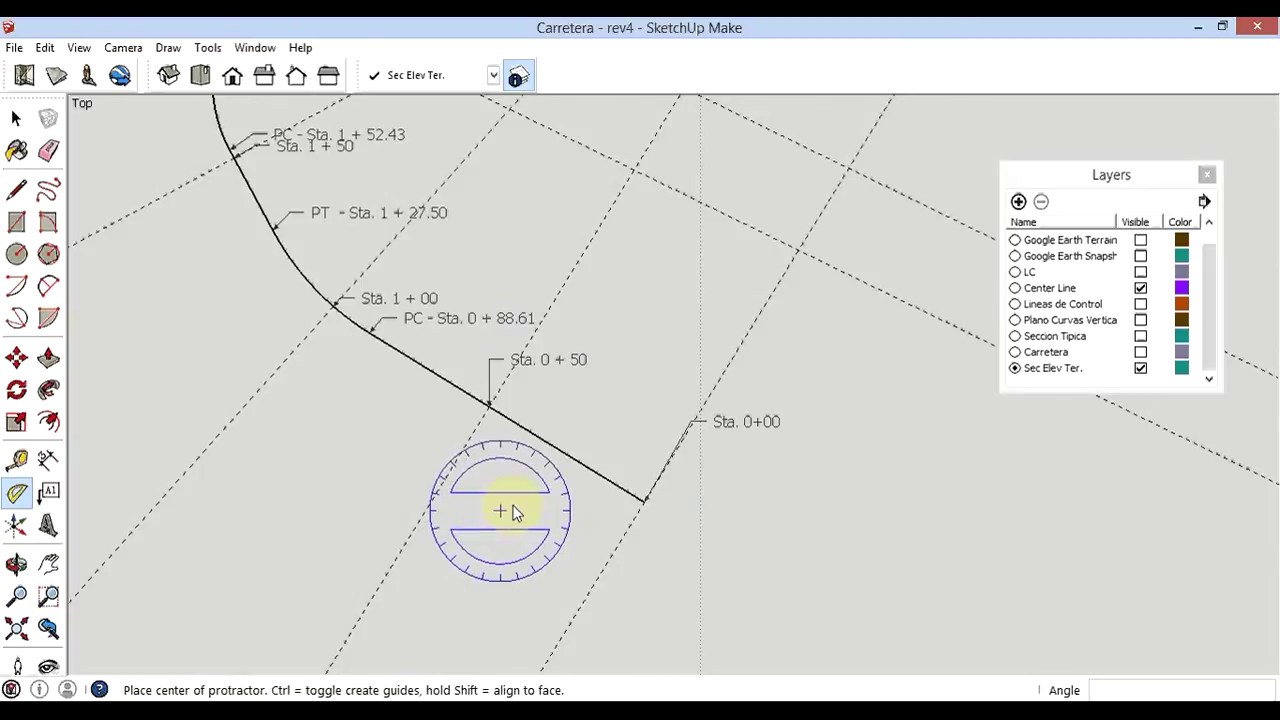
- Show the Seccion Tipica layer and zoom in on the 2% typical section at Sta. 0+00
{"action": "left_click", "coordinate": [1142, 338]}
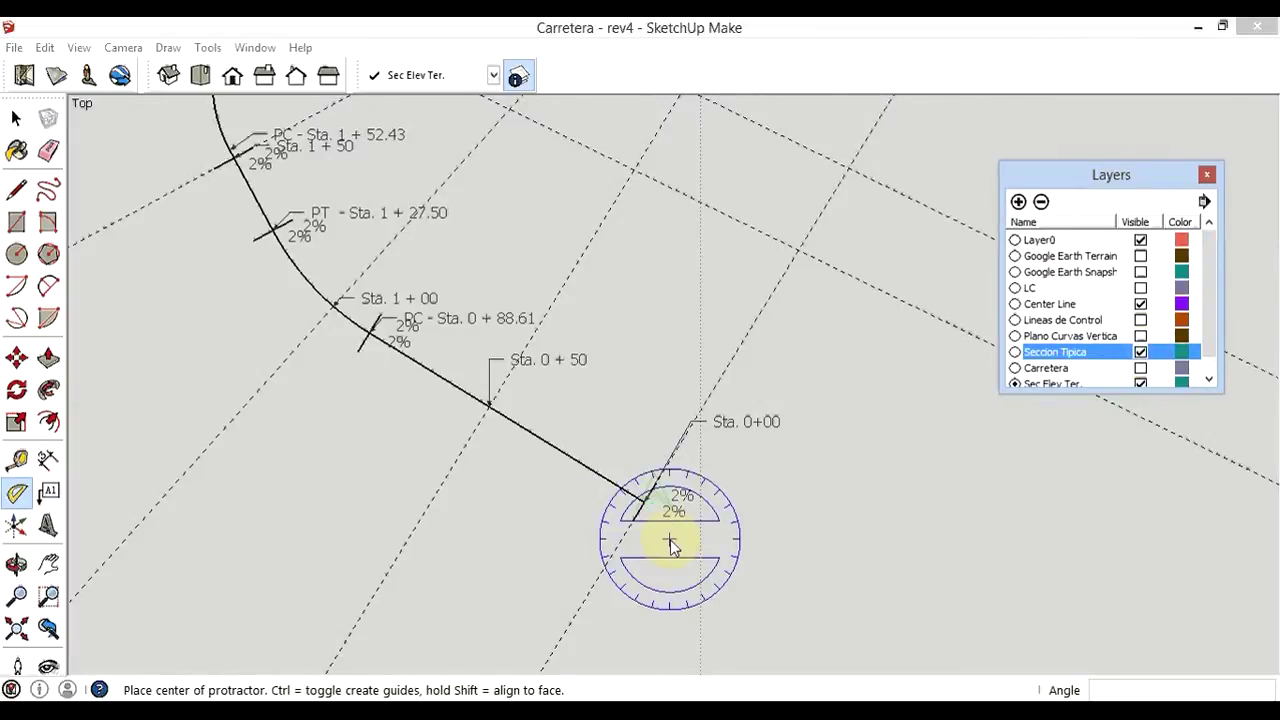
{"action": "left_click", "coordinate": [16, 118]}
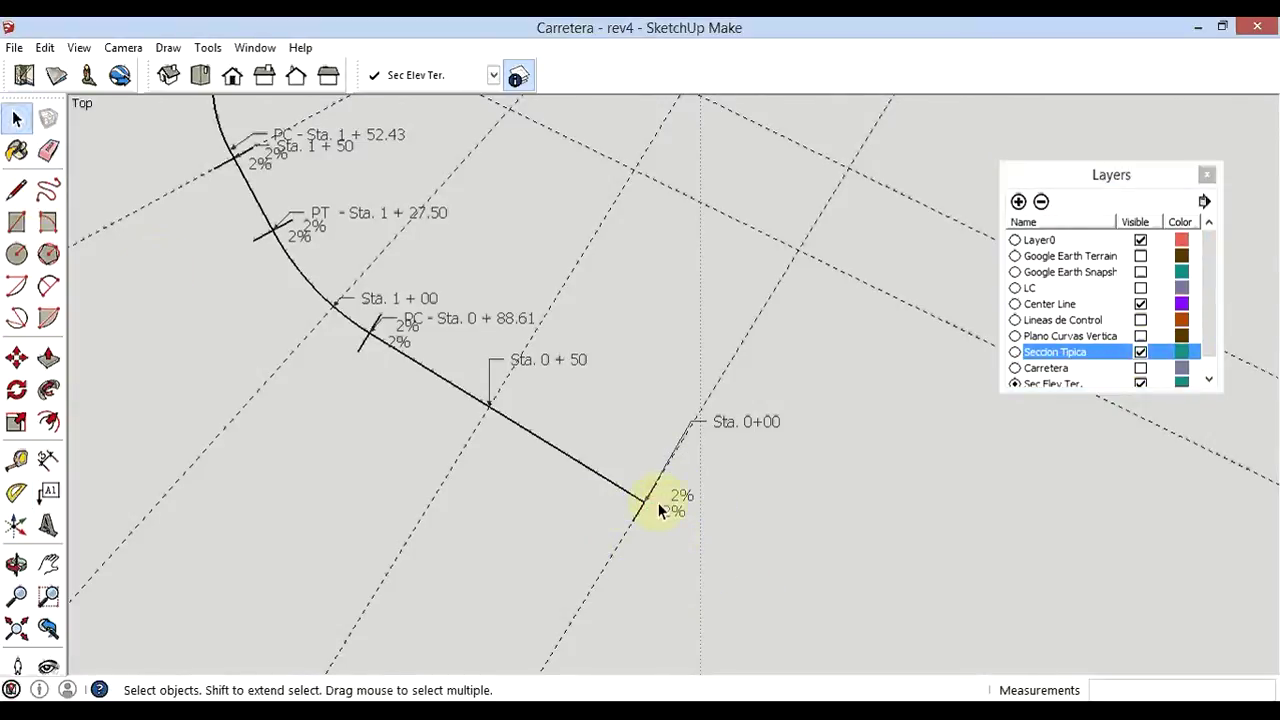
{"action": "scroll", "coordinate": [630, 505], "scroll_direction": "up", "scroll_amount": 2}
{"action": "scroll", "coordinate": [608, 500], "scroll_direction": "up", "scroll_amount": 2}
{"action": "scroll", "coordinate": [660, 490], "scroll_direction": "up", "scroll_amount": 2}
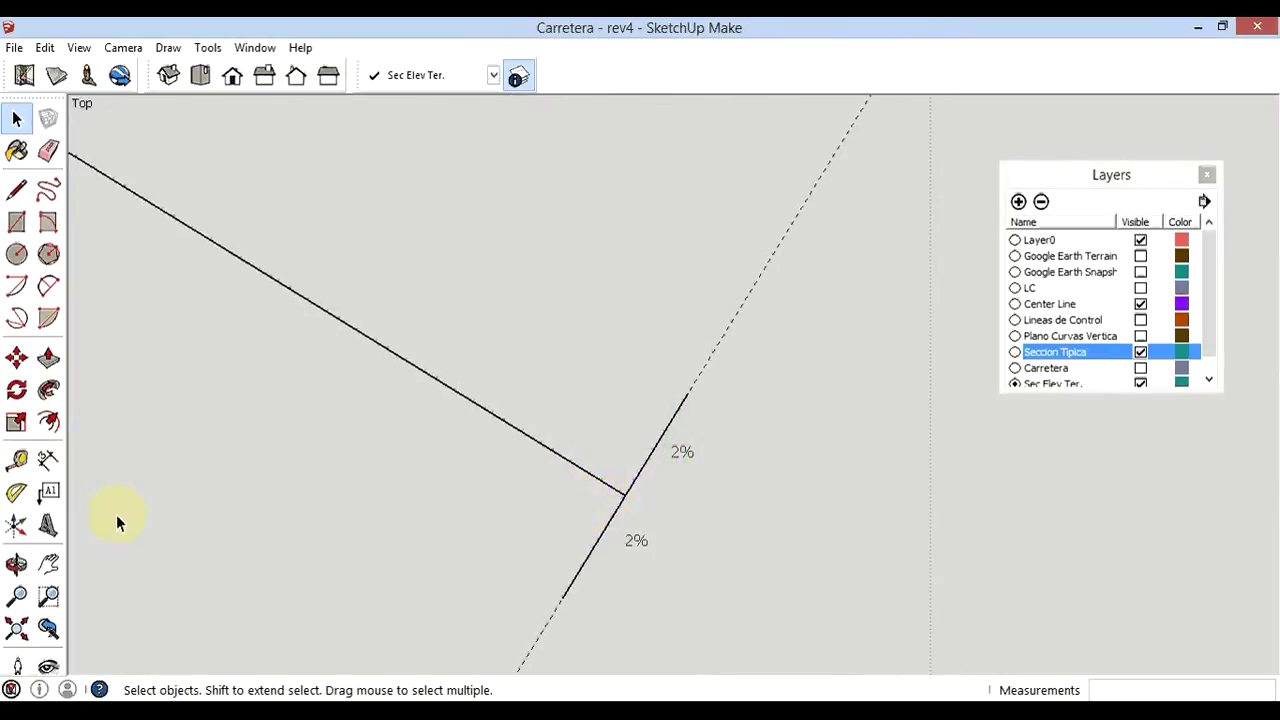
{"action": "scroll", "coordinate": [600, 545], "scroll_direction": "up", "scroll_amount": 1}
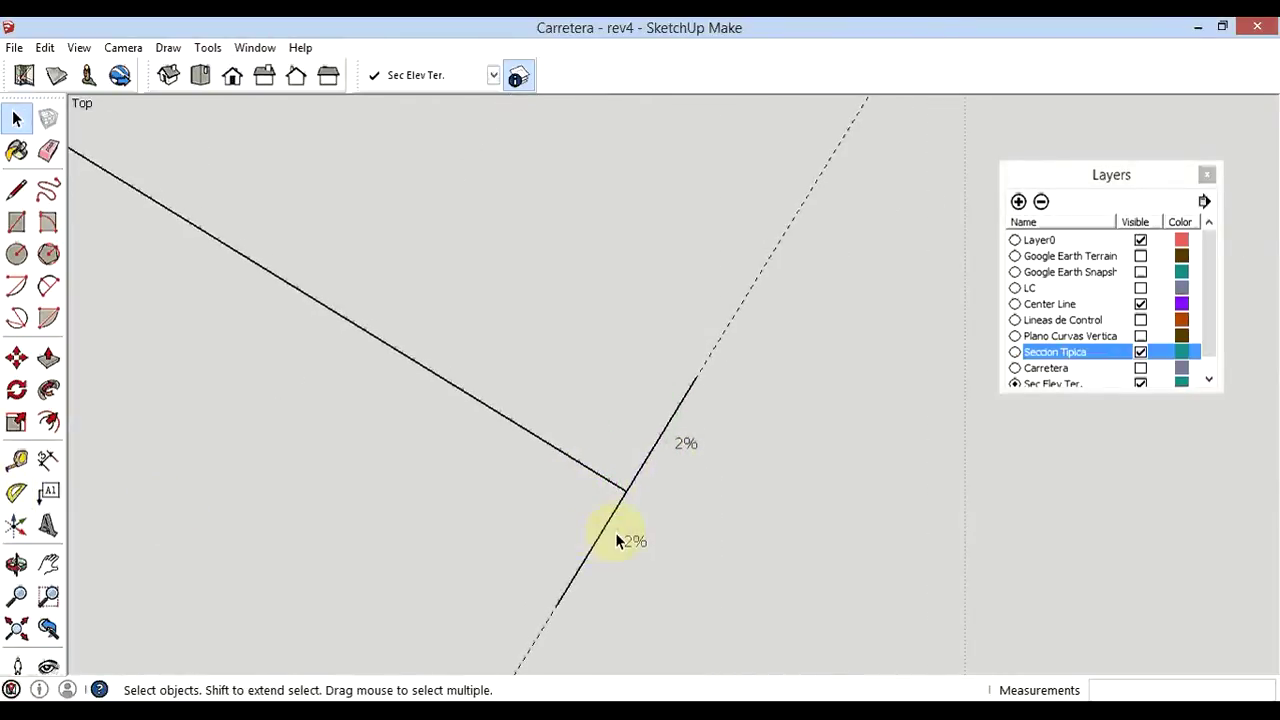
{"action": "scroll", "coordinate": [610, 543], "scroll_direction": "up", "scroll_amount": 1}
{"action": "scroll", "coordinate": [620, 540], "scroll_direction": "up", "scroll_amount": 1}
{"action": "scroll", "coordinate": [623, 537], "scroll_direction": "down", "scroll_amount": 1}
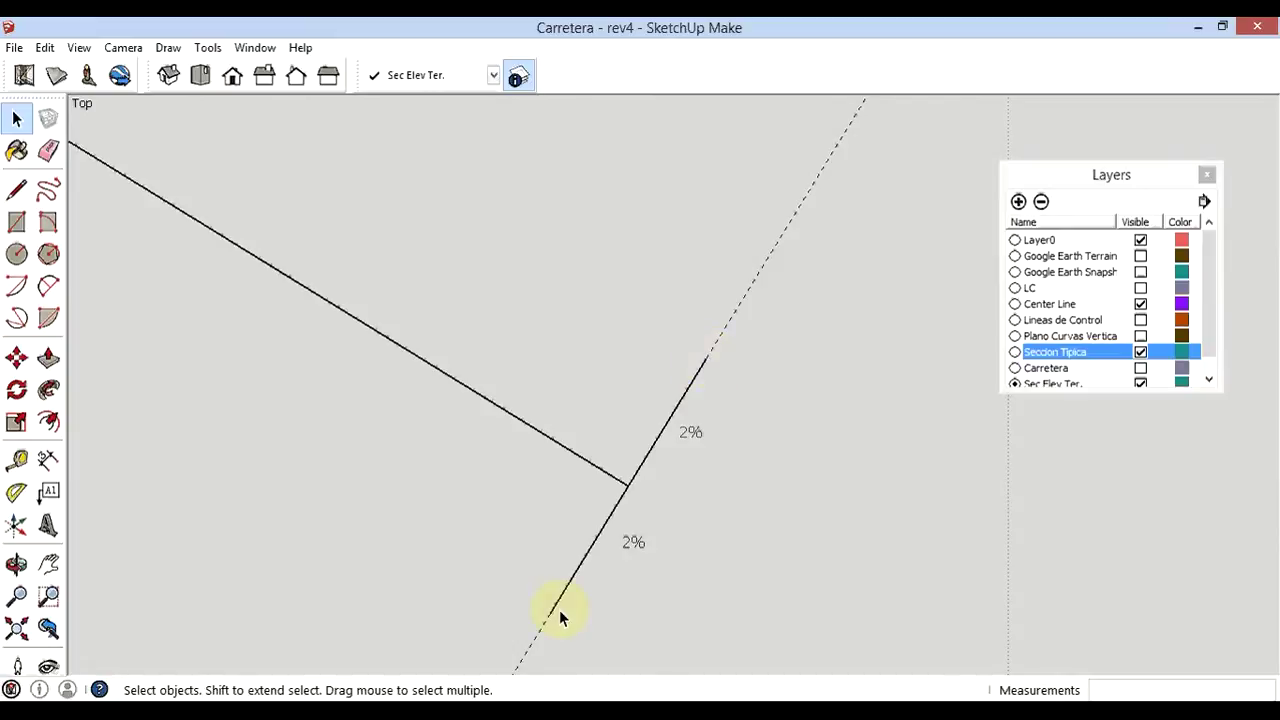
- Make Carretera visible again and dimension the road width between its edges as 12.20m
{"action": "left_click", "coordinate": [1141, 368]}
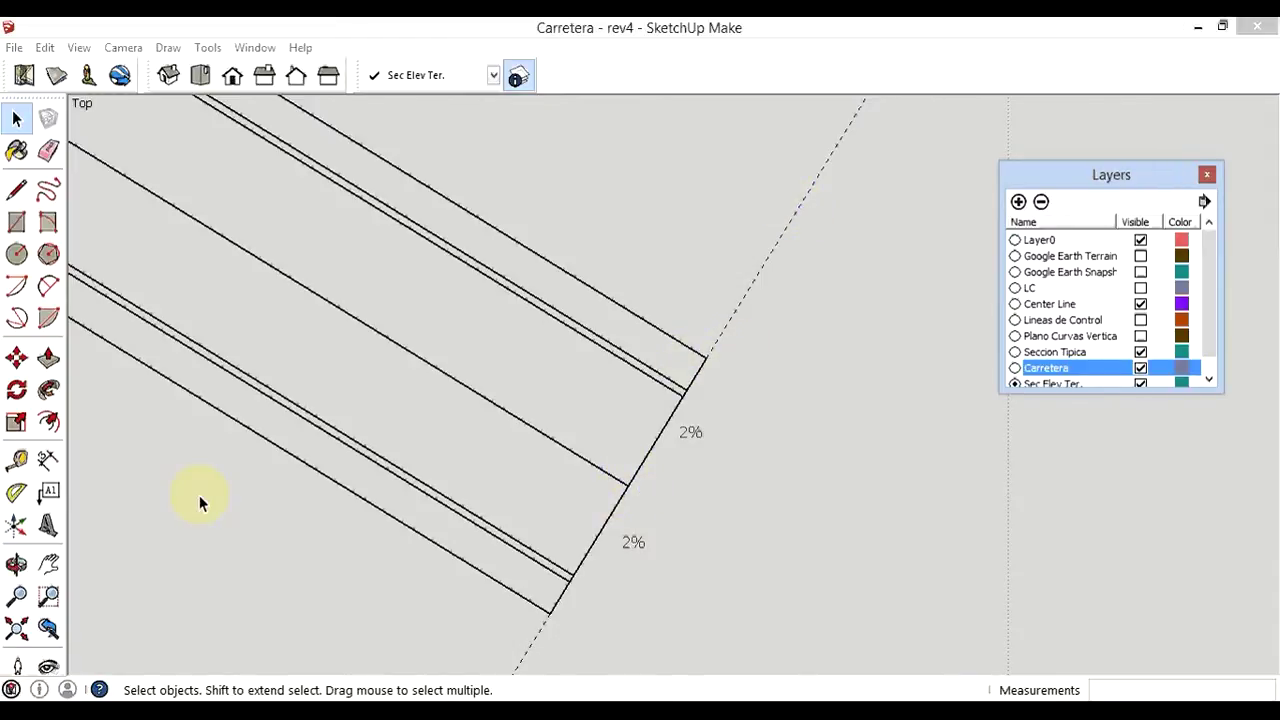
{"action": "left_click", "coordinate": [47, 459]}
{"action": "left_click", "coordinate": [551, 613]}
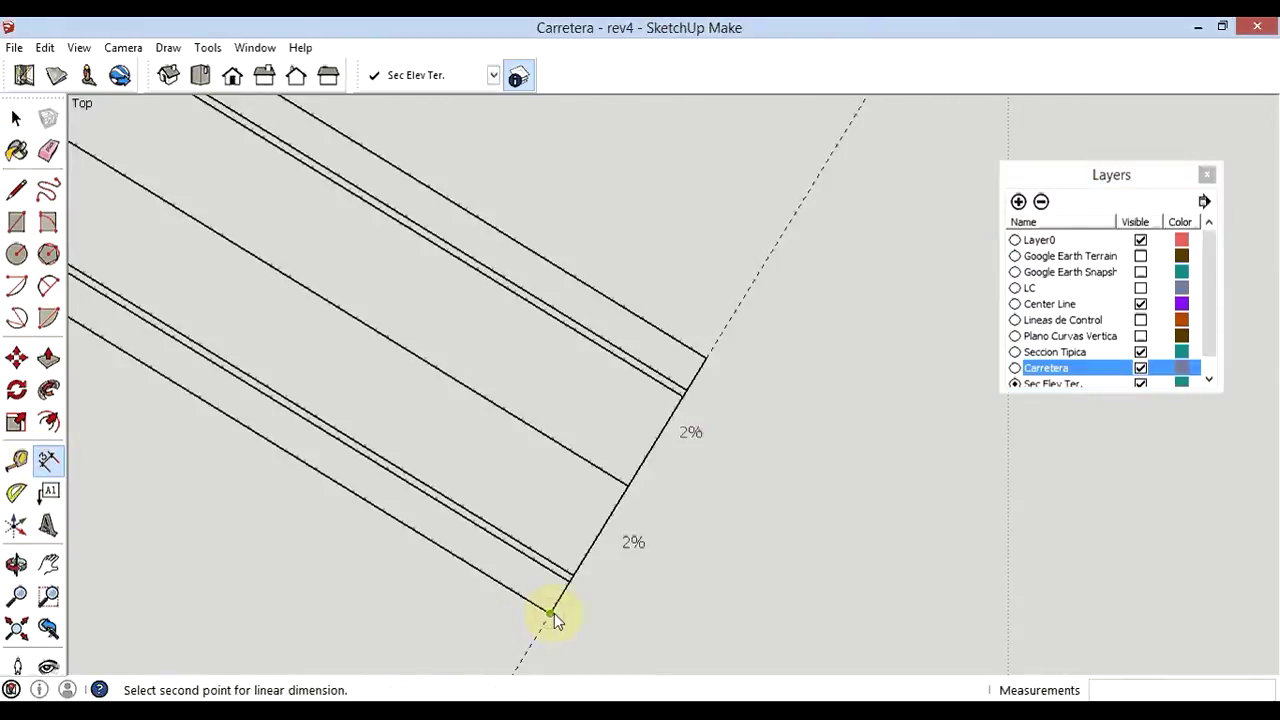
{"action": "left_click", "coordinate": [706, 359]}
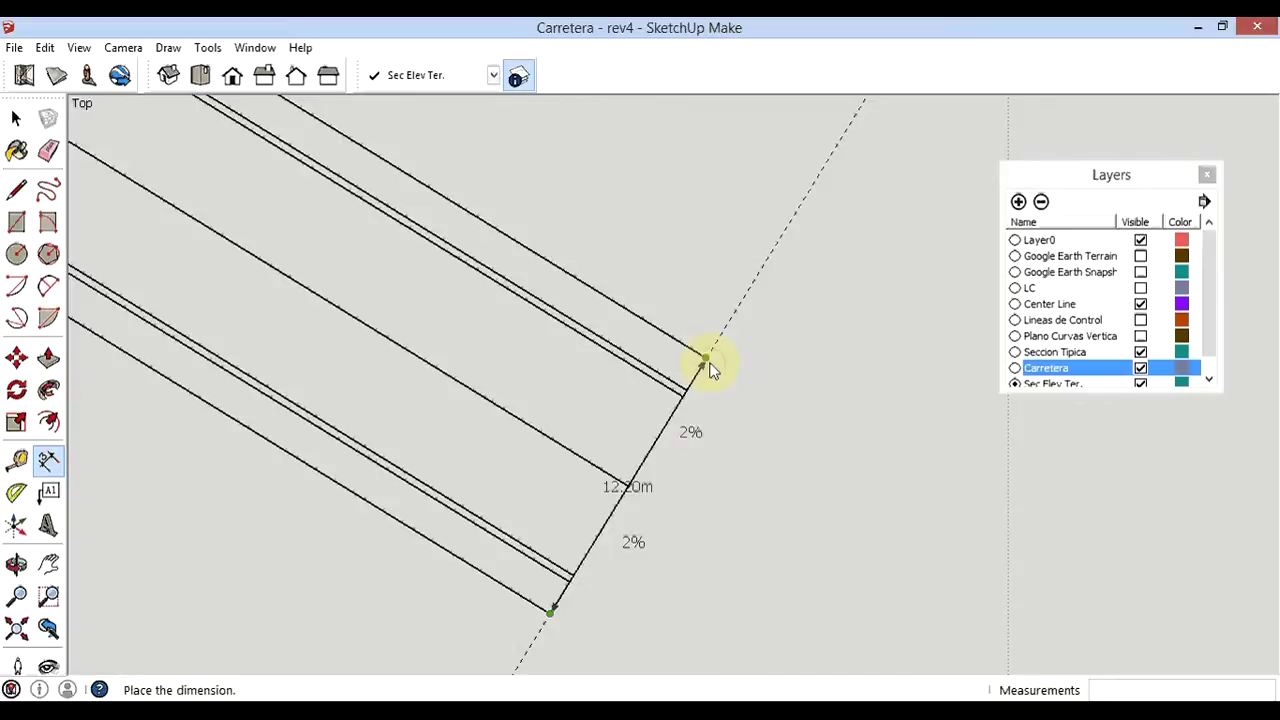
{"action": "left_click", "coordinate": [788, 461]}
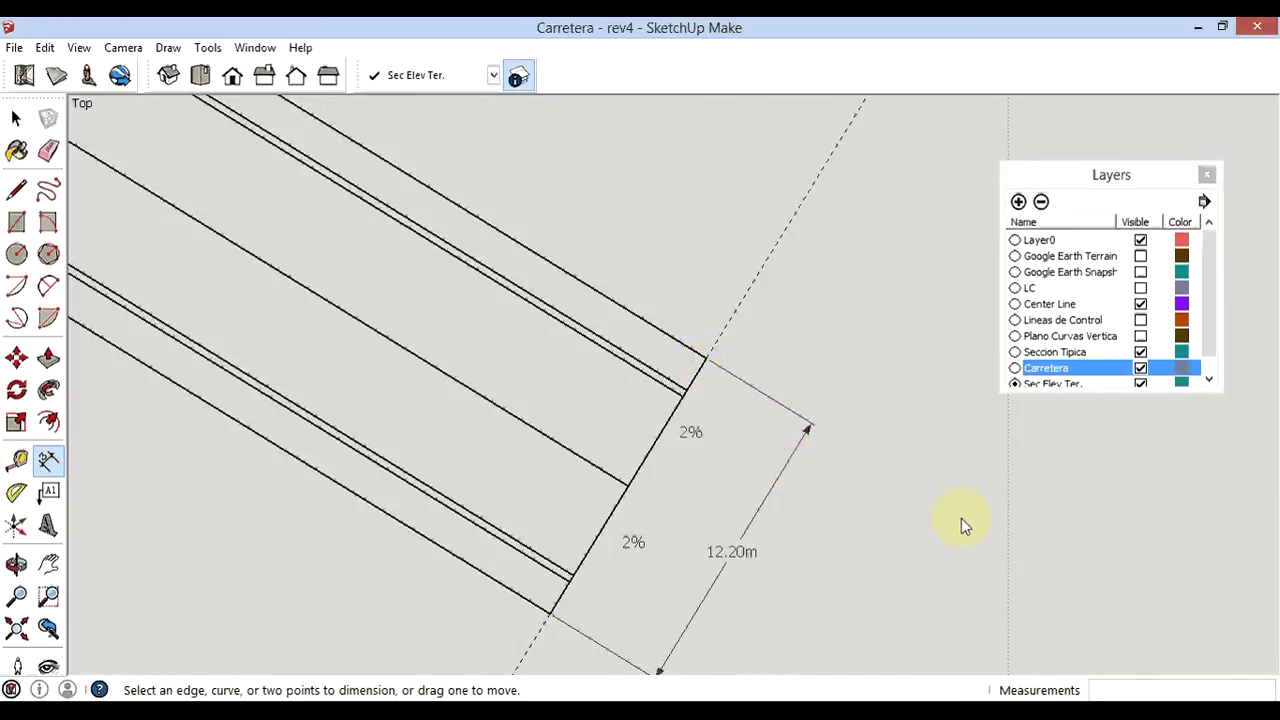
{"action": "scroll", "coordinate": [630, 250], "scroll_direction": "down", "scroll_amount": 2}
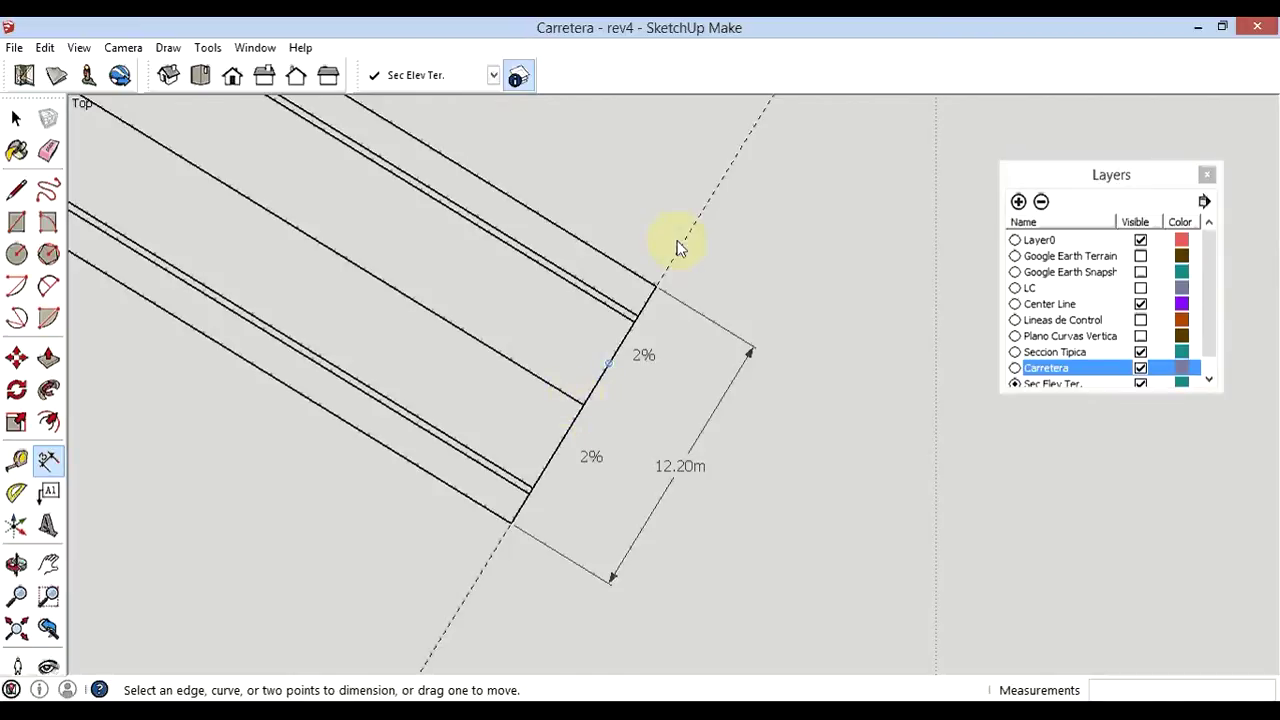
{"action": "left_click", "coordinate": [537, 540]}
- Draw two 8 m lines from the centre line along the Sta. 0+00 guide, one each way
{"action": "left_click", "coordinate": [16, 189]}
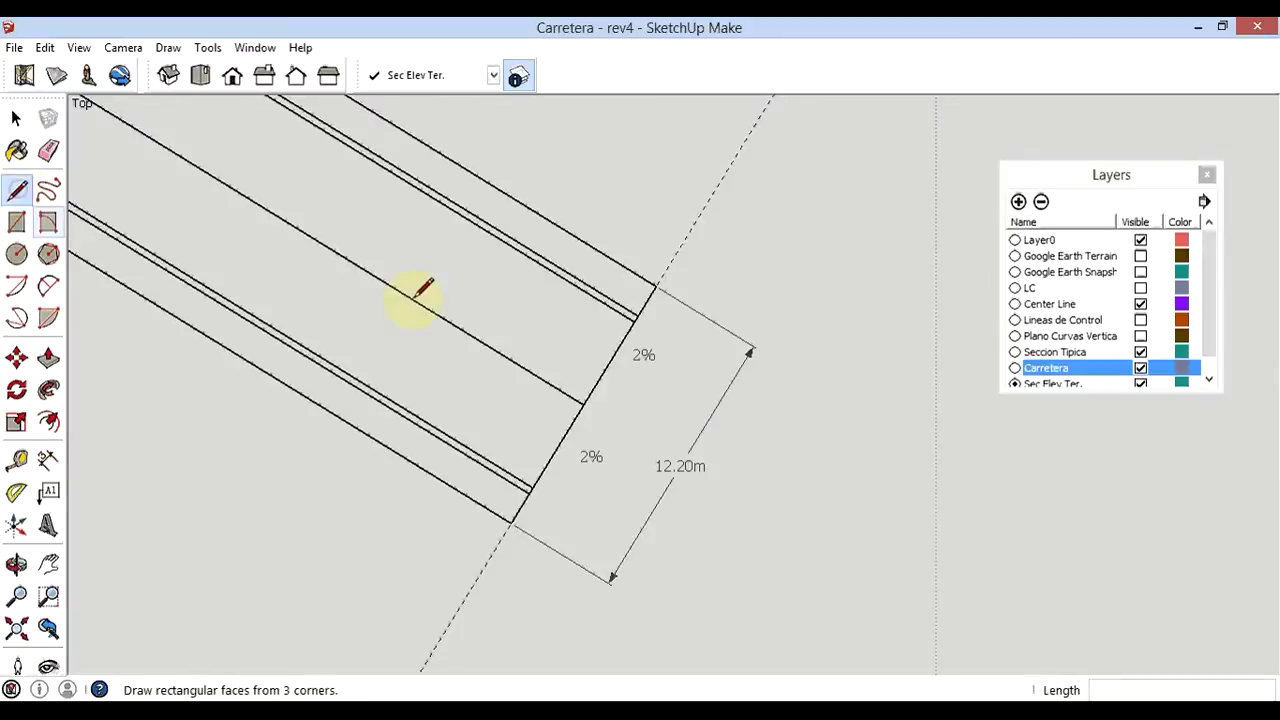
{"action": "left_click", "coordinate": [583, 403]}
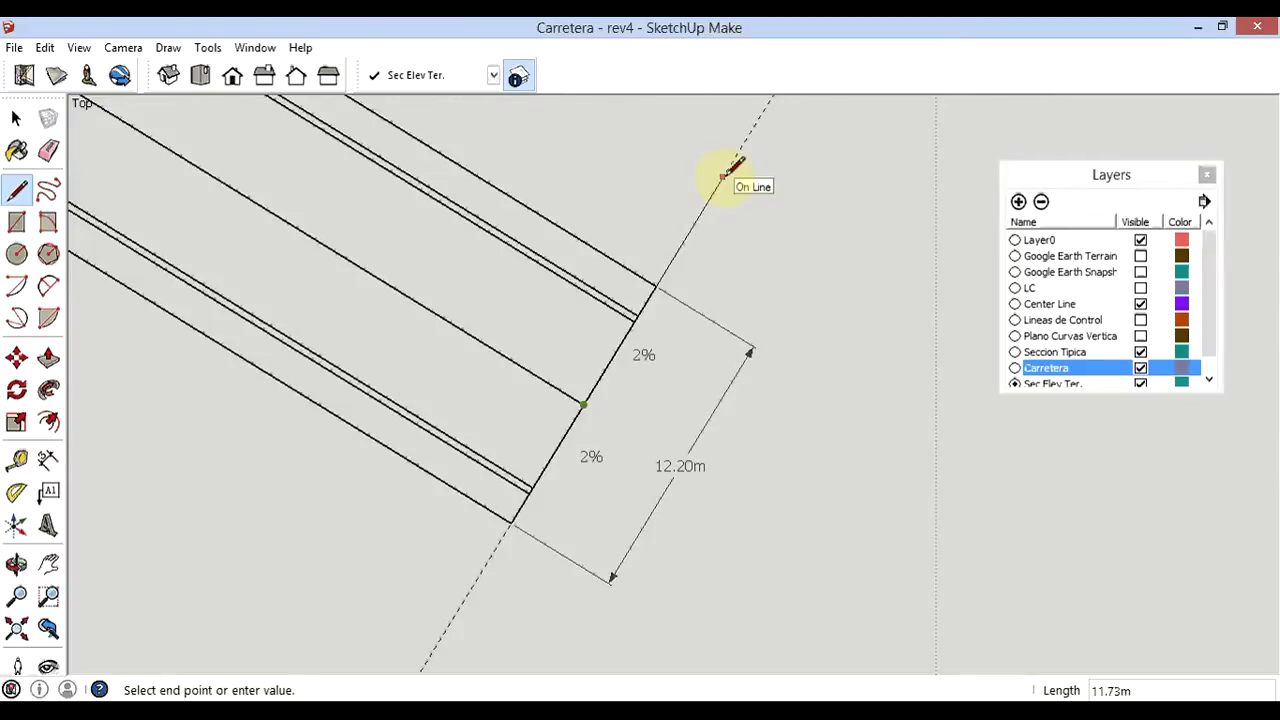
{"action": "type", "text": "8"}
{"action": "key", "text": "Return"}
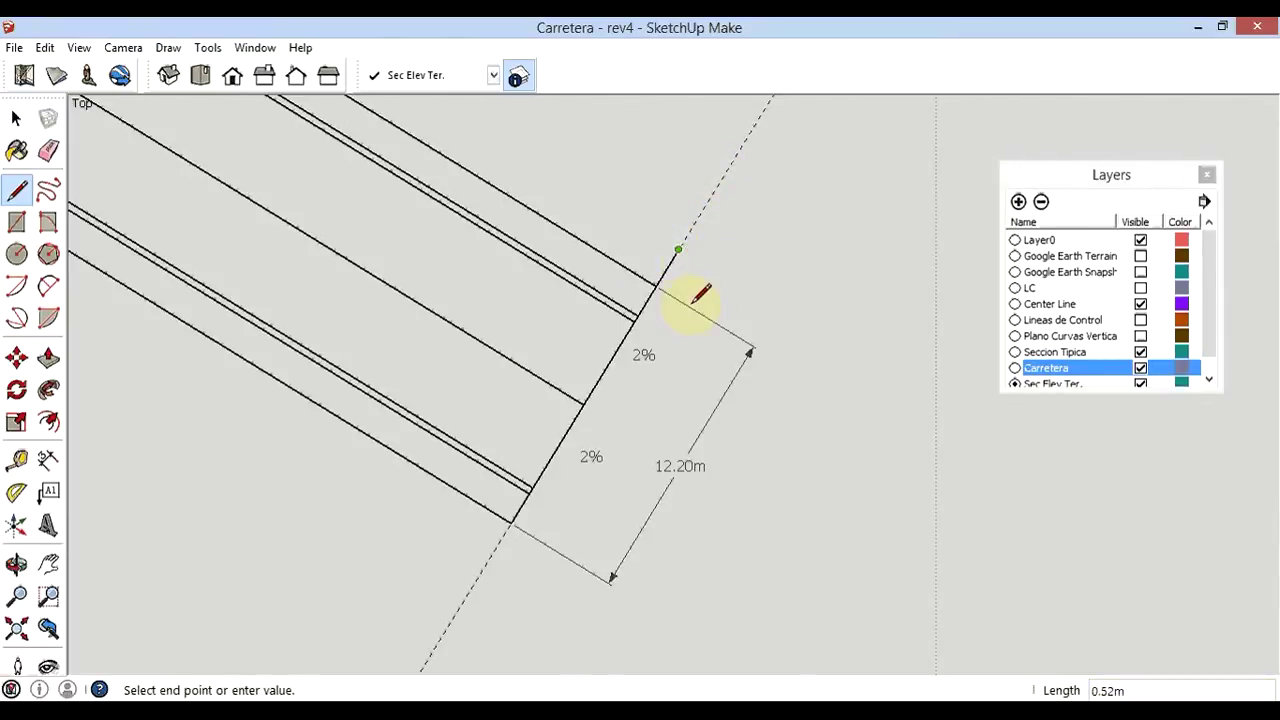
{"action": "left_click", "coordinate": [583, 404]}
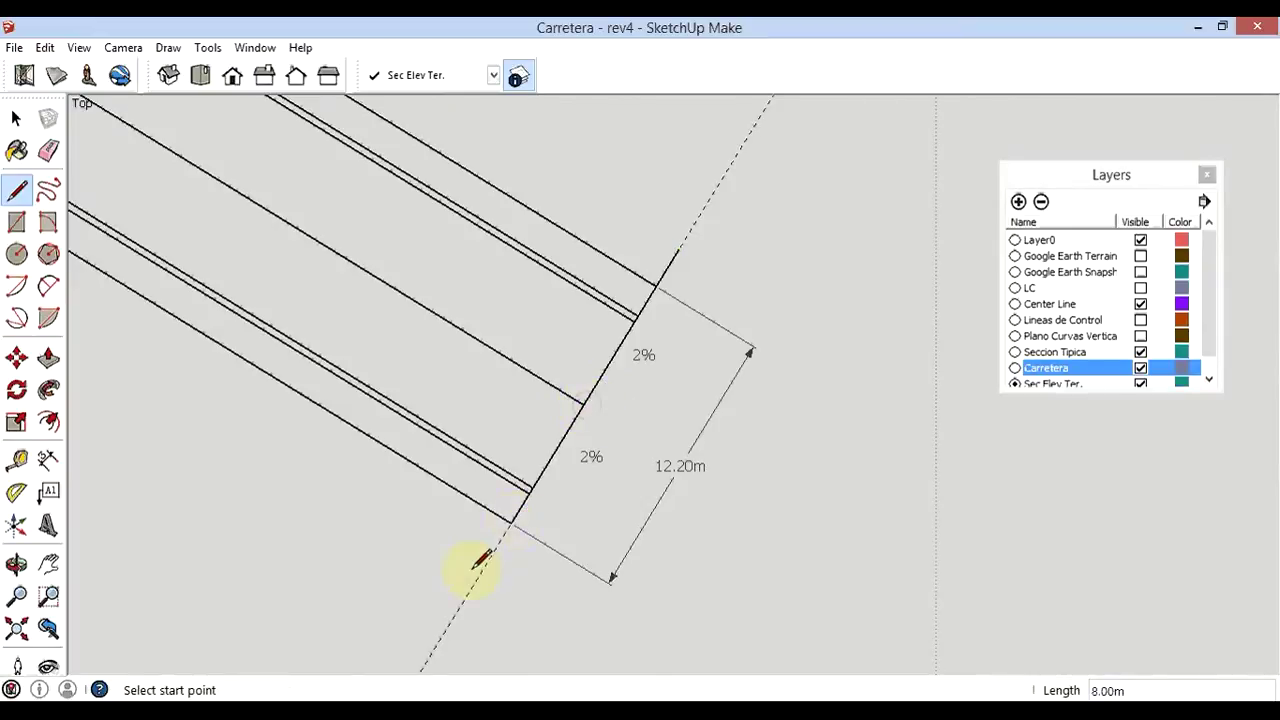
{"action": "left_click", "coordinate": [583, 404]}
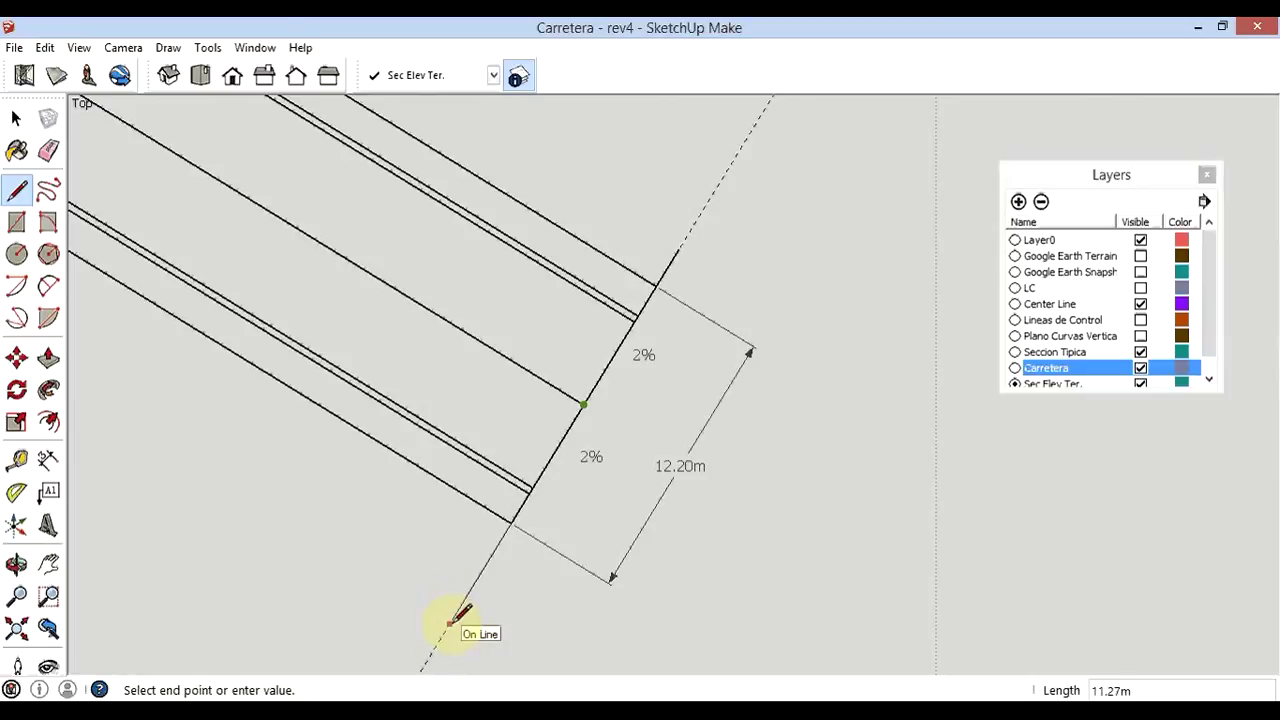
{"action": "type", "text": "8"}
{"action": "key", "text": "Return"}
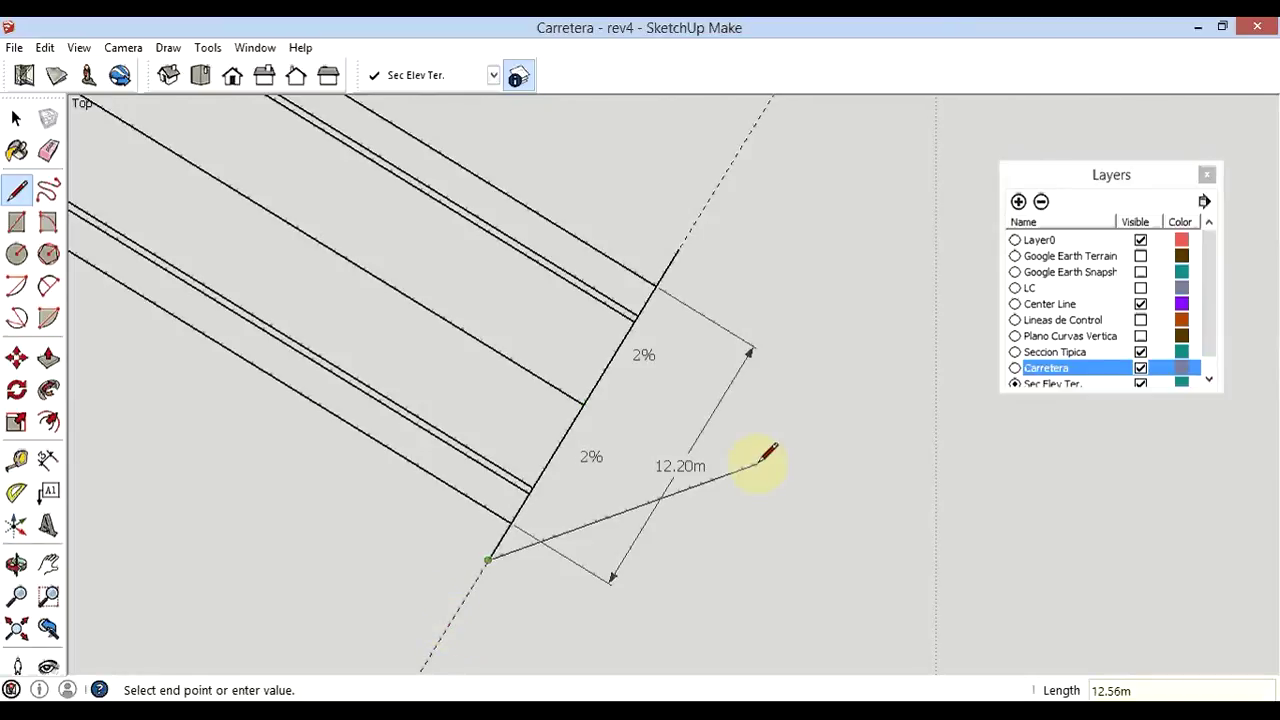
{"action": "key", "text": "Escape"}
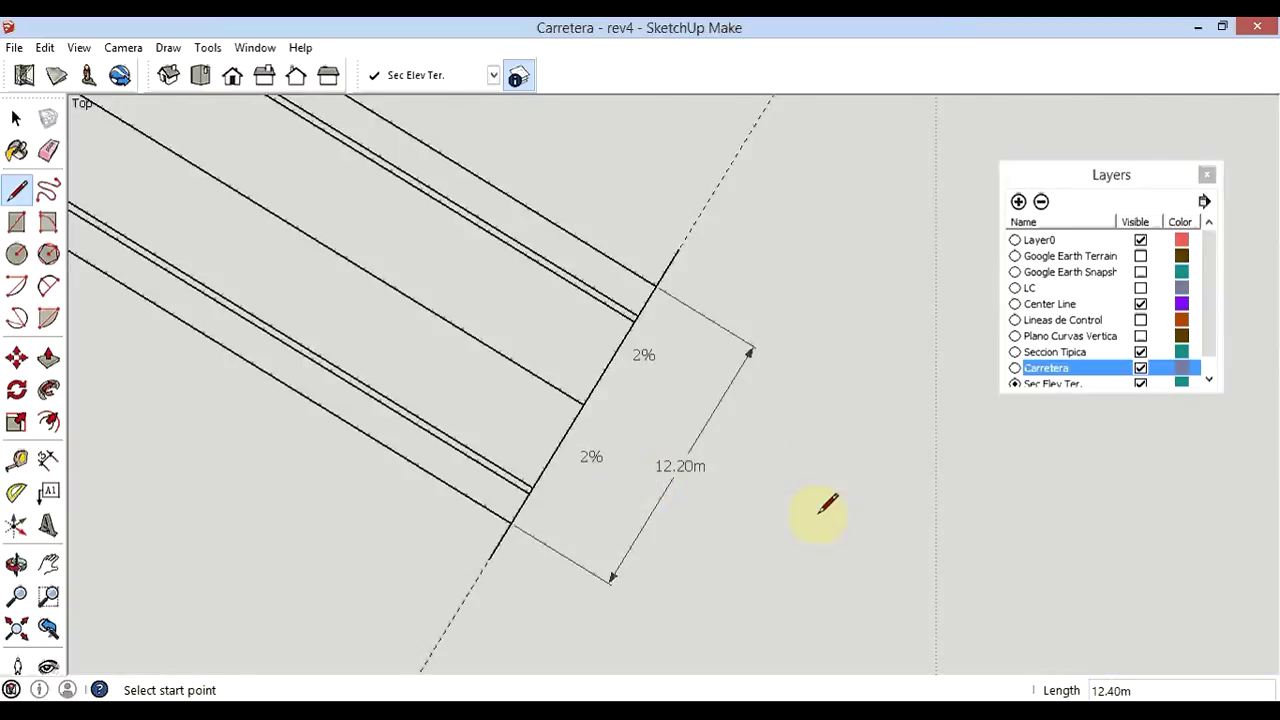
{"action": "scroll", "coordinate": [845, 512], "scroll_direction": "down", "scroll_amount": 1}
{"action": "scroll", "coordinate": [866, 515], "scroll_direction": "down", "scroll_amount": 1}
{"action": "scroll", "coordinate": [860, 520], "scroll_direction": "down", "scroll_amount": 1}
- Draw 8 m cross-section lines on both sides of Sta. 0+50
{"action": "scroll", "coordinate": [859, 522], "scroll_direction": "down", "scroll_amount": 1}
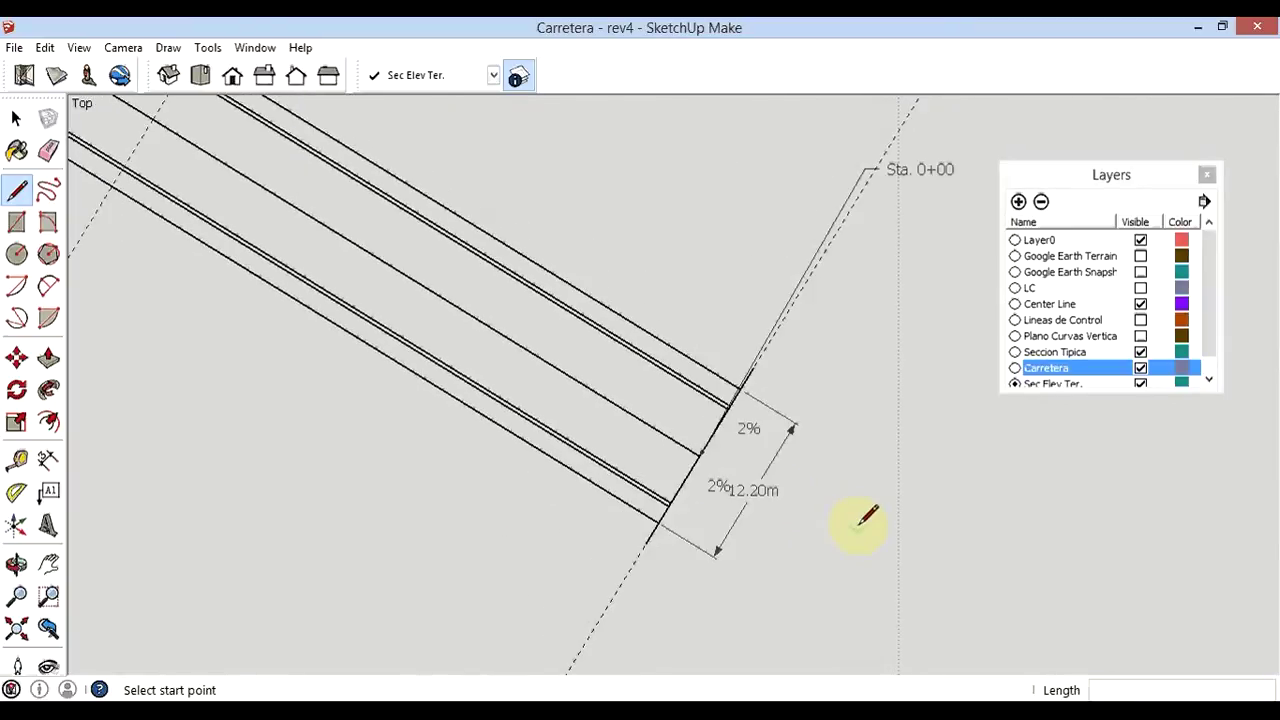
{"action": "scroll", "coordinate": [858, 525], "scroll_direction": "down", "scroll_amount": 1}
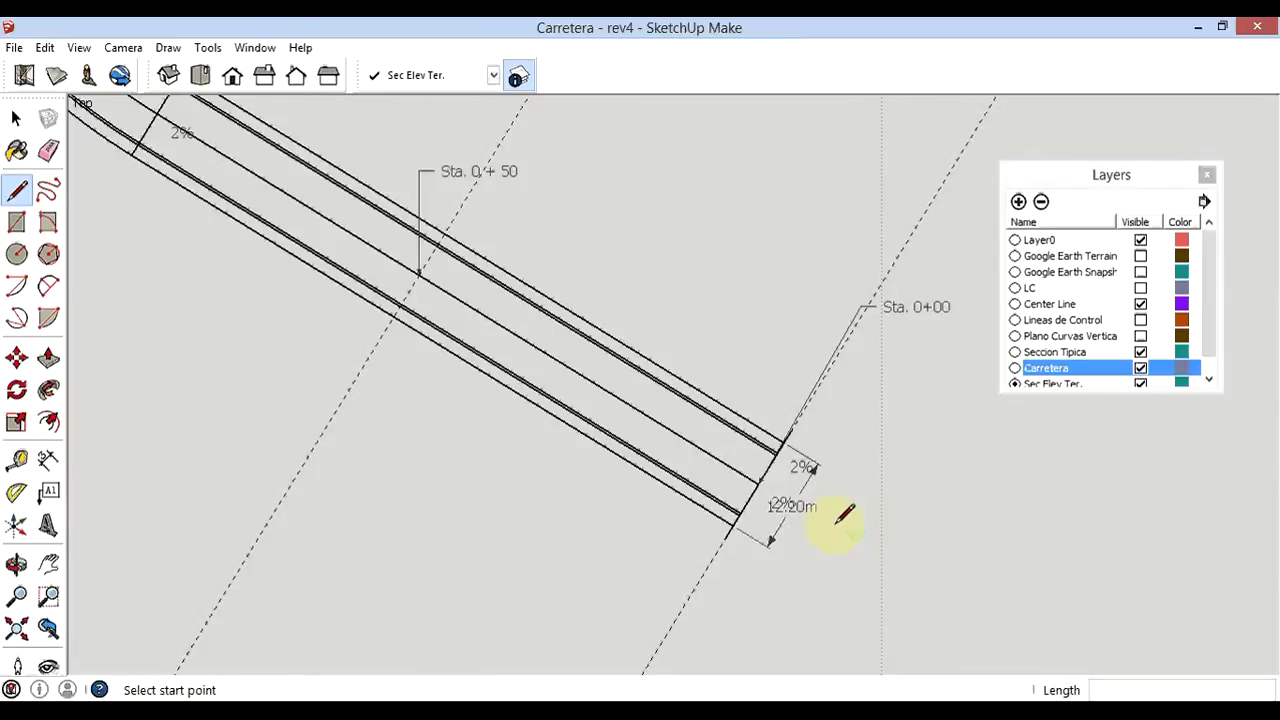
{"action": "scroll", "coordinate": [420, 230], "scroll_direction": "up", "scroll_amount": 2}
{"action": "scroll", "coordinate": [443, 229], "scroll_direction": "up", "scroll_amount": 1}
{"action": "scroll", "coordinate": [480, 300], "scroll_direction": "up", "scroll_amount": 1}
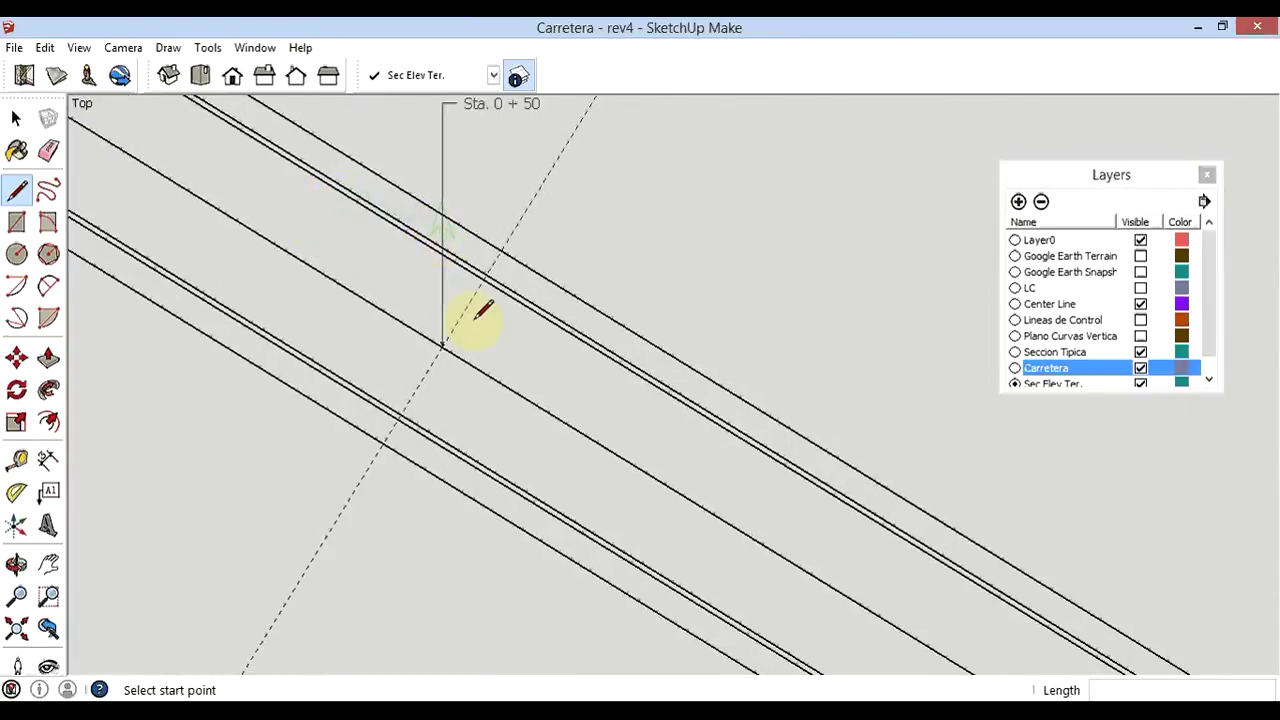
{"action": "left_click", "coordinate": [443, 345]}
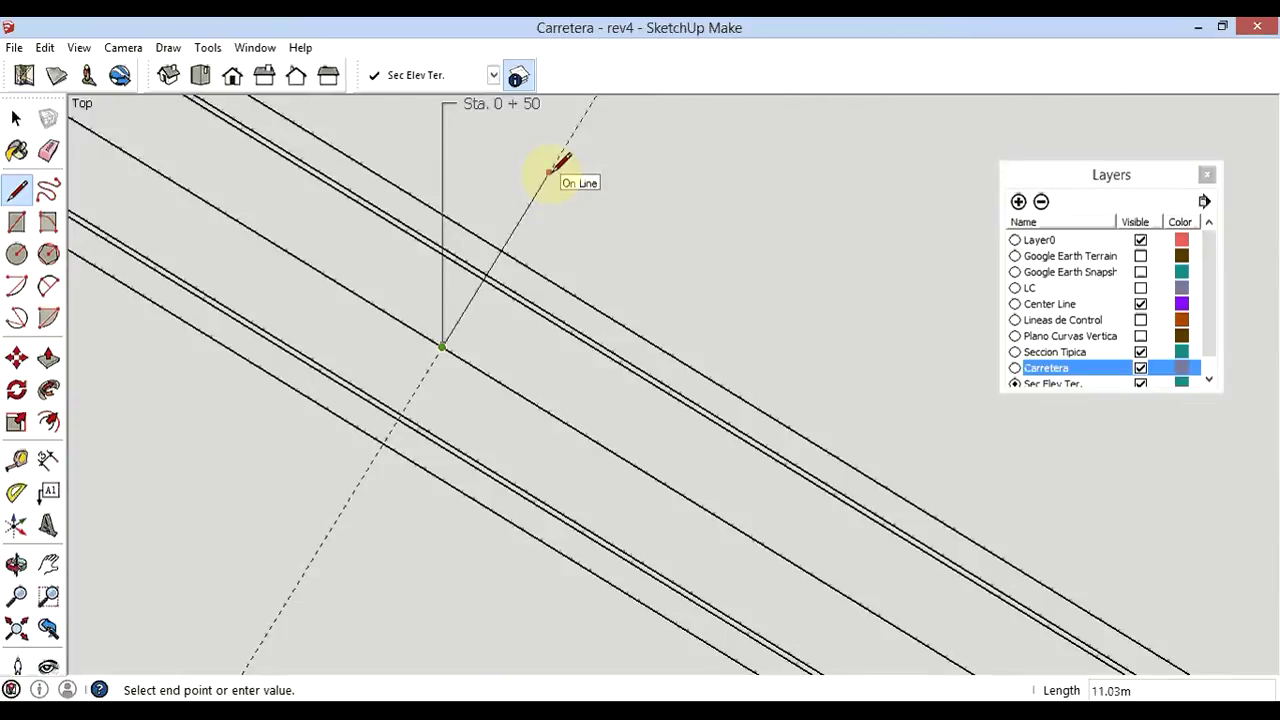
{"action": "type", "text": "8"}
{"action": "key", "text": "Return"}
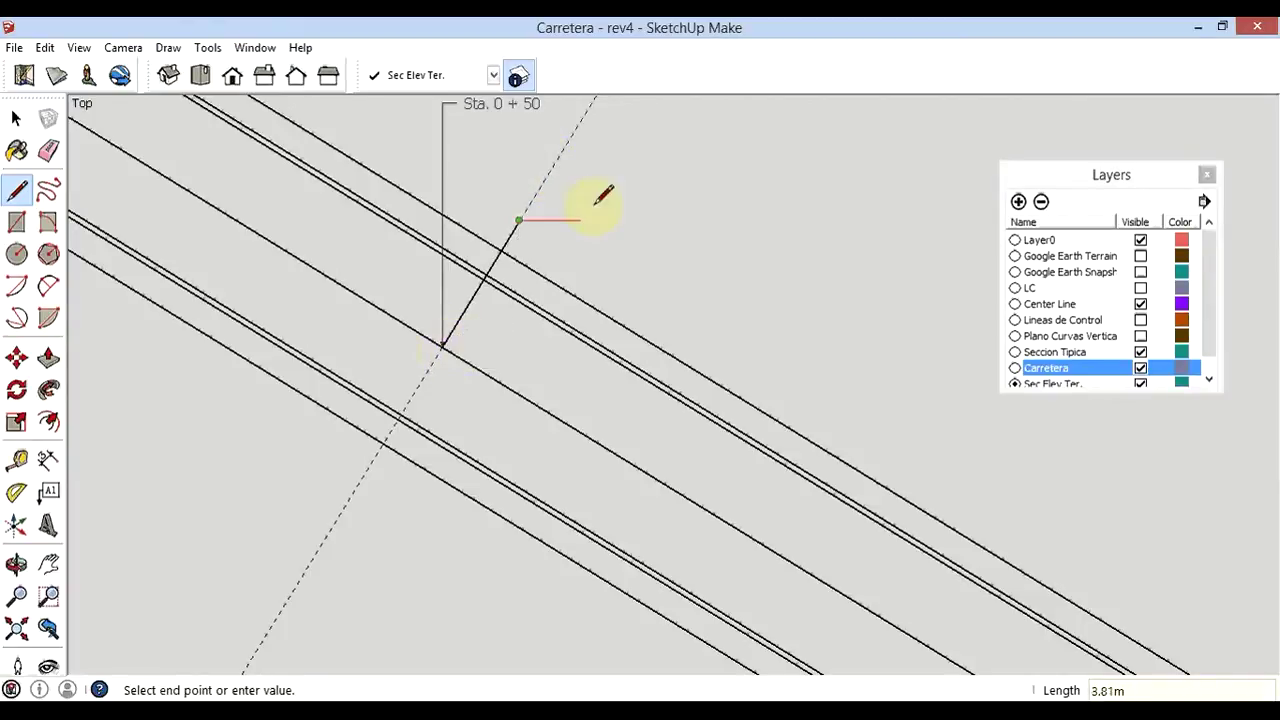
{"action": "key", "text": "Escape"}
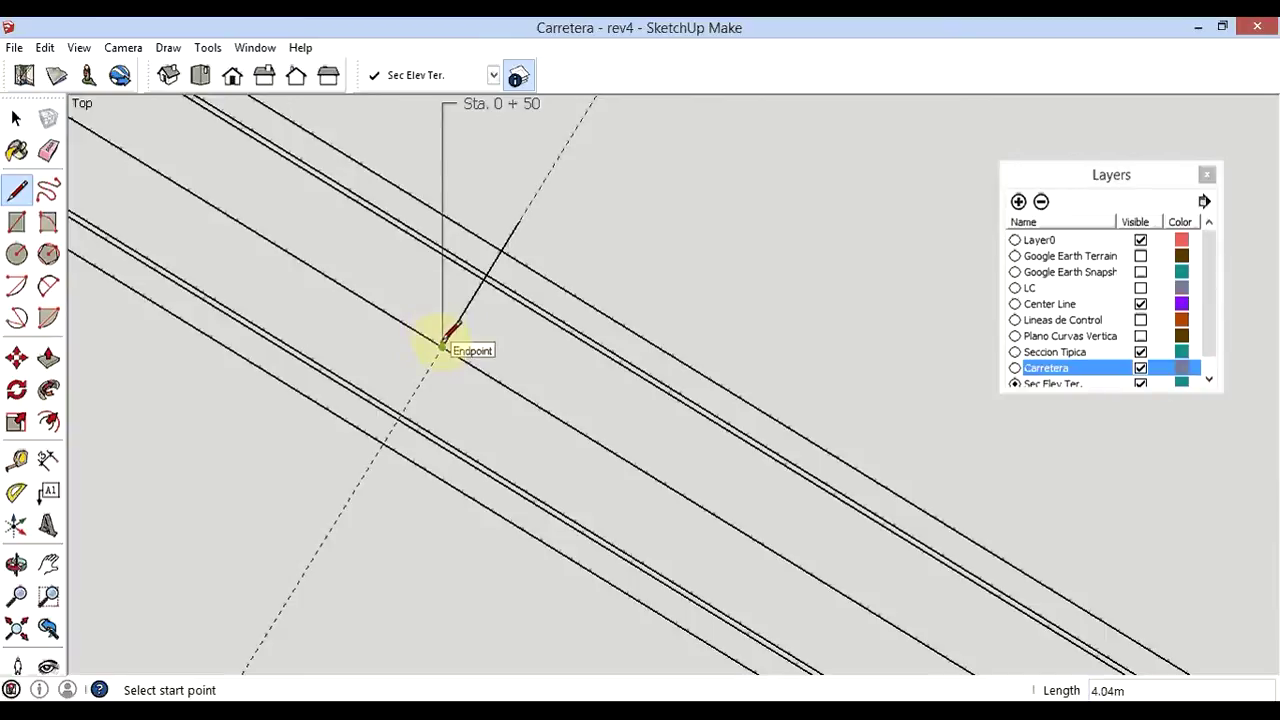
{"action": "left_click", "coordinate": [442, 346]}
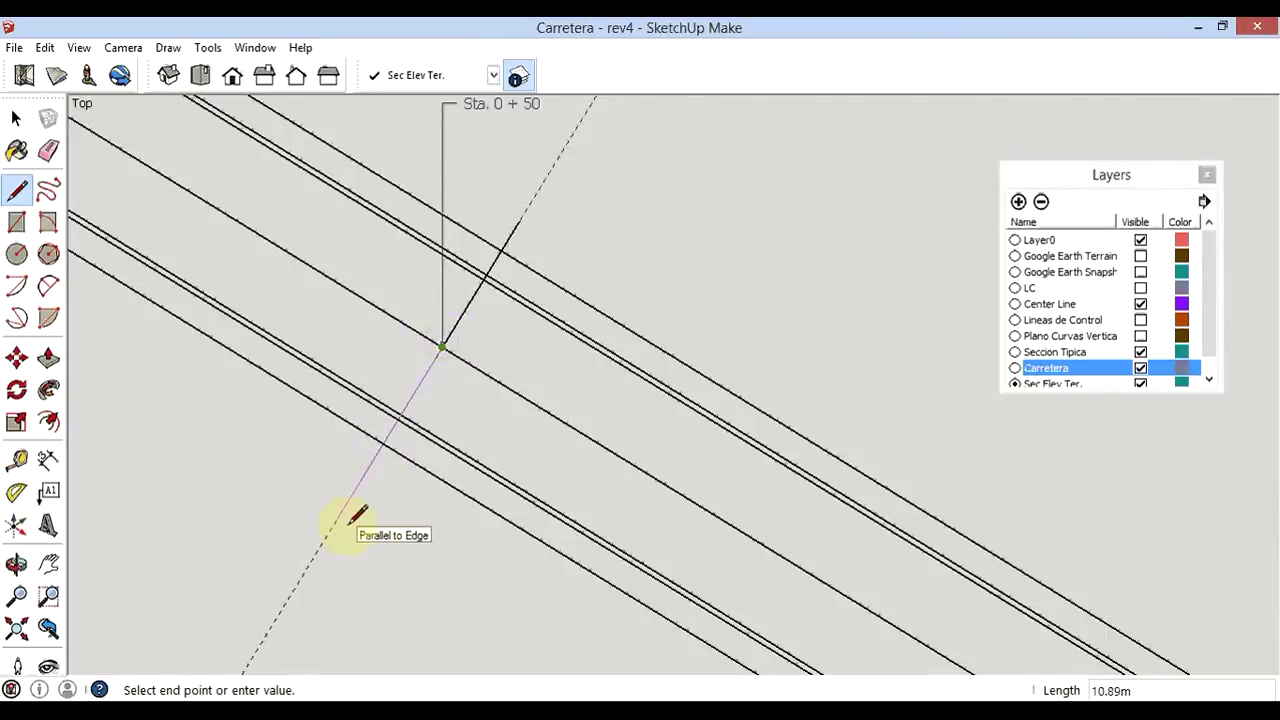
{"action": "type", "text": "8"}
{"action": "key", "text": "Return"}
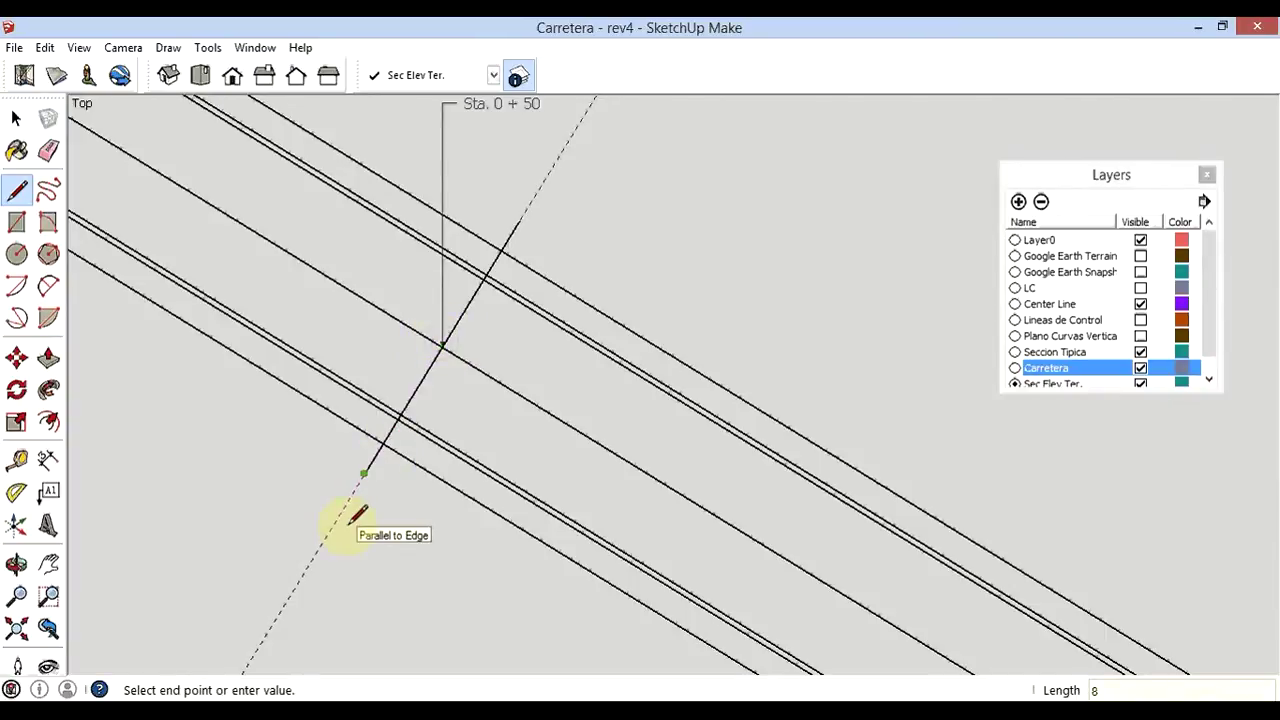
{"action": "key", "text": "Escape"}
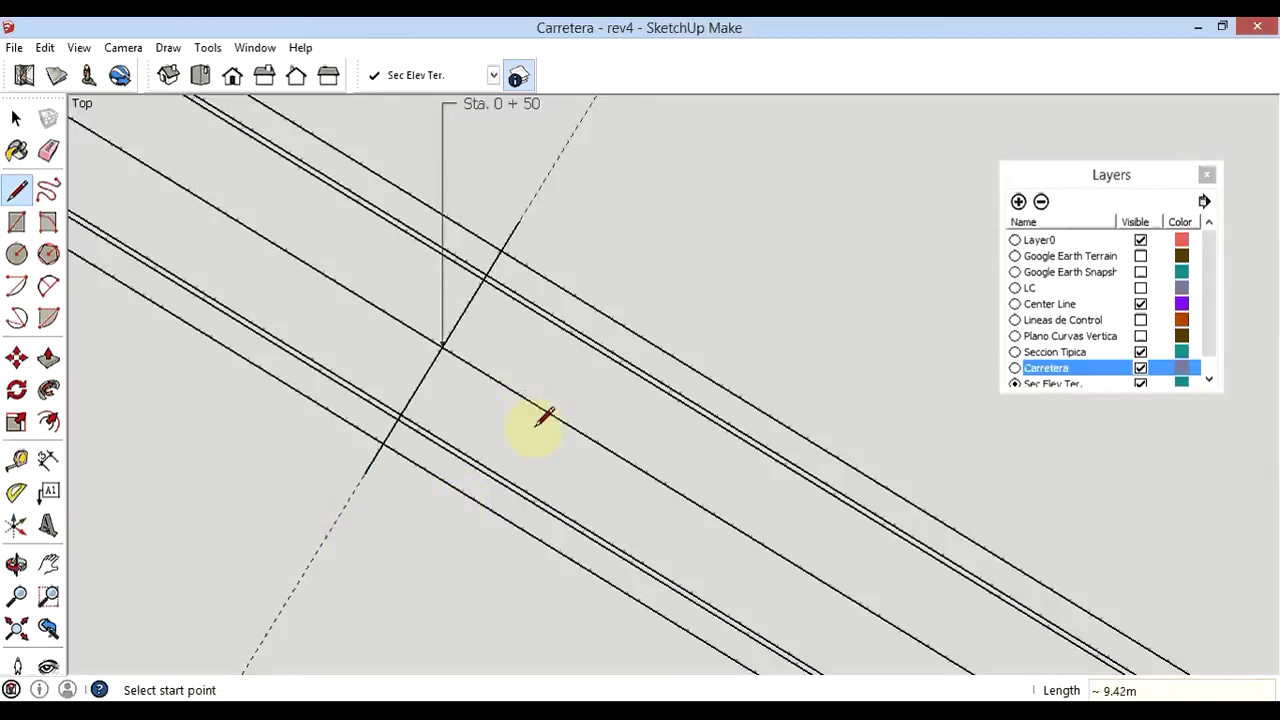
- Draw 8 m cross-section lines on both sides of Sta. 1+00
{"action": "scroll", "coordinate": [724, 500], "scroll_direction": "down", "scroll_amount": 1}
{"action": "scroll", "coordinate": [785, 550], "scroll_direction": "down", "scroll_amount": 2}
{"action": "scroll", "coordinate": [737, 523], "scroll_direction": "down", "scroll_amount": 2}
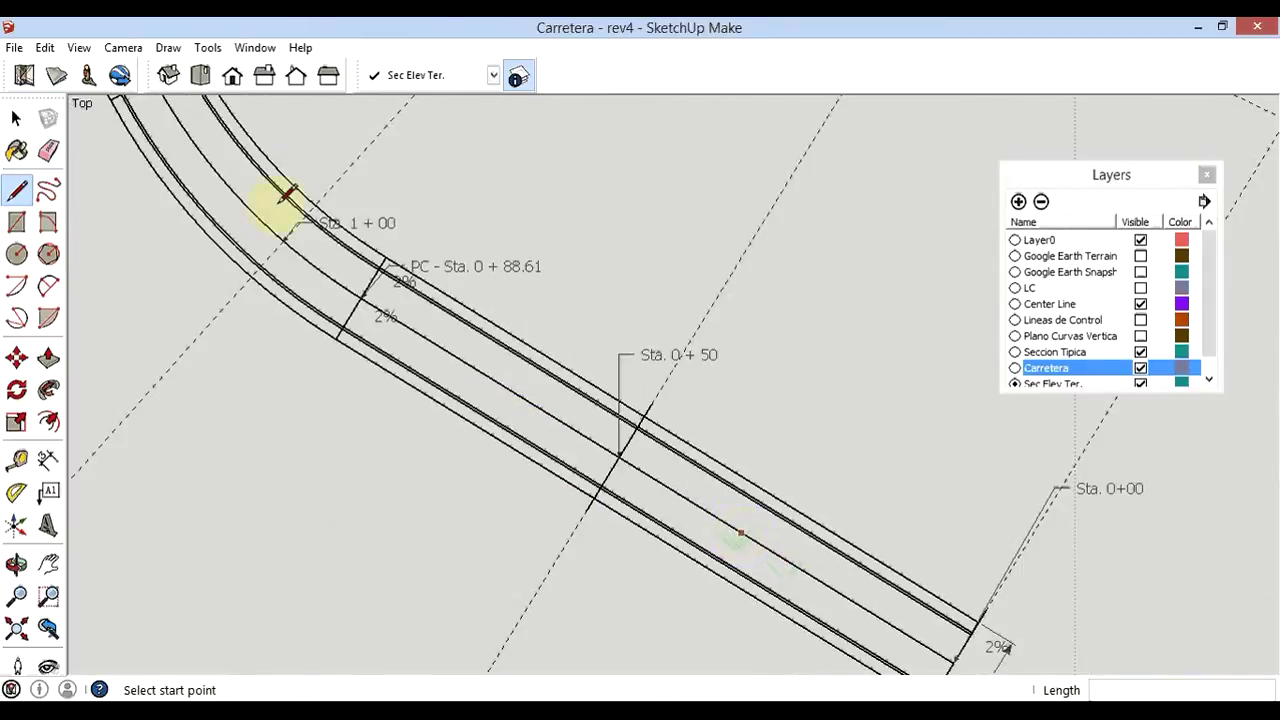
{"action": "scroll", "coordinate": [287, 193], "scroll_direction": "up", "scroll_amount": 1}
{"action": "scroll", "coordinate": [275, 182], "scroll_direction": "up", "scroll_amount": 1}
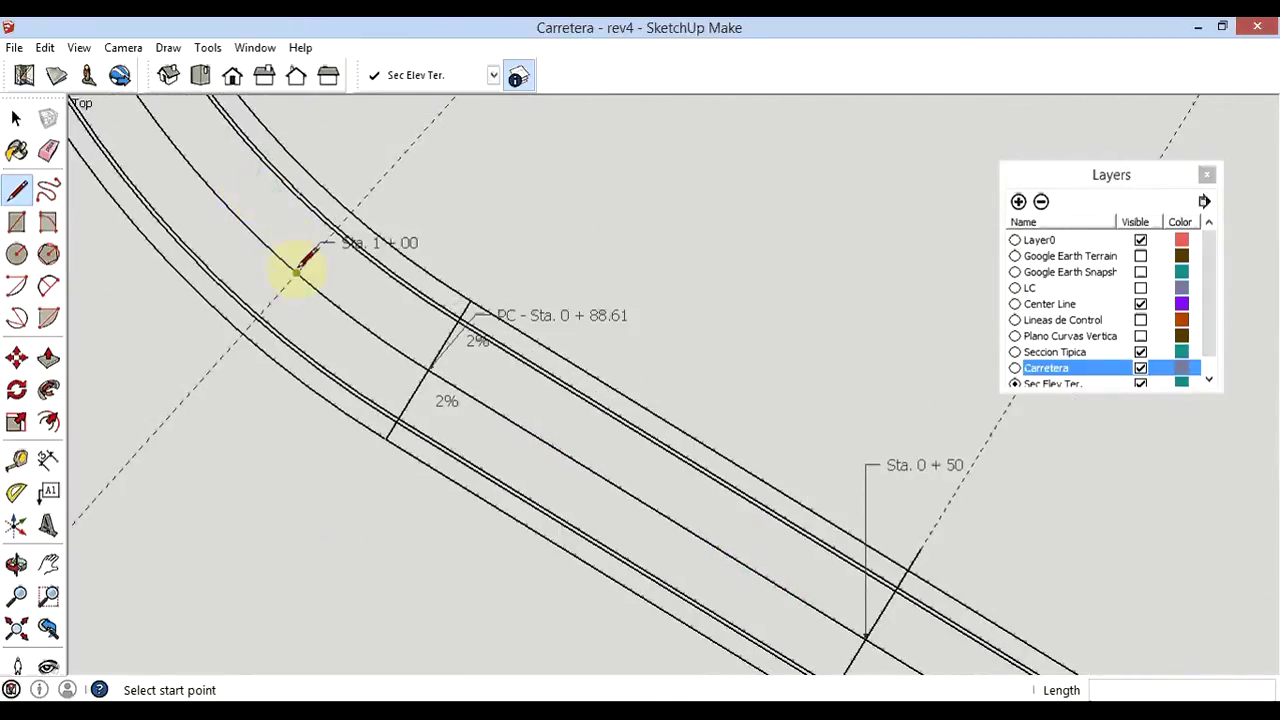
{"action": "left_click", "coordinate": [296, 272]}
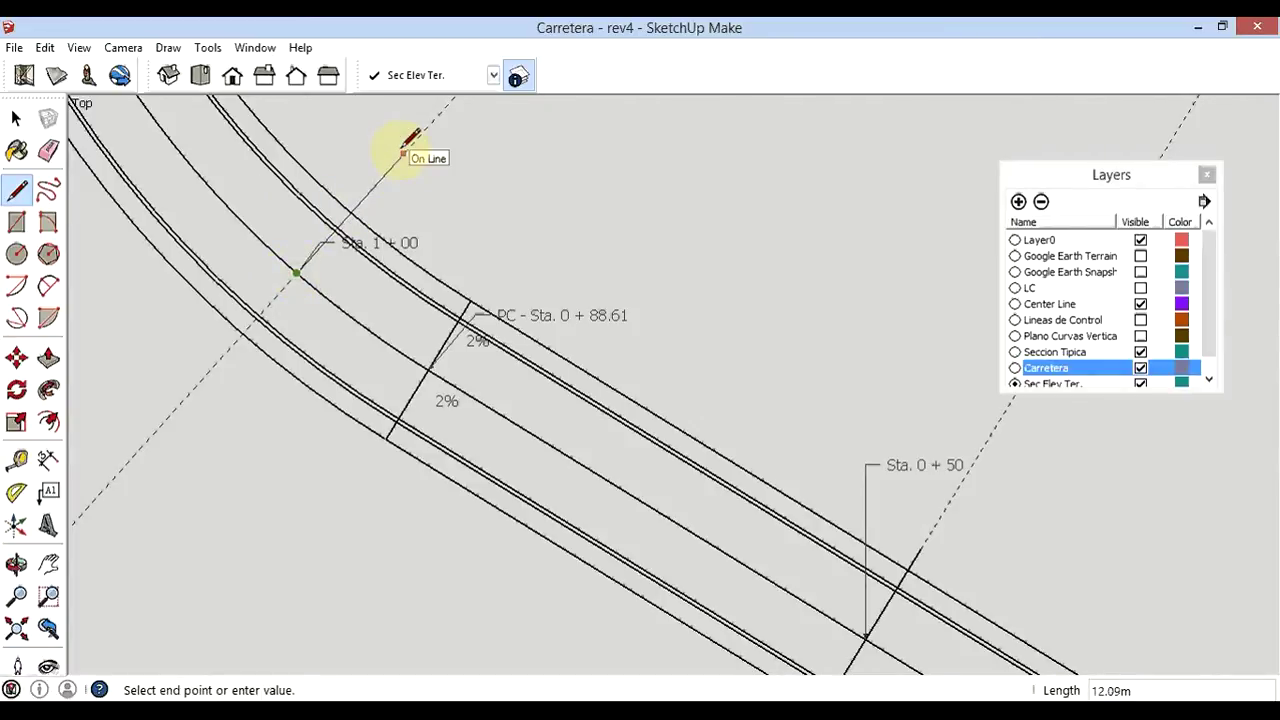
{"action": "type", "text": "8"}
{"action": "key", "text": "Return"}
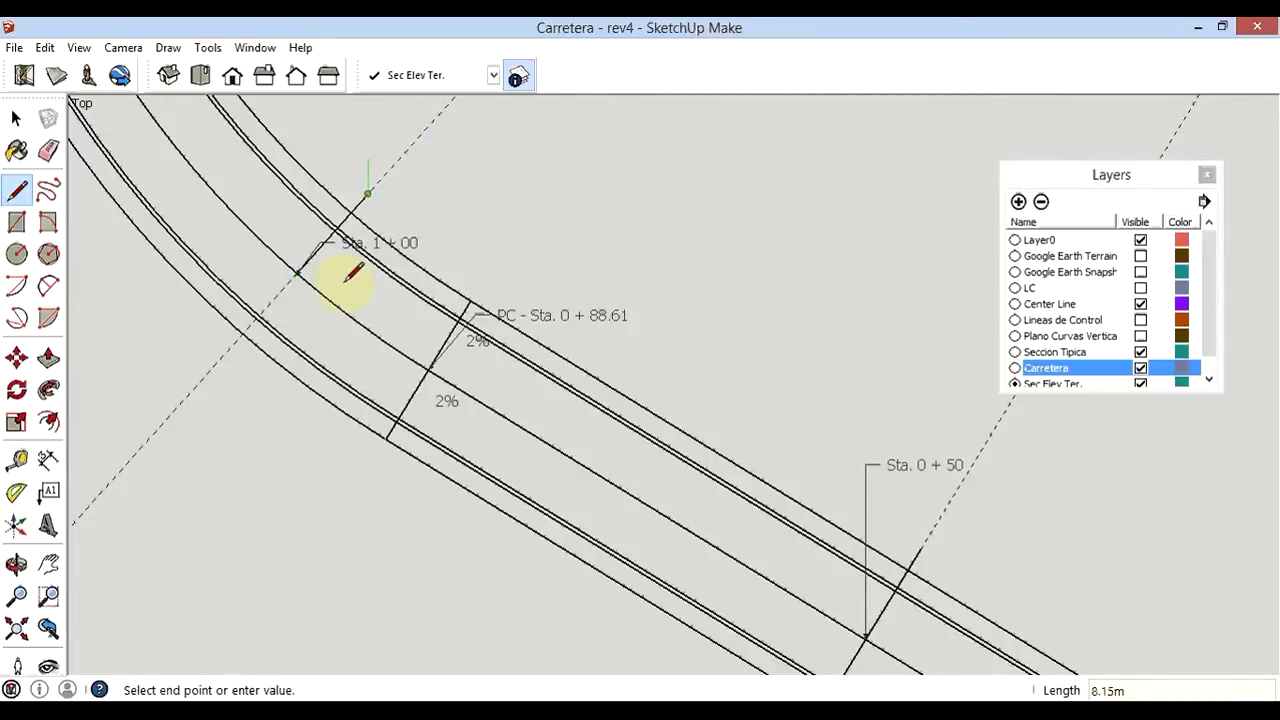
{"action": "key", "text": "Escape"}
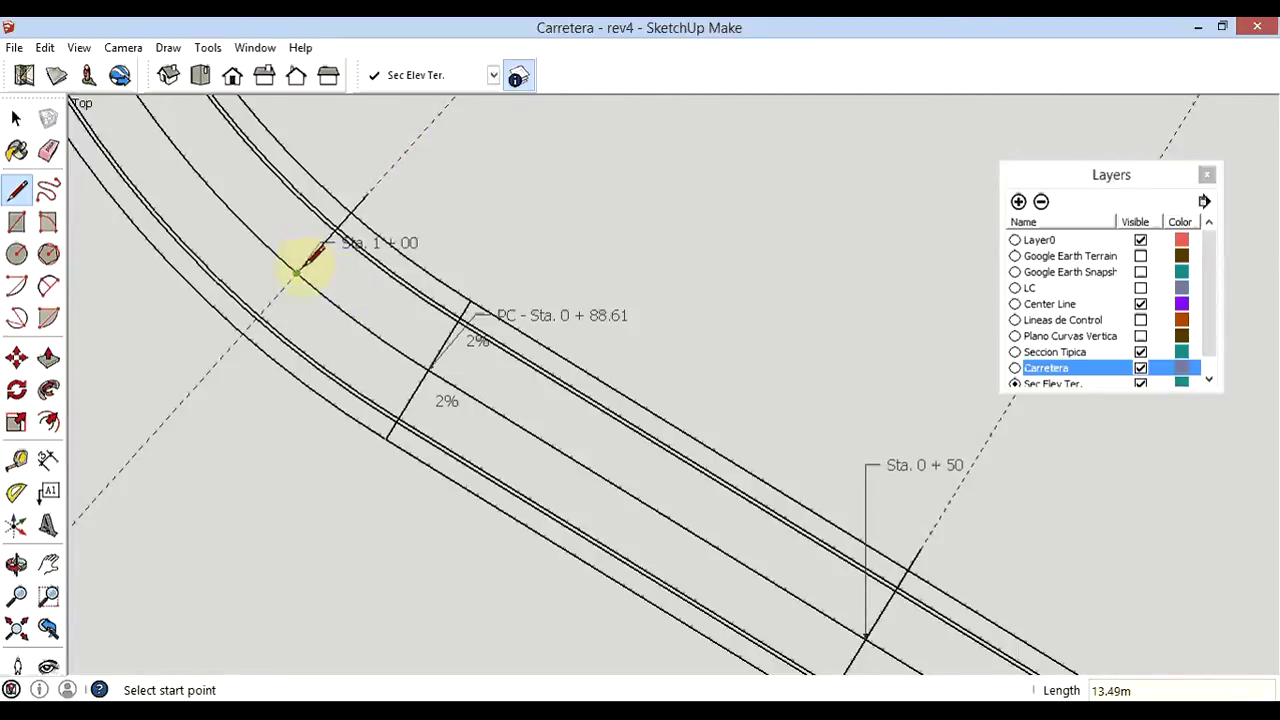
{"action": "left_click", "coordinate": [296, 272]}
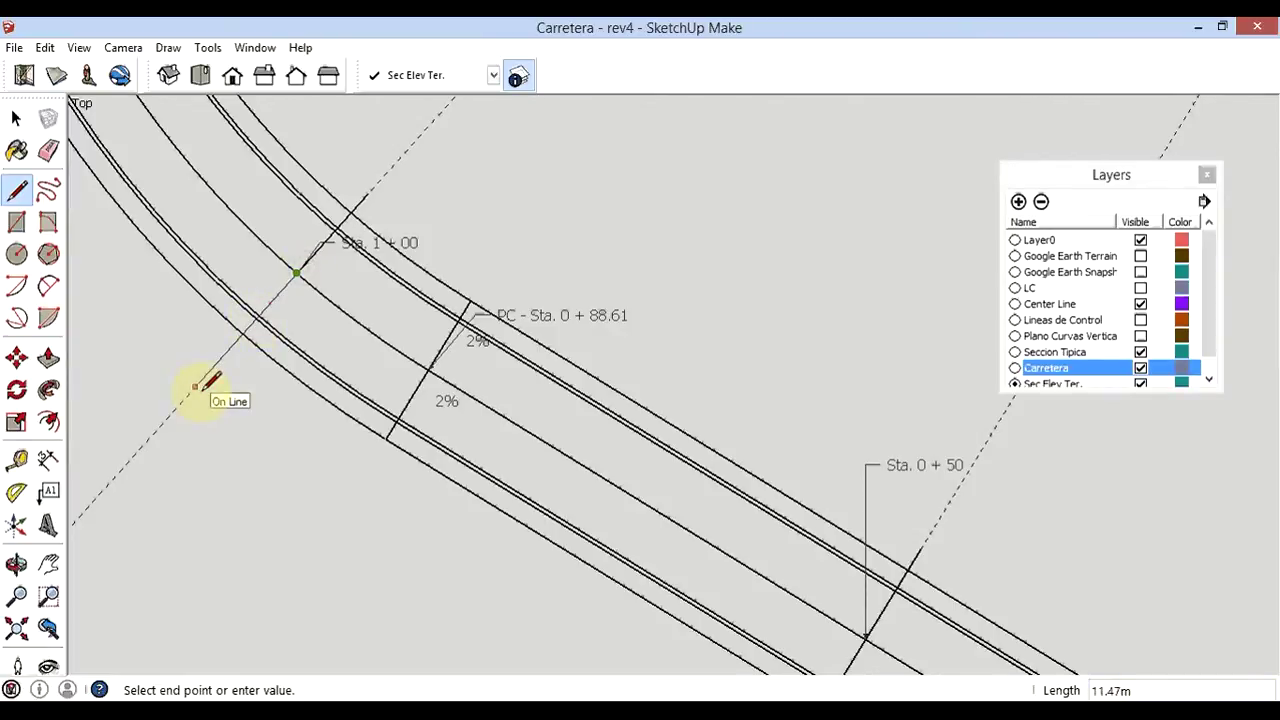
{"action": "type", "text": "8"}
{"action": "key", "text": "Return"}
{"action": "key", "text": "Escape"}
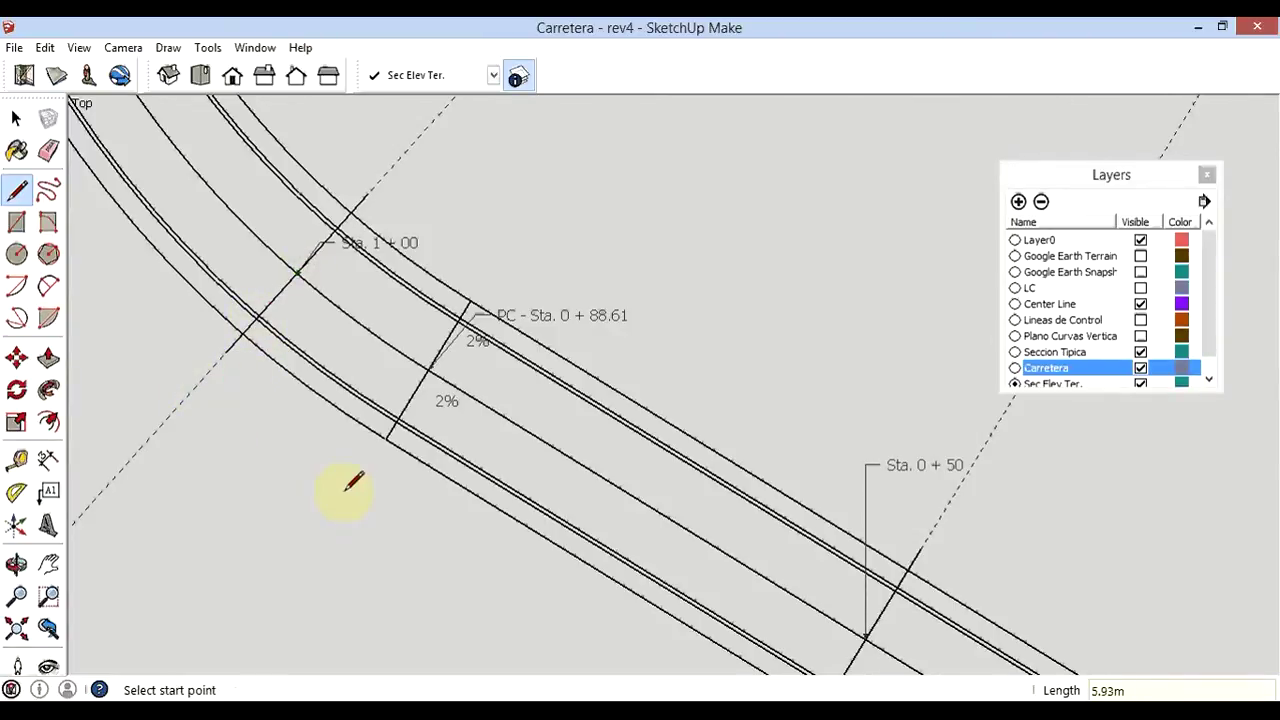
- Draw 8 m cross-section lines on both sides of Sta. 1+50
{"action": "scroll", "coordinate": [603, 556], "scroll_direction": "down", "scroll_amount": 1}
{"action": "scroll", "coordinate": [603, 556], "scroll_direction": "down", "scroll_amount": 1}
{"action": "scroll", "coordinate": [605, 550], "scroll_direction": "down", "scroll_amount": 1}
{"action": "scroll", "coordinate": [595, 525], "scroll_direction": "down", "scroll_amount": 1}
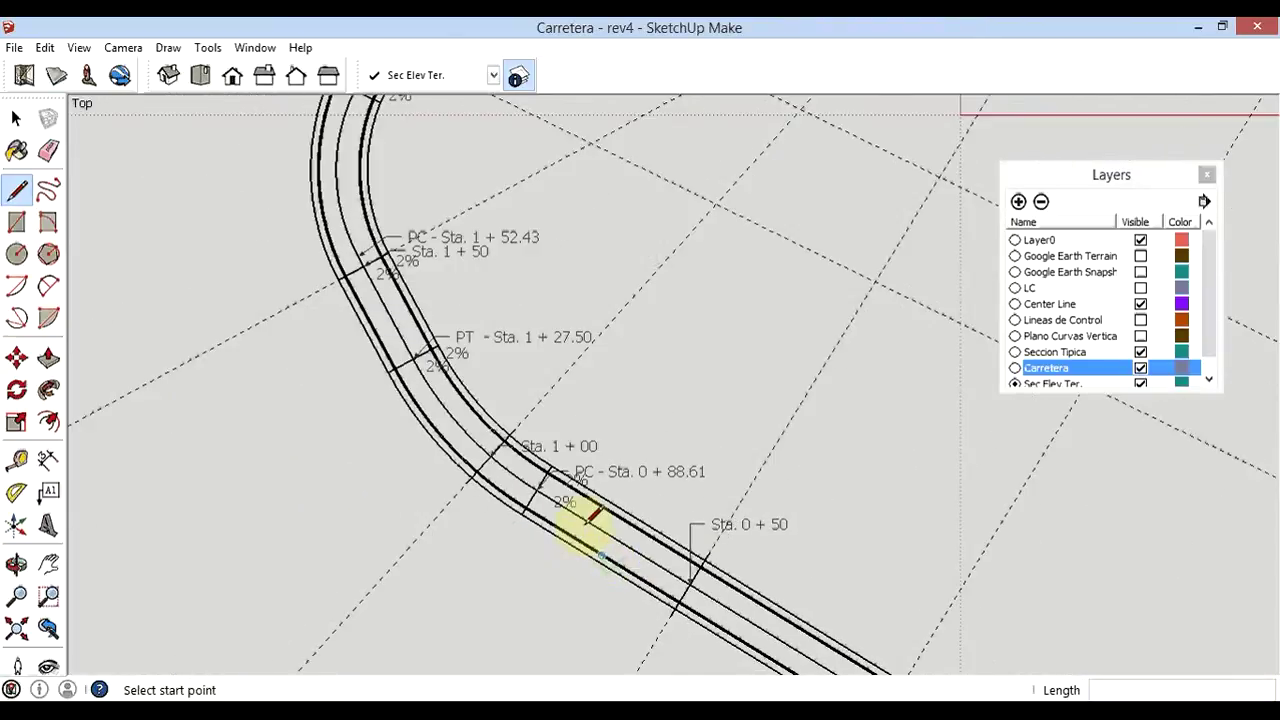
{"action": "scroll", "coordinate": [371, 243], "scroll_direction": "up", "scroll_amount": 1}
{"action": "scroll", "coordinate": [366, 250], "scroll_direction": "up", "scroll_amount": 1}
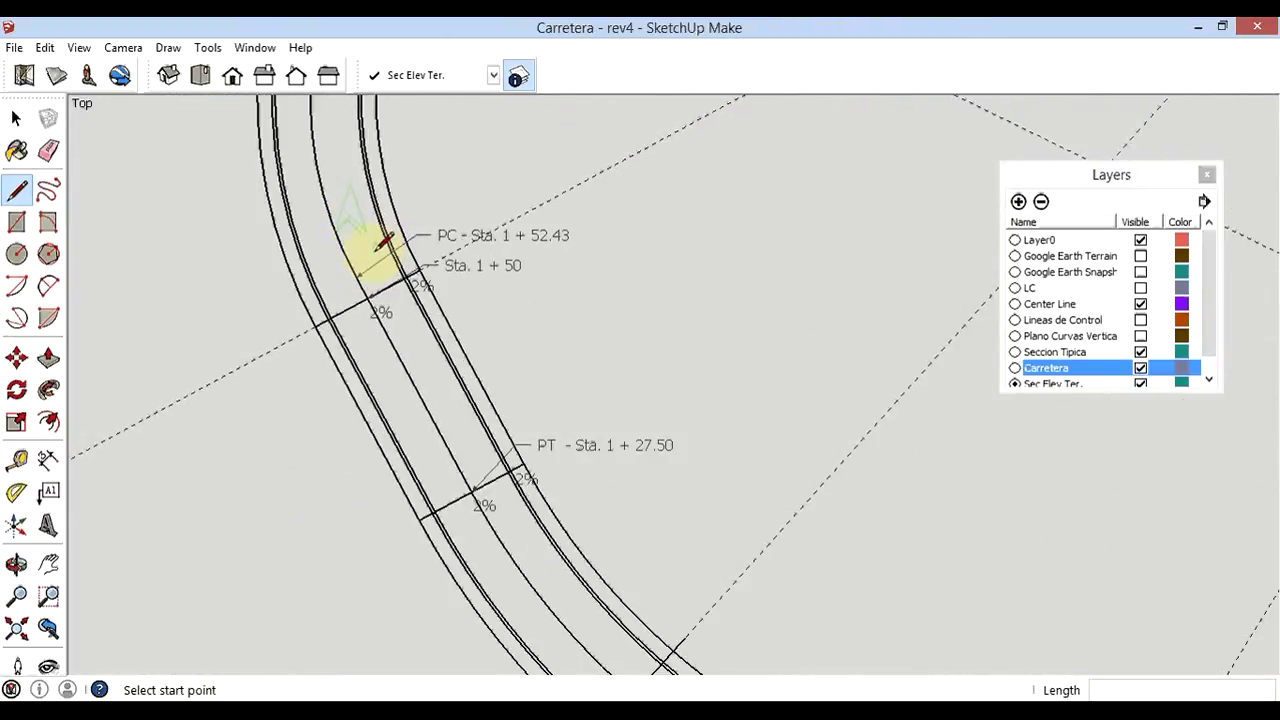
{"action": "scroll", "coordinate": [380, 265], "scroll_direction": "up", "scroll_amount": 1}
{"action": "scroll", "coordinate": [378, 278], "scroll_direction": "up", "scroll_amount": 1}
{"action": "left_click", "coordinate": [366, 323]}
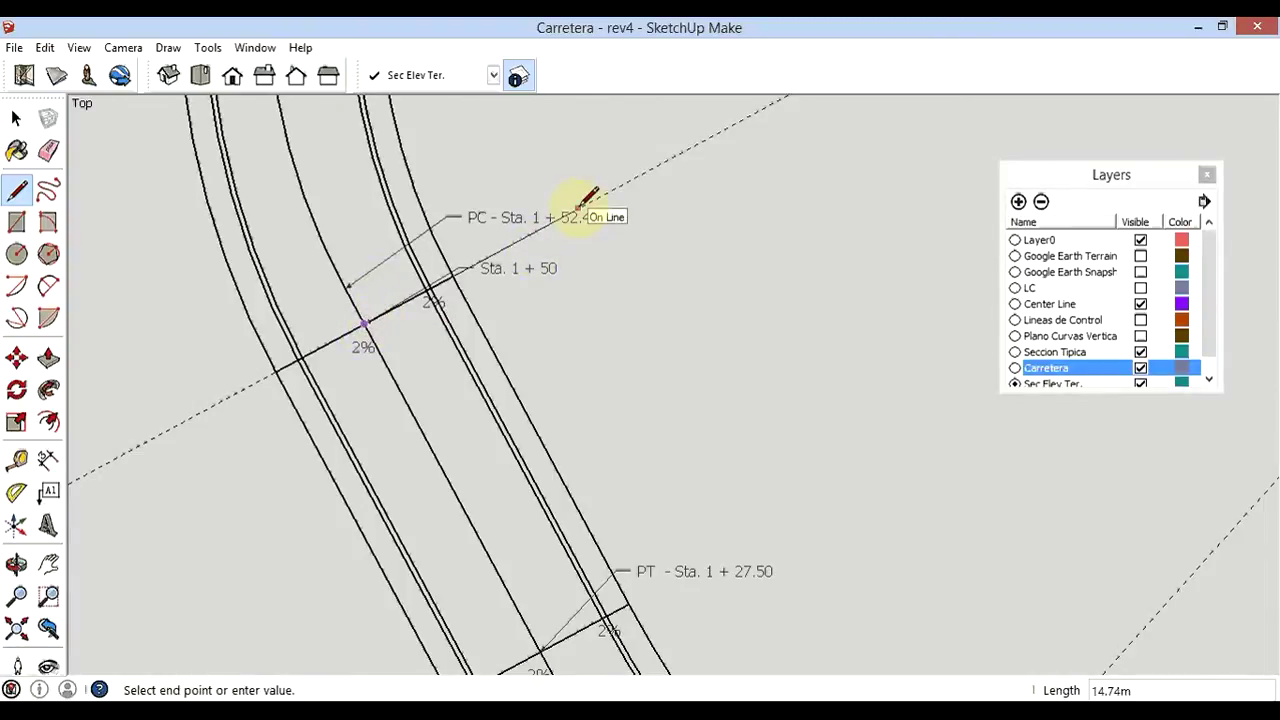
{"action": "type", "text": "8"}
{"action": "key", "text": "Return"}
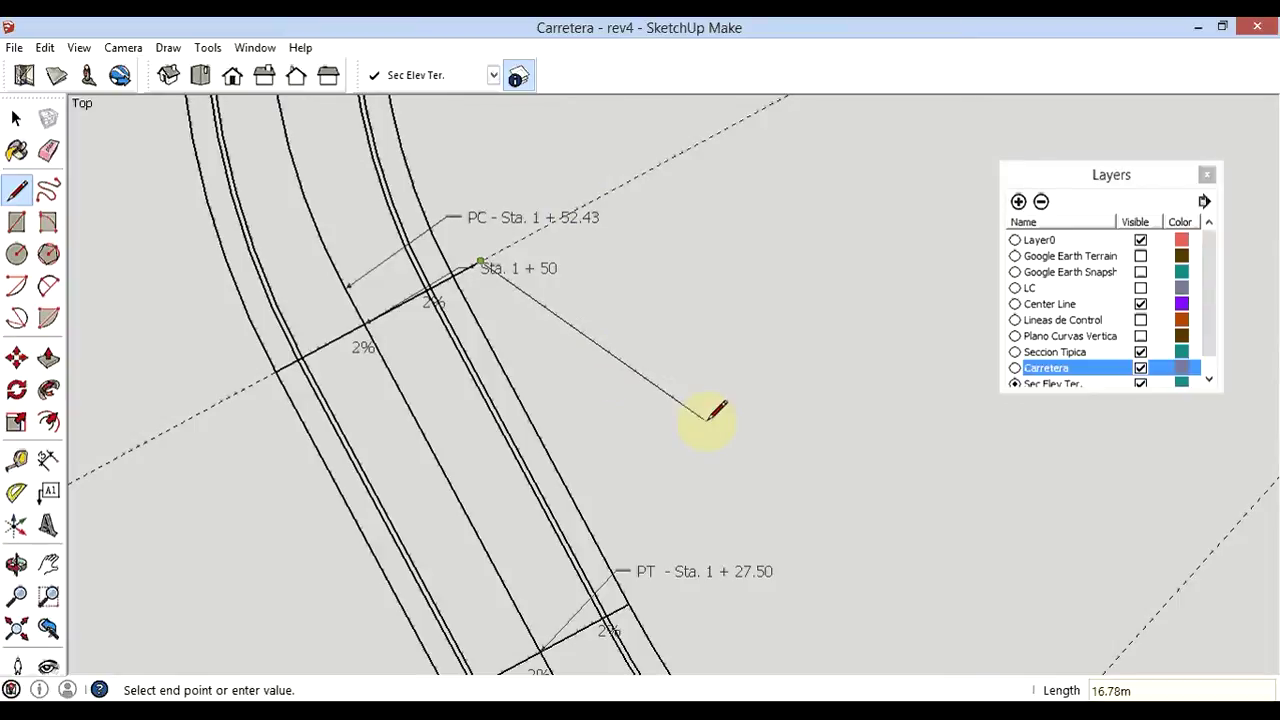
{"action": "key", "text": "Escape"}
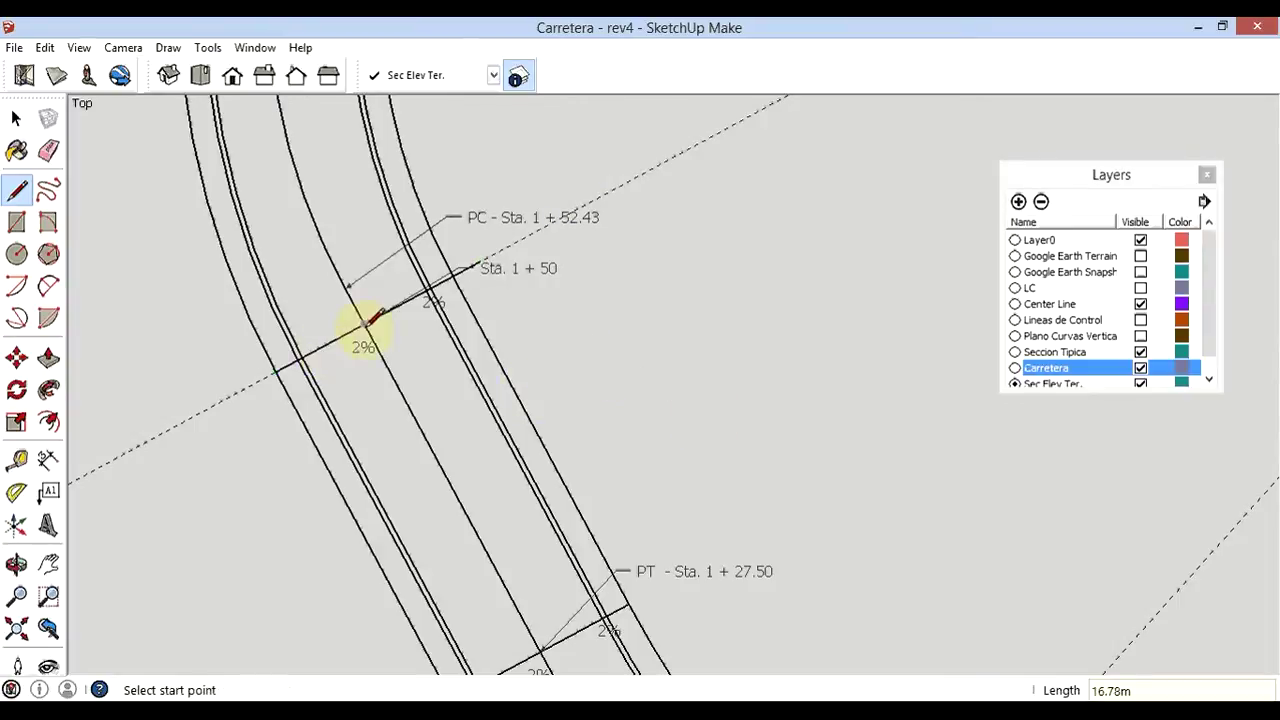
{"action": "left_click", "coordinate": [365, 323]}
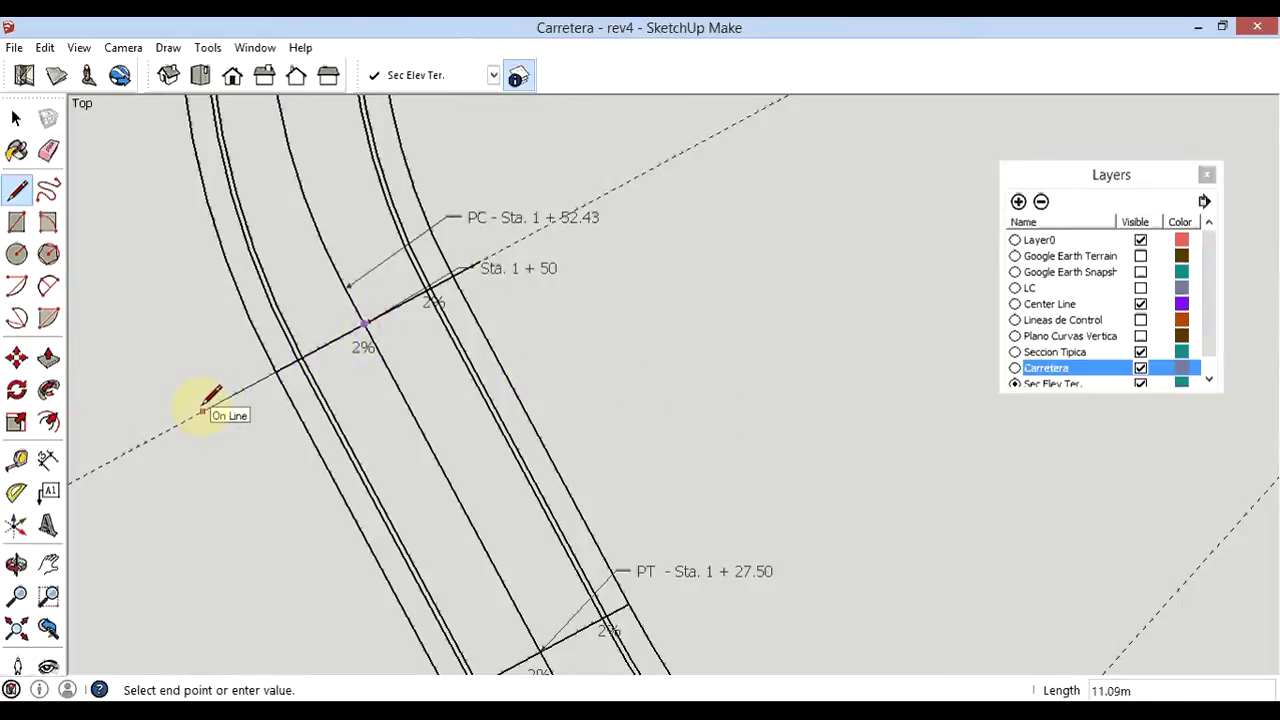
{"action": "type", "text": "8"}
{"action": "key", "text": "Return"}
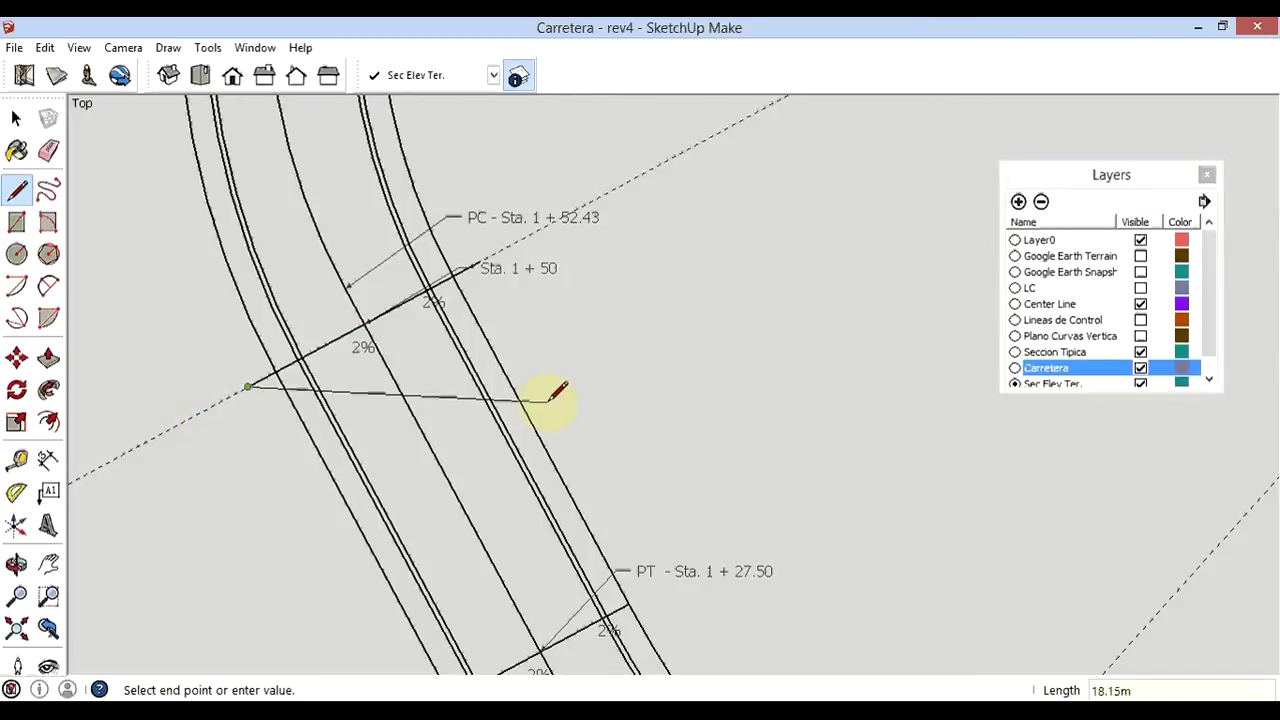
{"action": "key", "text": "Escape"}
- Draw 8 m cross-section lines on both sides of Sta. 2+00
{"action": "scroll", "coordinate": [449, 571], "scroll_direction": "down", "scroll_amount": 2}
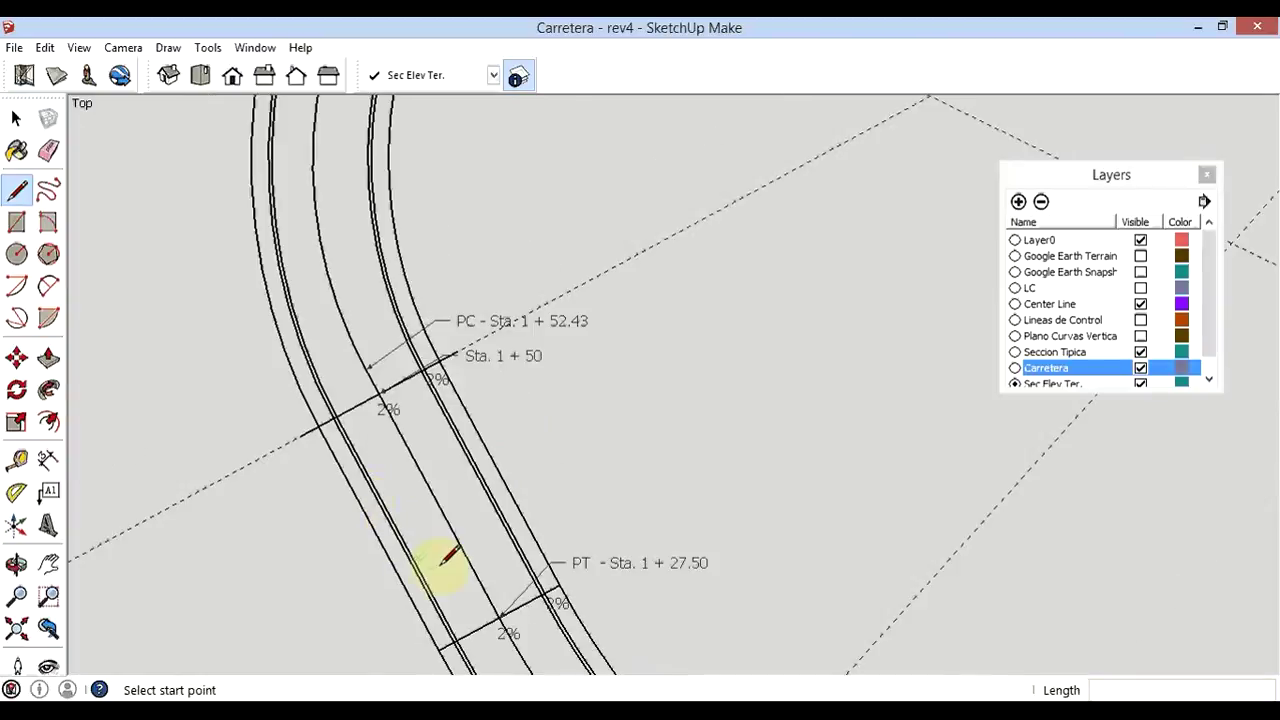
{"action": "scroll", "coordinate": [451, 557], "scroll_direction": "down", "scroll_amount": 1}
{"action": "scroll", "coordinate": [462, 543], "scroll_direction": "down", "scroll_amount": 1}
{"action": "scroll", "coordinate": [452, 555], "scroll_direction": "down", "scroll_amount": 1}
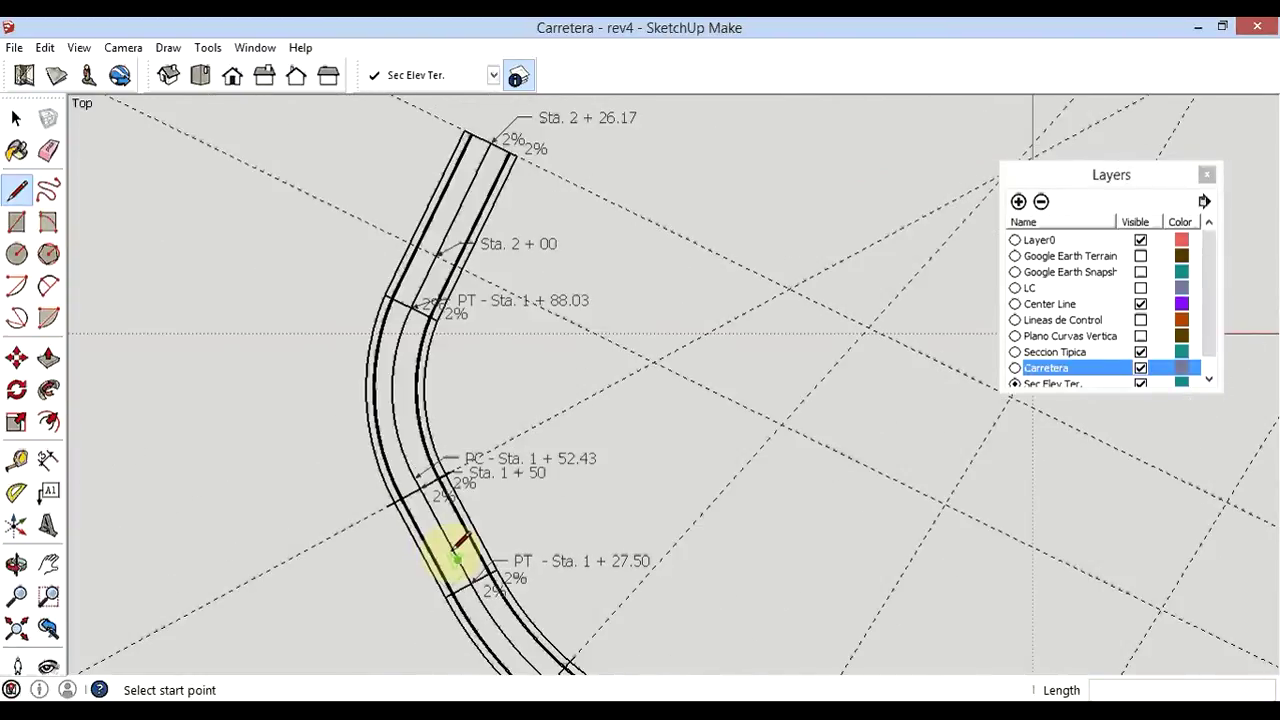
{"action": "scroll", "coordinate": [445, 420], "scroll_direction": "down", "scroll_amount": 1}
{"action": "scroll", "coordinate": [450, 255], "scroll_direction": "up", "scroll_amount": 2}
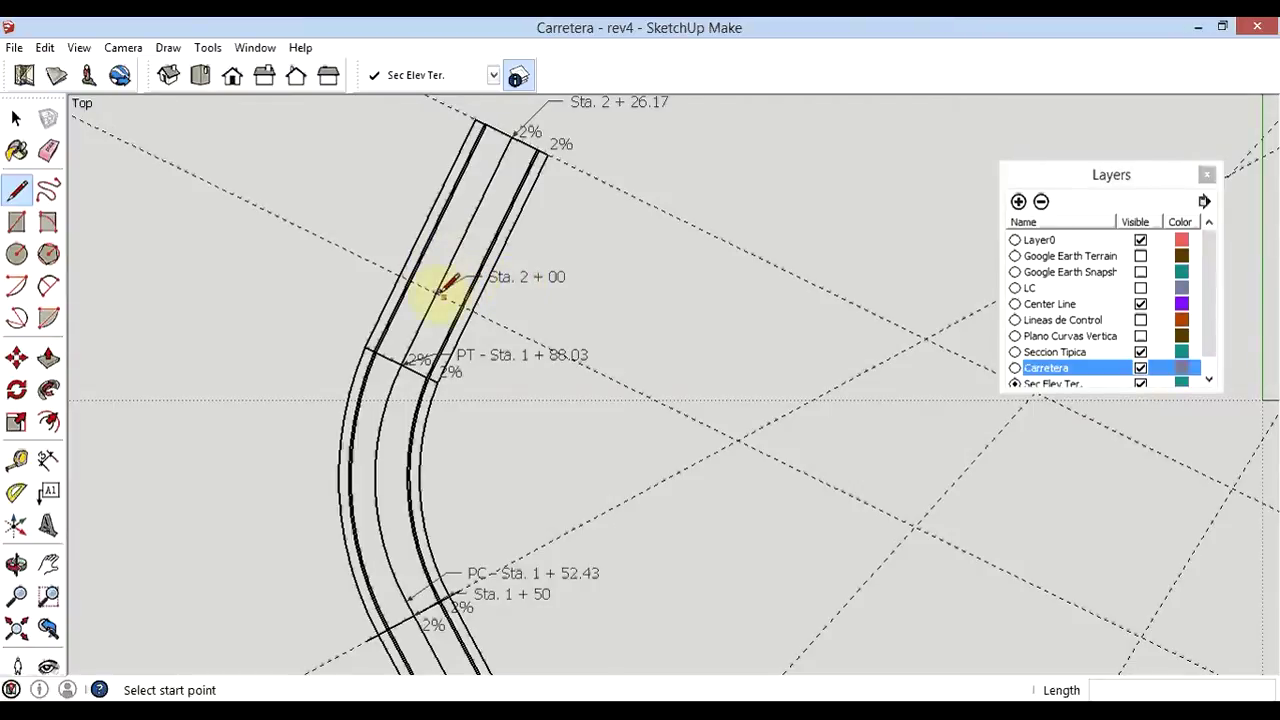
{"action": "left_click", "coordinate": [437, 290]}
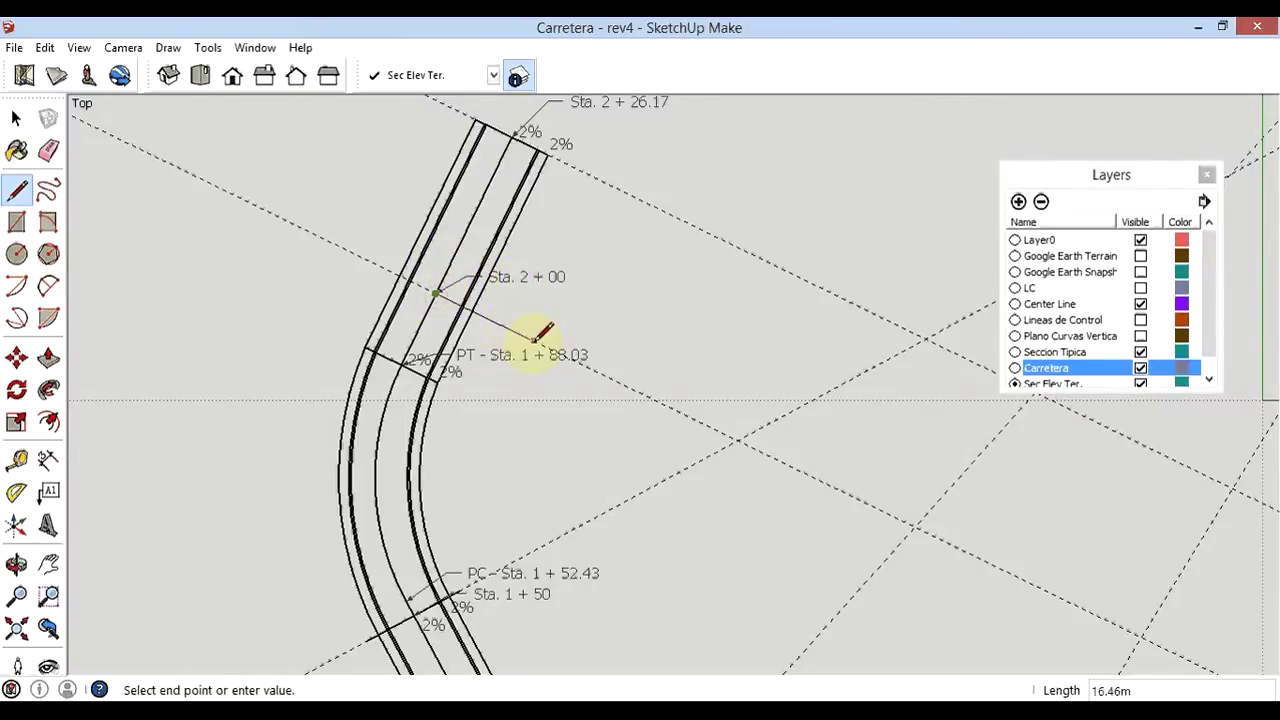
{"action": "type", "text": "8"}
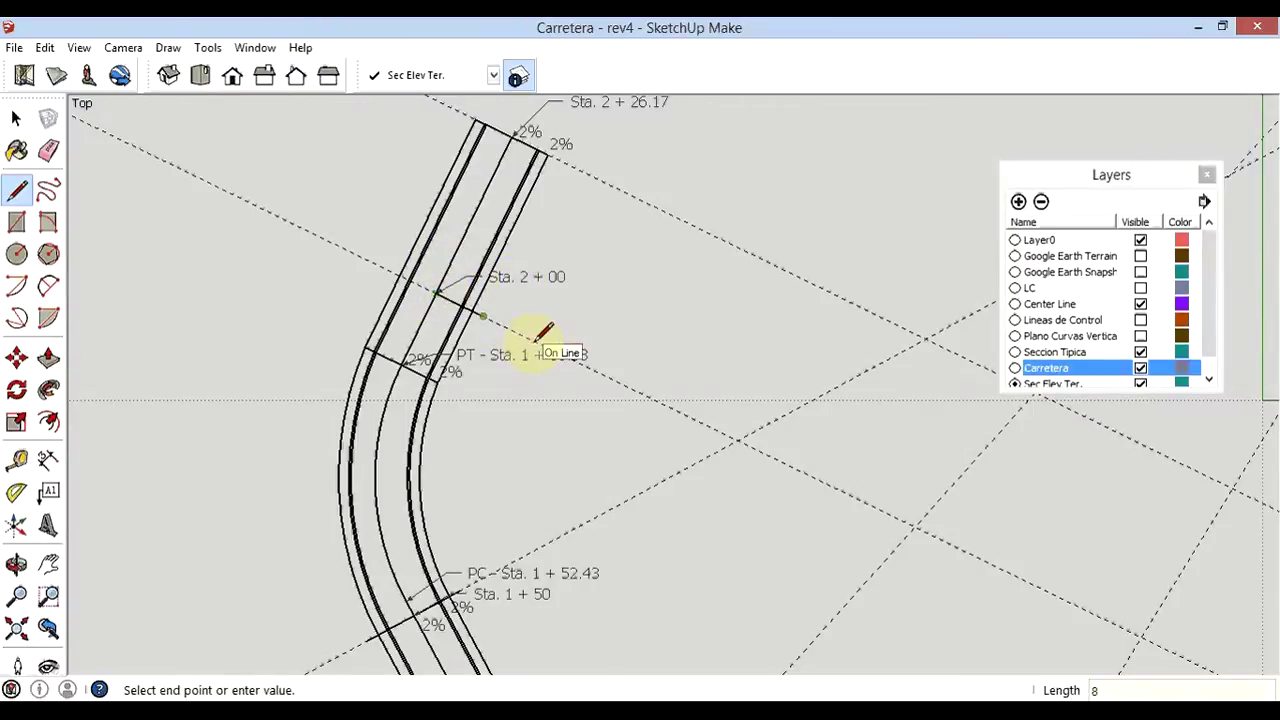
{"action": "key", "text": "Return"}
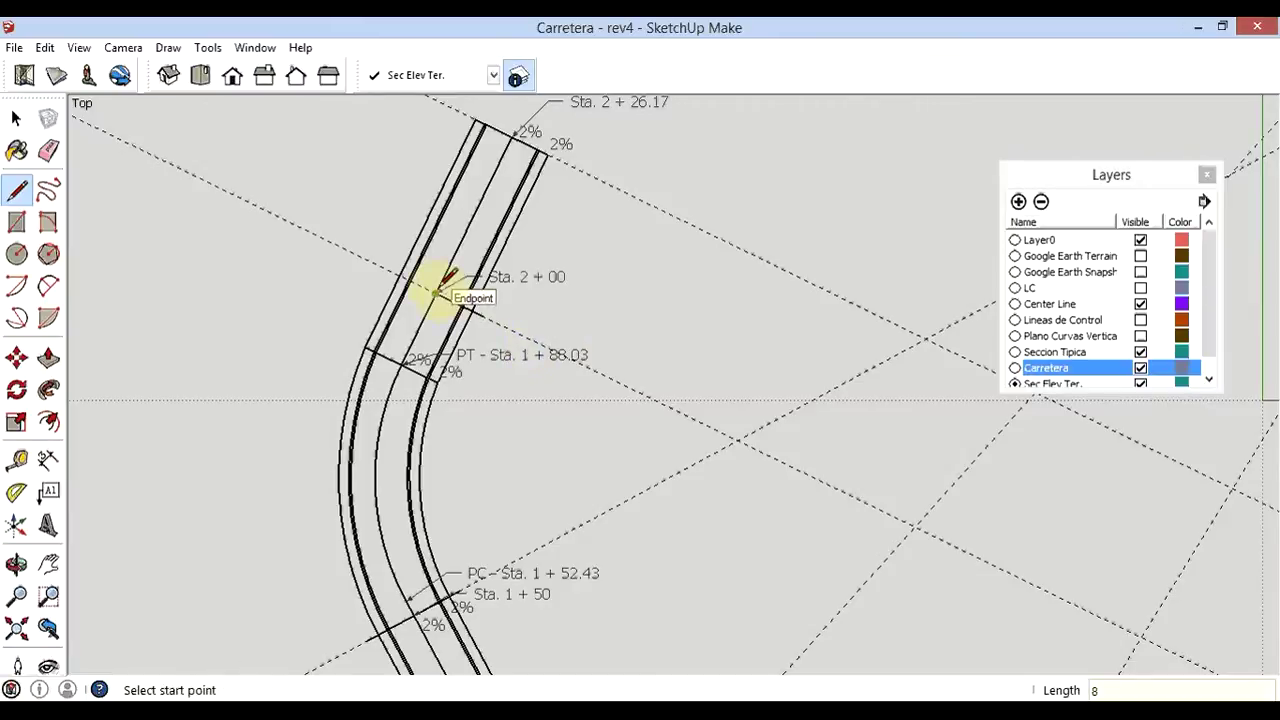
{"action": "left_click", "coordinate": [436, 291]}
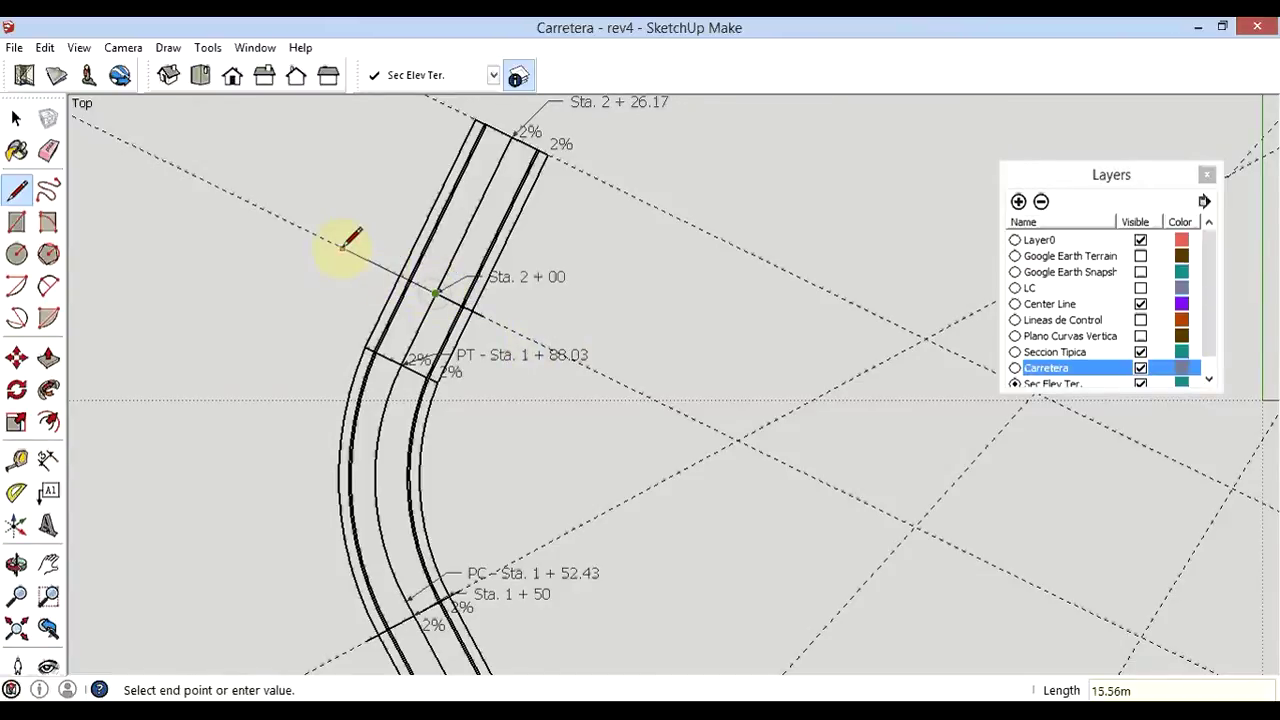
{"action": "type", "text": "8"}
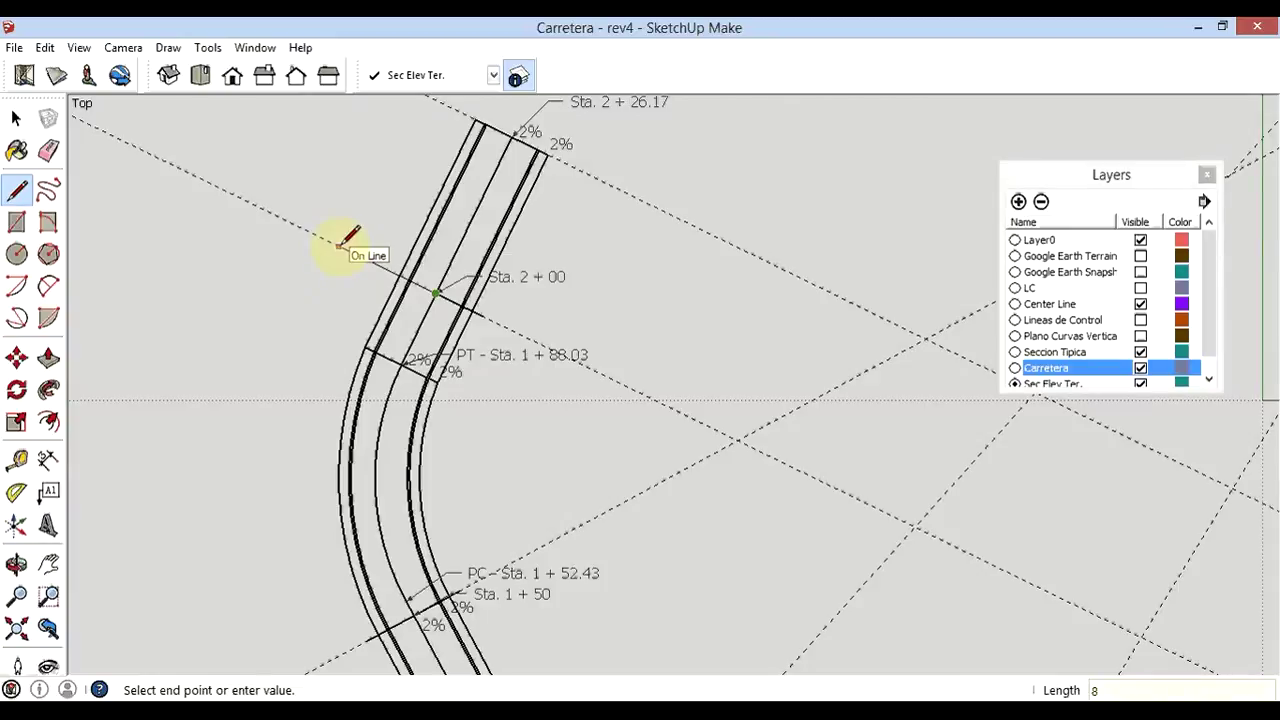
{"action": "key", "text": "Return"}
{"action": "key", "text": "Escape"}
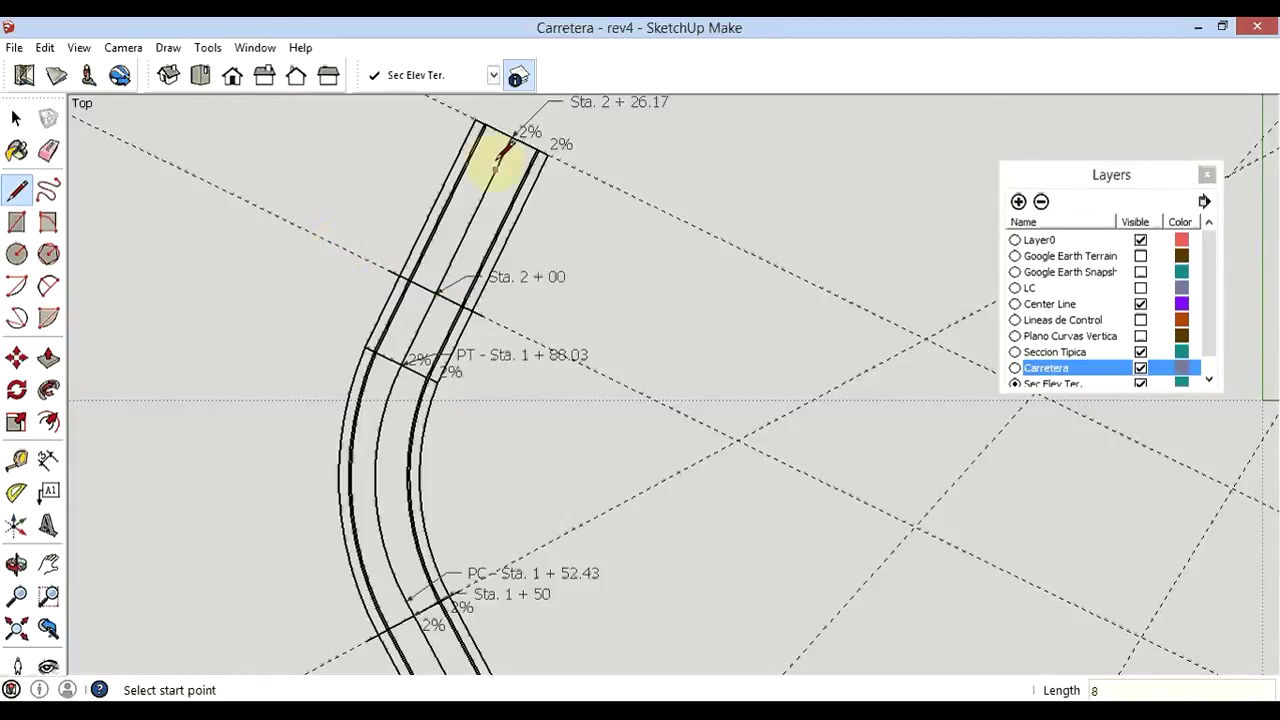
- Draw 8 m cross-section lines on both sides of the road end at Sta. 2+26.17
{"action": "scroll", "coordinate": [380, 465], "scroll_direction": "down", "scroll_amount": 2}
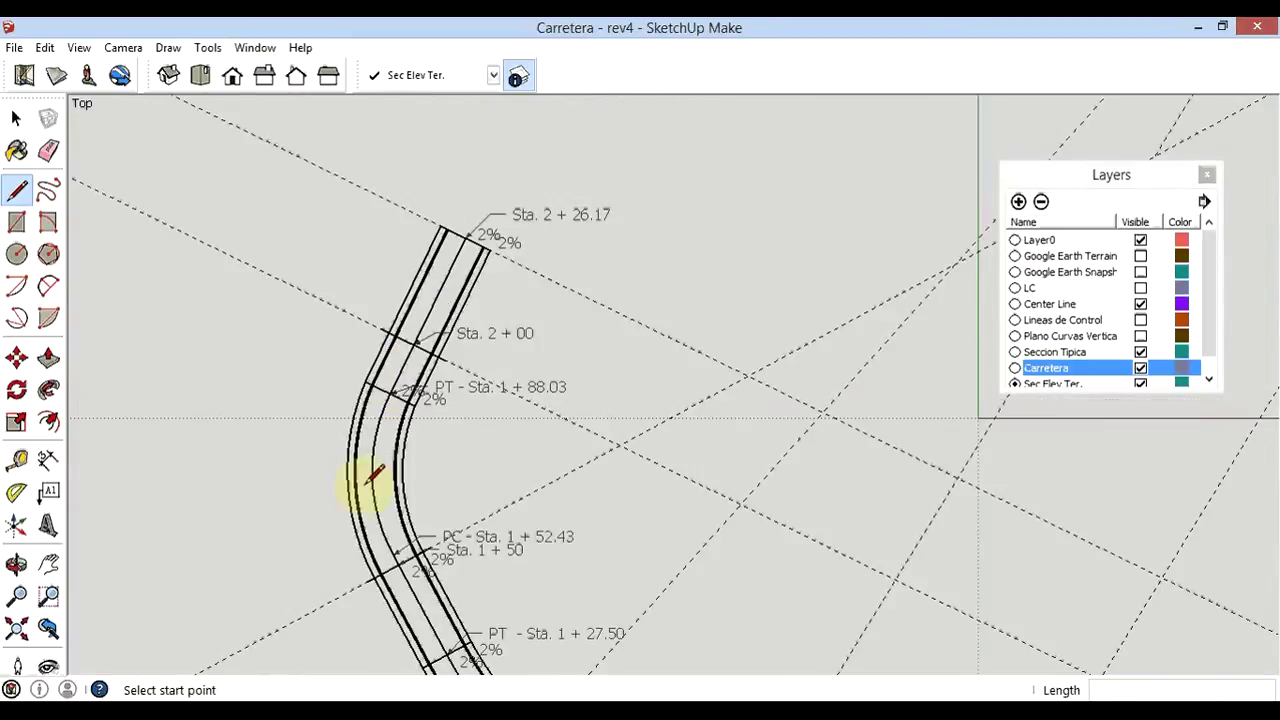
{"action": "scroll", "coordinate": [500, 214], "scroll_direction": "up", "scroll_amount": 1}
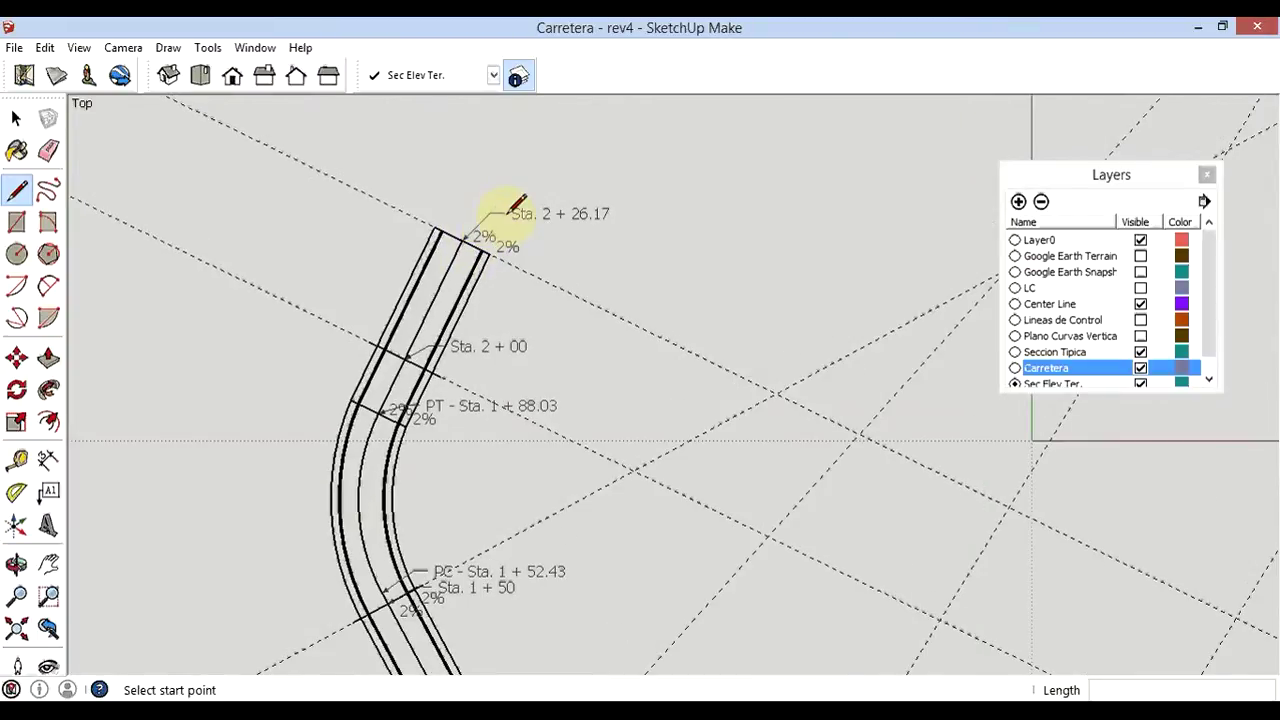
{"action": "scroll", "coordinate": [518, 216], "scroll_direction": "up", "scroll_amount": 1}
{"action": "scroll", "coordinate": [510, 212], "scroll_direction": "up", "scroll_amount": 1}
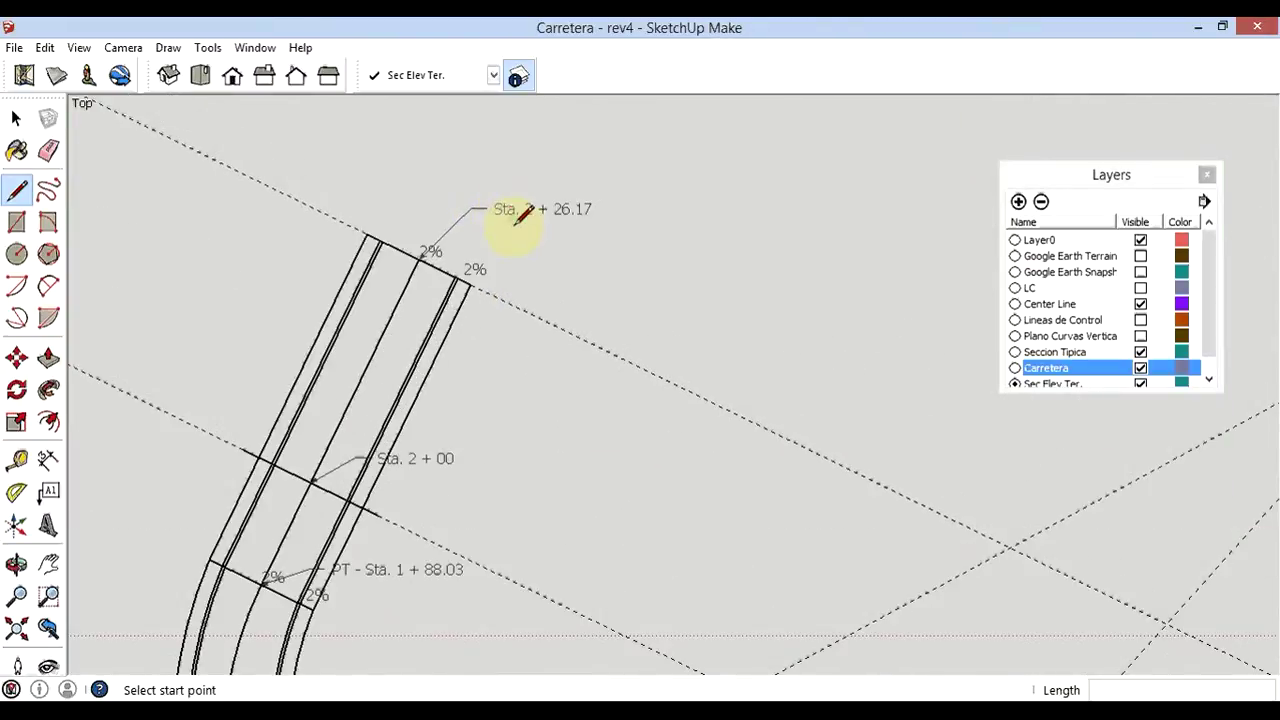
{"action": "left_click", "coordinate": [418, 259]}
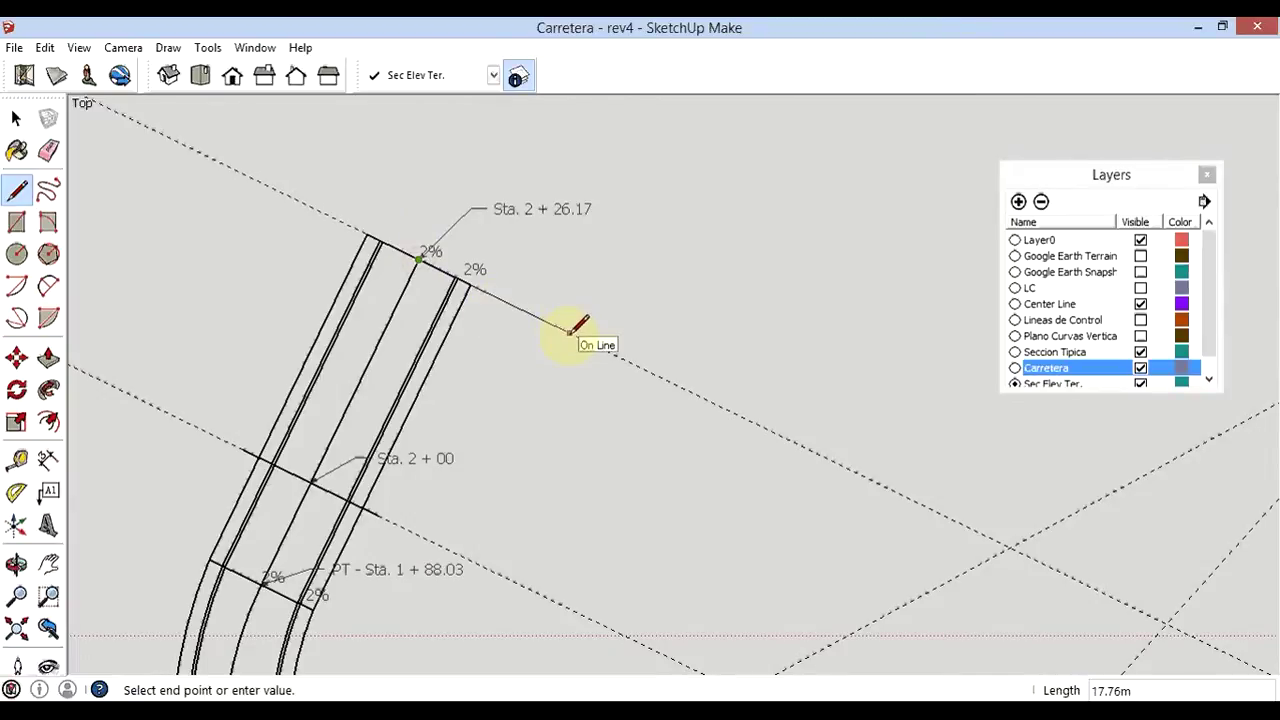
{"action": "type", "text": "8"}
{"action": "key", "text": "Return"}
{"action": "key", "text": "Escape"}
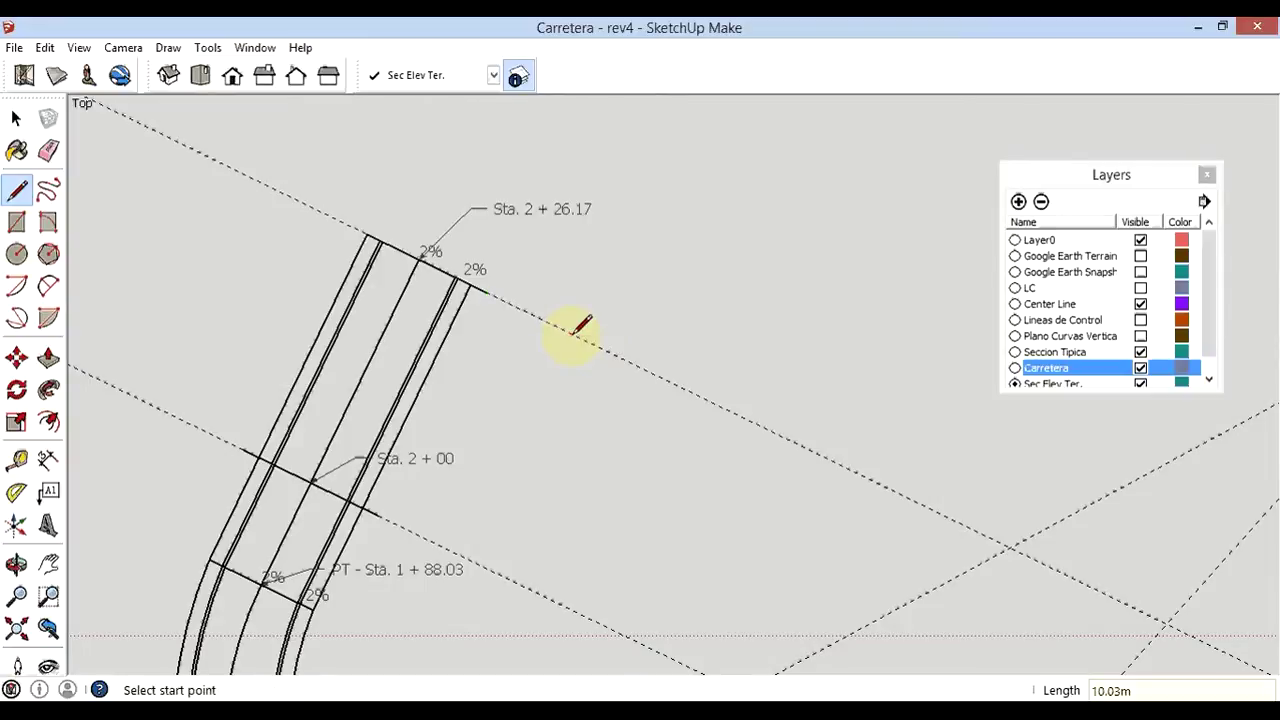
{"action": "left_click", "coordinate": [418, 259]}
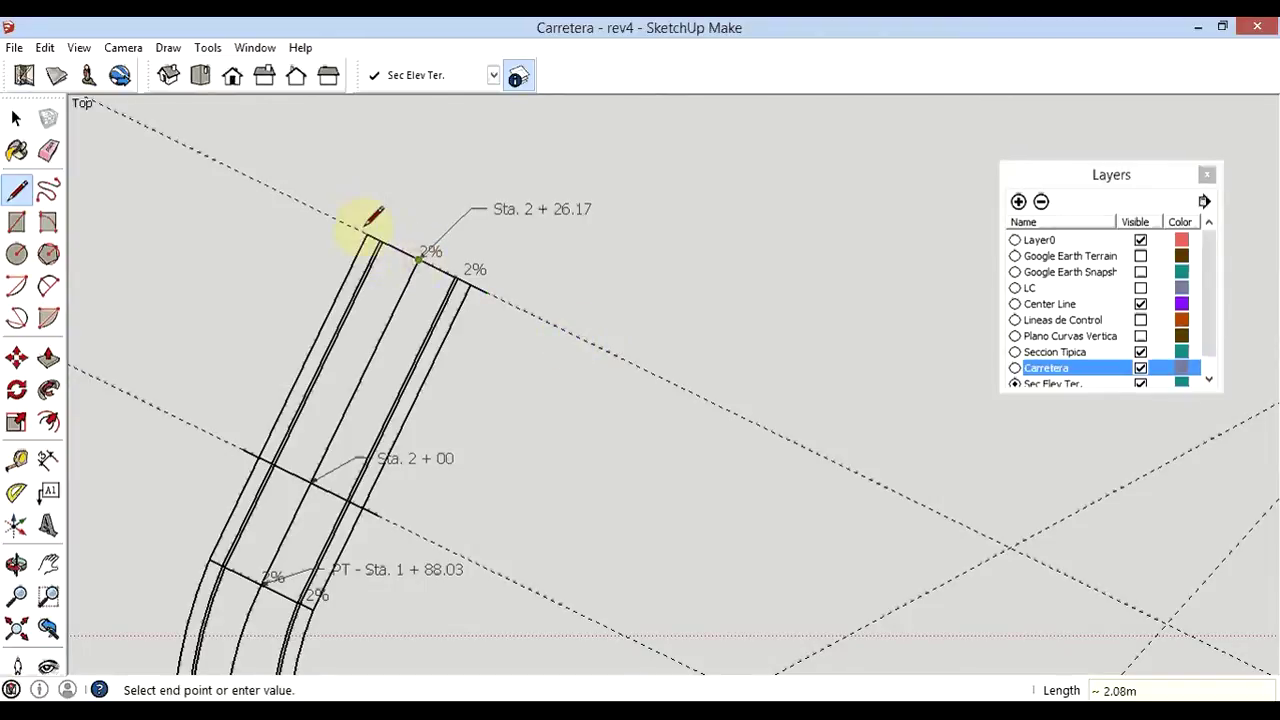
{"action": "type", "text": "8"}
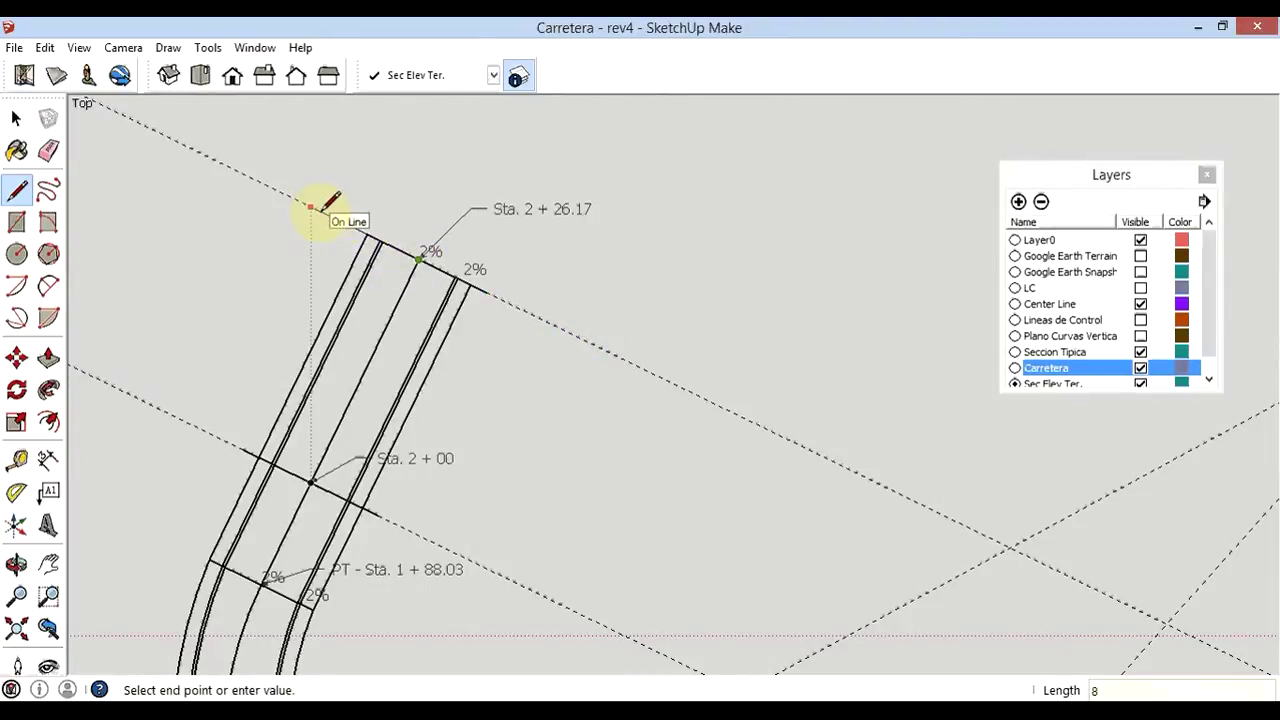
{"action": "key", "text": "Return"}
{"action": "key", "text": "Escape"}
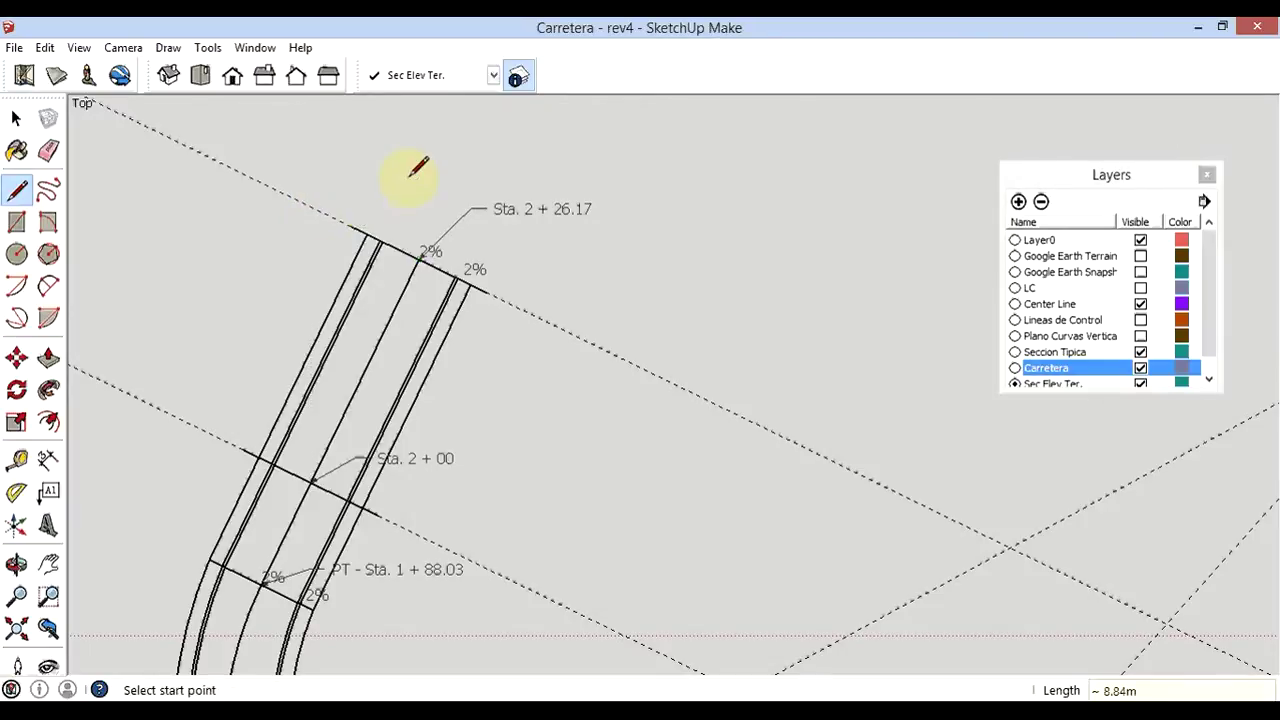
{"action": "scroll", "coordinate": [675, 122], "scroll_direction": "down", "scroll_amount": 1}
{"action": "scroll", "coordinate": [679, 116], "scroll_direction": "down", "scroll_amount": 1}
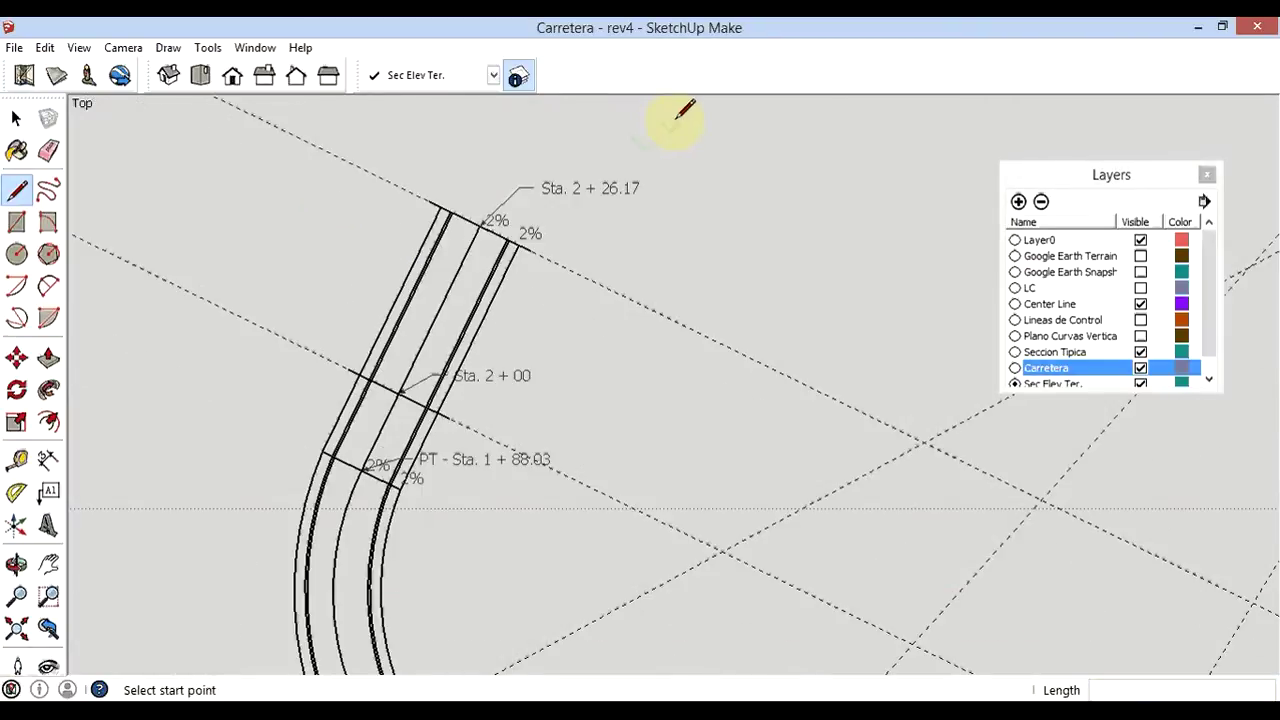
{"action": "scroll", "coordinate": [560, 138], "scroll_direction": "down", "scroll_amount": 1}
{"action": "scroll", "coordinate": [530, 155], "scroll_direction": "down", "scroll_amount": 1}
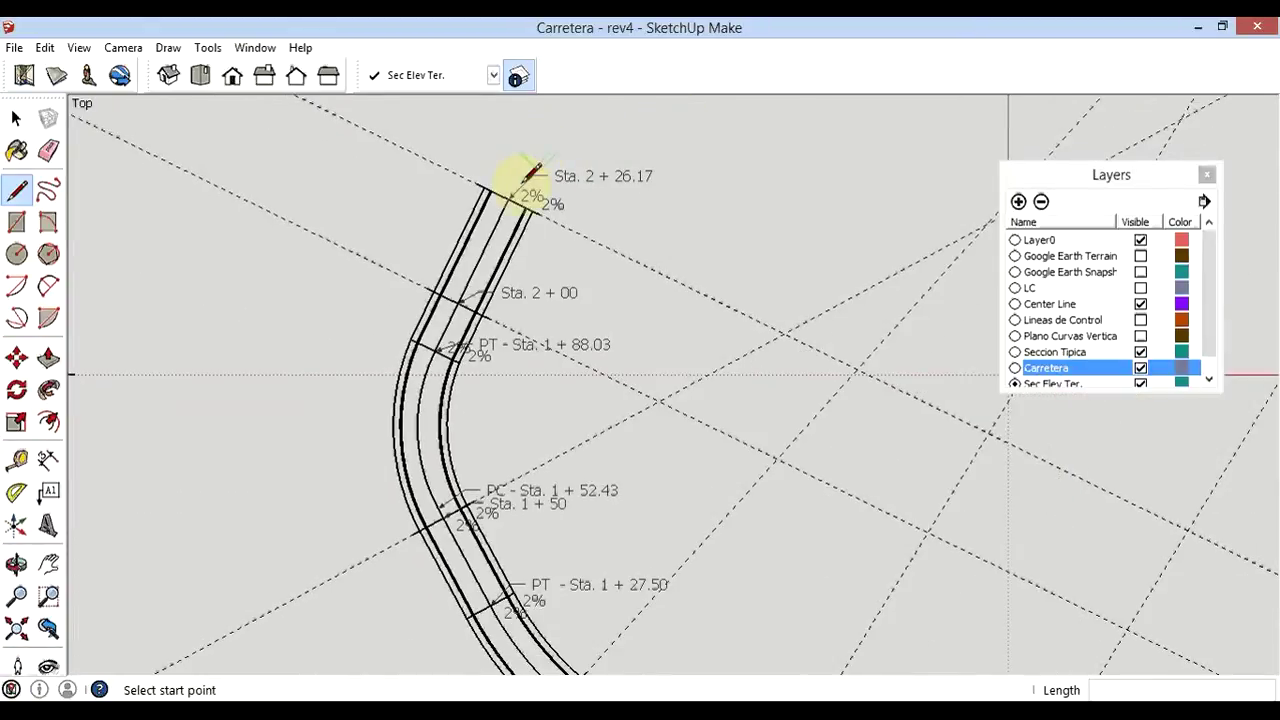
{"action": "scroll", "coordinate": [510, 180], "scroll_direction": "down", "scroll_amount": 1}
{"action": "scroll", "coordinate": [505, 185], "scroll_direction": "down", "scroll_amount": 1}
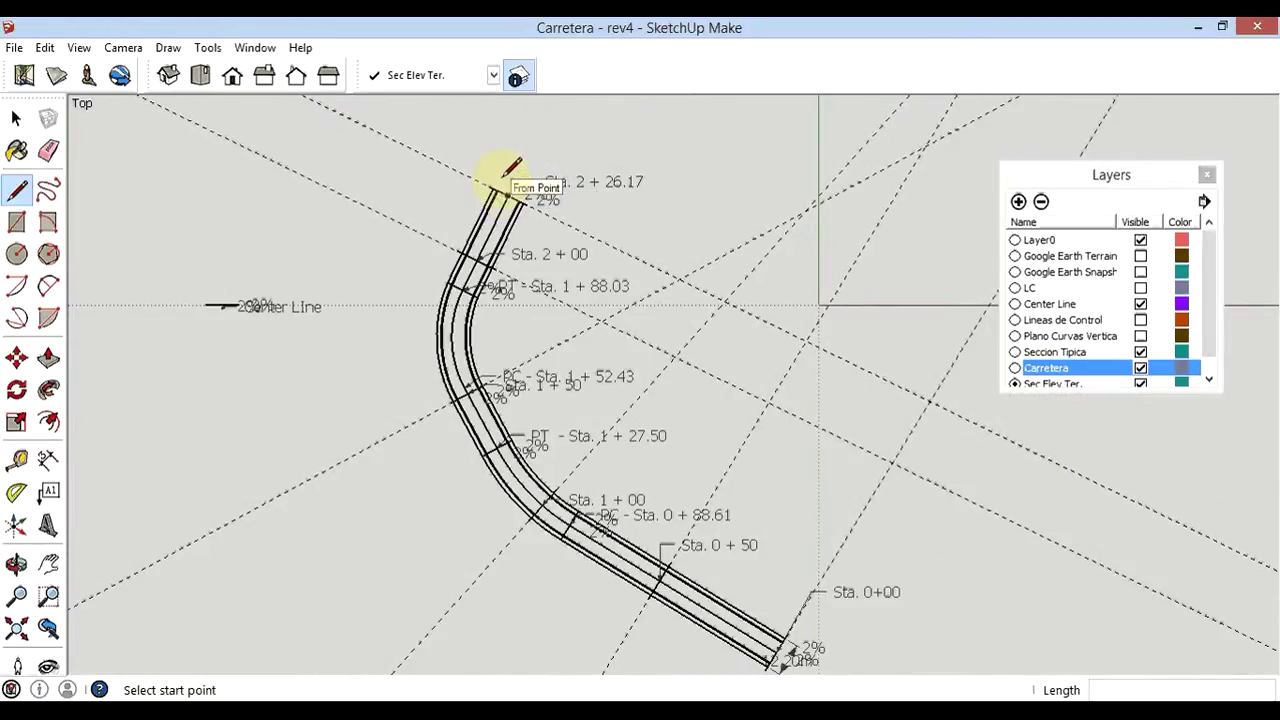
{"action": "scroll", "coordinate": [436, 183], "scroll_direction": "down", "scroll_amount": 1}
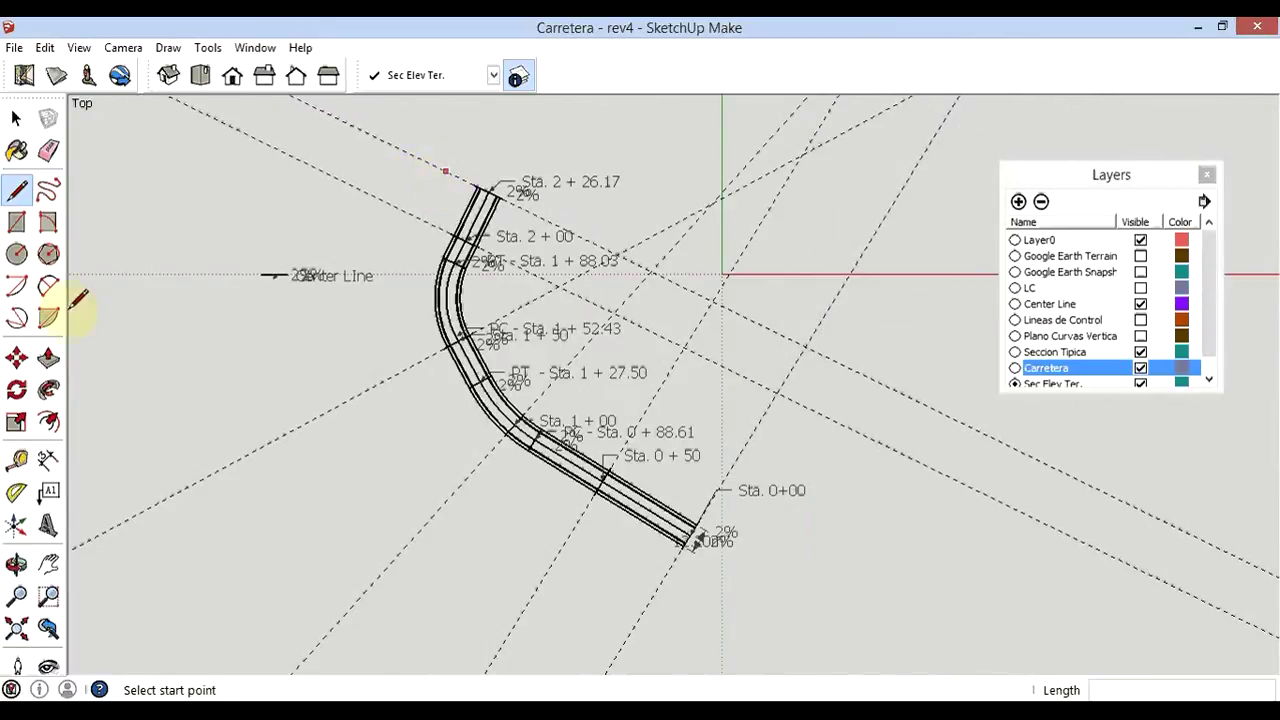
- Window-select and delete the dashed guide lines, then delete the leftover diagonal guide
{"action": "left_click", "coordinate": [6, 127]}
{"action": "left_click", "coordinate": [8, 122]}
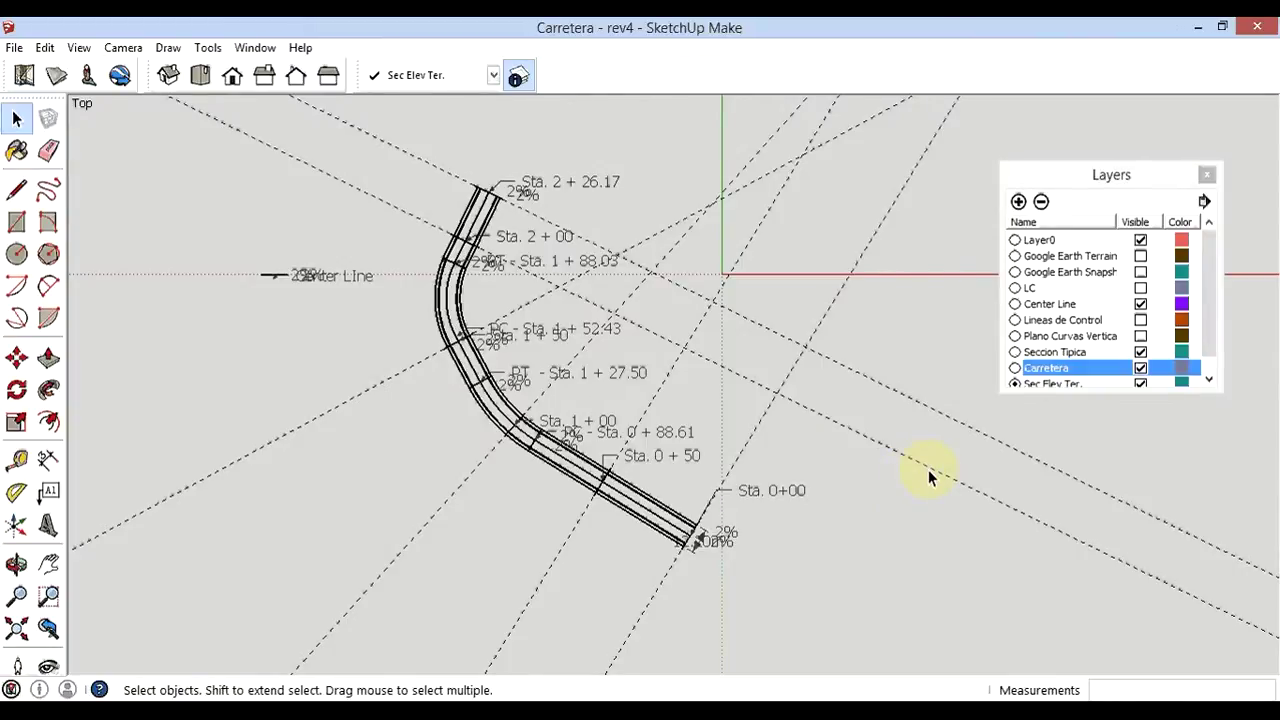
{"action": "mouse_move", "coordinate": [985, 458]}
{"action": "left_mouse_down"}
{"action": "mouse_move", "coordinate": [790, 328]}
{"action": "mouse_move", "coordinate": [740, 140]}
{"action": "left_mouse_up"}
{"action": "left_click_drag", "start_coordinate": [740, 140], "coordinate": [740, 140]}
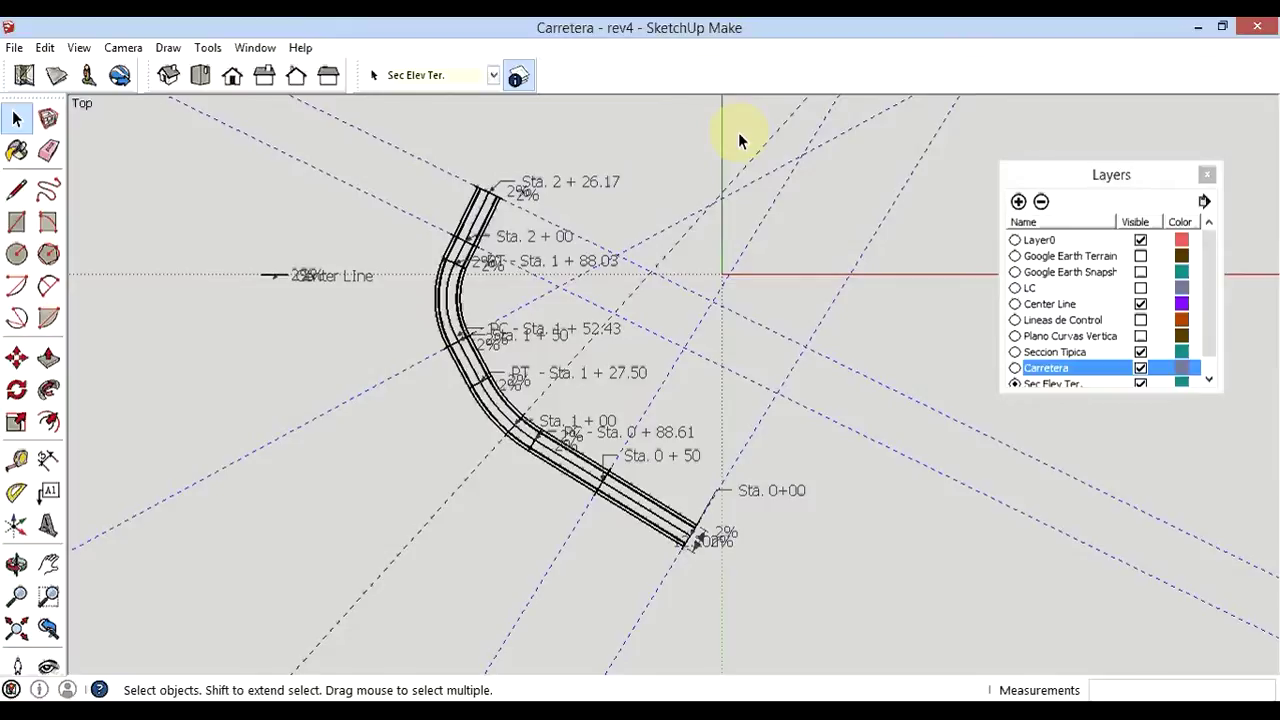
{"action": "key", "text": "Delete"}
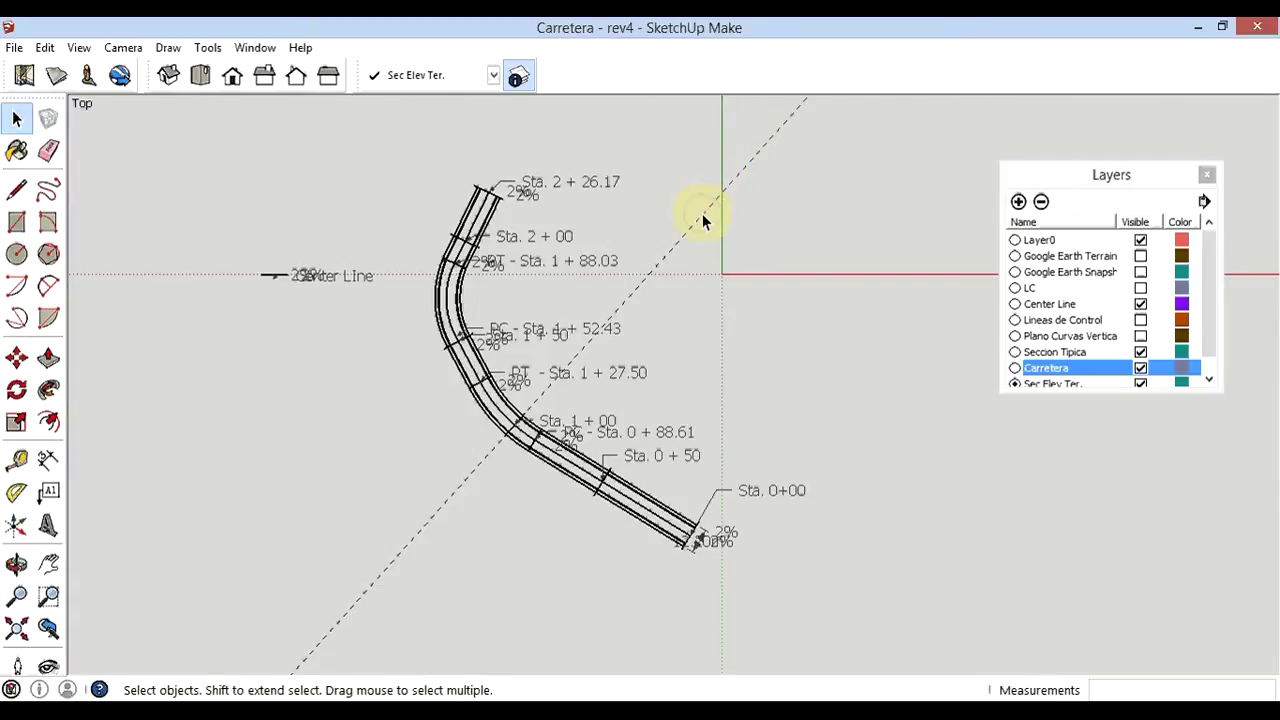
{"action": "left_click", "coordinate": [702, 213]}
{"action": "key", "text": "Delete"}
- Enlarge the Layers panel and turn off visibility for Seccion Tipica and Carretera
{"action": "left_click_drag", "start_coordinate": [1145, 392], "coordinate": [1151, 455]}
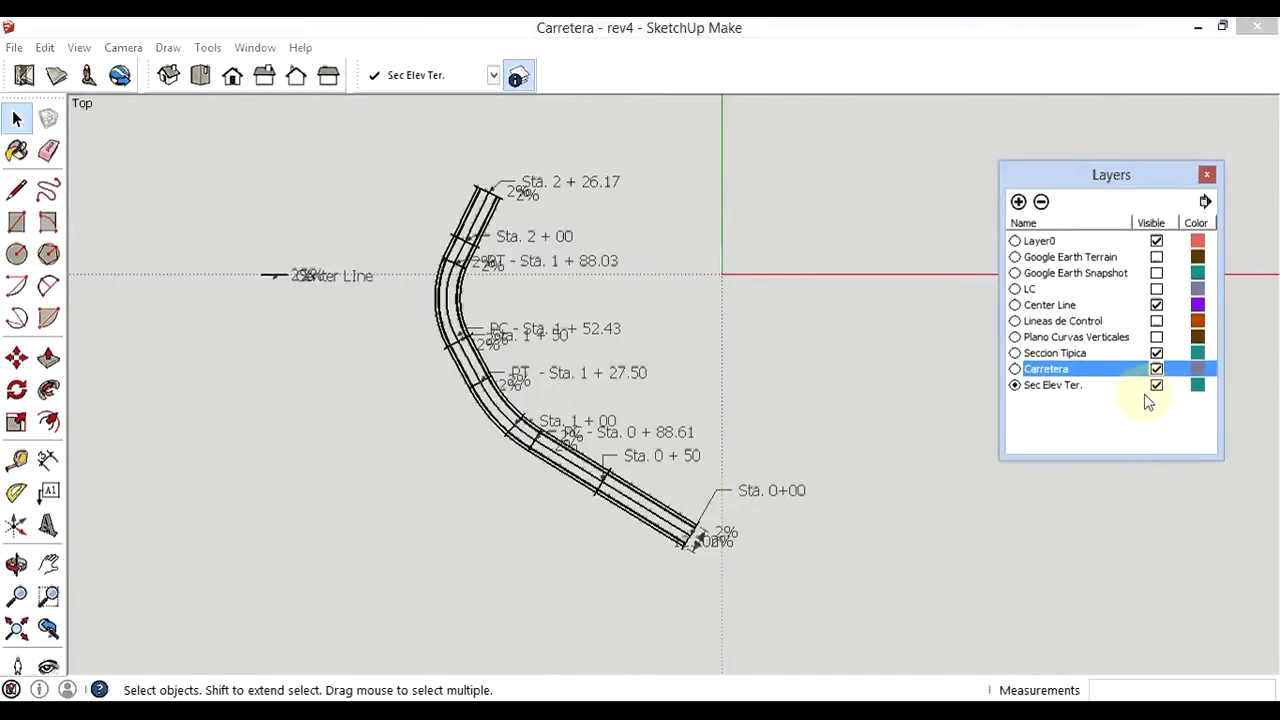
{"action": "left_click", "coordinate": [1157, 353]}
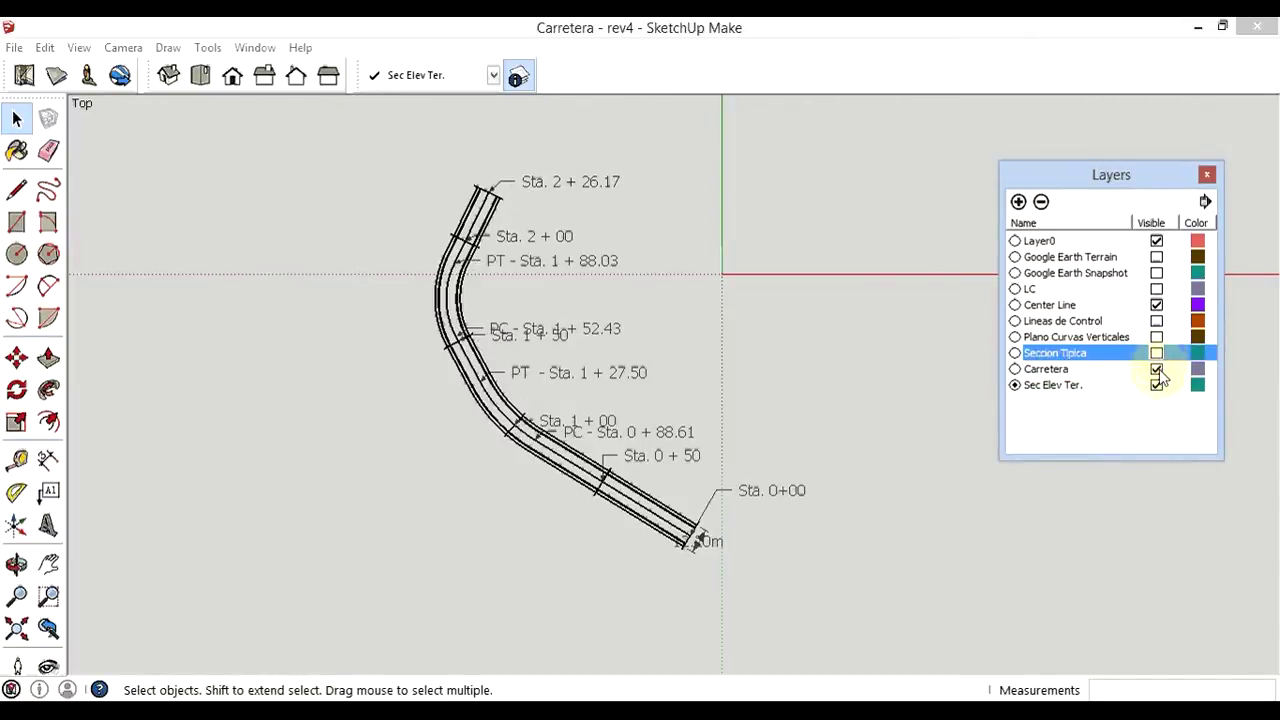
{"action": "left_click", "coordinate": [1157, 369]}
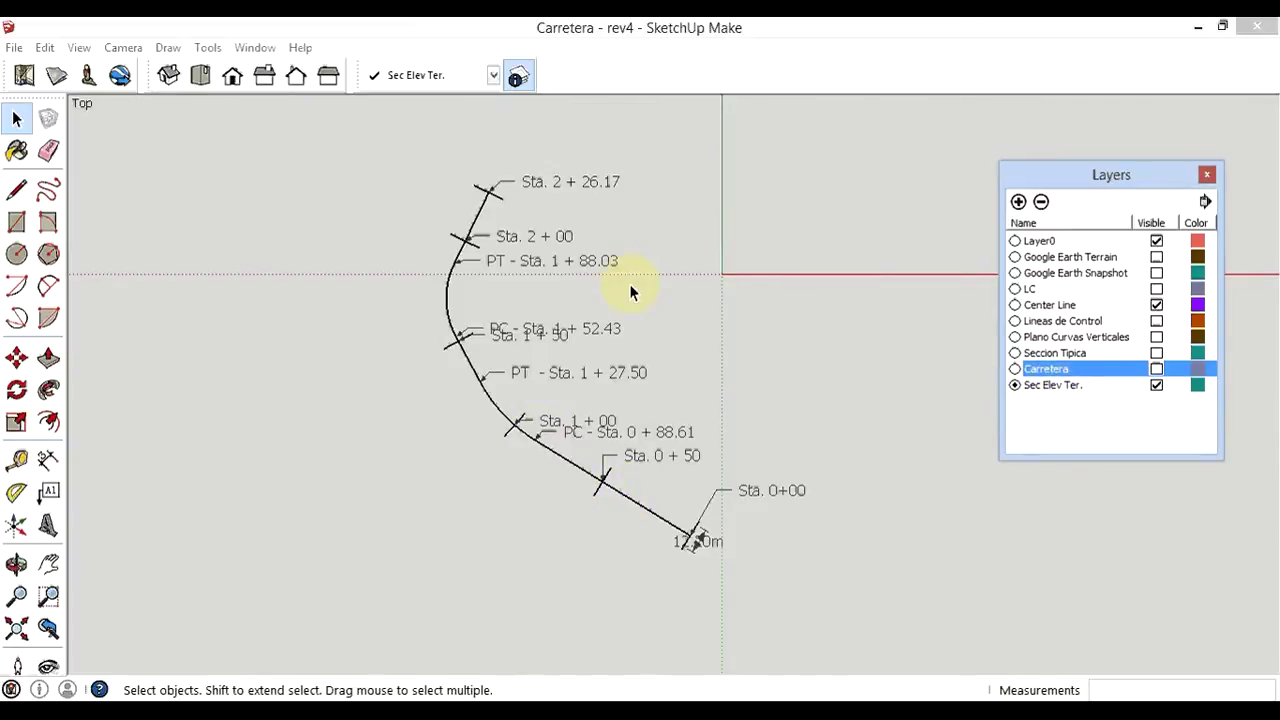
- Save the model under the new name Carretera - rev5
{"action": "left_click", "coordinate": [14, 48]}
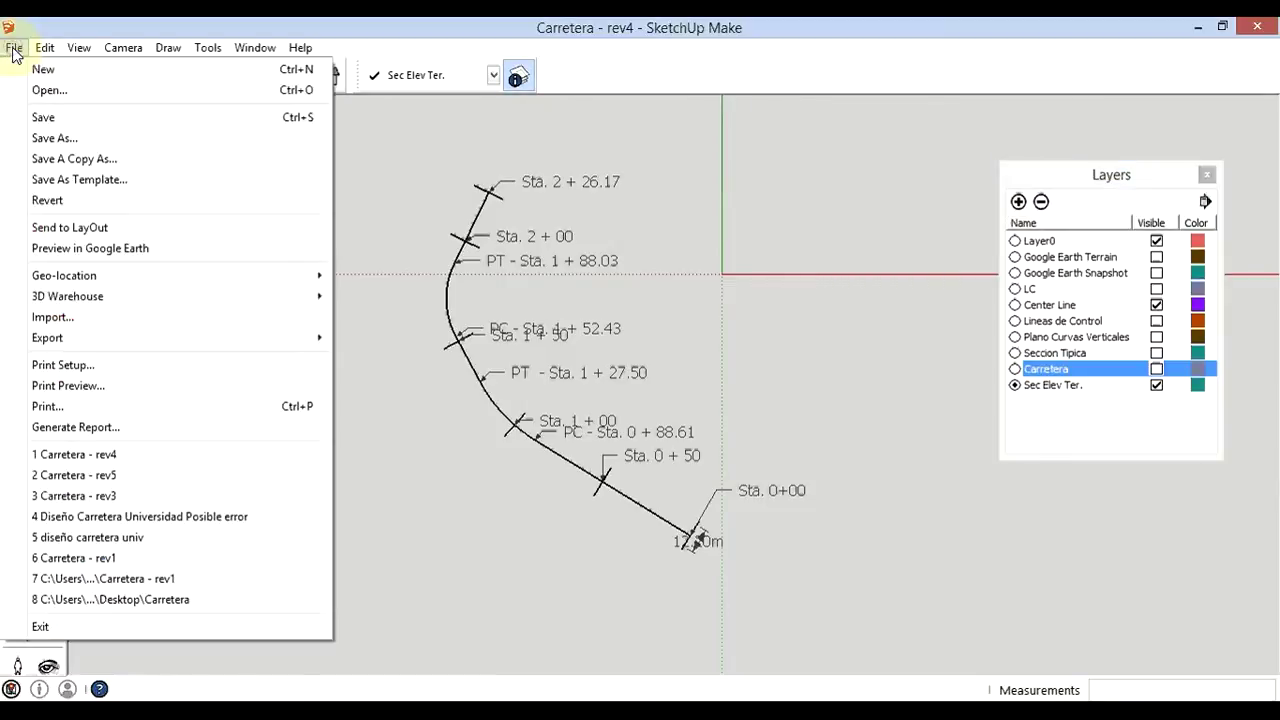
{"action": "left_click", "coordinate": [60, 141]}
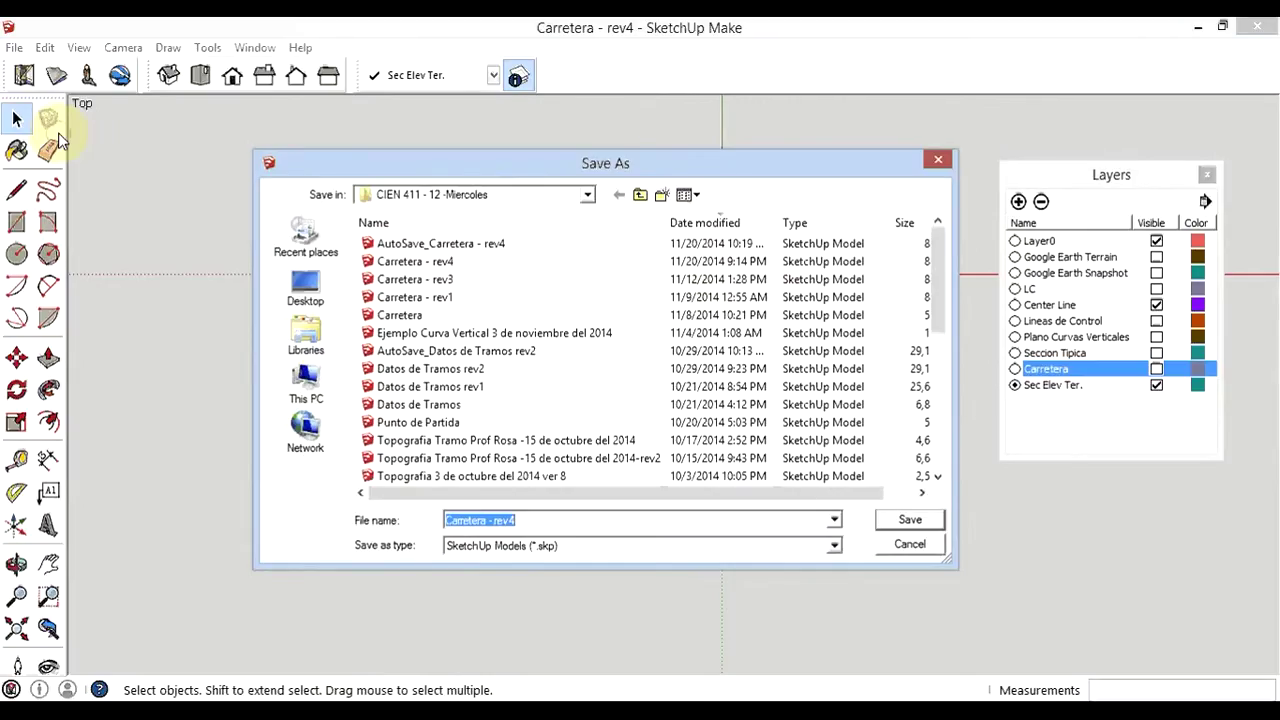
{"action": "left_click", "coordinate": [541, 520]}
{"action": "type", "text": "5"}
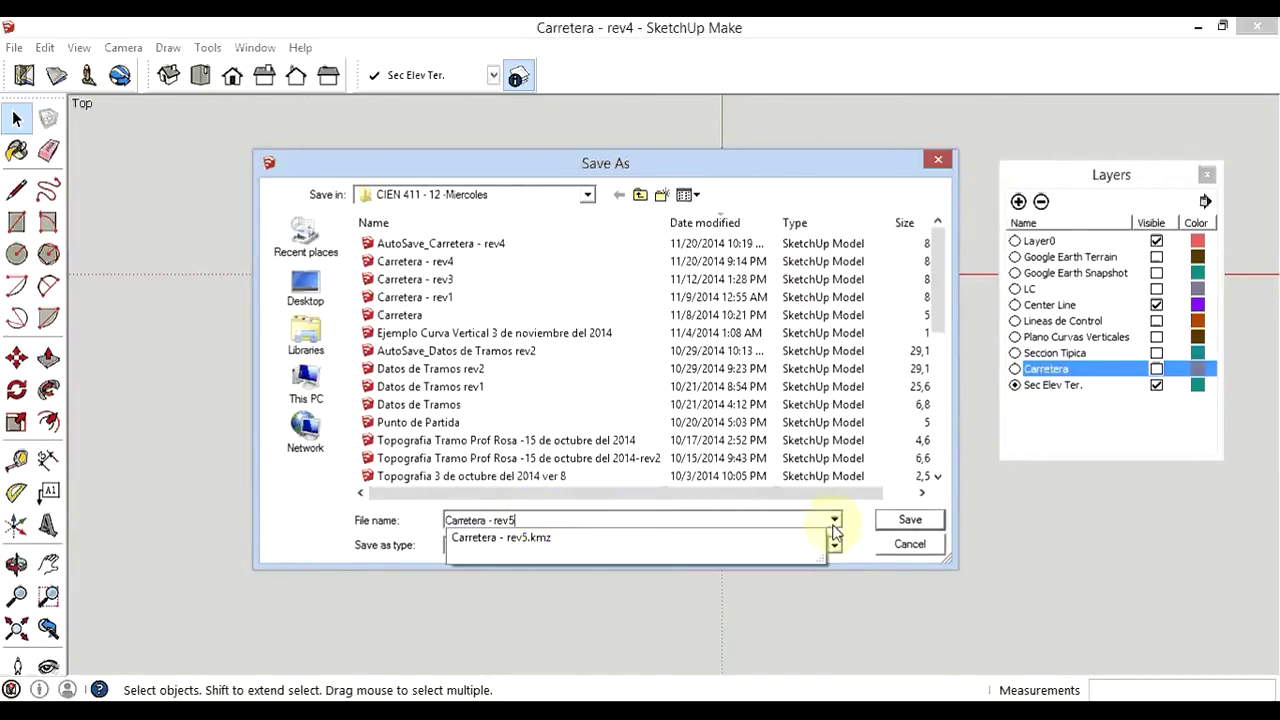
{"action": "left_click", "coordinate": [908, 521]}
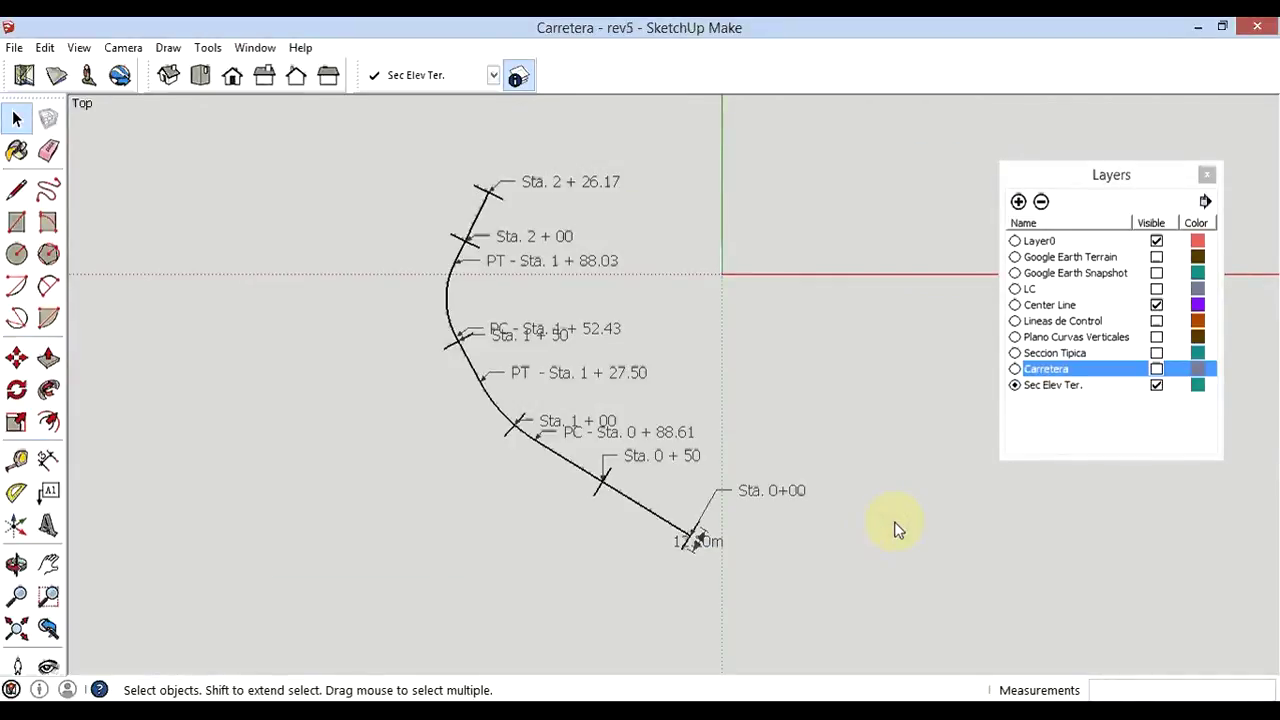
- Make the Center Line layer visible and save again as Carretera - rev5
{"action": "left_click", "coordinate": [15, 48]}
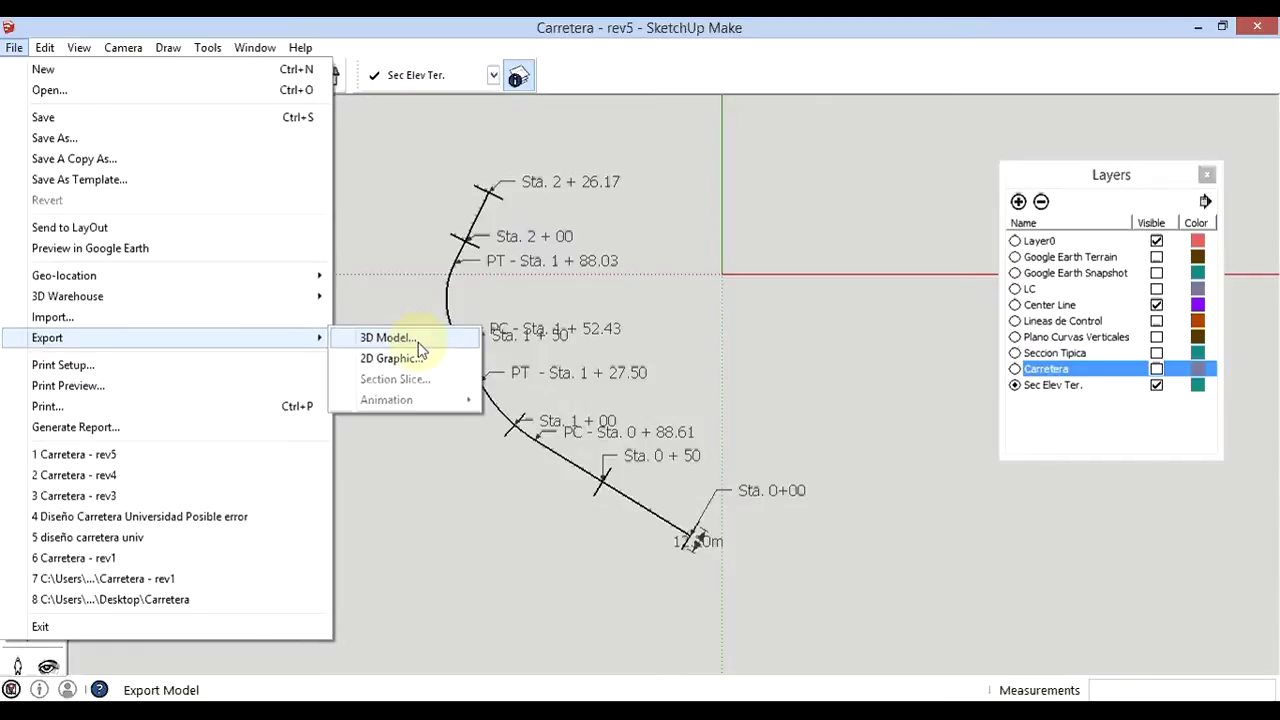
{"action": "left_click", "coordinate": [1156, 305]}
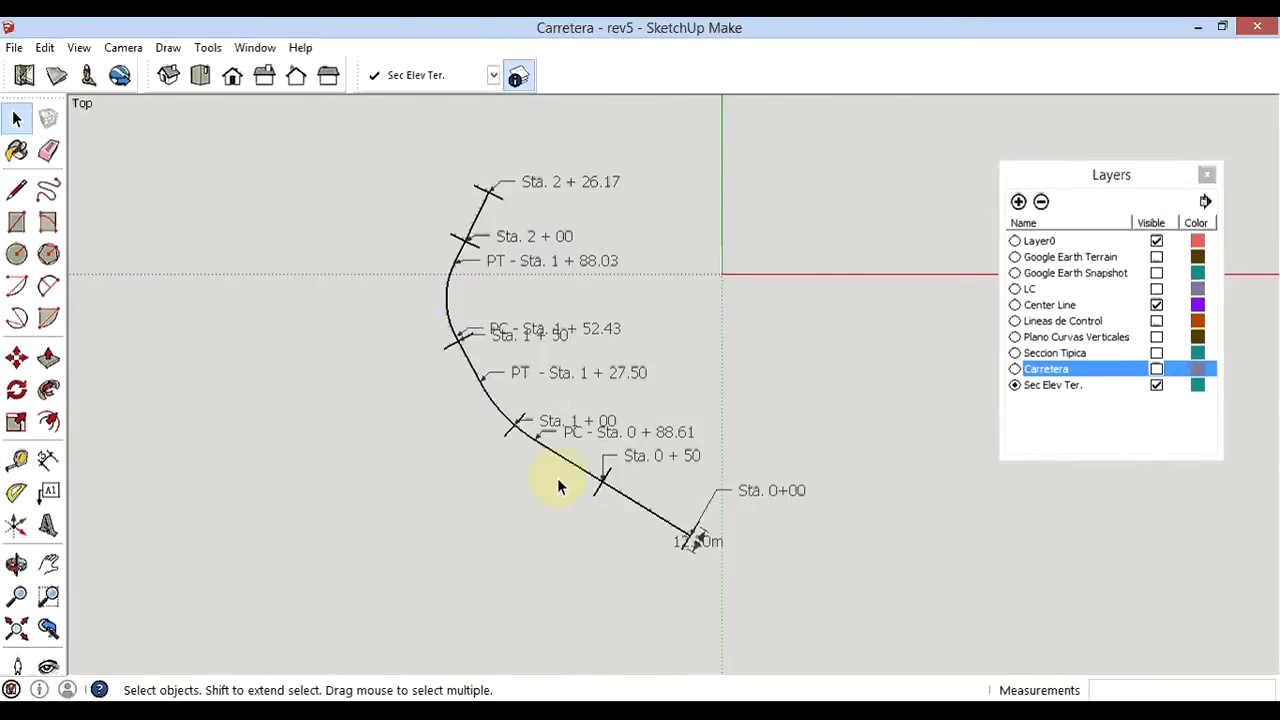
{"action": "left_click", "coordinate": [14, 47]}
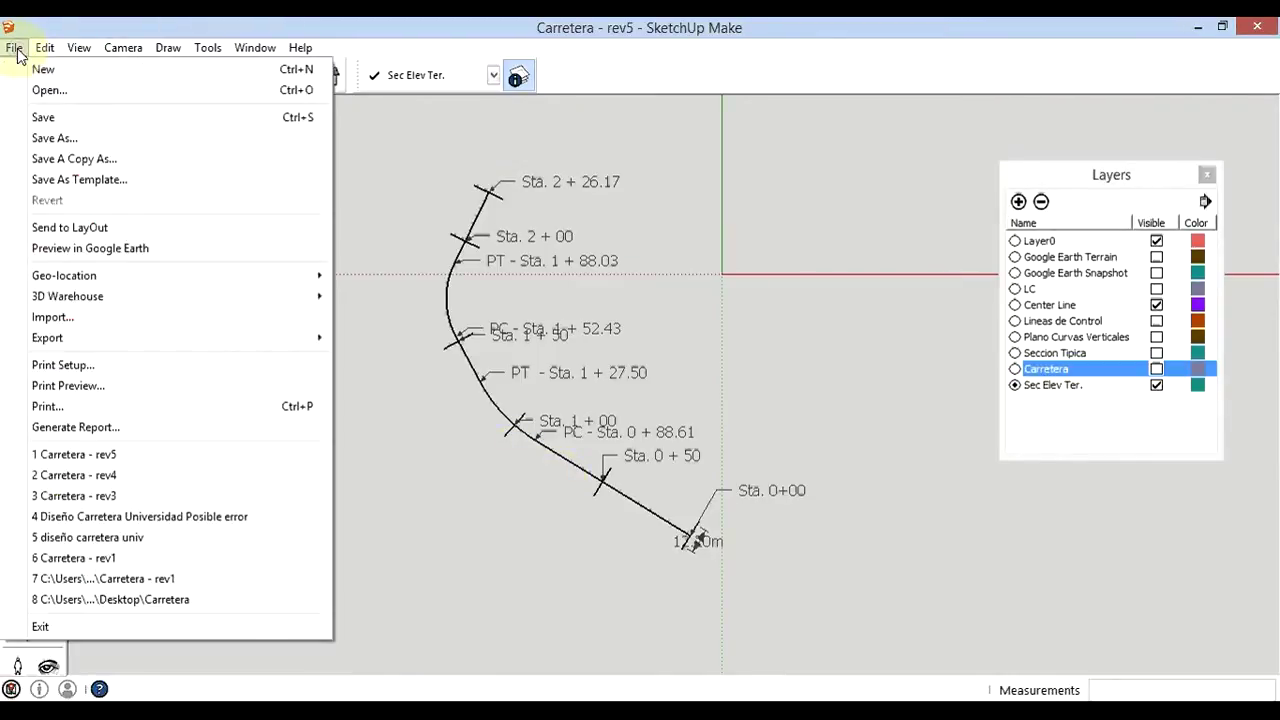
{"action": "left_click", "coordinate": [34, 140]}
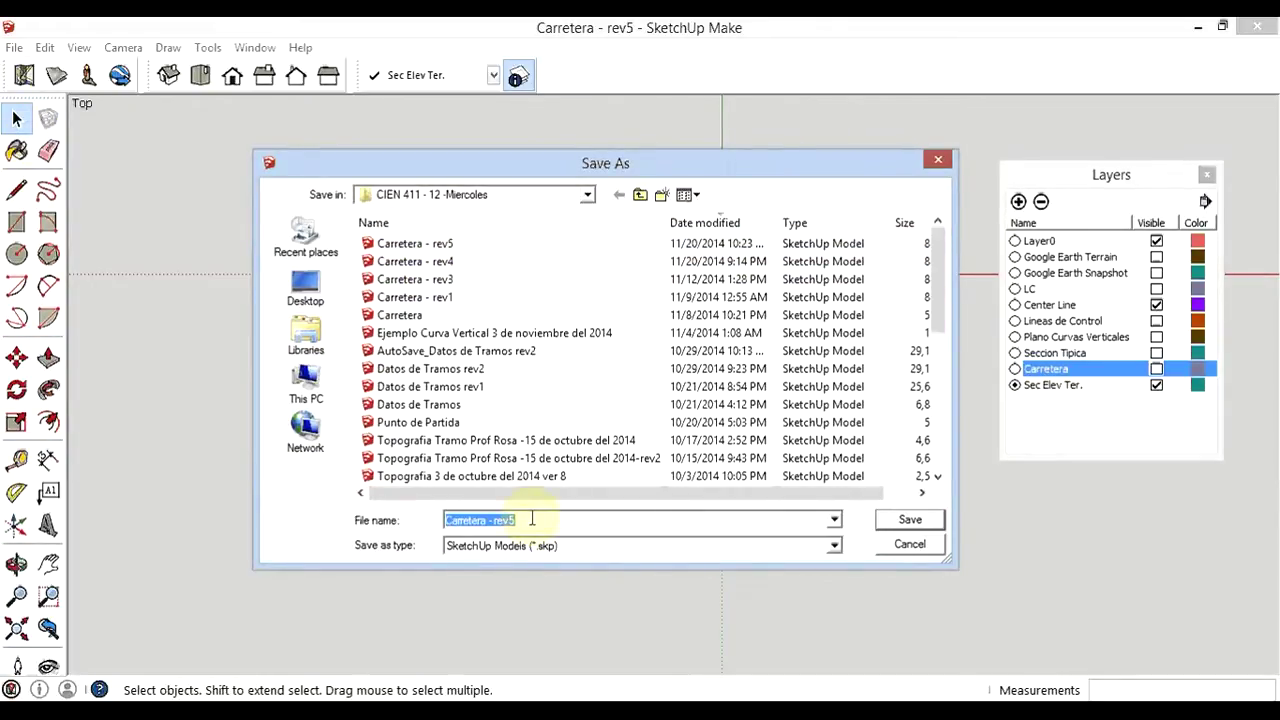
{"action": "left_click", "coordinate": [903, 544]}
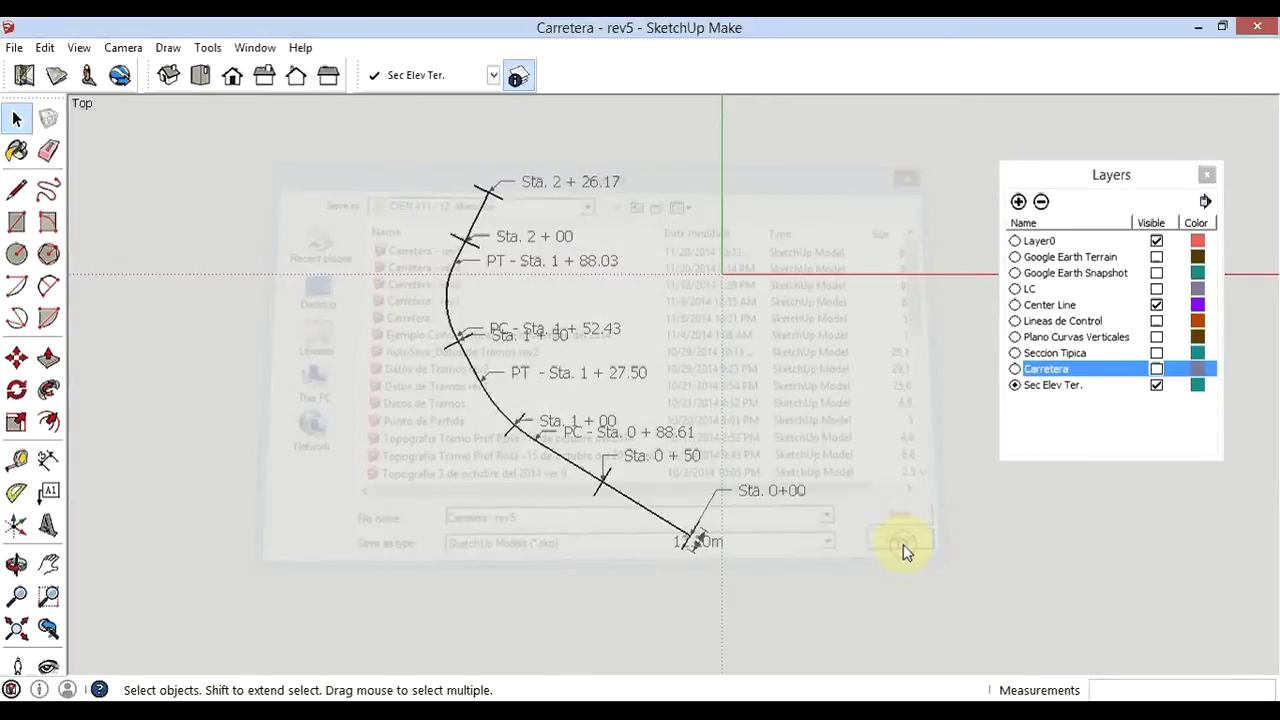
{"action": "left_click", "coordinate": [15, 49]}
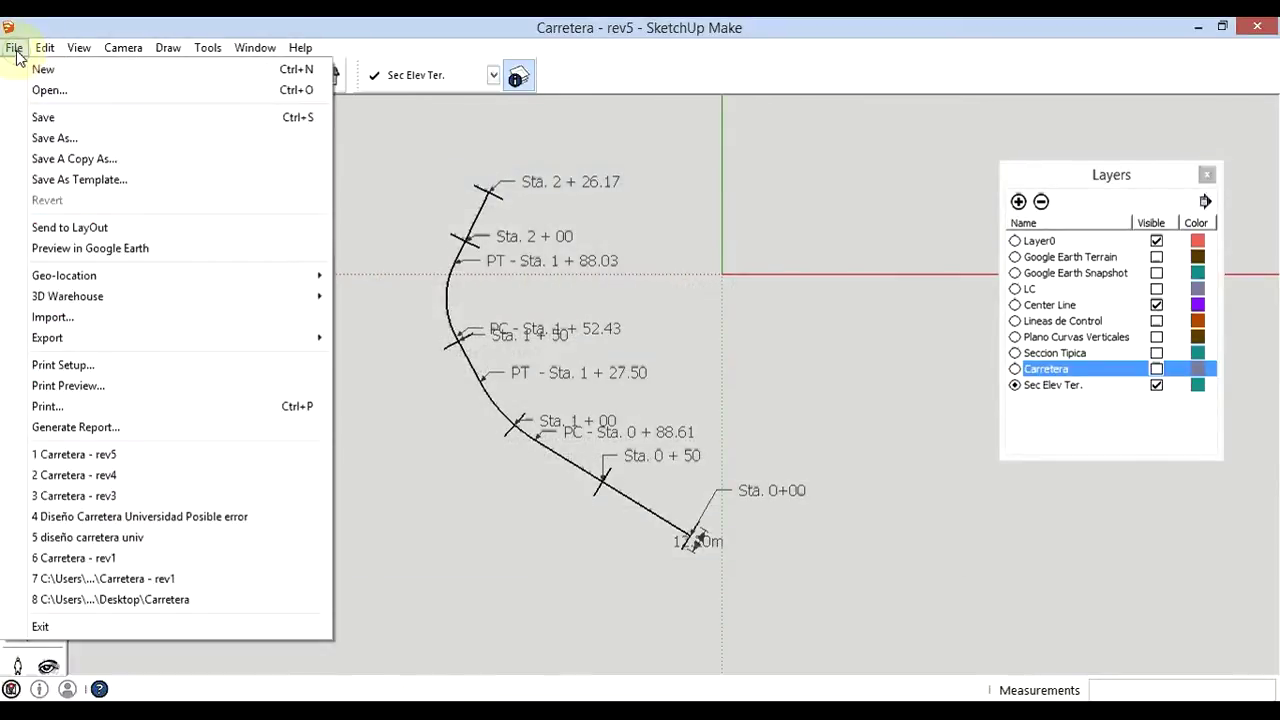
- Cancel Save As and export the model as a 3D KMZ named Carretera - rev7
{"action": "left_click", "coordinate": [44, 139]}
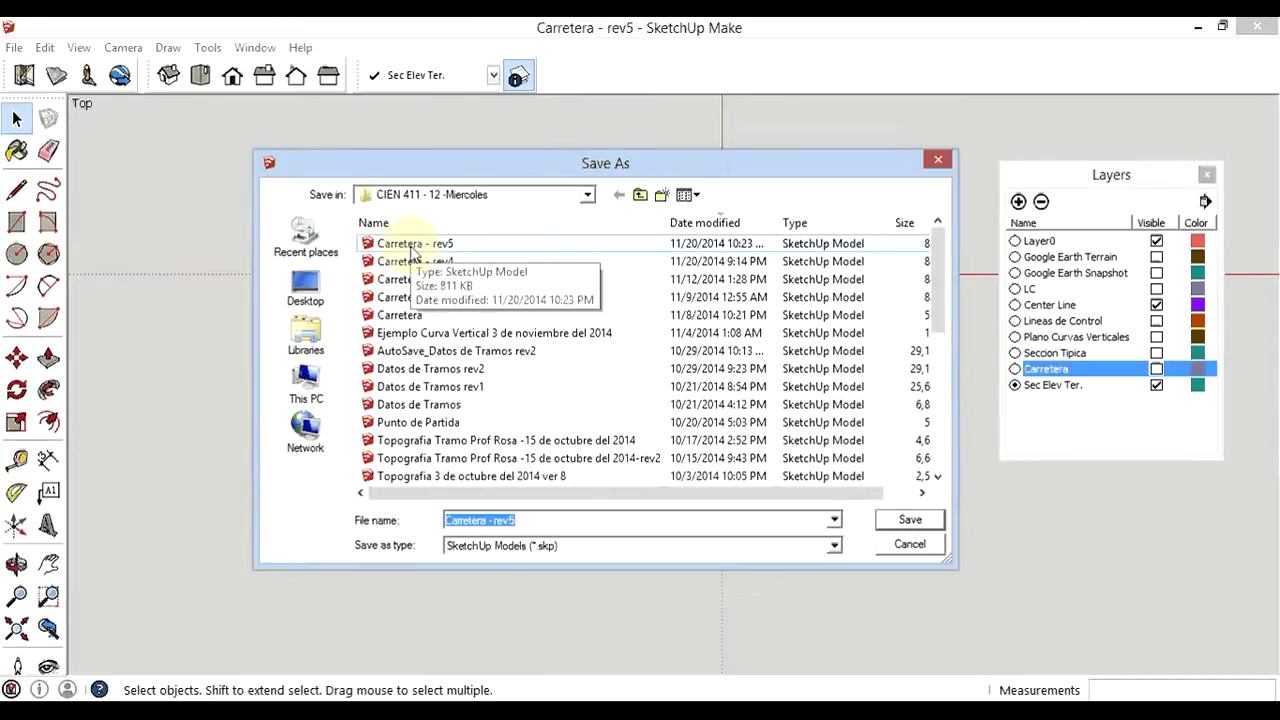
{"action": "left_click", "coordinate": [921, 554]}
{"action": "left_click", "coordinate": [14, 47]}
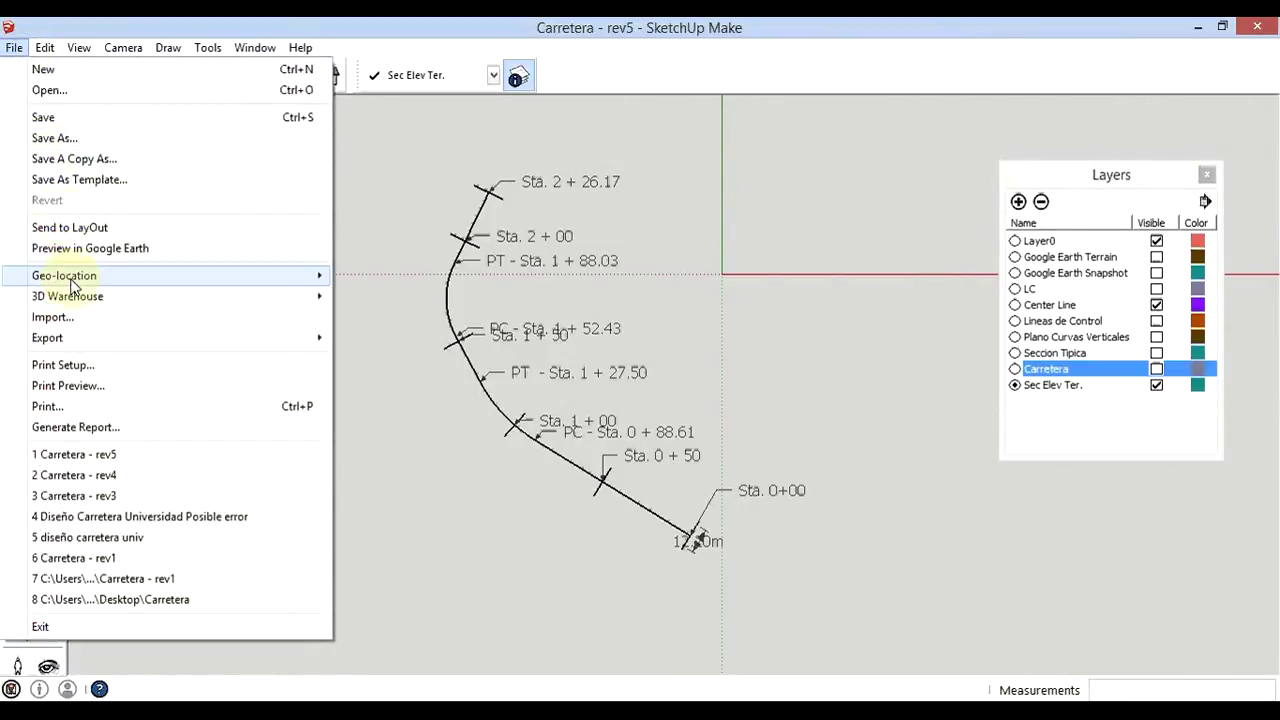
{"action": "mouse_move", "coordinate": [47, 337]}
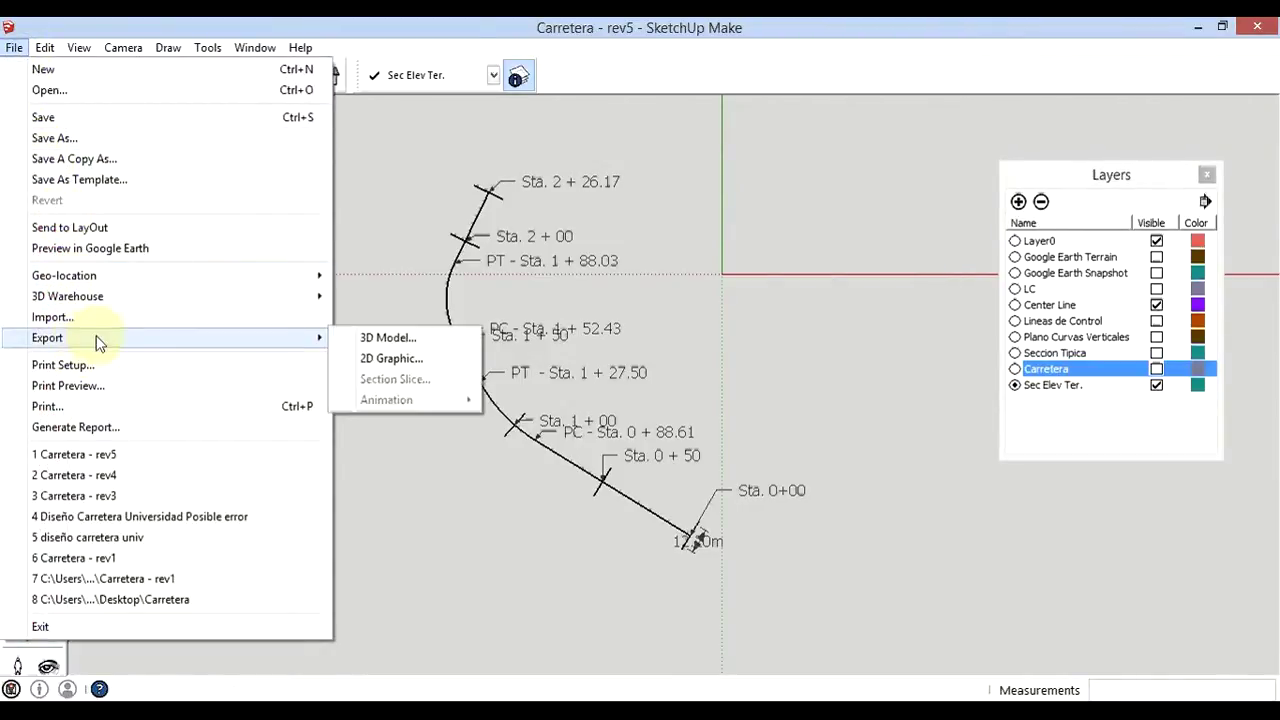
{"action": "left_click", "coordinate": [380, 340]}
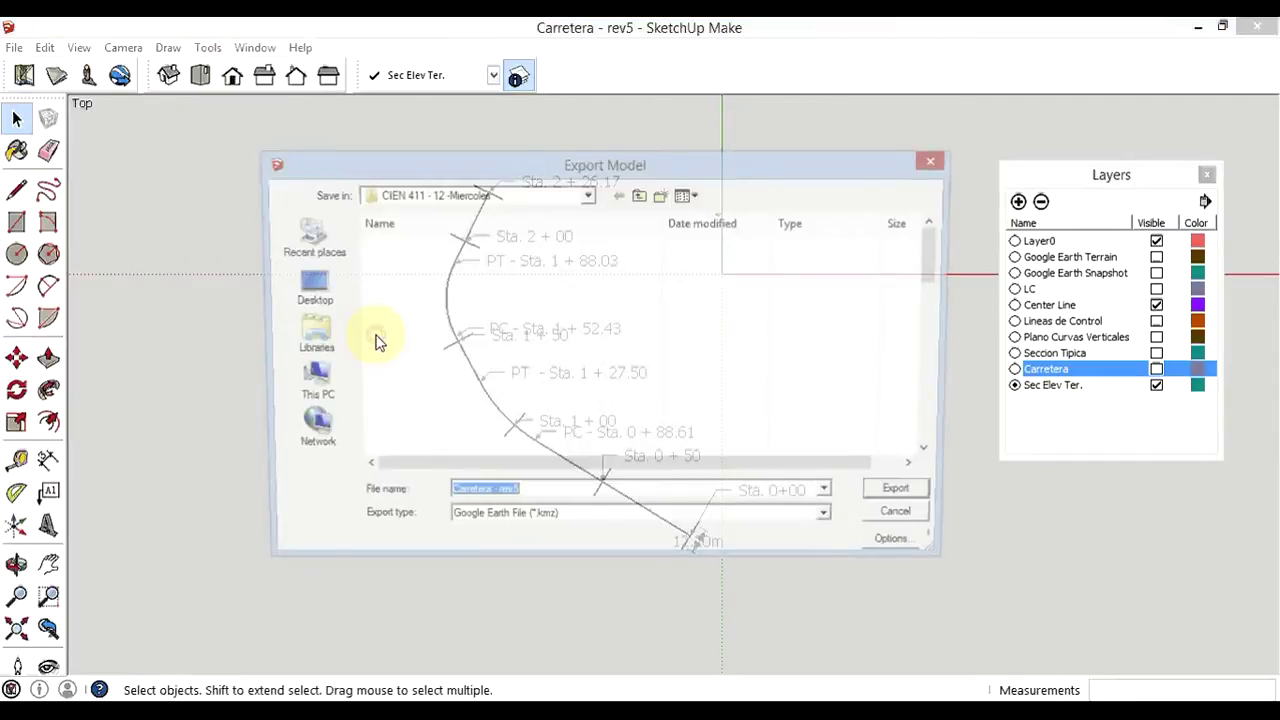
{"action": "left_click", "coordinate": [418, 250]}
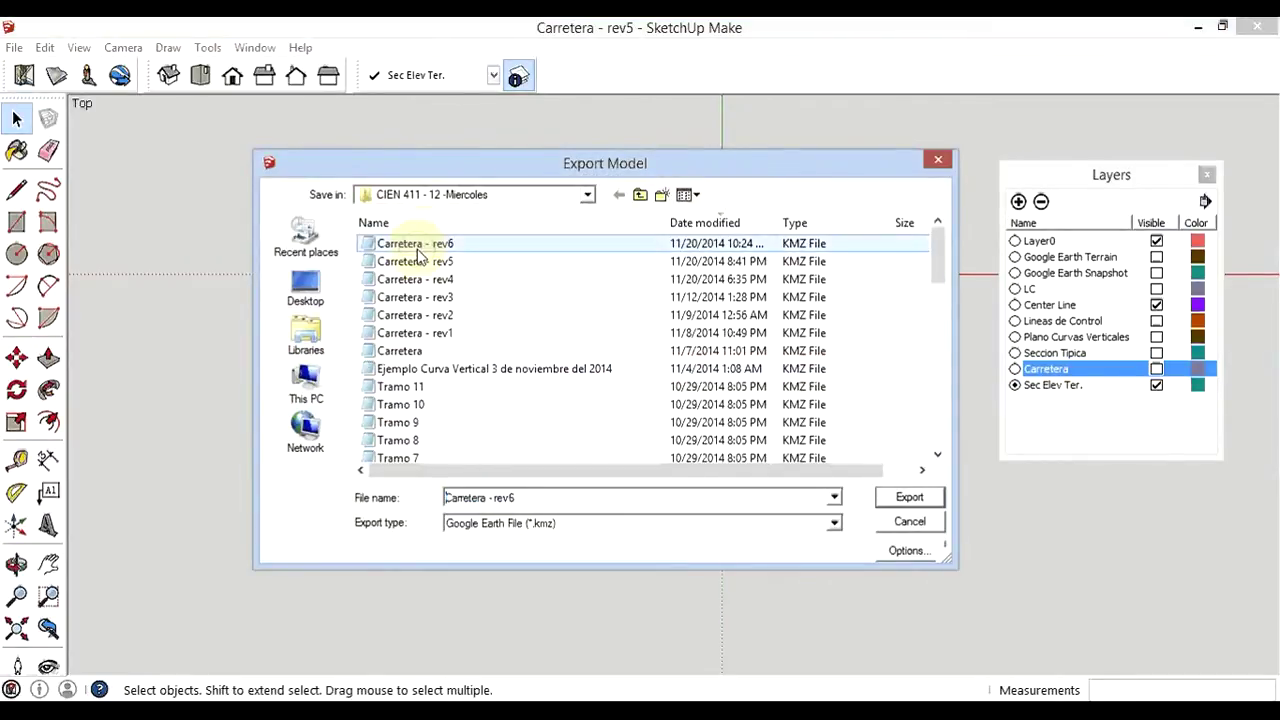
{"action": "left_click", "coordinate": [528, 496]}
{"action": "left_click", "coordinate": [536, 496]}
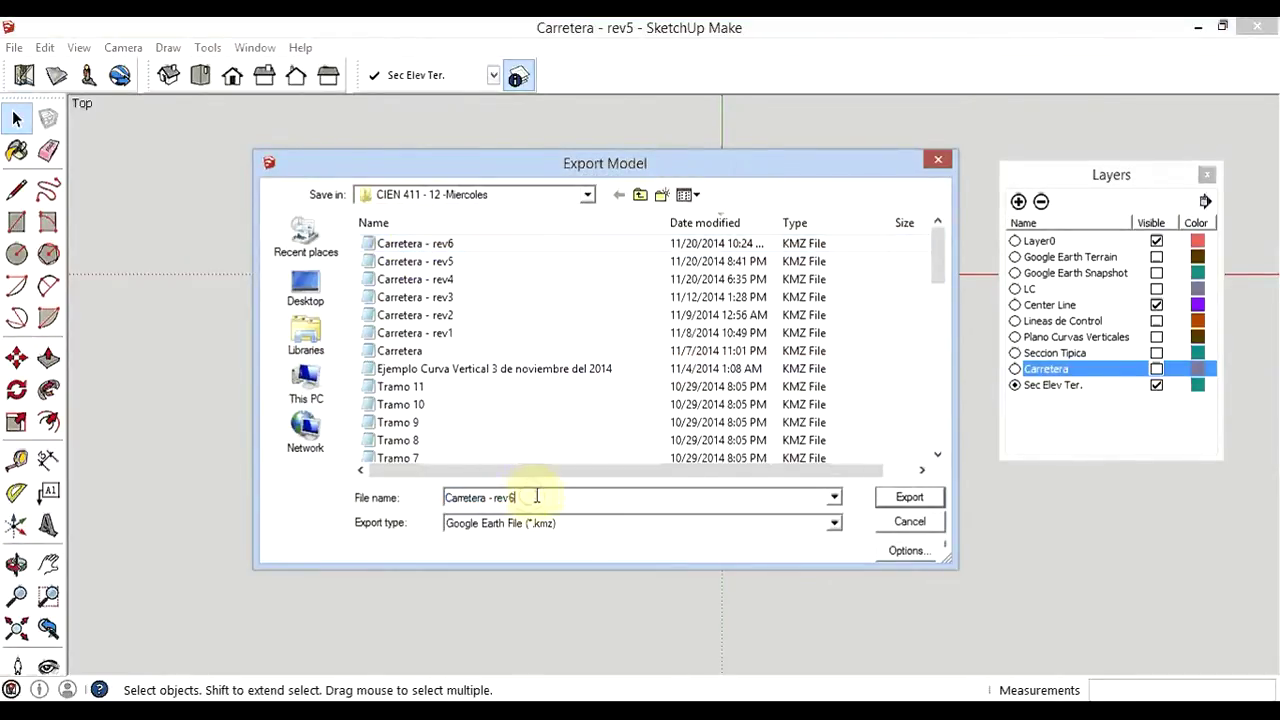
{"action": "key", "text": "BackSpace"}
{"action": "type", "text": "7"}
{"action": "left_click", "coordinate": [916, 499]}
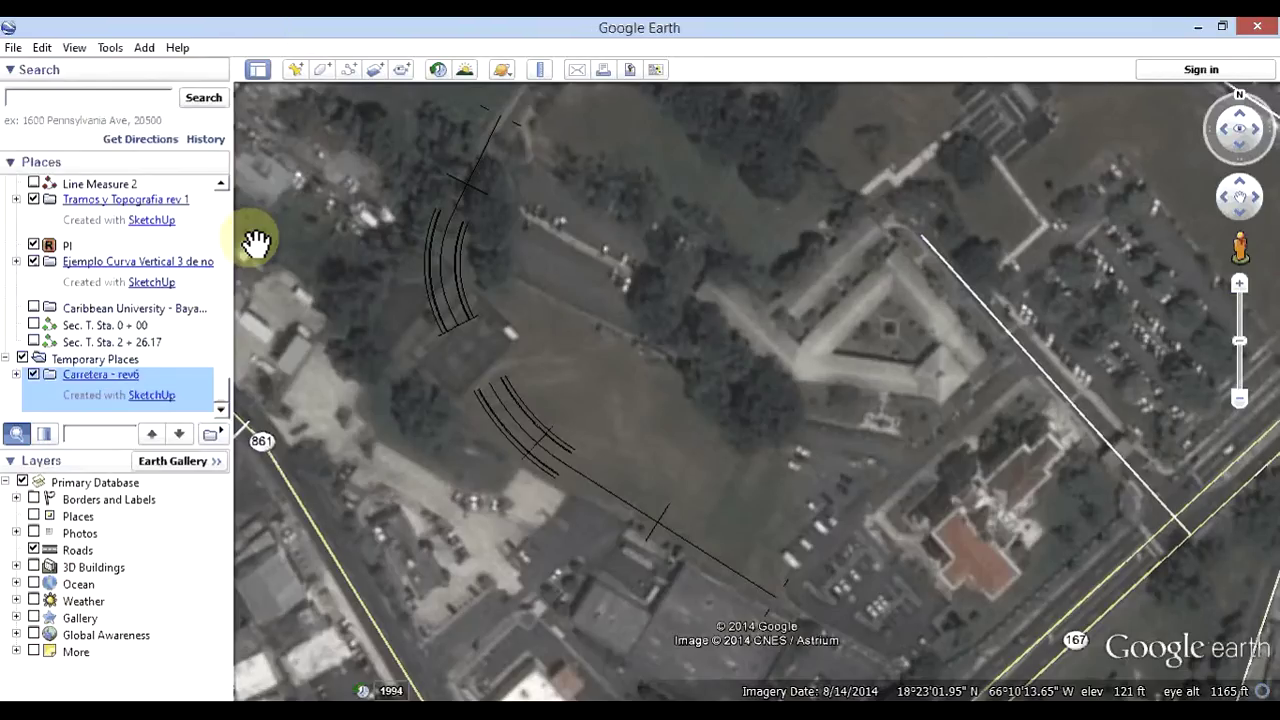
- Delete the Carretera - rev6 temporary place and open Carretera - rev7 in Google Earth
{"action": "right_click", "coordinate": [84, 374]}
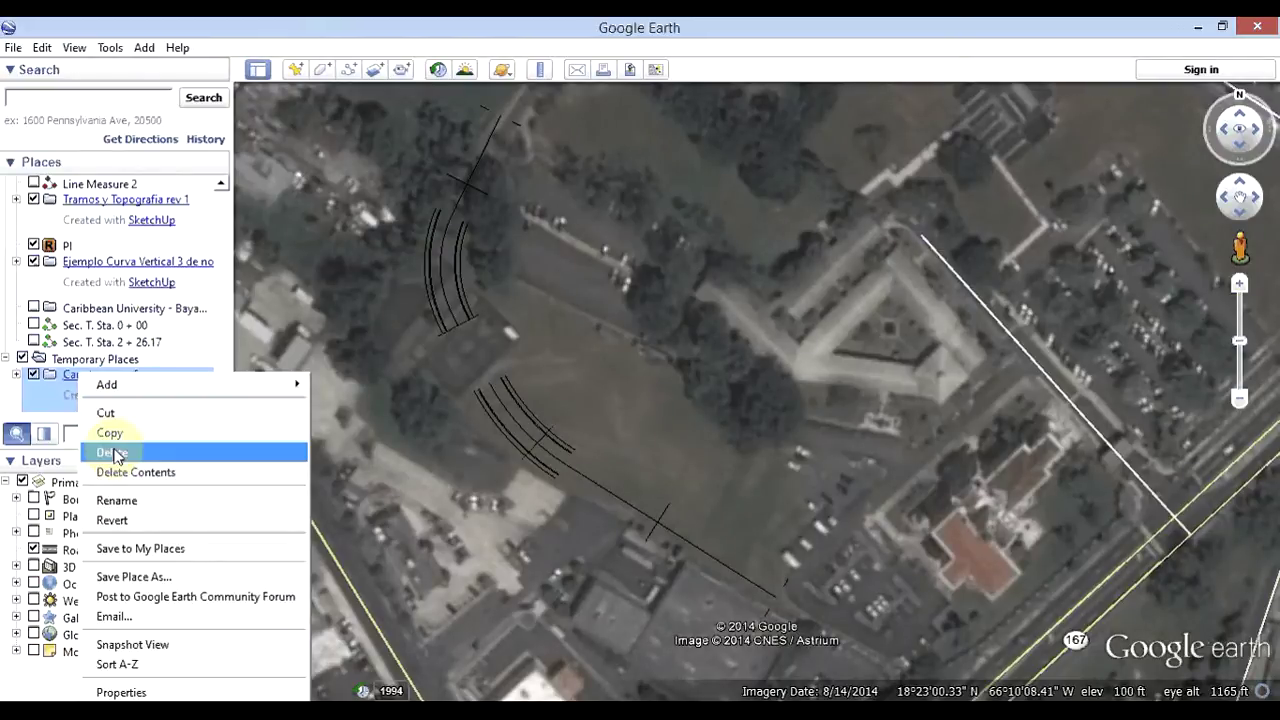
{"action": "left_click", "coordinate": [113, 453]}
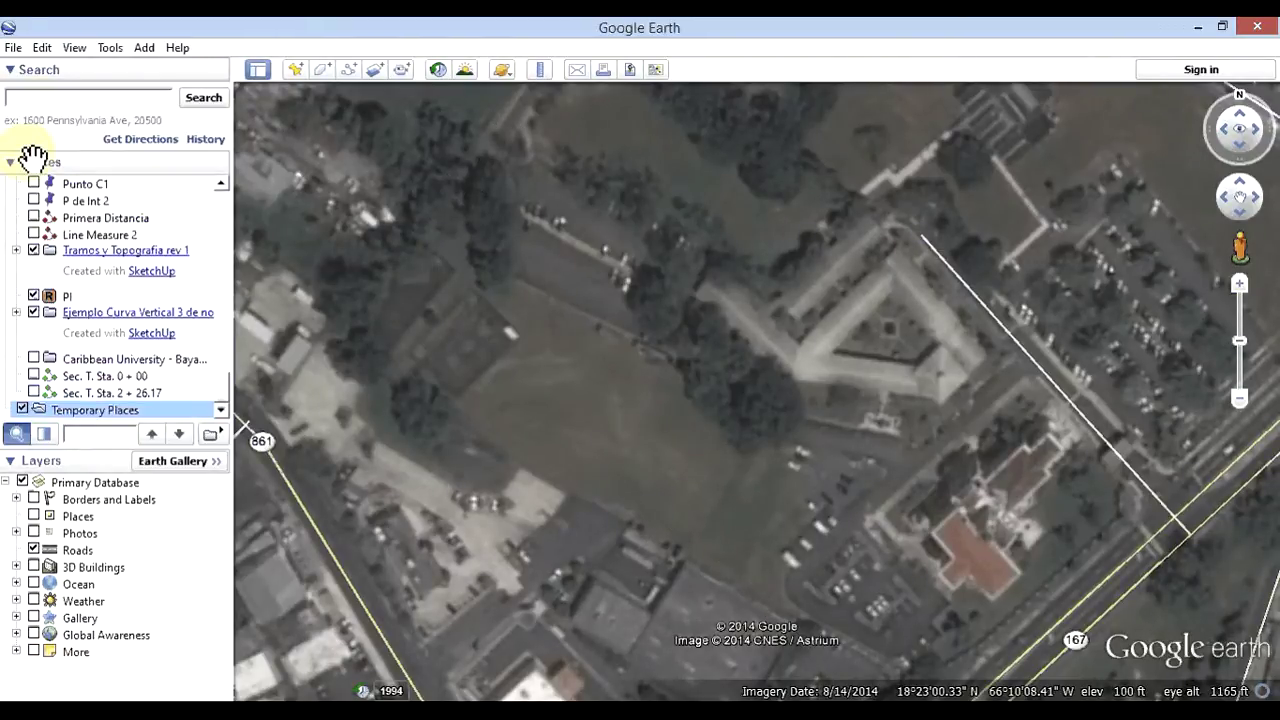
{"action": "left_click", "coordinate": [20, 48]}
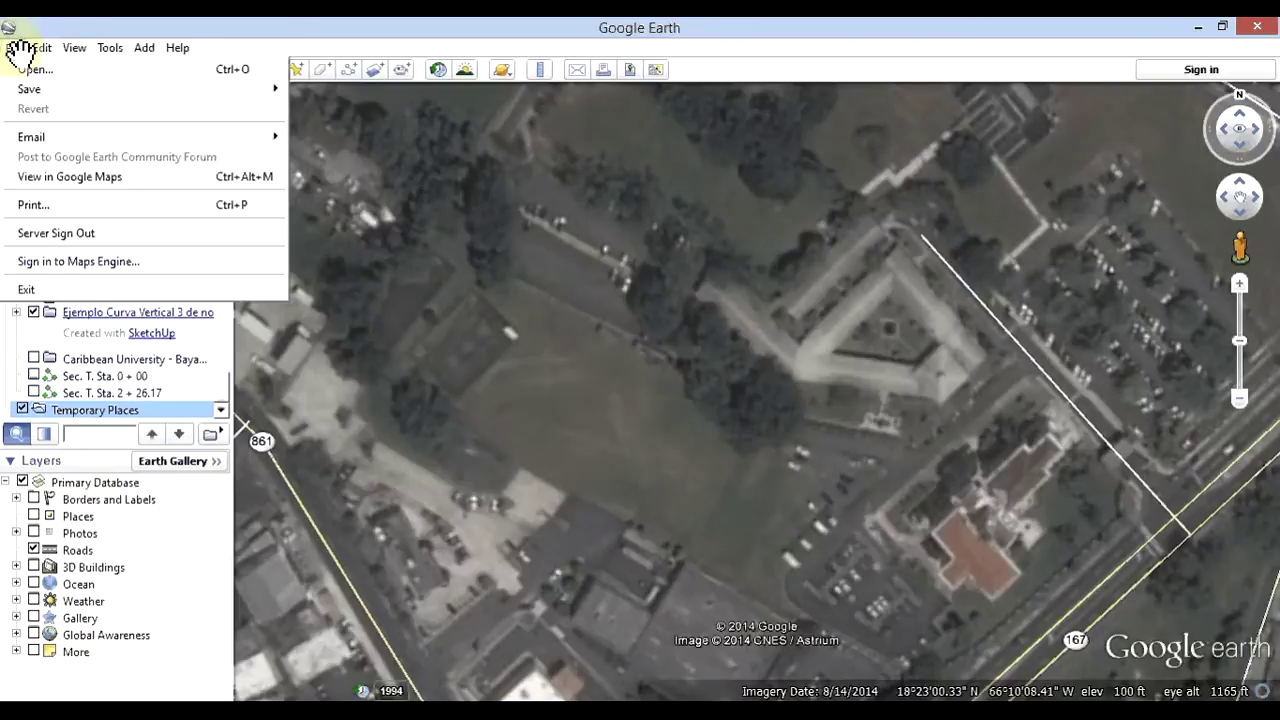
{"action": "left_click", "coordinate": [35, 69]}
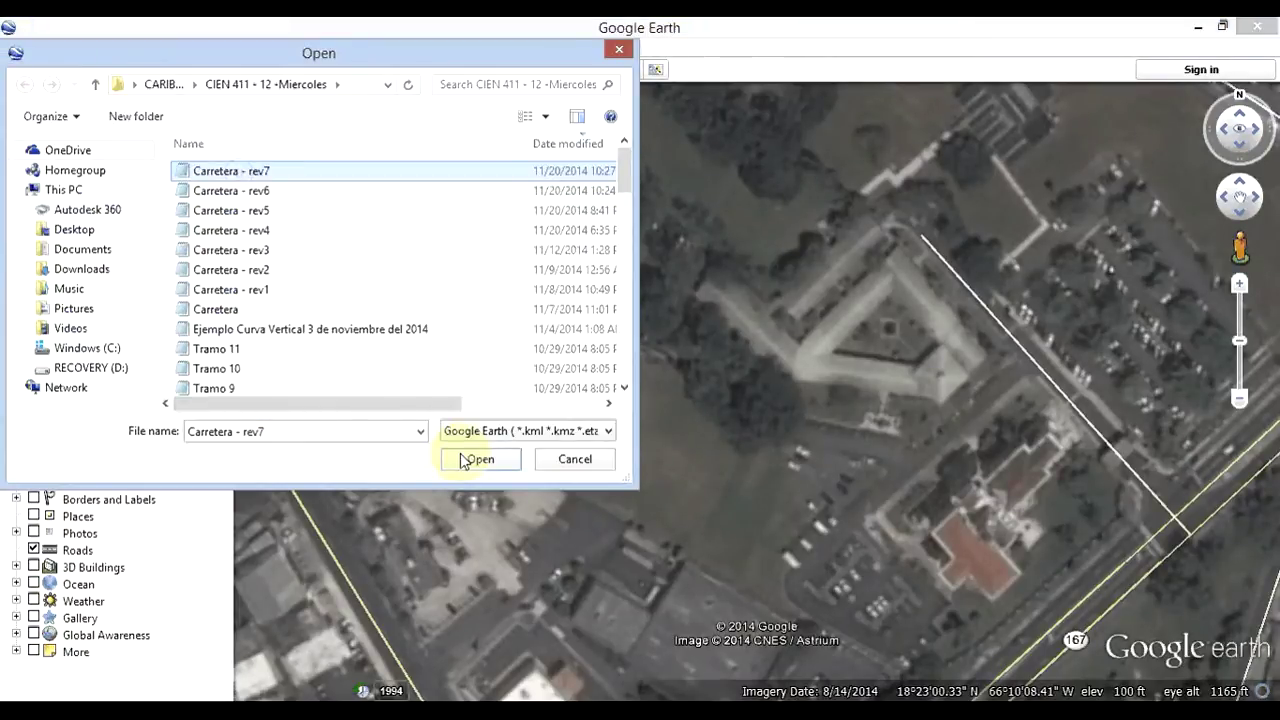
{"action": "left_click", "coordinate": [466, 459]}
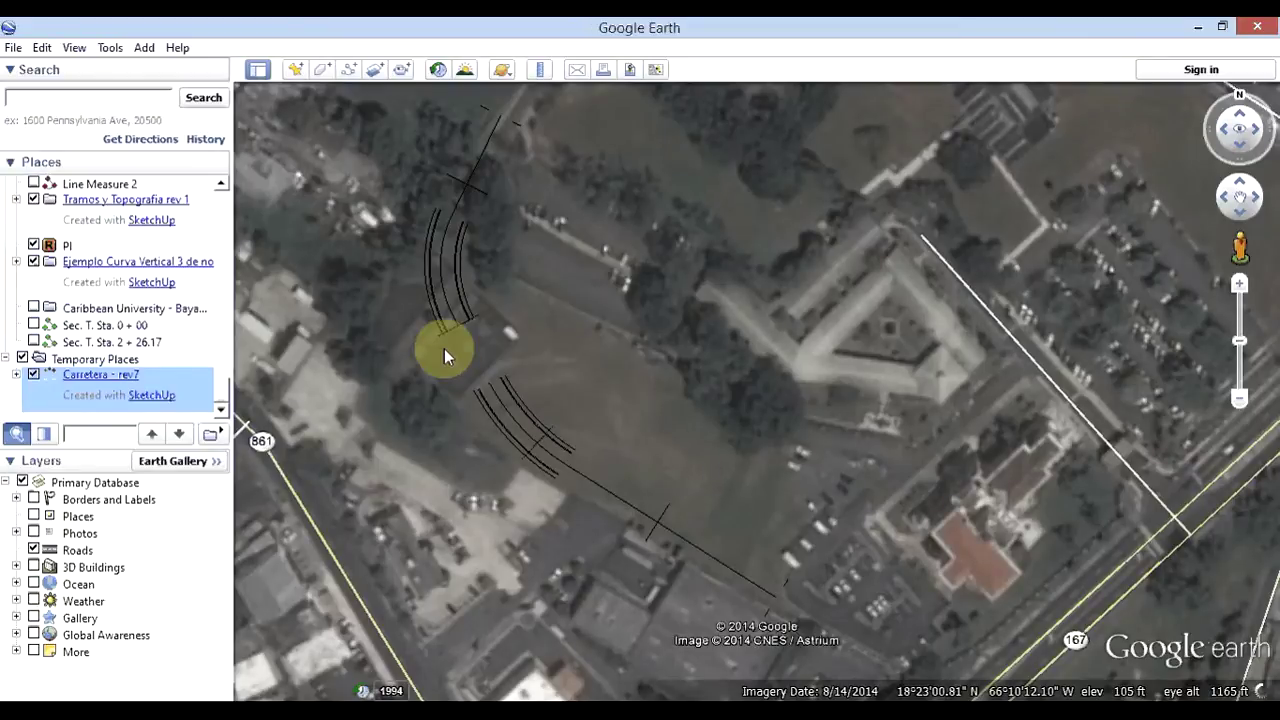
{"action": "scroll", "coordinate": [538, 435], "scroll_direction": "up", "scroll_amount": 2}
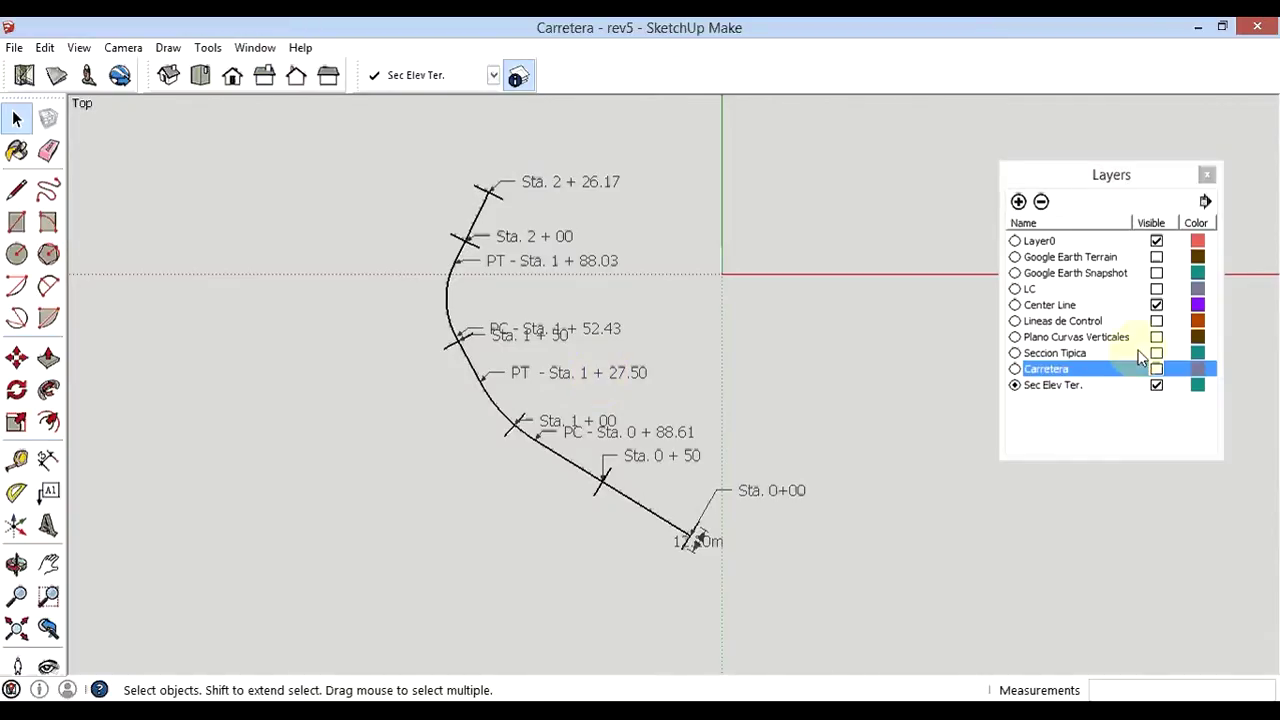
- Show the Carretera layer and export the model as 3D KMZ Carretera - rev8
{"action": "left_click", "coordinate": [1156, 369]}
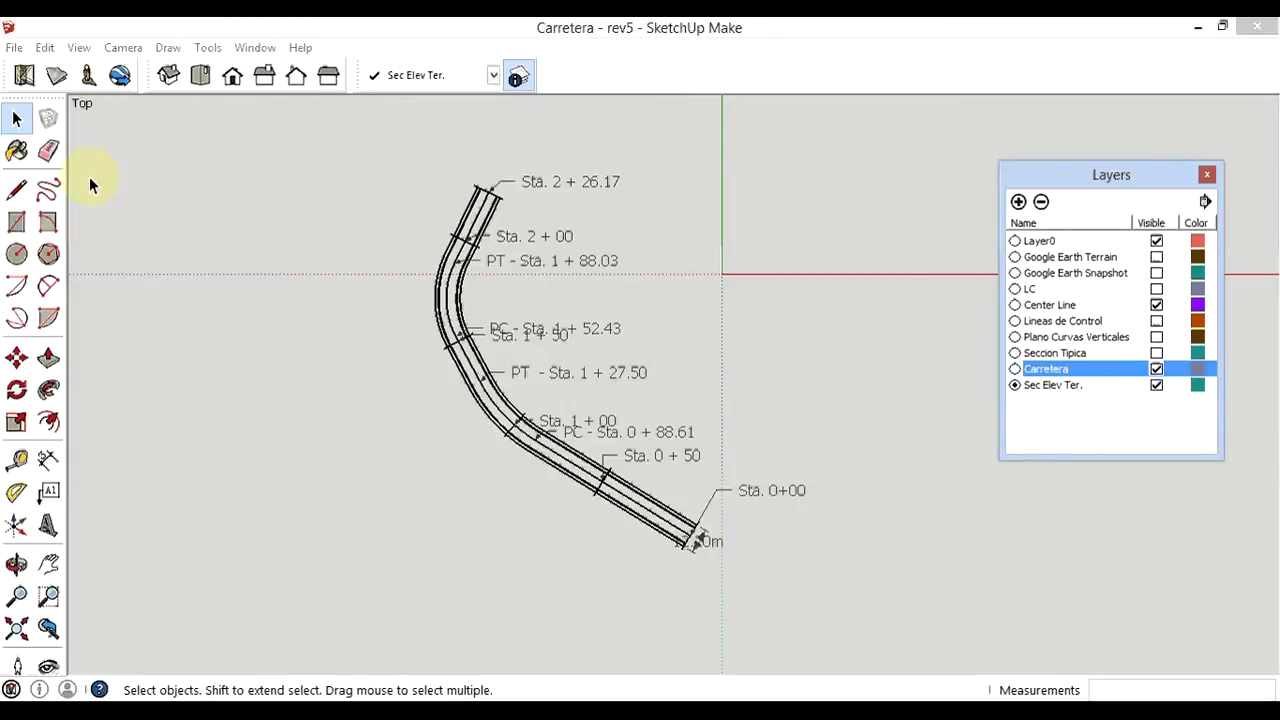
{"action": "left_click", "coordinate": [15, 48]}
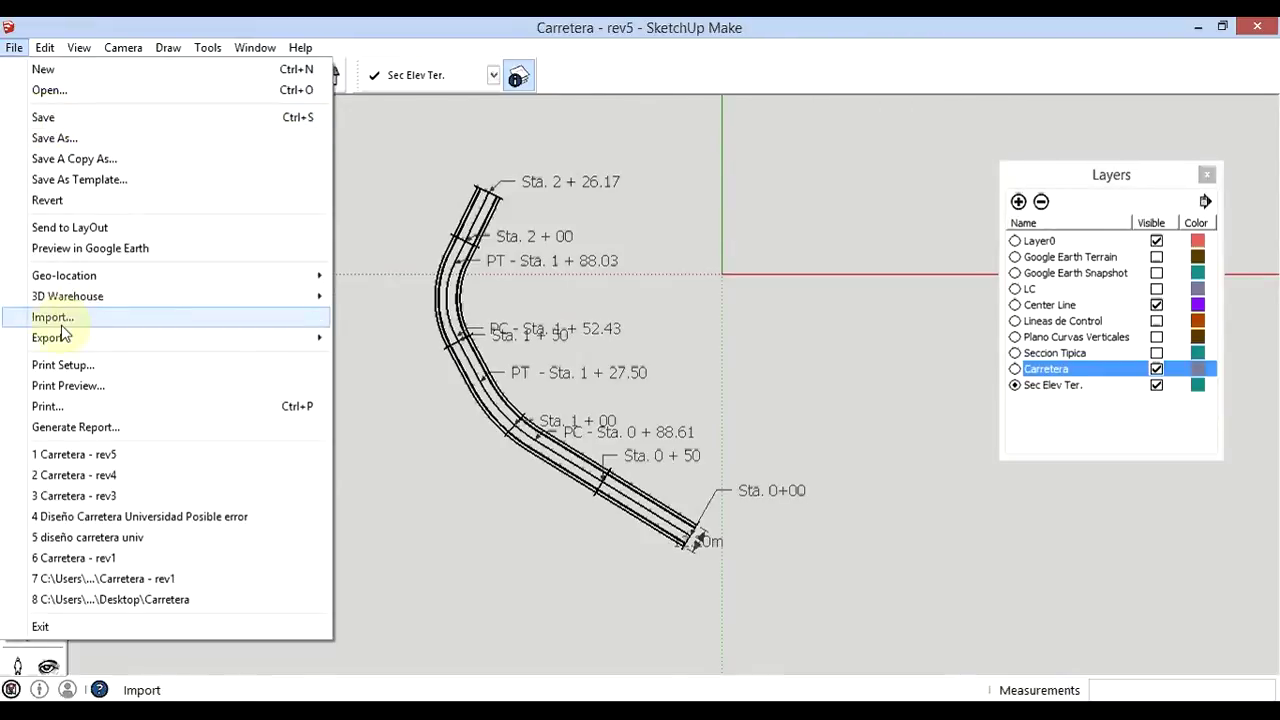
{"action": "mouse_move", "coordinate": [48, 337]}
{"action": "left_click", "coordinate": [388, 338]}
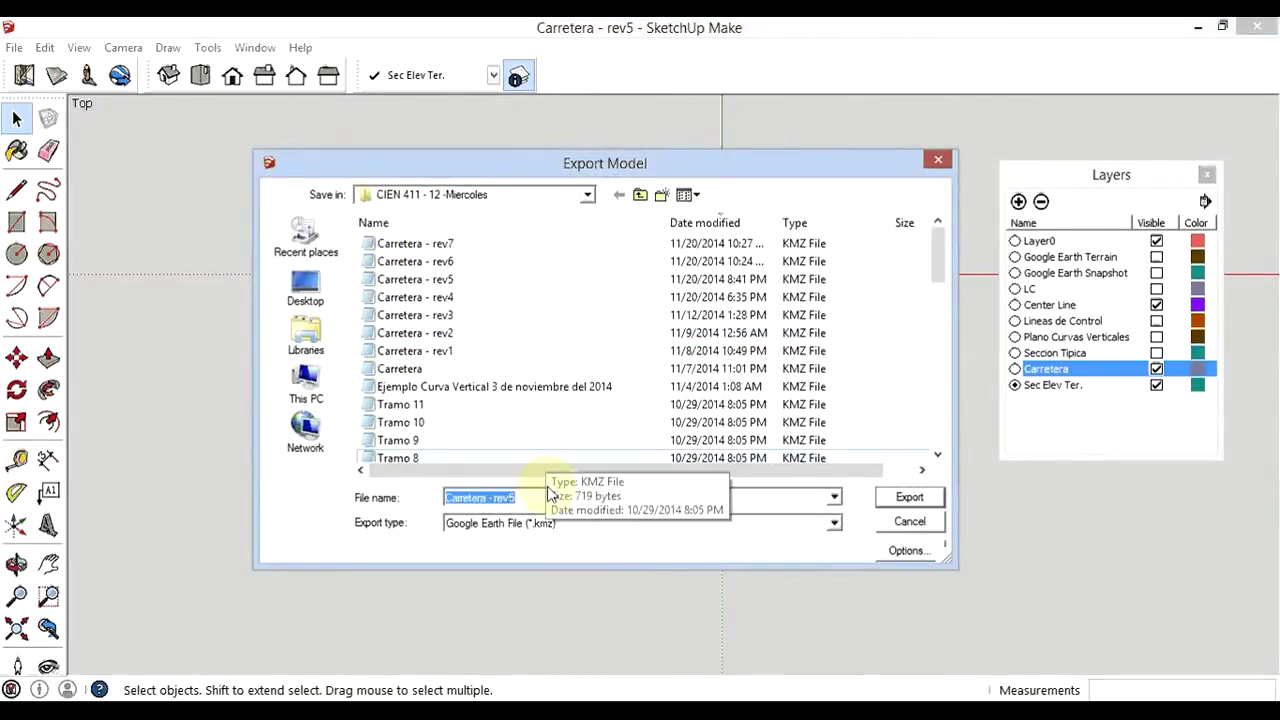
{"action": "left_click", "coordinate": [415, 243]}
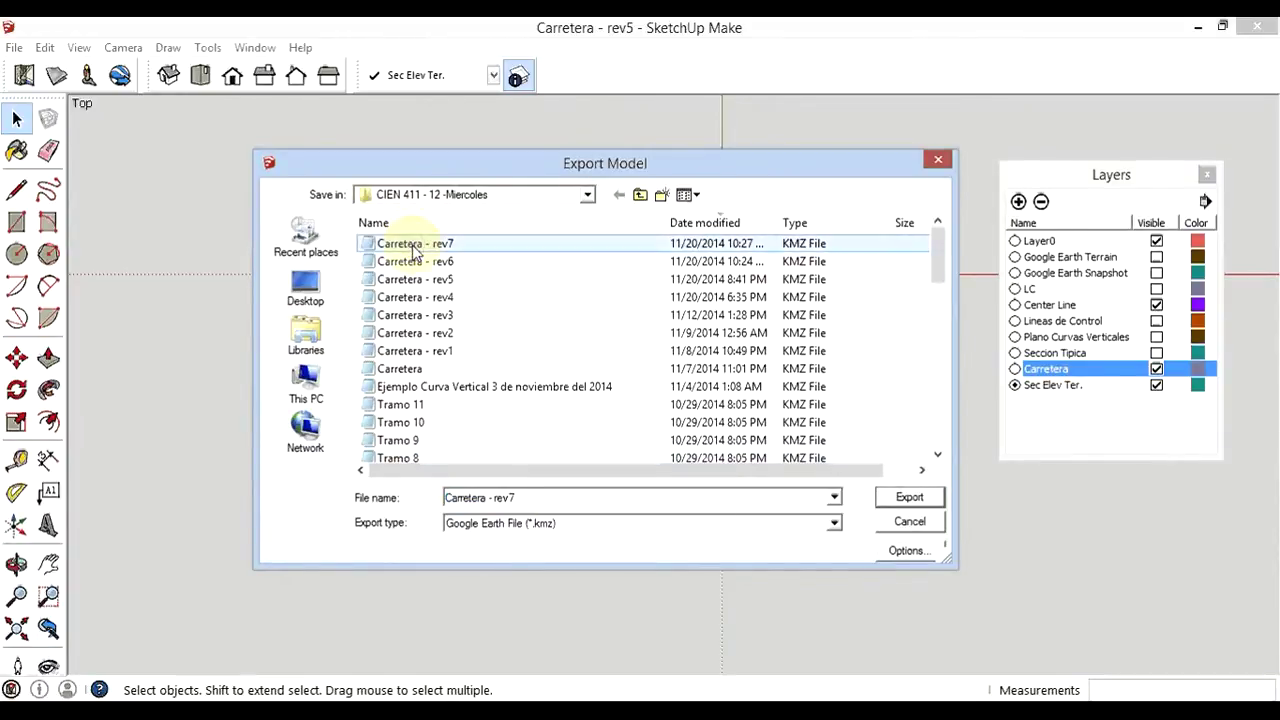
{"action": "left_click", "coordinate": [528, 497]}
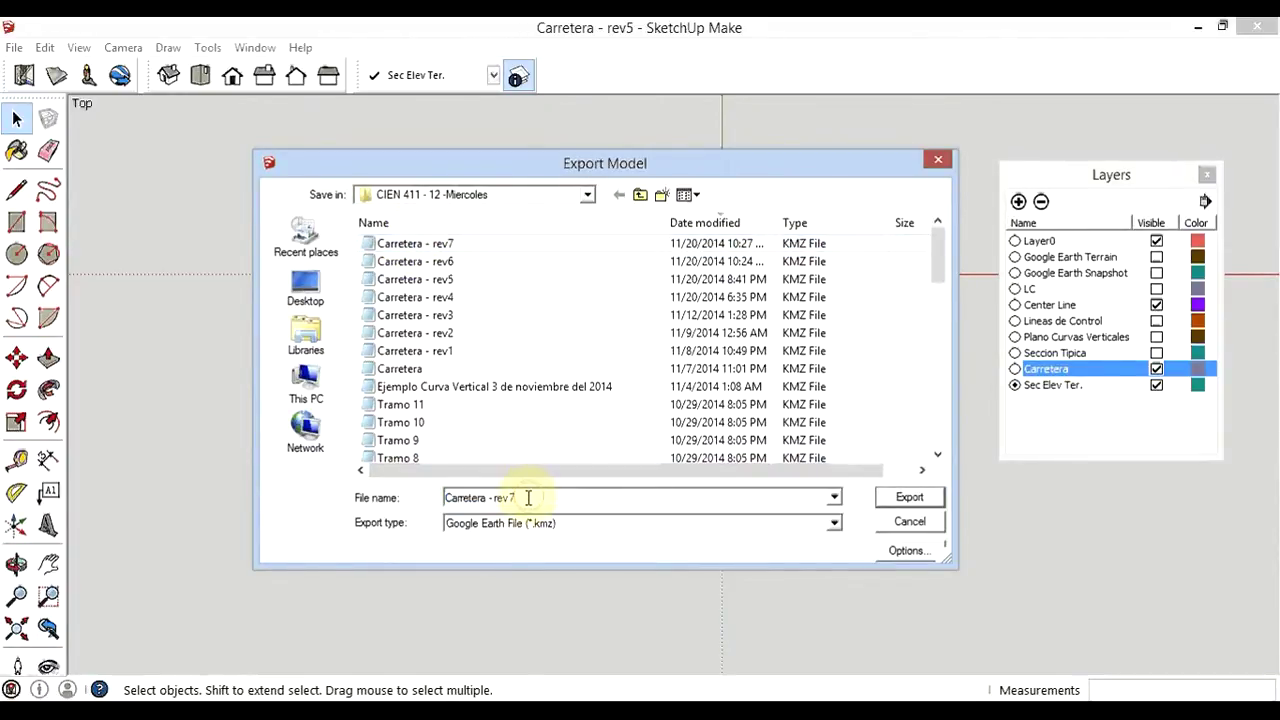
{"action": "key", "text": "BackSpace"}
{"action": "type", "text": "8"}
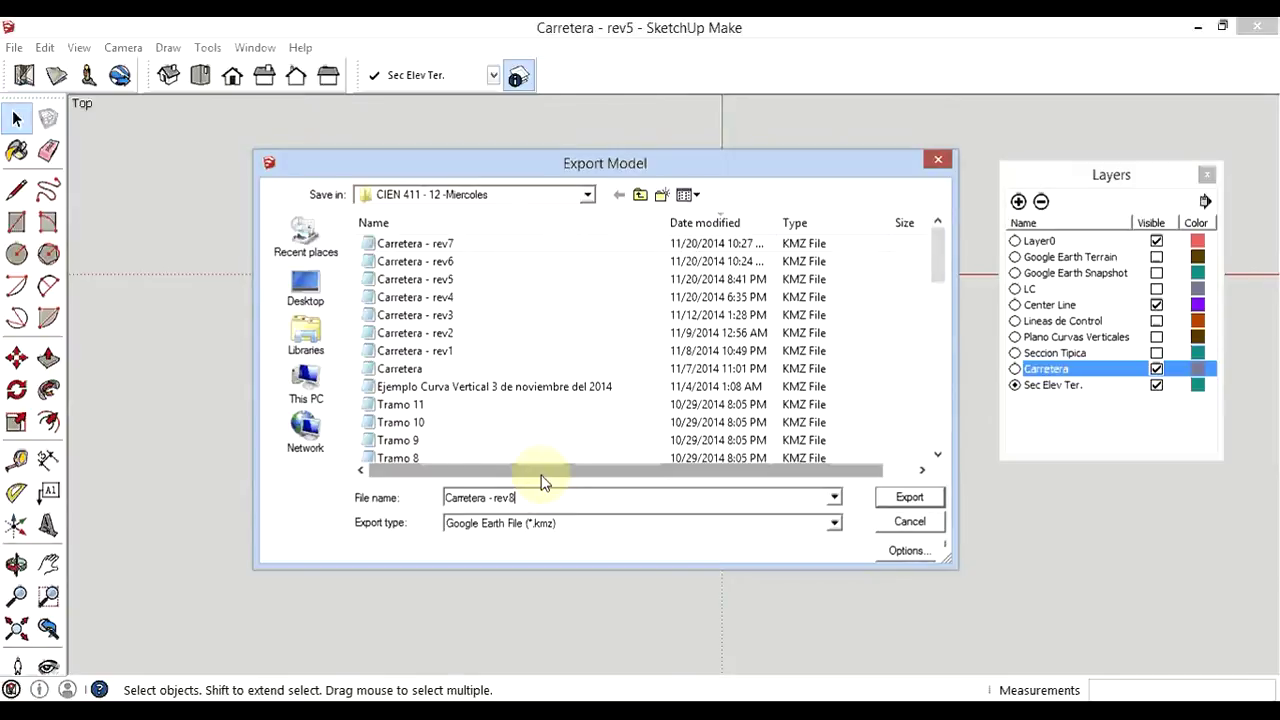
{"action": "left_click", "coordinate": [912, 496]}
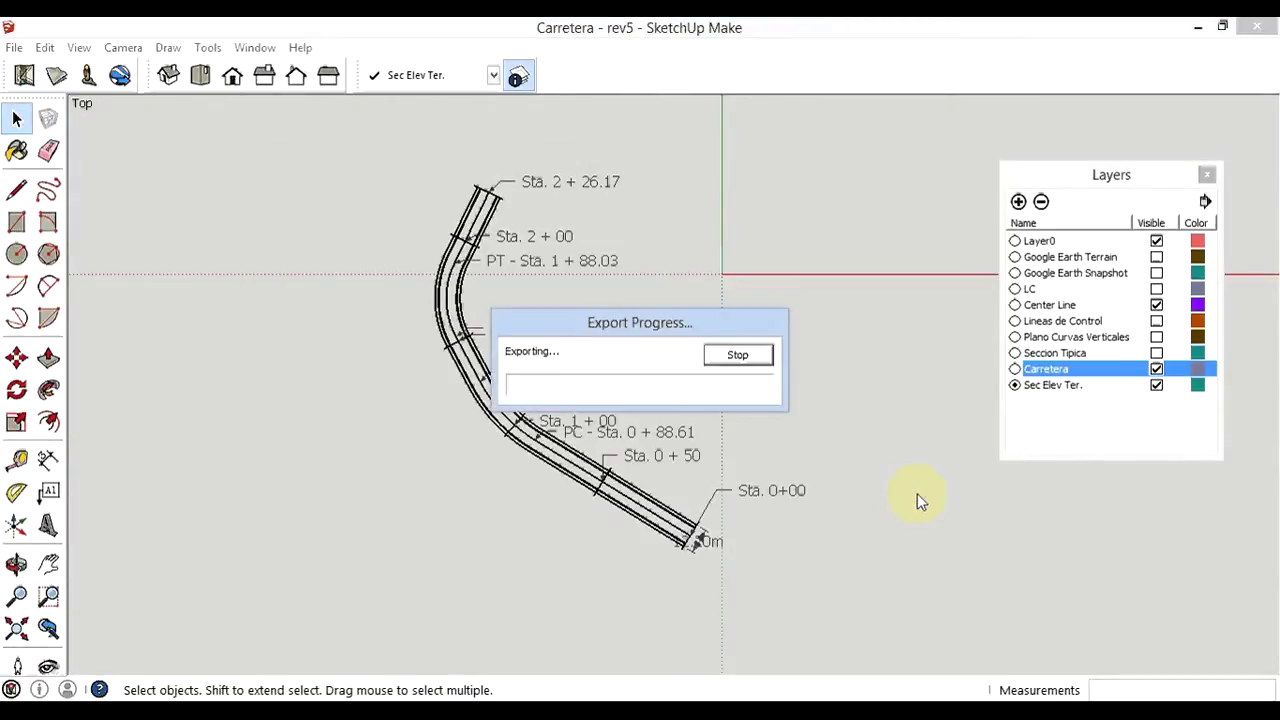
{"action": "left_click", "coordinate": [14, 48]}
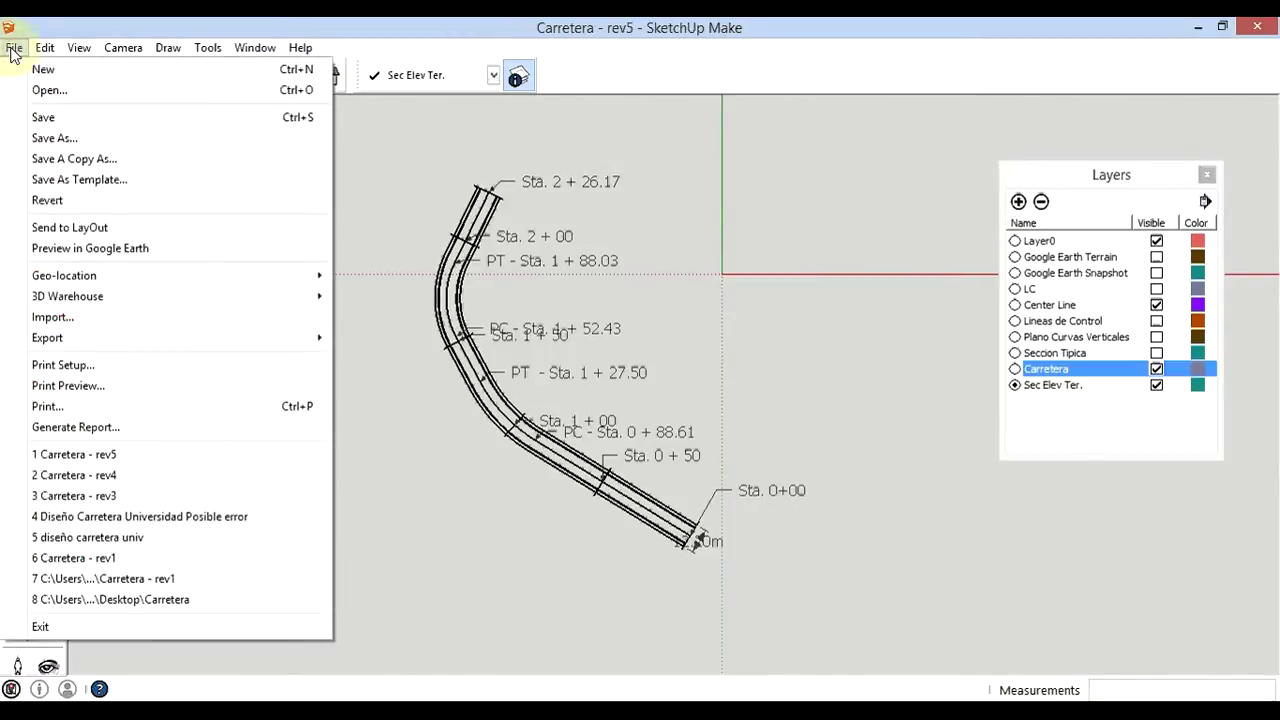
{"action": "left_click", "coordinate": [14, 48]}
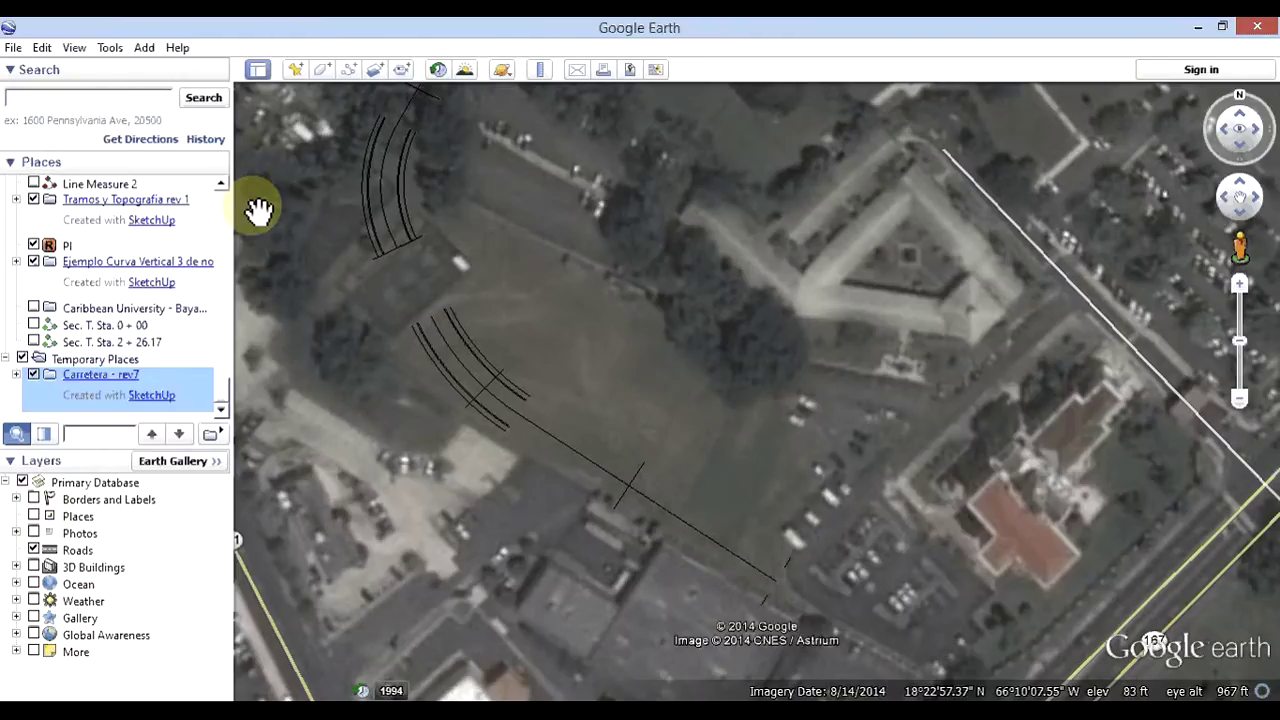
- Replace Carretera - rev7 with Carretera - rev8 and zoom to the road's southeast end
{"action": "right_click", "coordinate": [57, 390]}
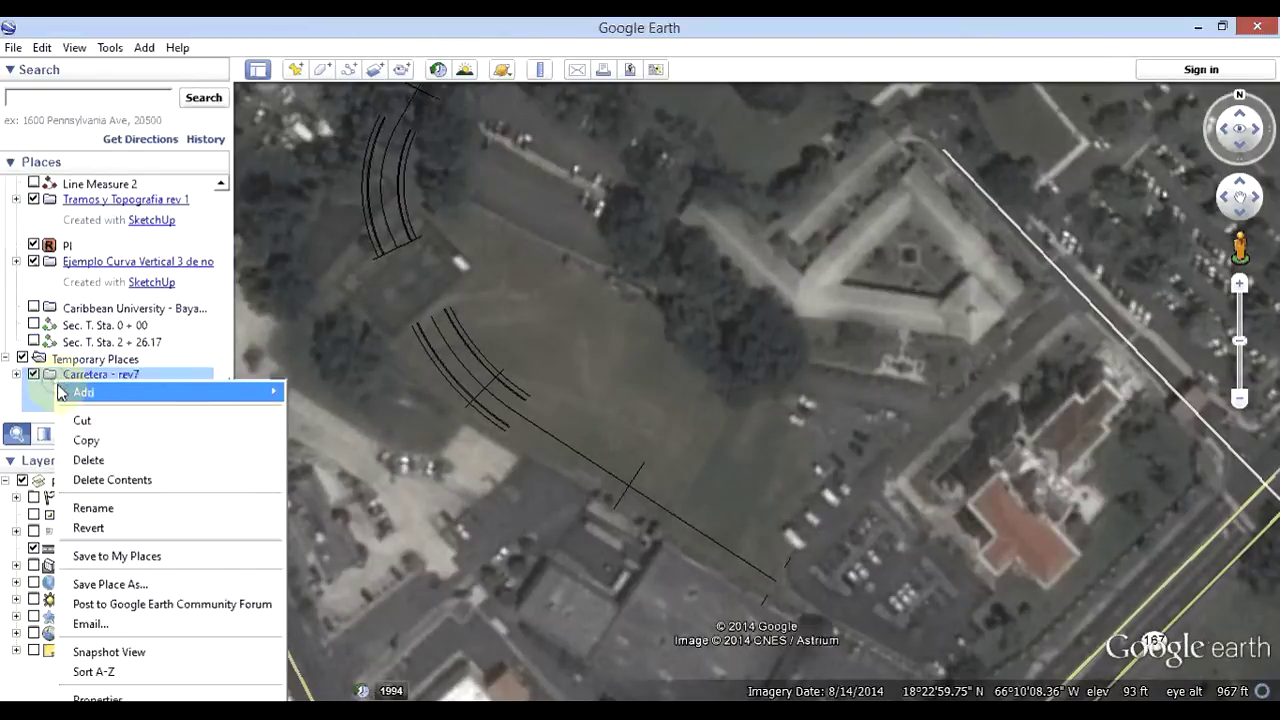
{"action": "left_click", "coordinate": [88, 460]}
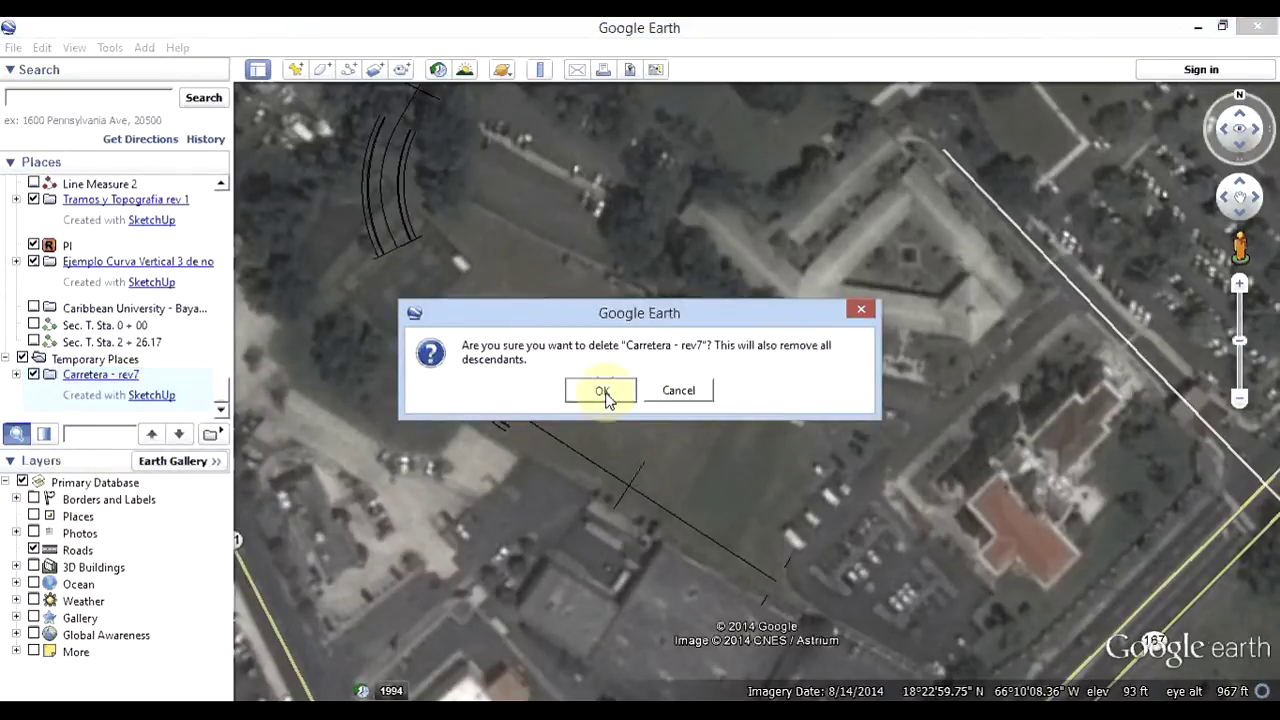
{"action": "left_click", "coordinate": [602, 392]}
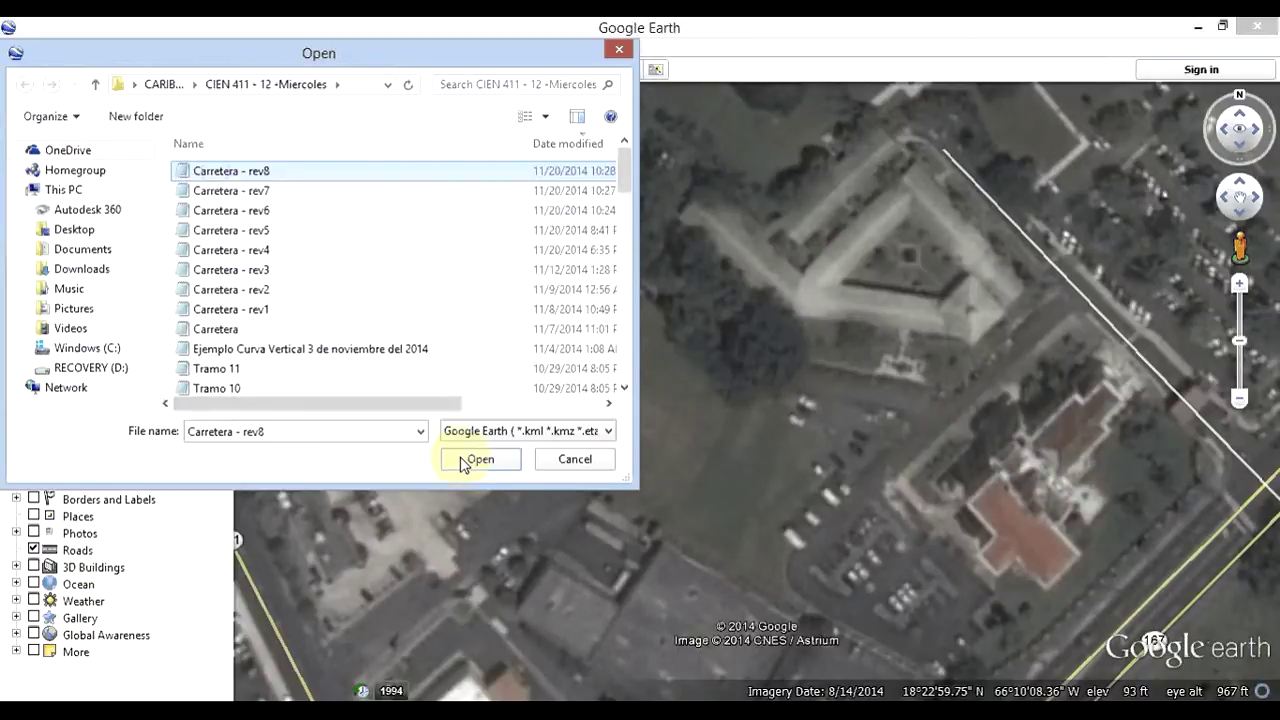
{"action": "left_click", "coordinate": [476, 459]}
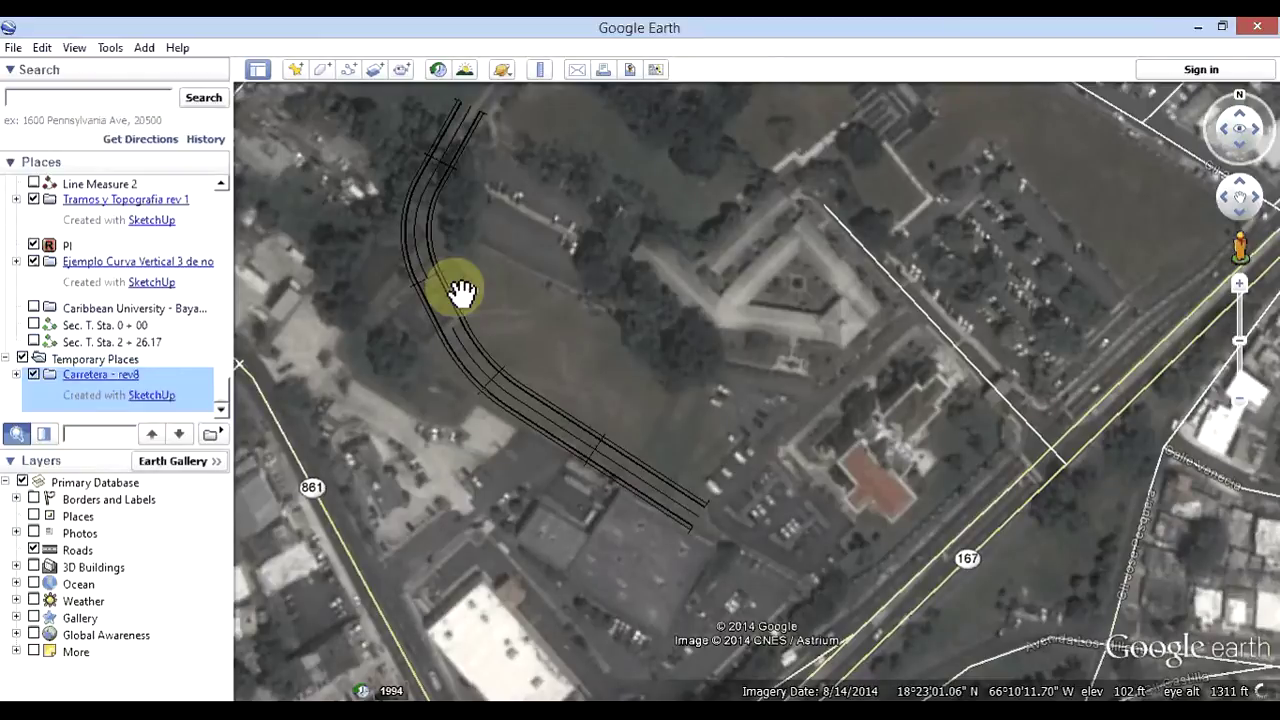
{"action": "left_click_drag", "start_coordinate": [462, 291], "coordinate": [507, 274]}
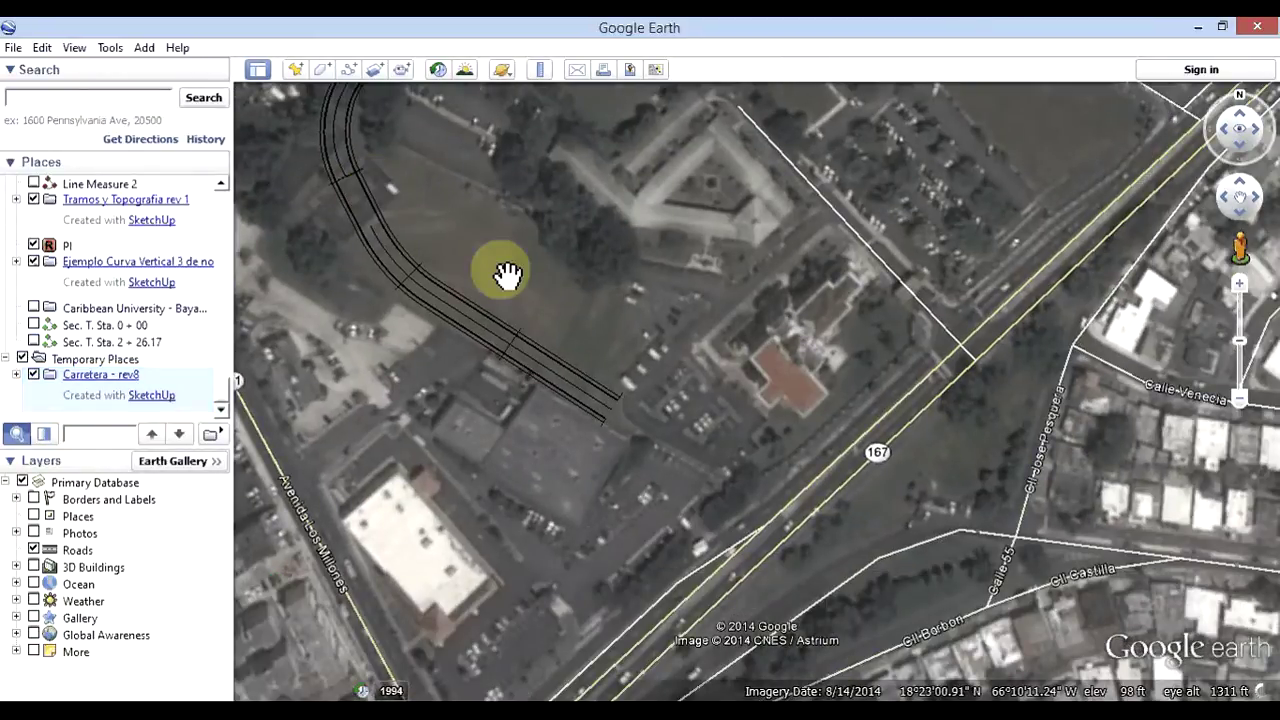
{"action": "scroll", "coordinate": [638, 398], "scroll_direction": "up", "scroll_amount": 3}
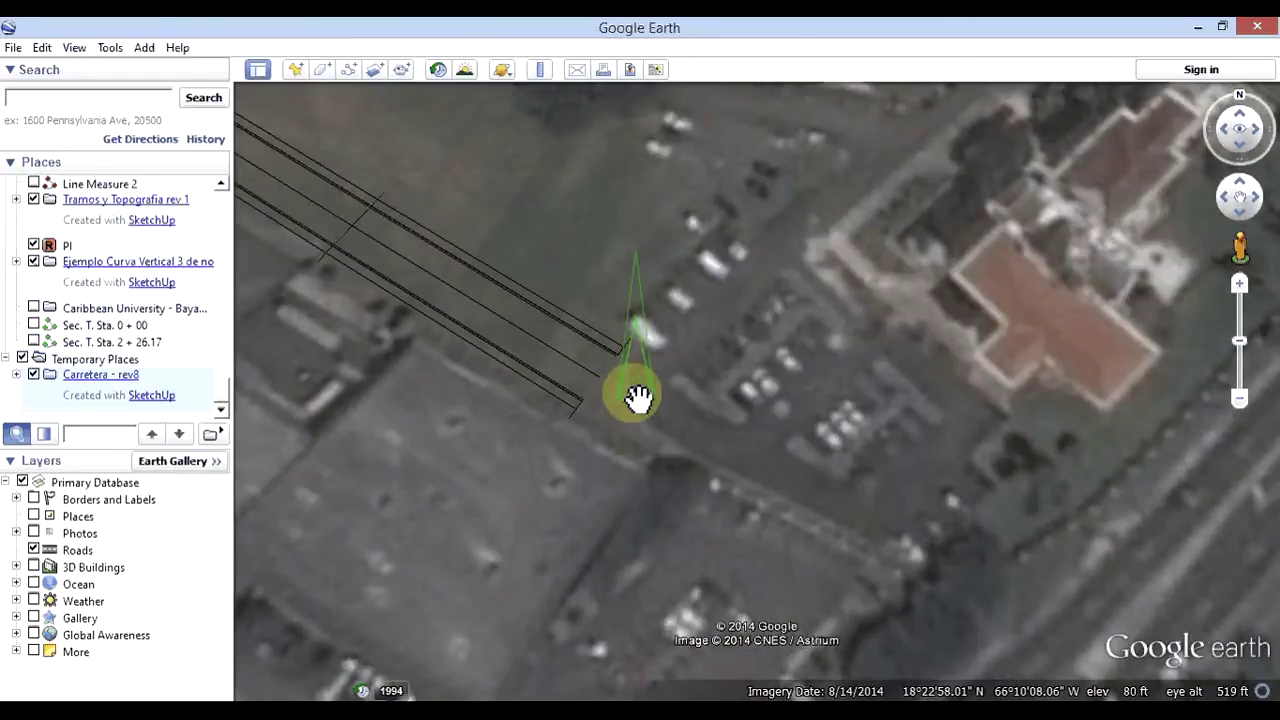
- Measure a 53.01 ft ruler line across the road's southeast end and save it as a path
{"action": "left_click", "coordinate": [540, 72]}
{"action": "left_click", "coordinate": [541, 70]}
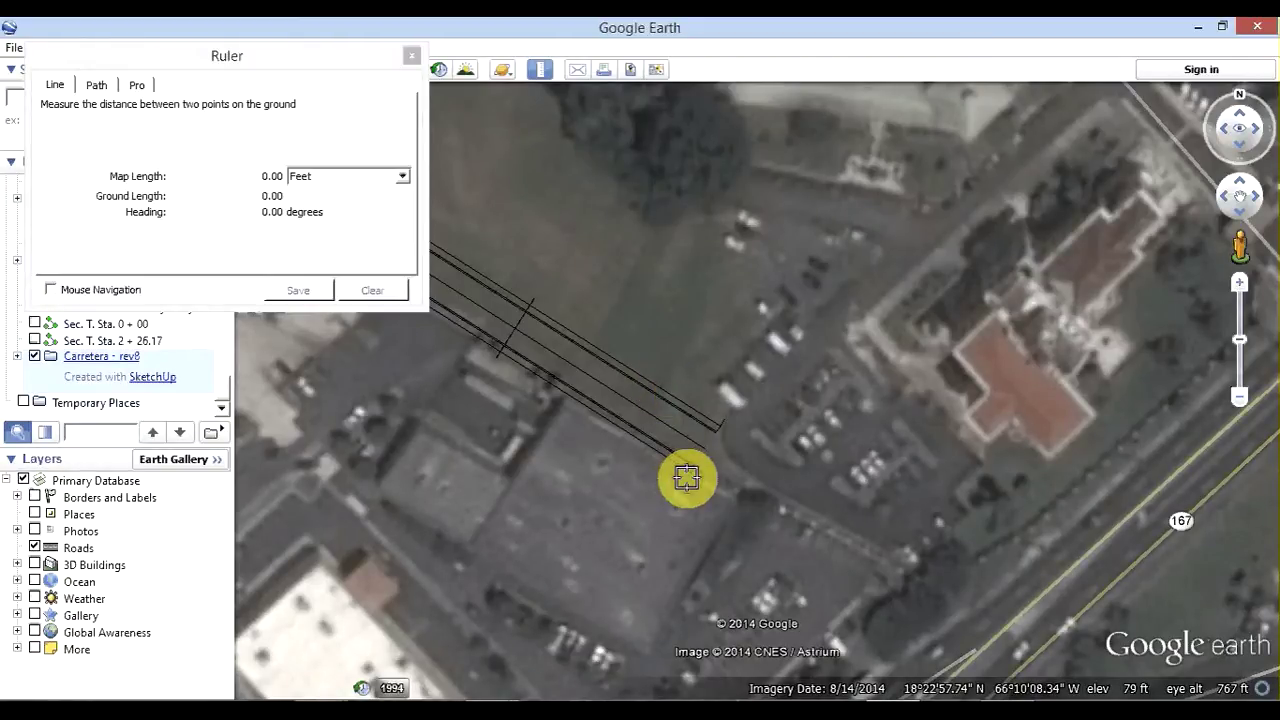
{"action": "left_click", "coordinate": [686, 478]}
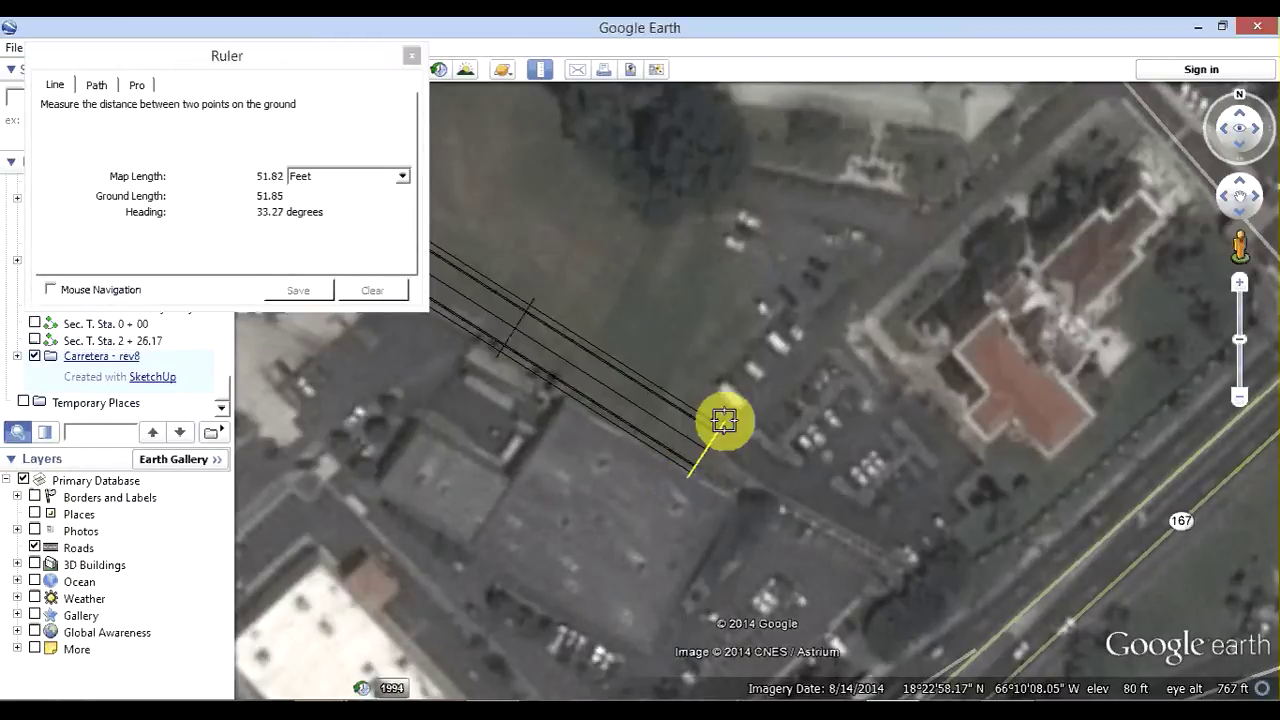
{"action": "left_click", "coordinate": [747, 405]}
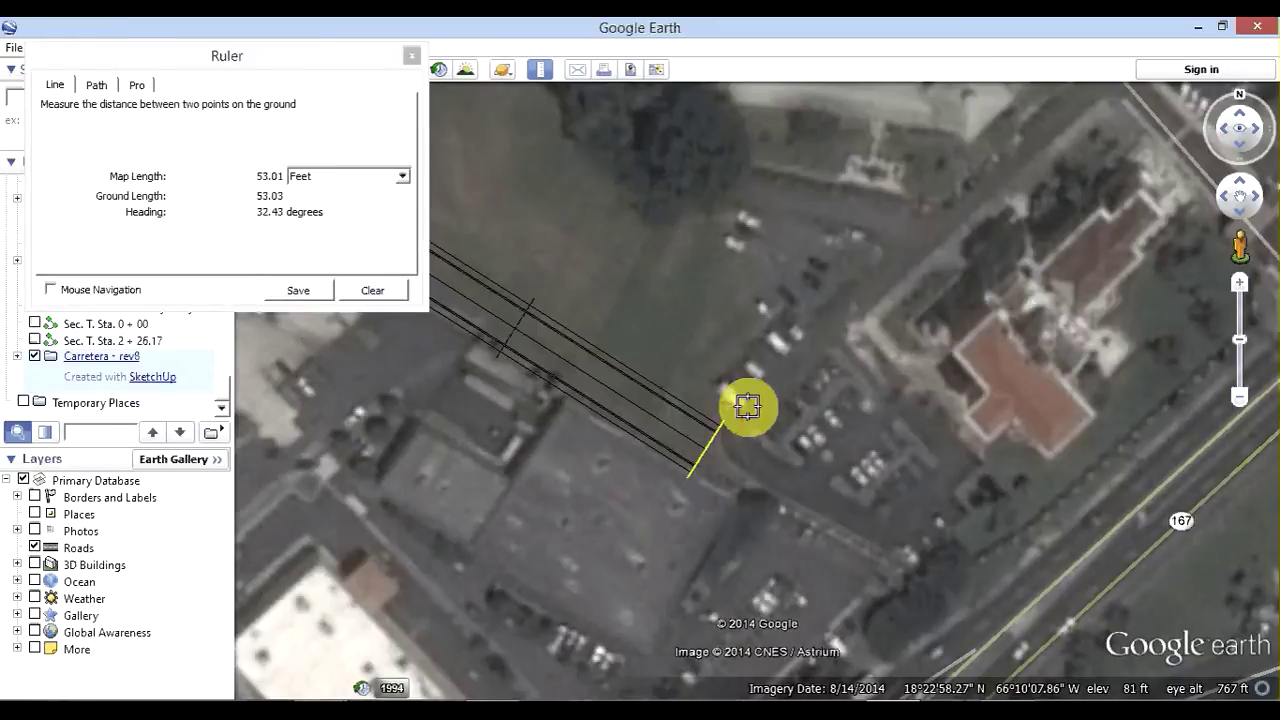
{"action": "left_click", "coordinate": [296, 296]}
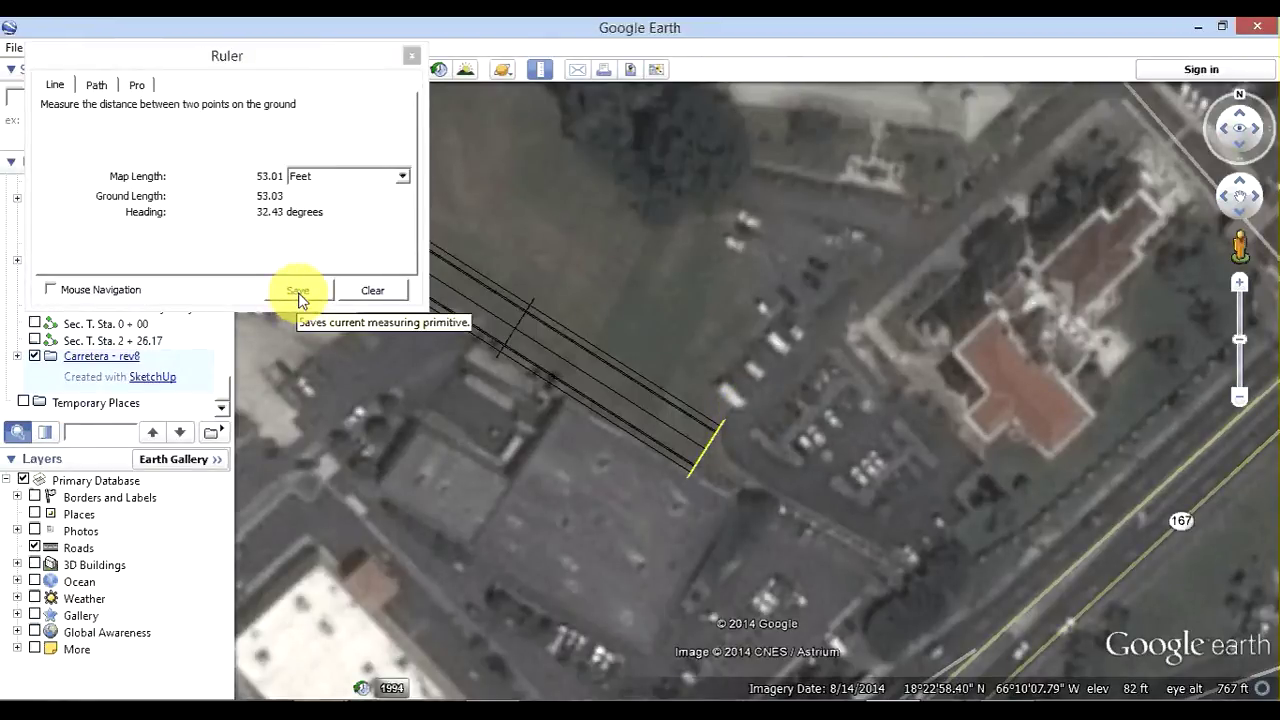
{"action": "left_click", "coordinate": [298, 293]}
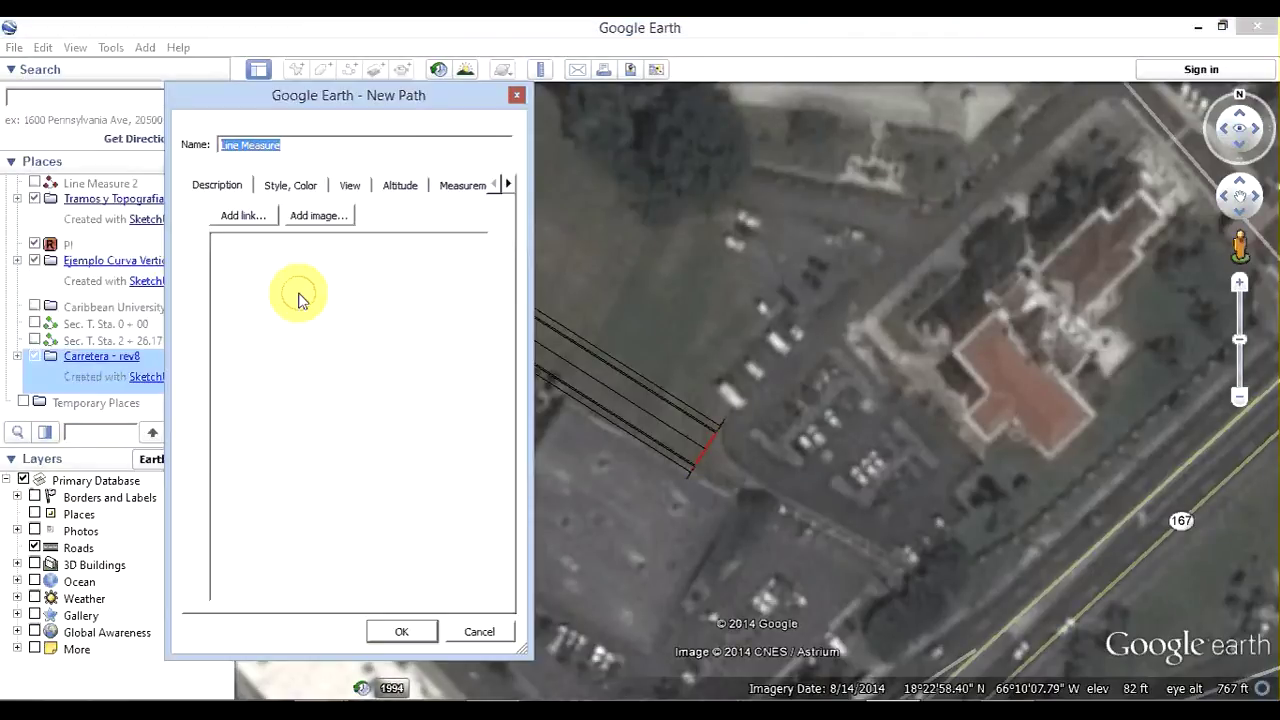
- Give the new path a yellow line and name it 'Sta. 0+00; Elev. Ter.'
{"action": "left_click", "coordinate": [275, 187]}
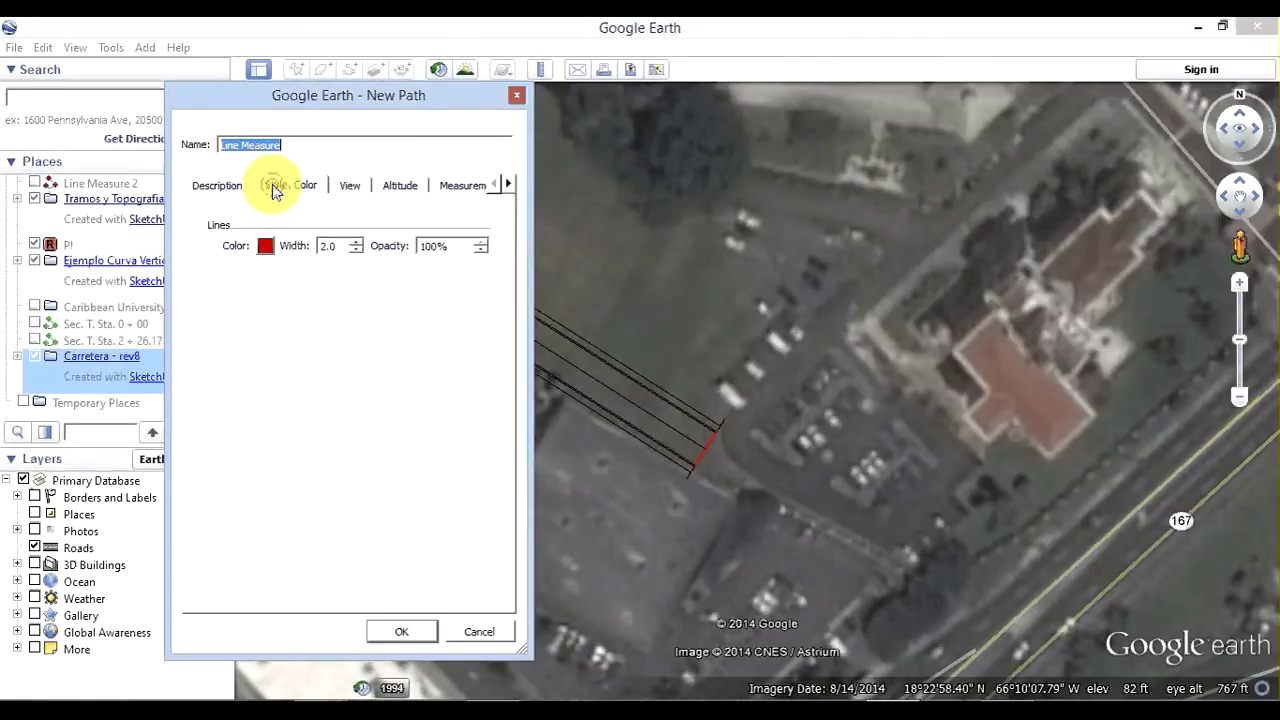
{"action": "left_click", "coordinate": [265, 245]}
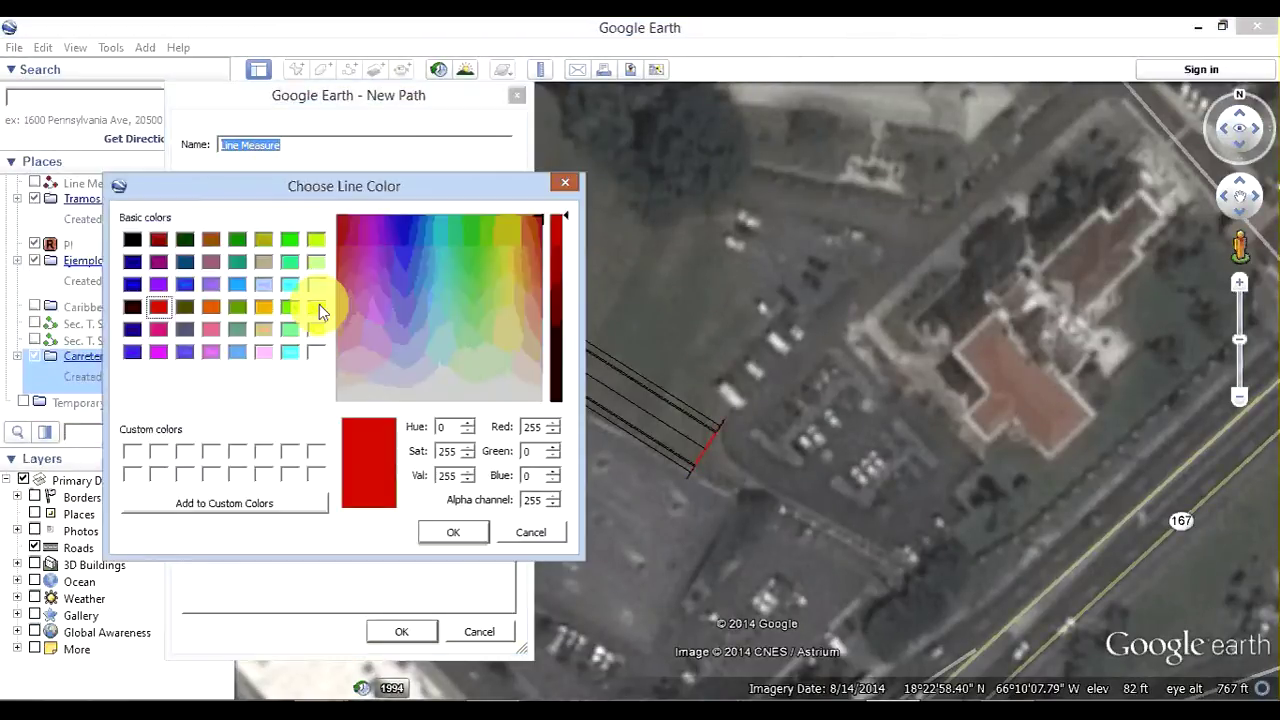
{"action": "left_click", "coordinate": [317, 308]}
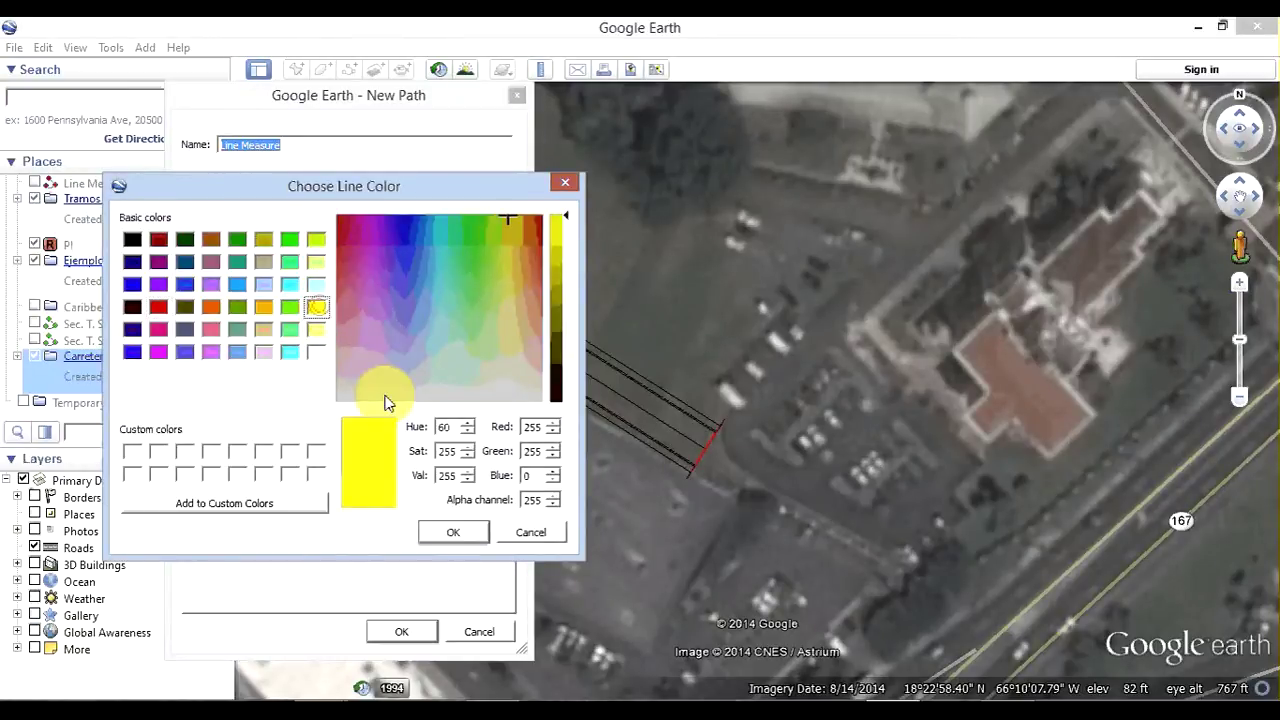
{"action": "left_click", "coordinate": [453, 532]}
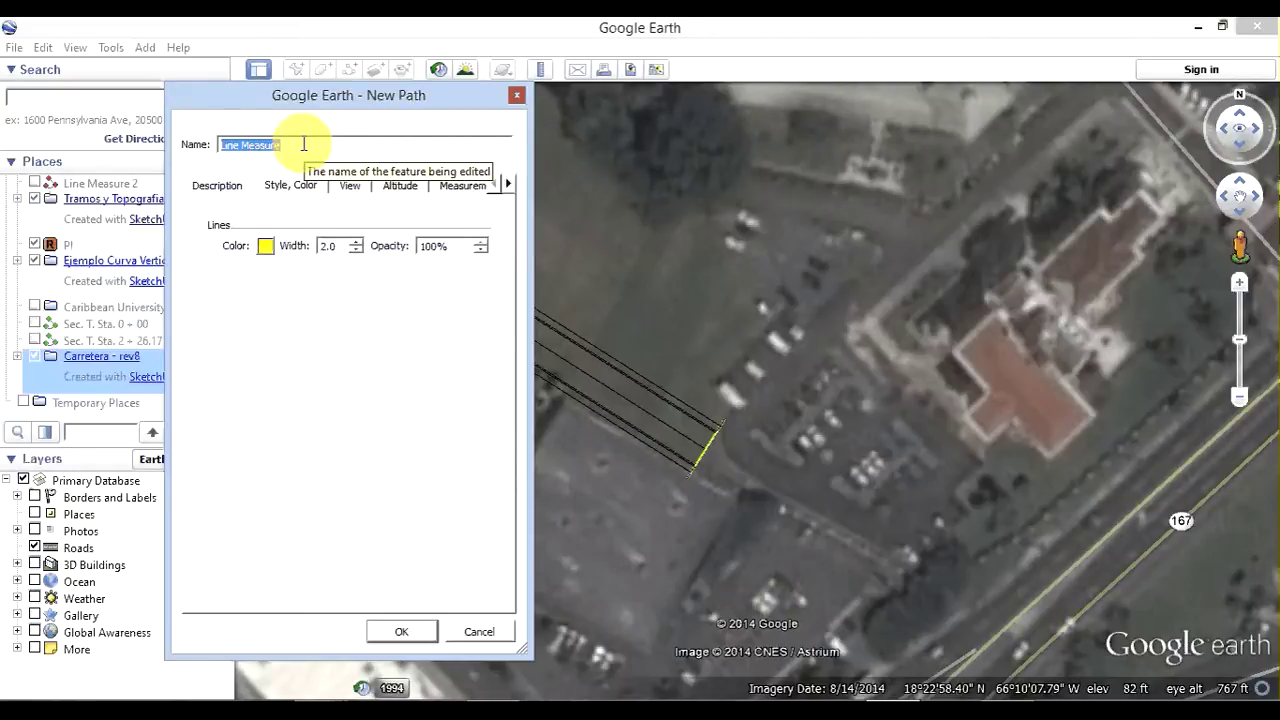
{"action": "type", "text": "Sta."}
{"action": "type", "text": " 0+"}
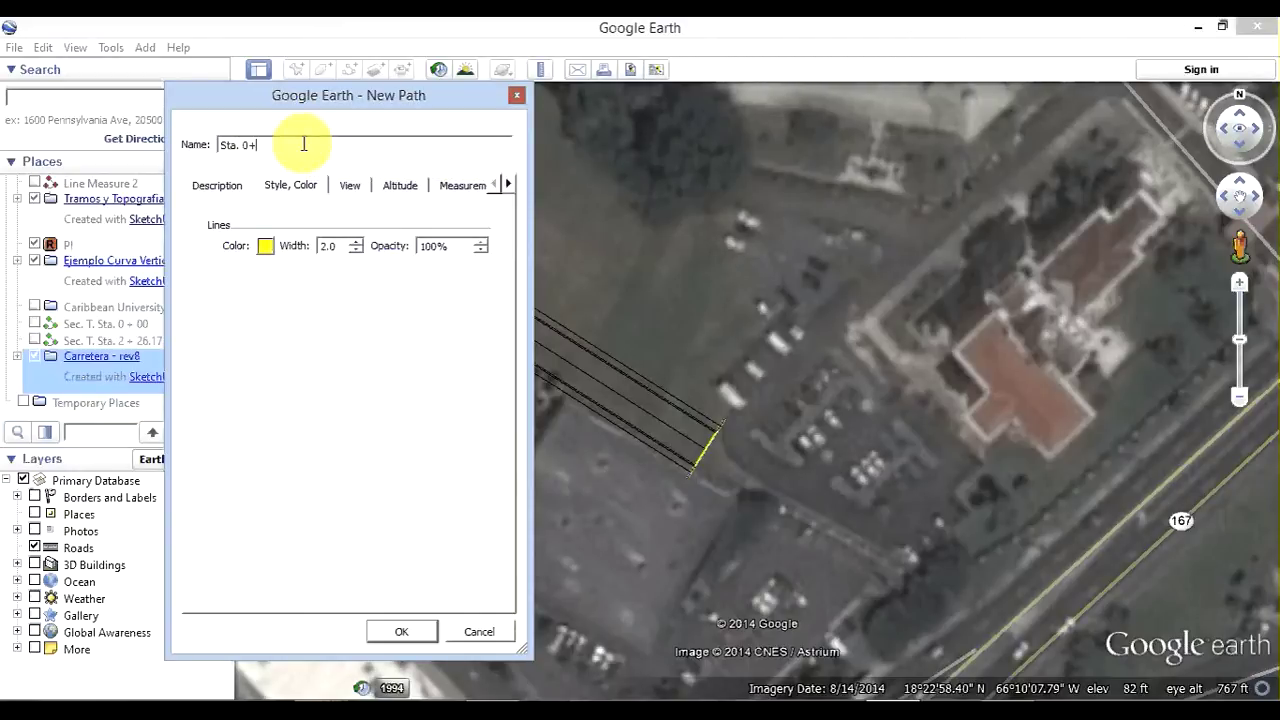
{"action": "type", "text": "00;"}
{"action": "type", "text": "E"}
{"action": "type", "text": "lev"}
{"action": "type", "text": ". T"}
{"action": "type", "text": "er."}
- Keep the Sta. 0+00 path and show its elevation profile (56.7 ft, 79 to 85 ft)
{"action": "left_click", "coordinate": [417, 641]}
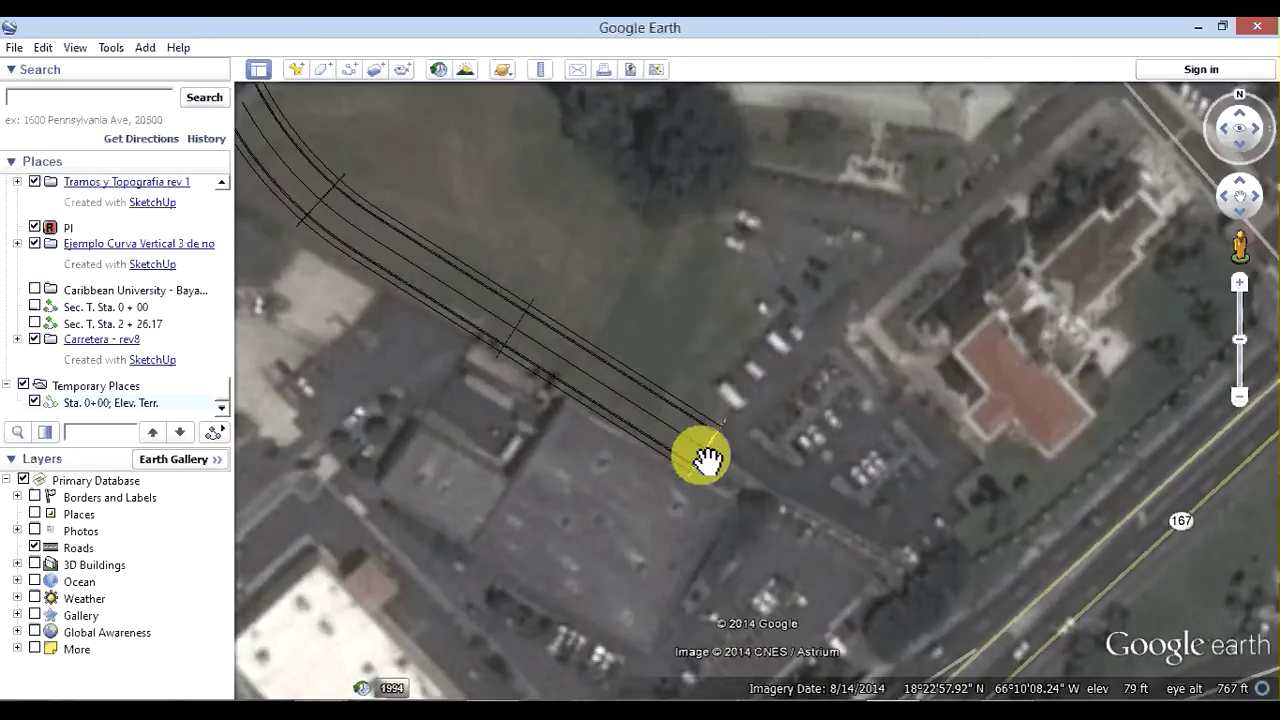
{"action": "right_click", "coordinate": [703, 457]}
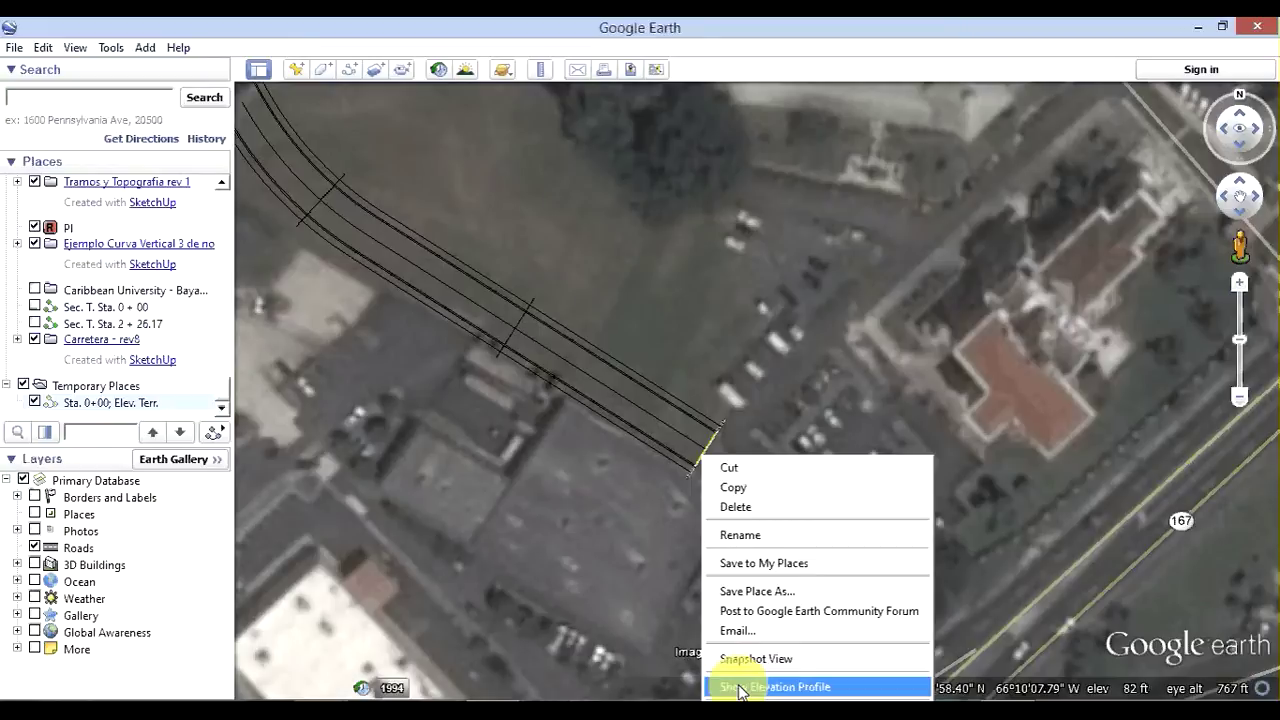
{"action": "left_click", "coordinate": [740, 687]}
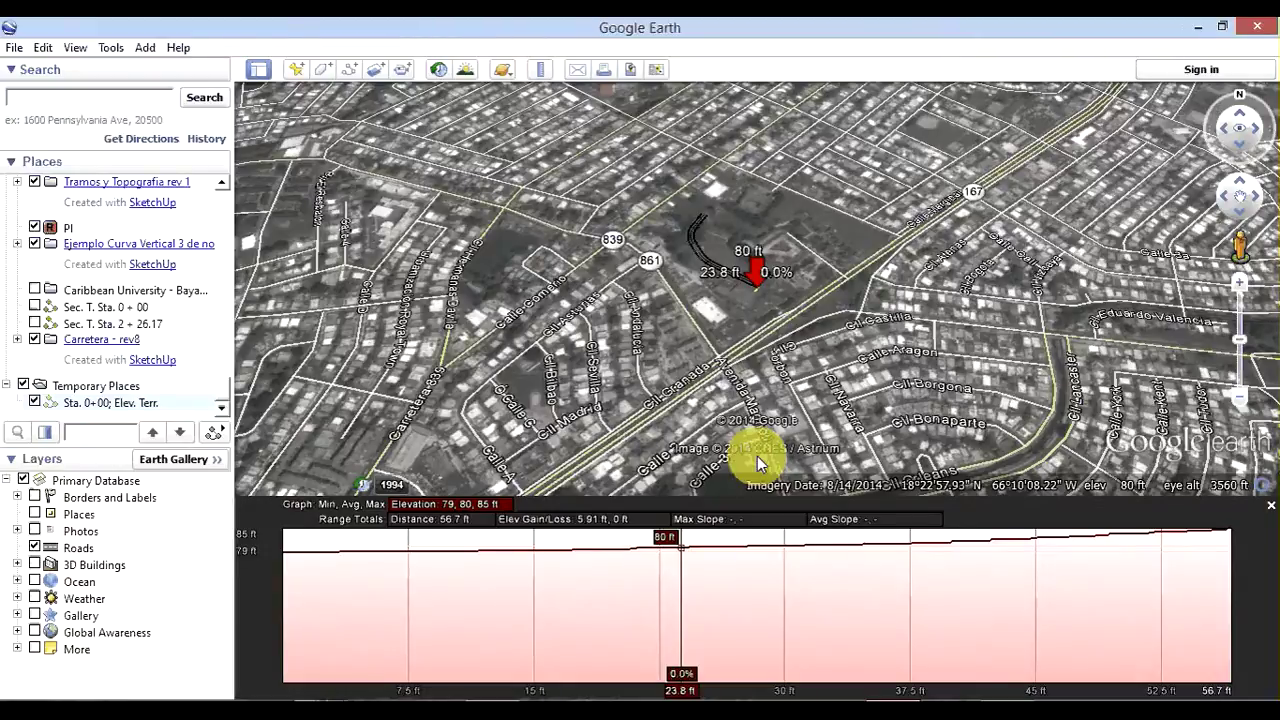
- Reset the tilt to straight down, zoom in on the road end, and face north
{"action": "left_click", "coordinate": [75, 47]}
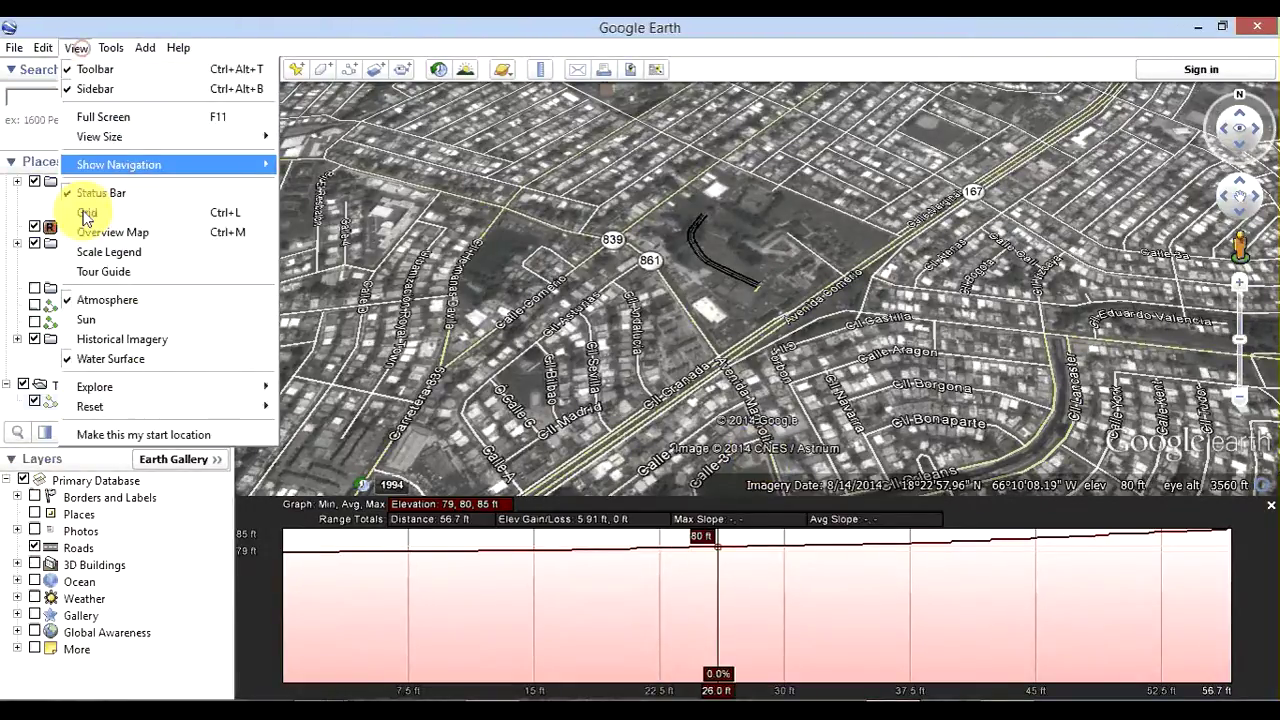
{"action": "left_click", "coordinate": [492, 360]}
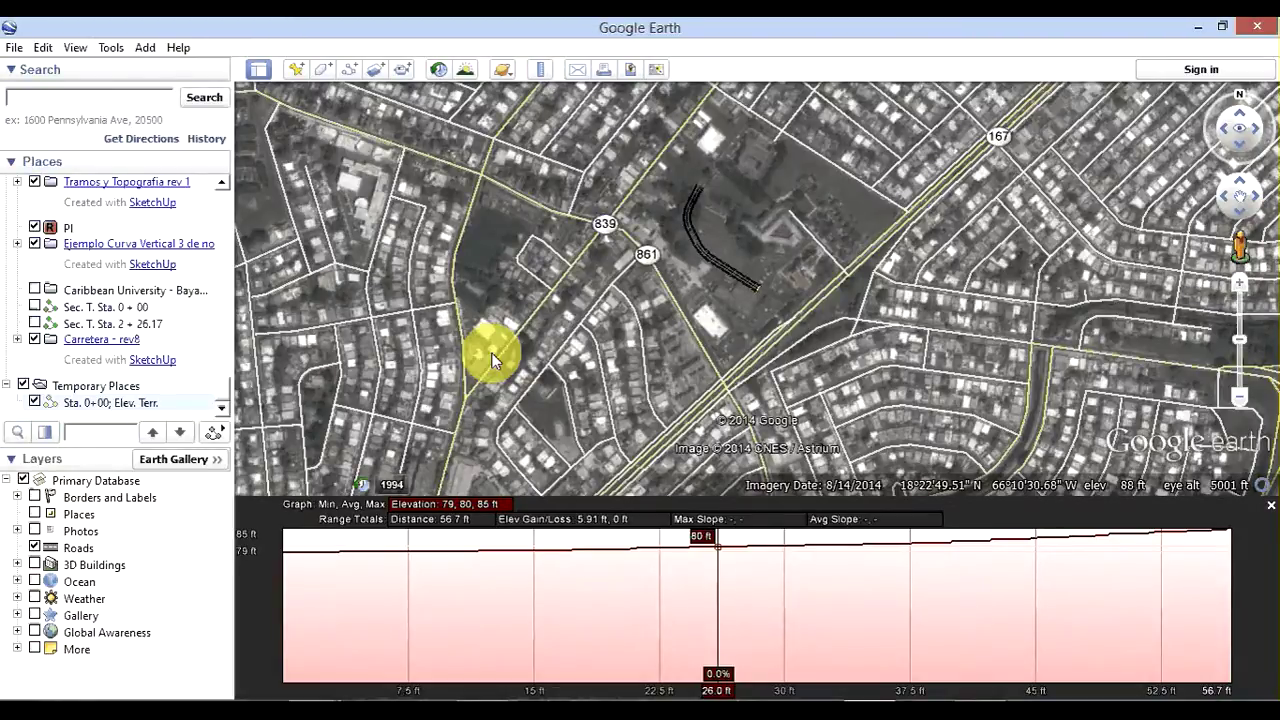
{"action": "double_click", "coordinate": [740, 300]}
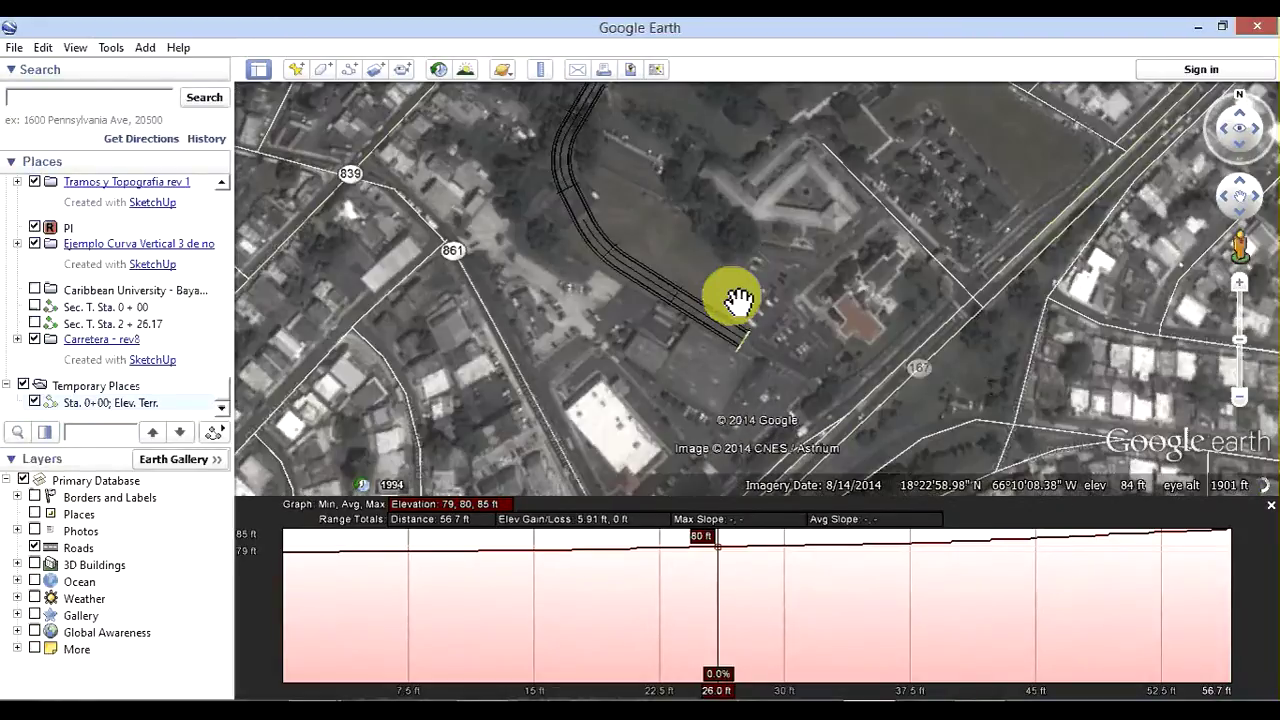
{"action": "double_click", "coordinate": [738, 300]}
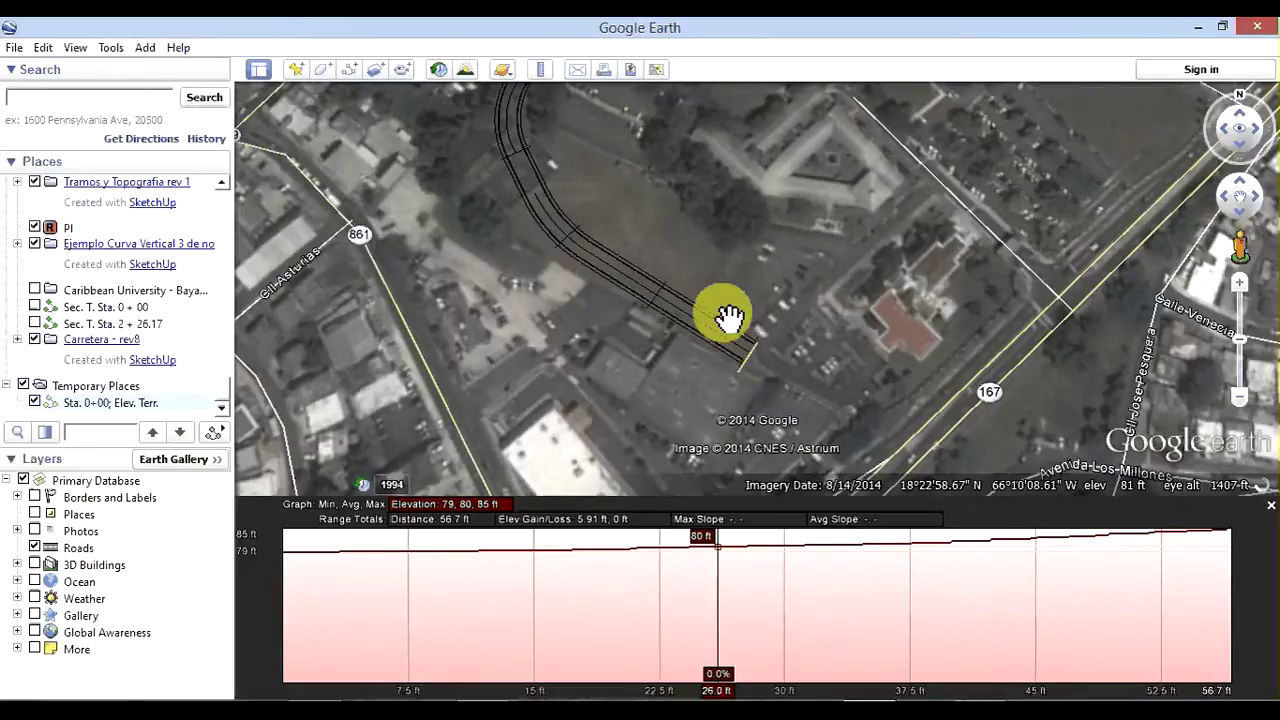
{"action": "left_click", "coordinate": [75, 47]}
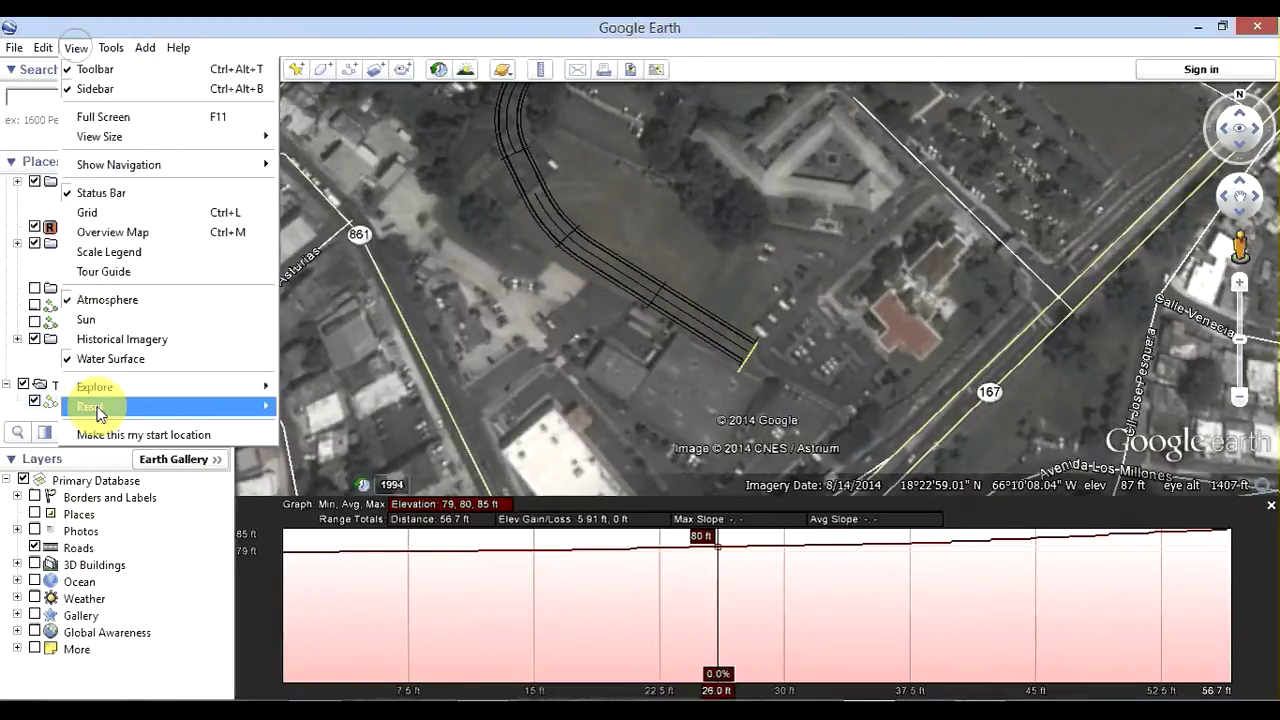
{"action": "left_click", "coordinate": [750, 363]}
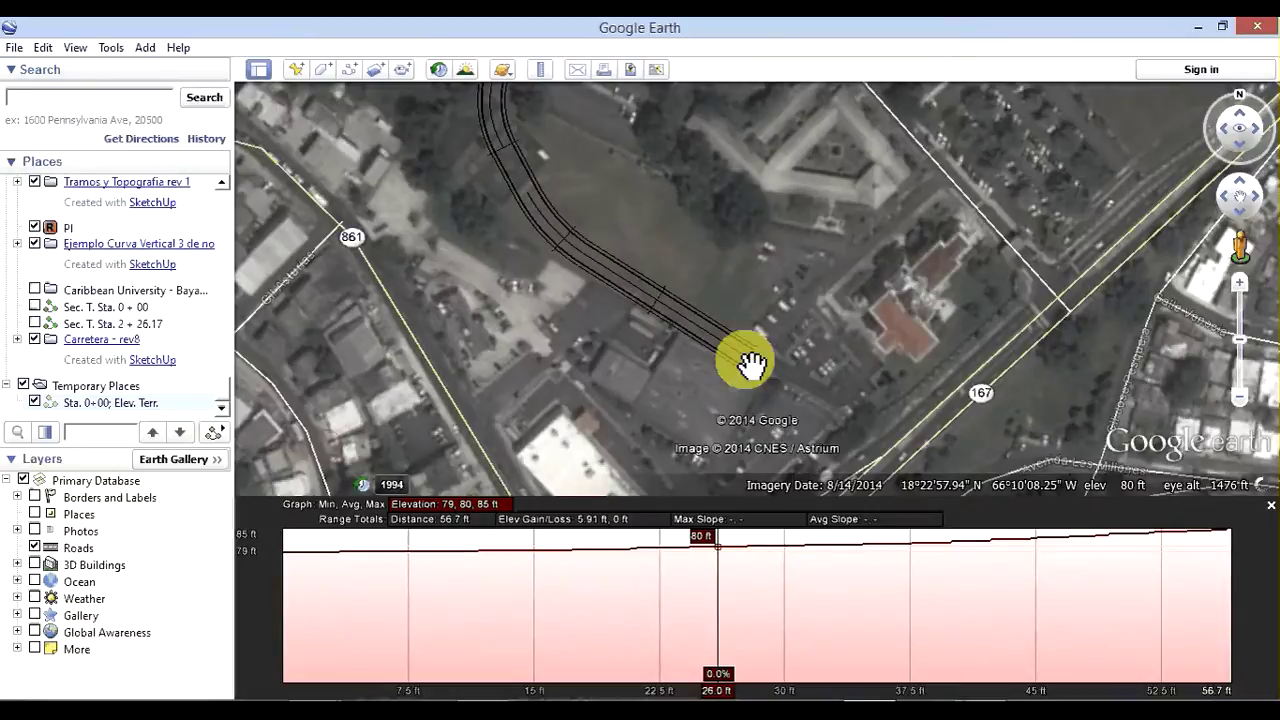
{"action": "scroll", "coordinate": [750, 363], "scroll_direction": "up", "scroll_amount": 2}
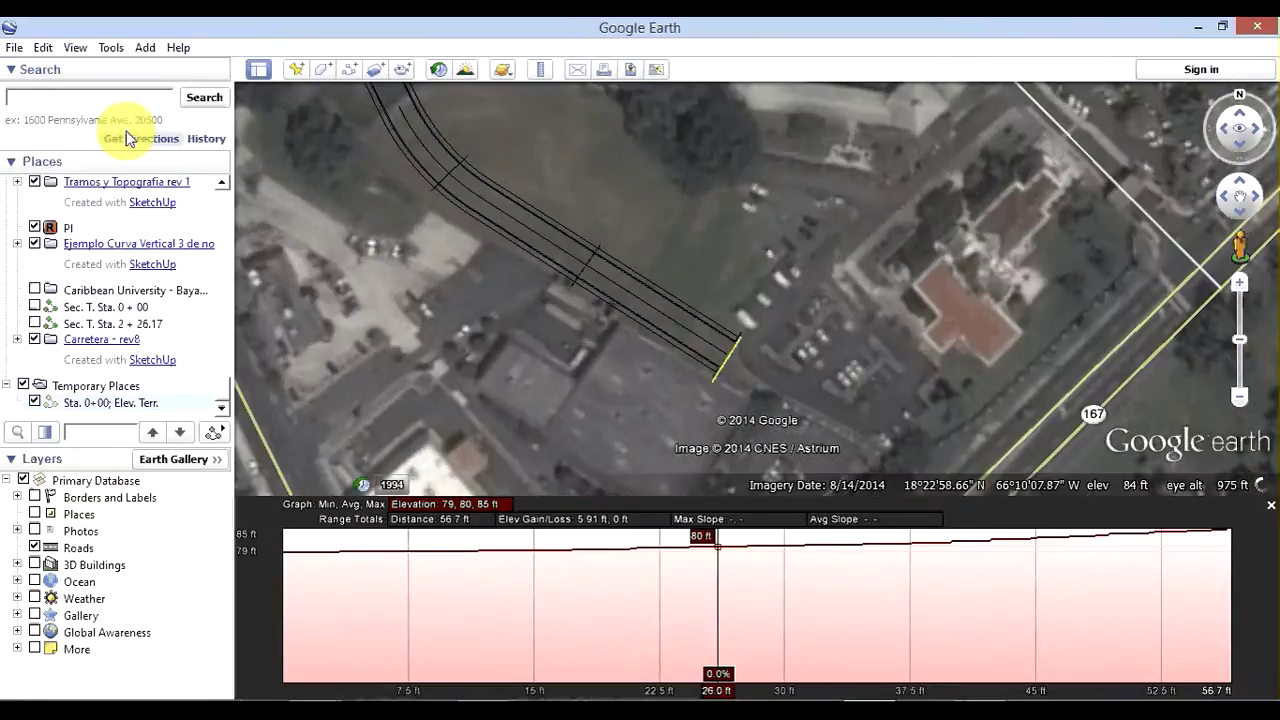
{"action": "left_click", "coordinate": [43, 47]}
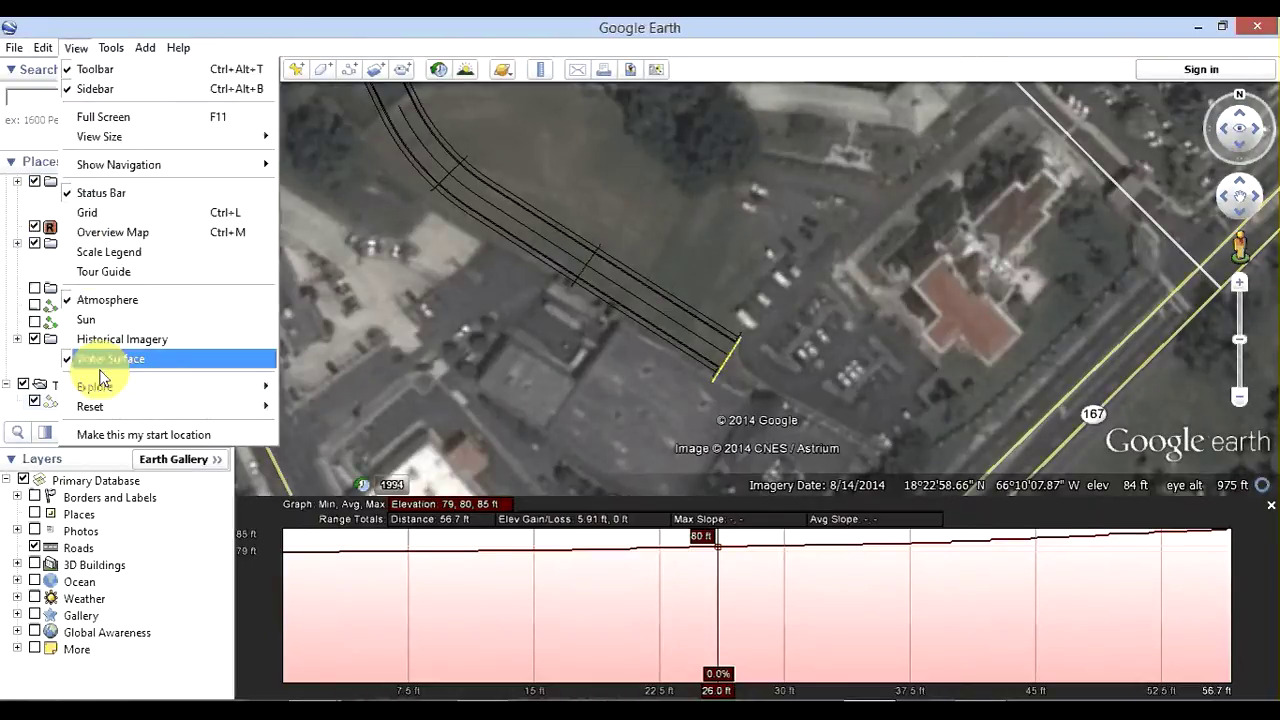
{"action": "left_click", "coordinate": [99, 362]}
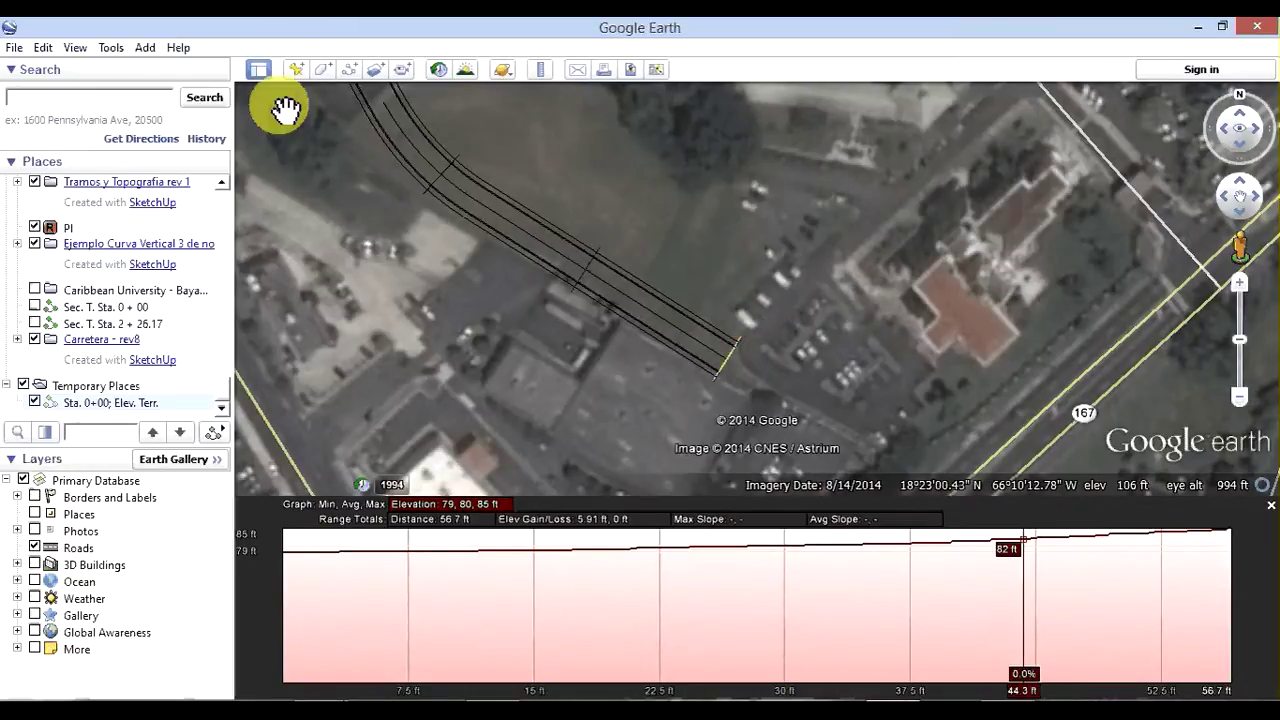
- Set Units of Measurement to Meters, Kilometers in the Options dialog and apply it
{"action": "left_click", "coordinate": [112, 48]}
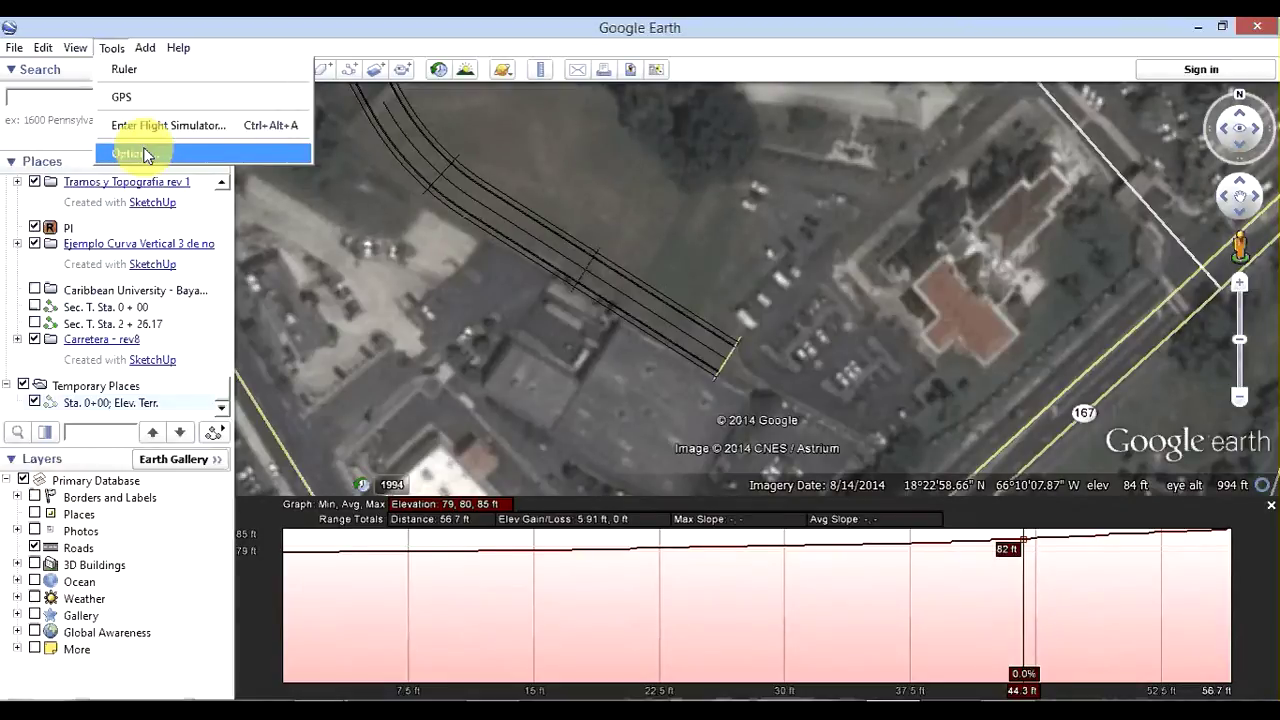
{"action": "left_click", "coordinate": [147, 155]}
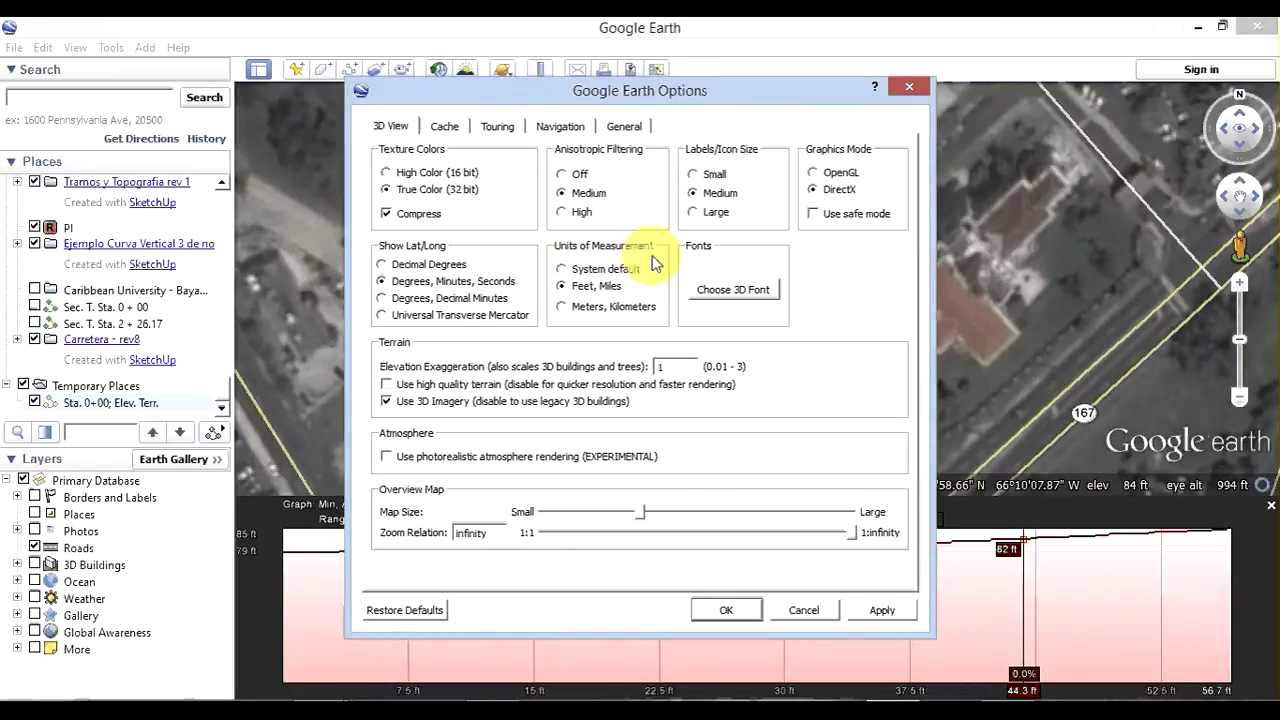
{"action": "left_click", "coordinate": [564, 310]}
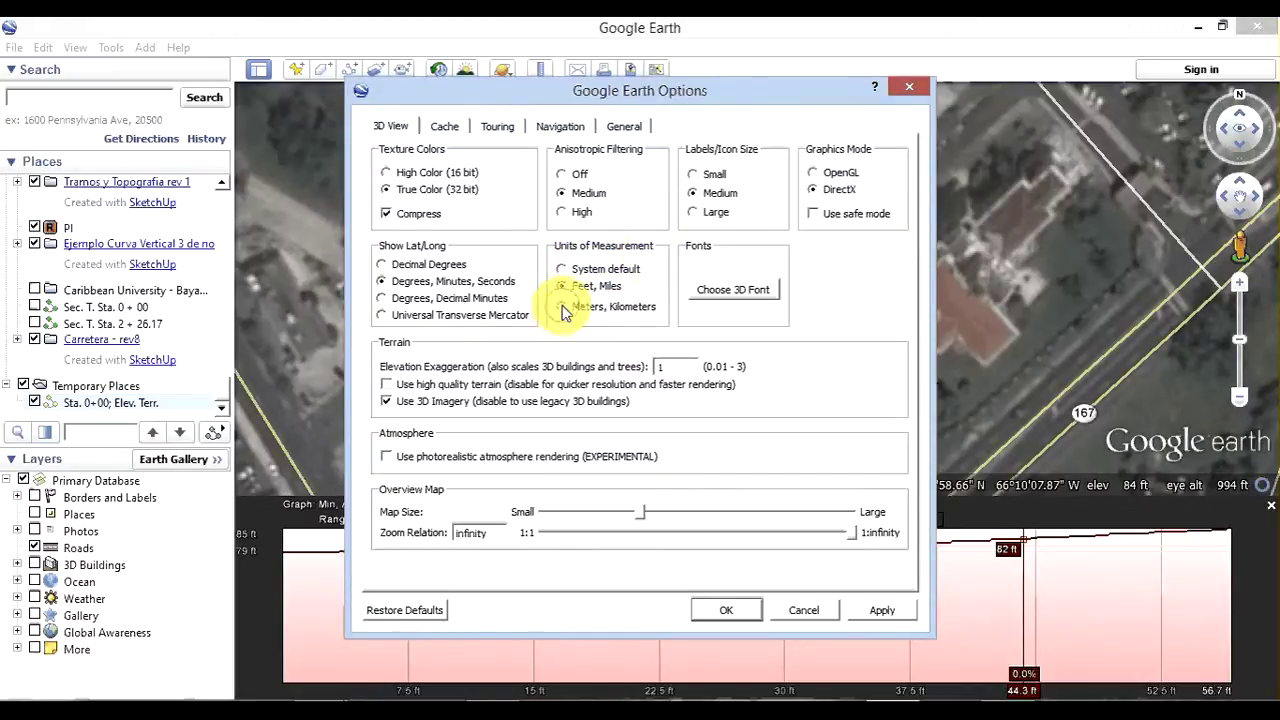
{"action": "left_click", "coordinate": [562, 310]}
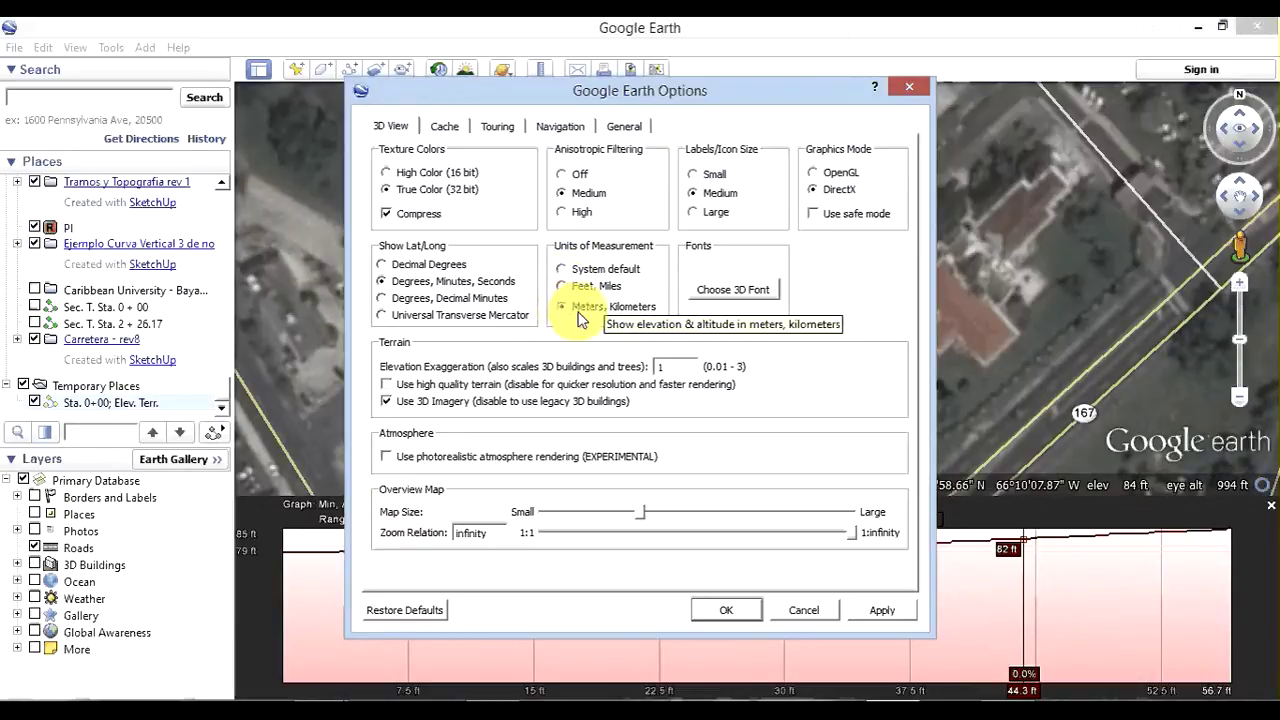
{"action": "left_click", "coordinate": [876, 610]}
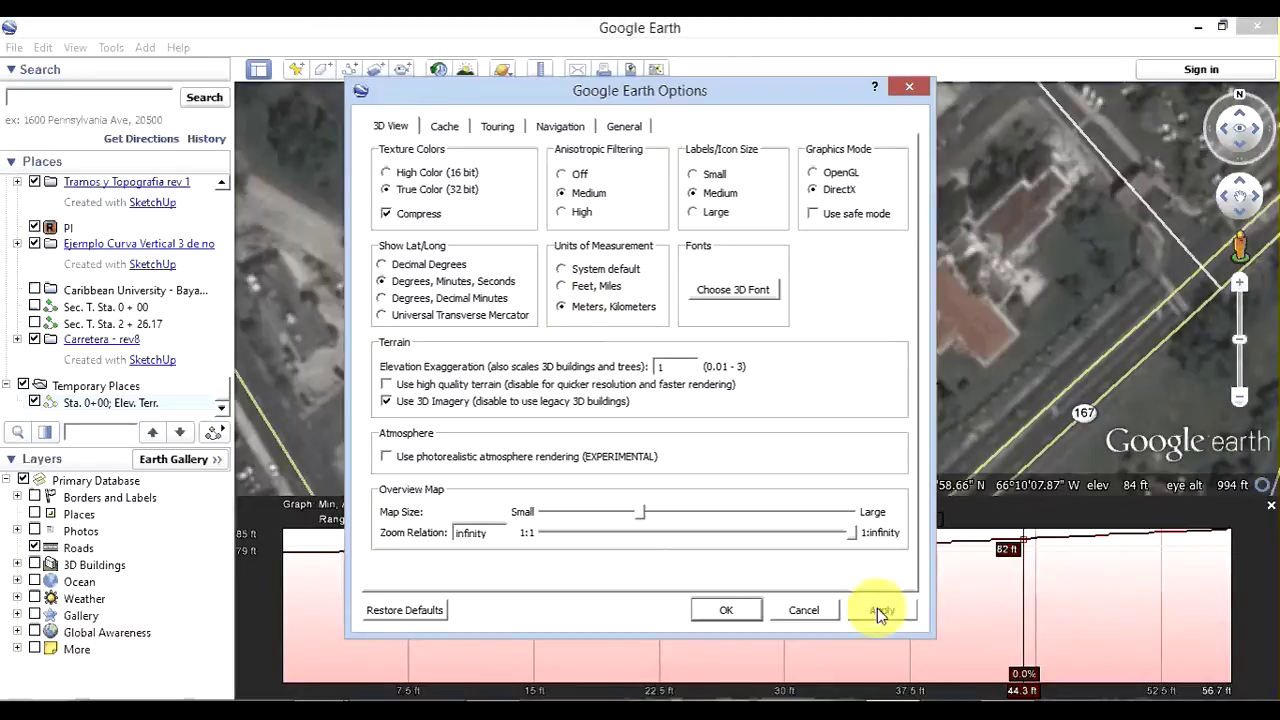
{"action": "left_click", "coordinate": [566, 290]}
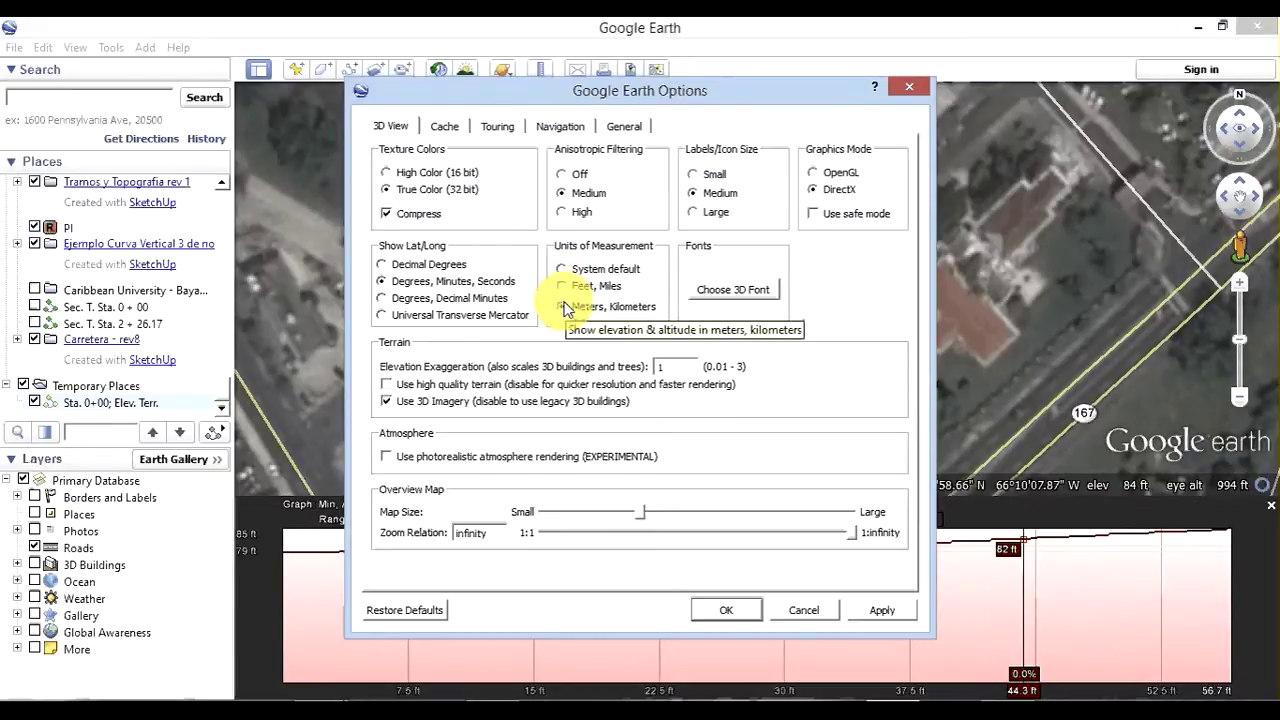
{"action": "left_click", "coordinate": [563, 306]}
{"action": "left_click", "coordinate": [874, 617]}
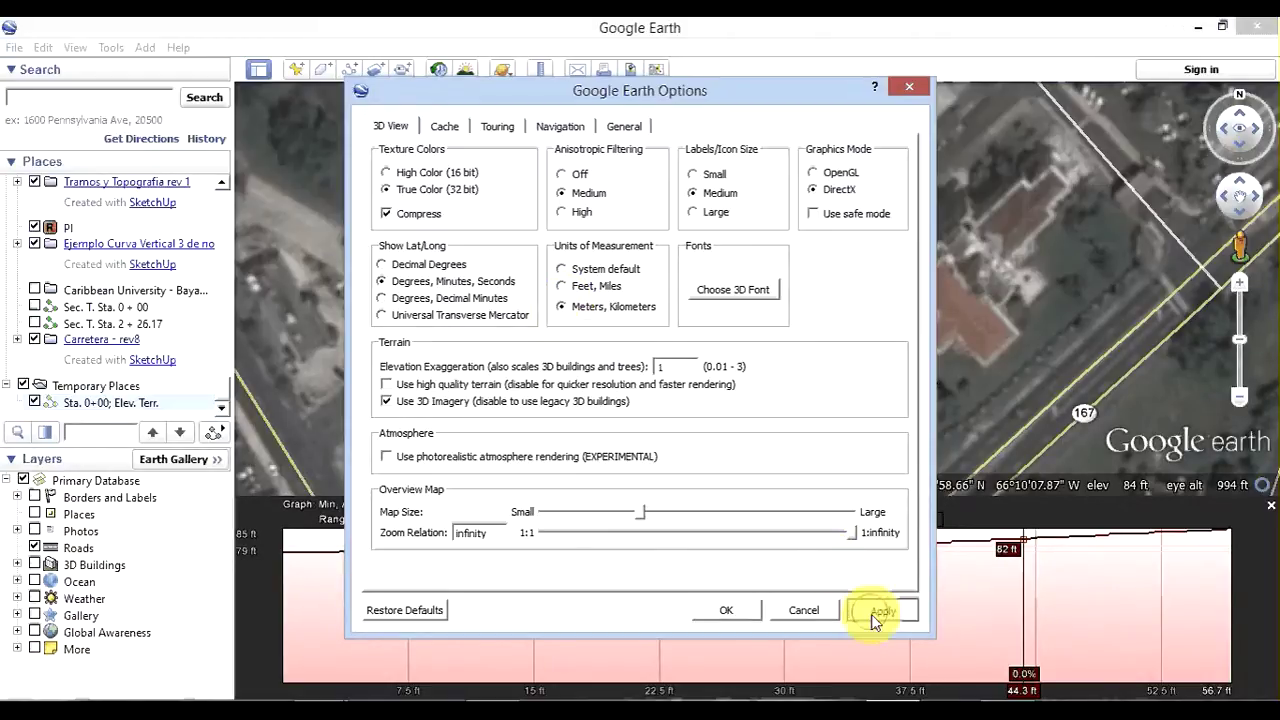
{"action": "left_click", "coordinate": [758, 612]}
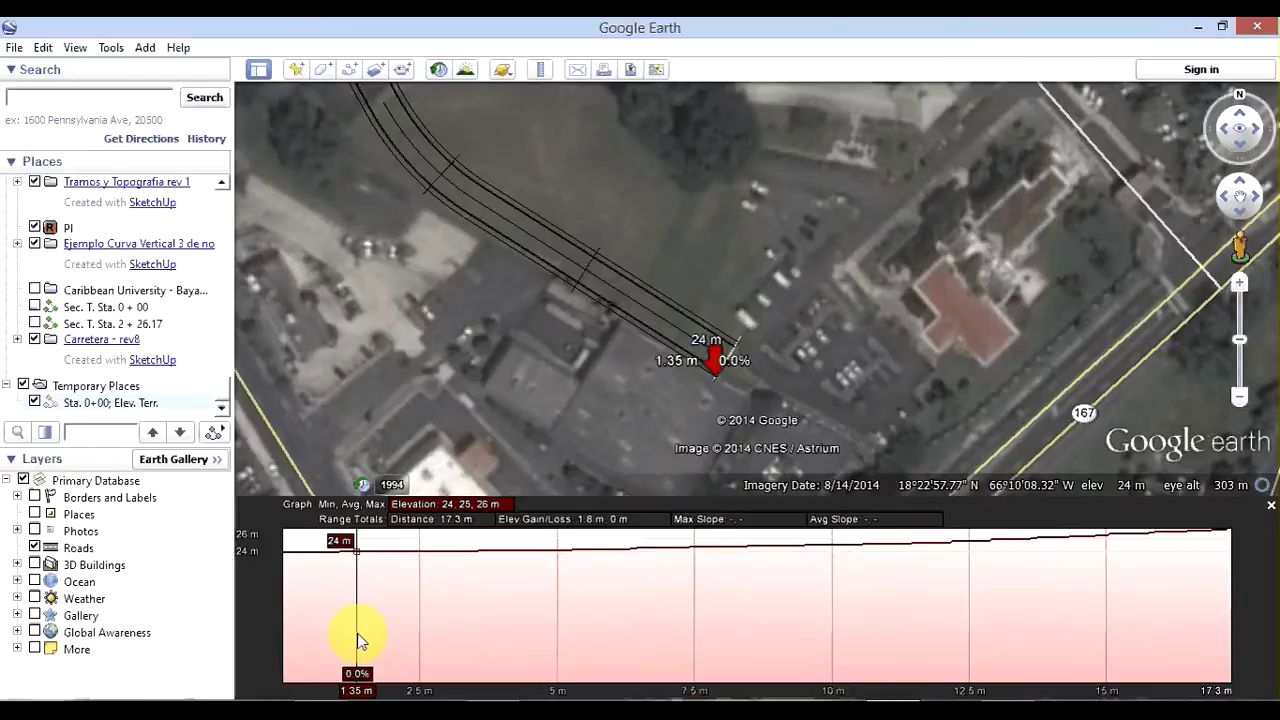
- Close the elevation profile panel after checking the 17.3 m metric readings
{"action": "left_click", "coordinate": [1270, 506]}
{"action": "mouse_move", "coordinate": [1010, 694]}
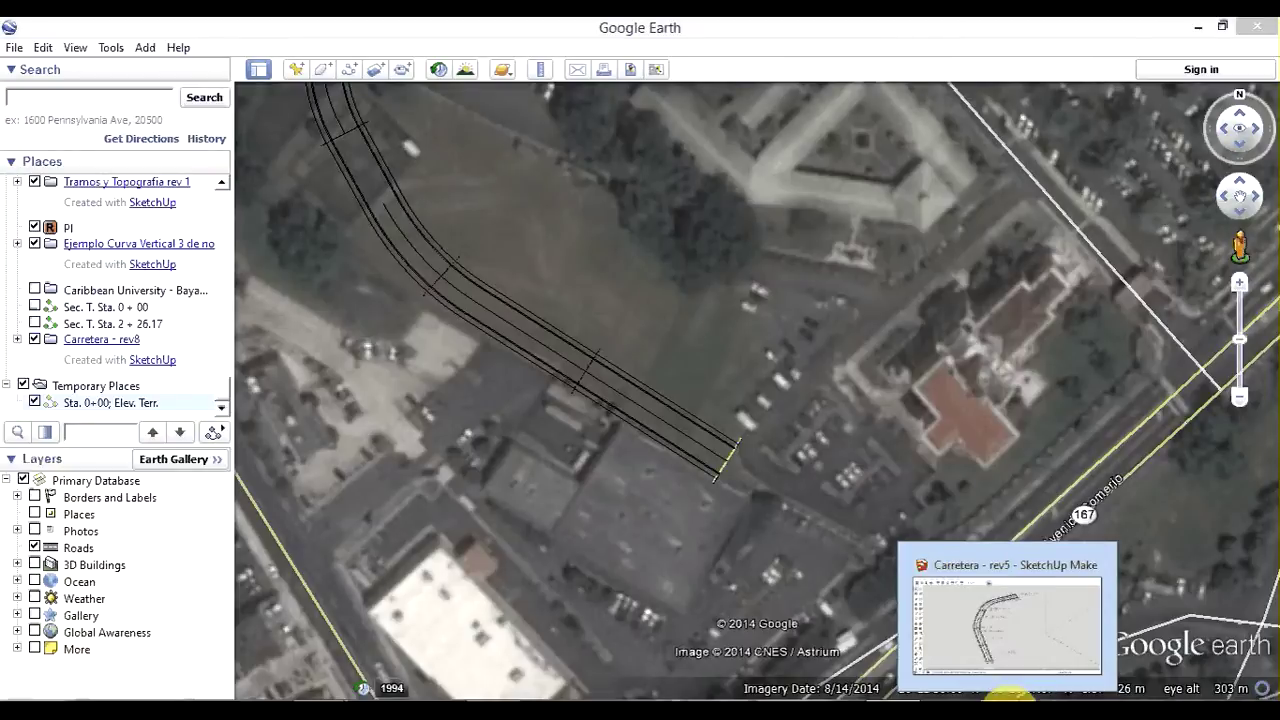
- Check the road's cross-section layer in SketchUp, then return to the Google Earth road view
{"action": "left_click", "coordinate": [1008, 696]}
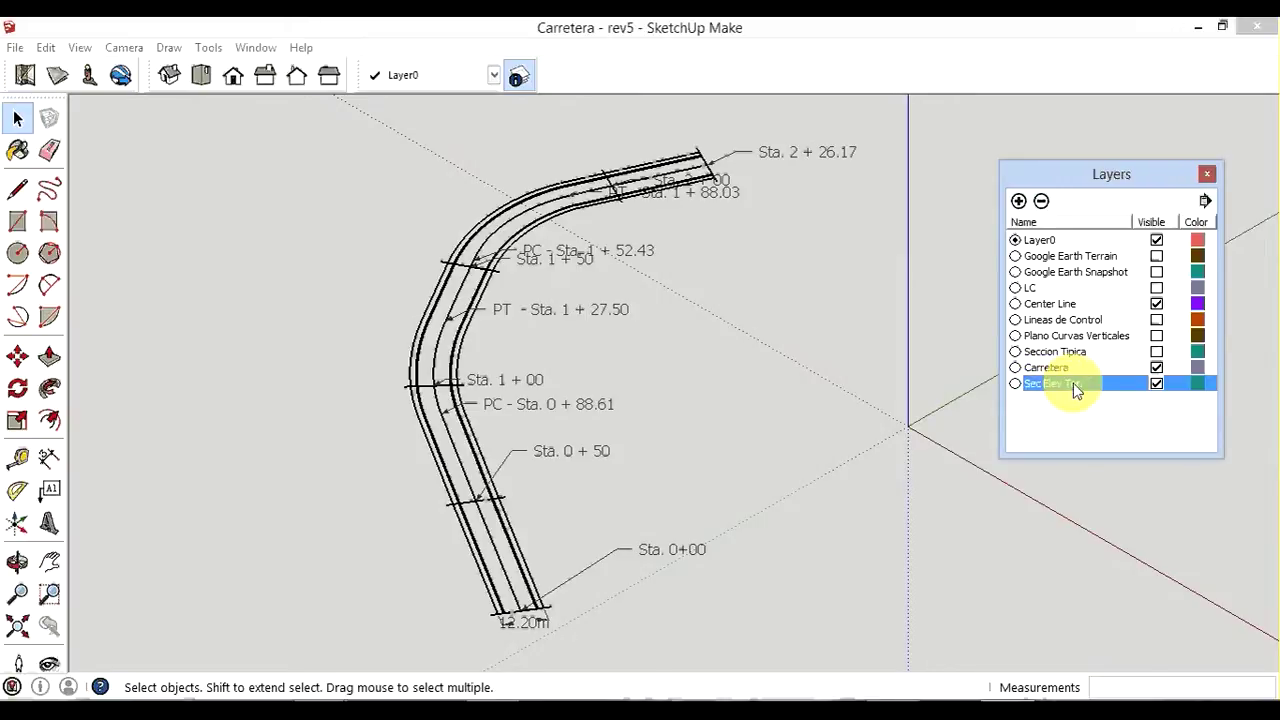
{"action": "left_click", "coordinate": [1157, 384]}
{"action": "left_click", "coordinate": [1157, 384]}
{"action": "left_click", "coordinate": [884, 693]}
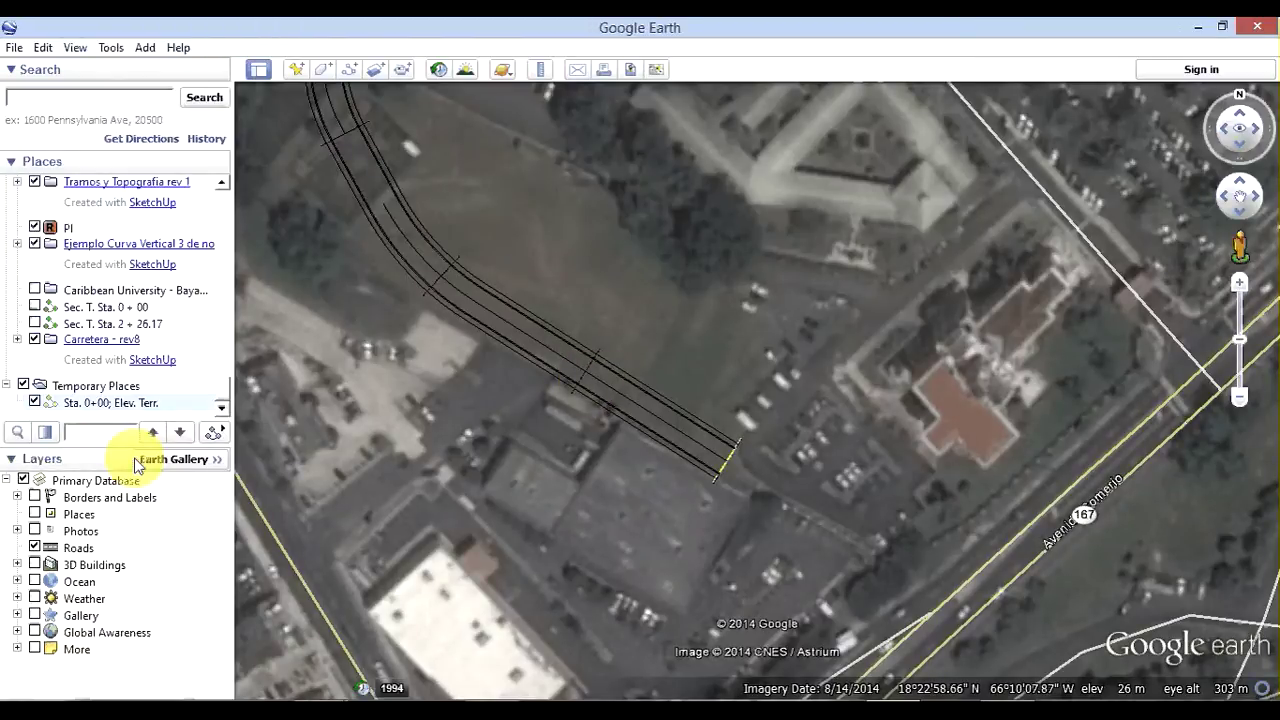
- Draw a 50.99 ft Ruler line across the road and save it as path 'Sta. 0+50; Elev. Terr.'
{"action": "left_click", "coordinate": [536, 69]}
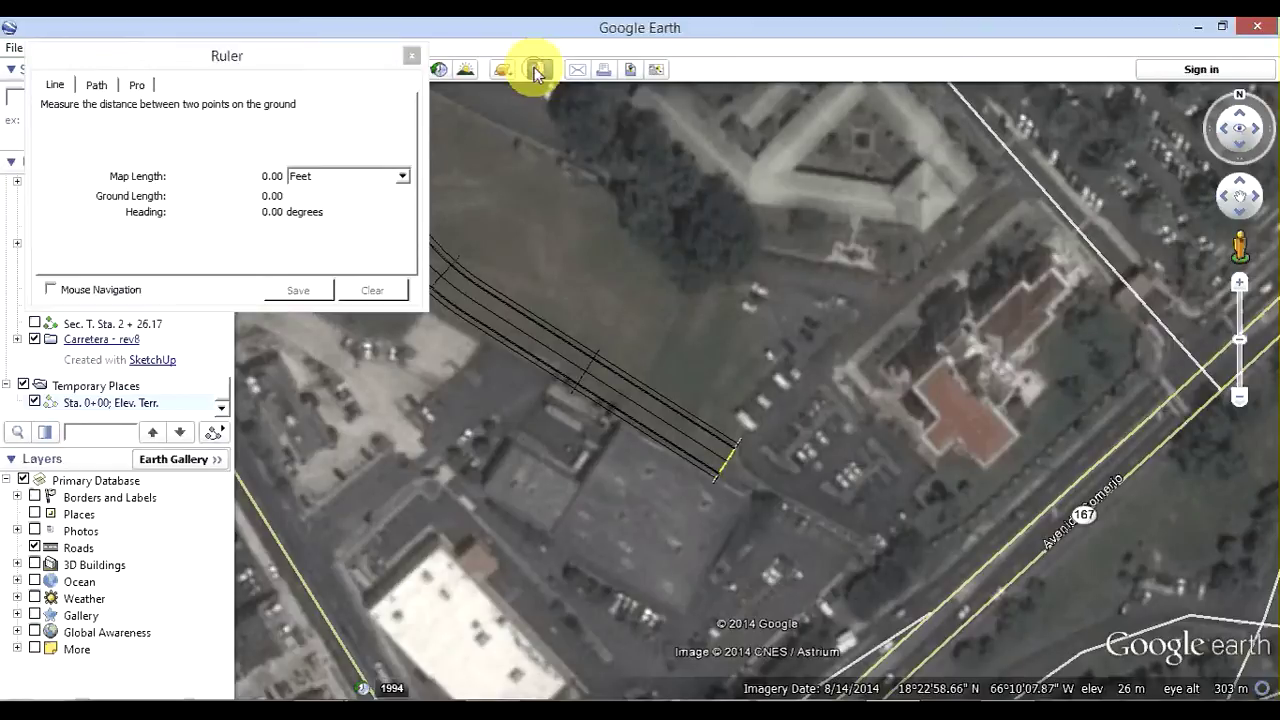
{"action": "left_click", "coordinate": [572, 393]}
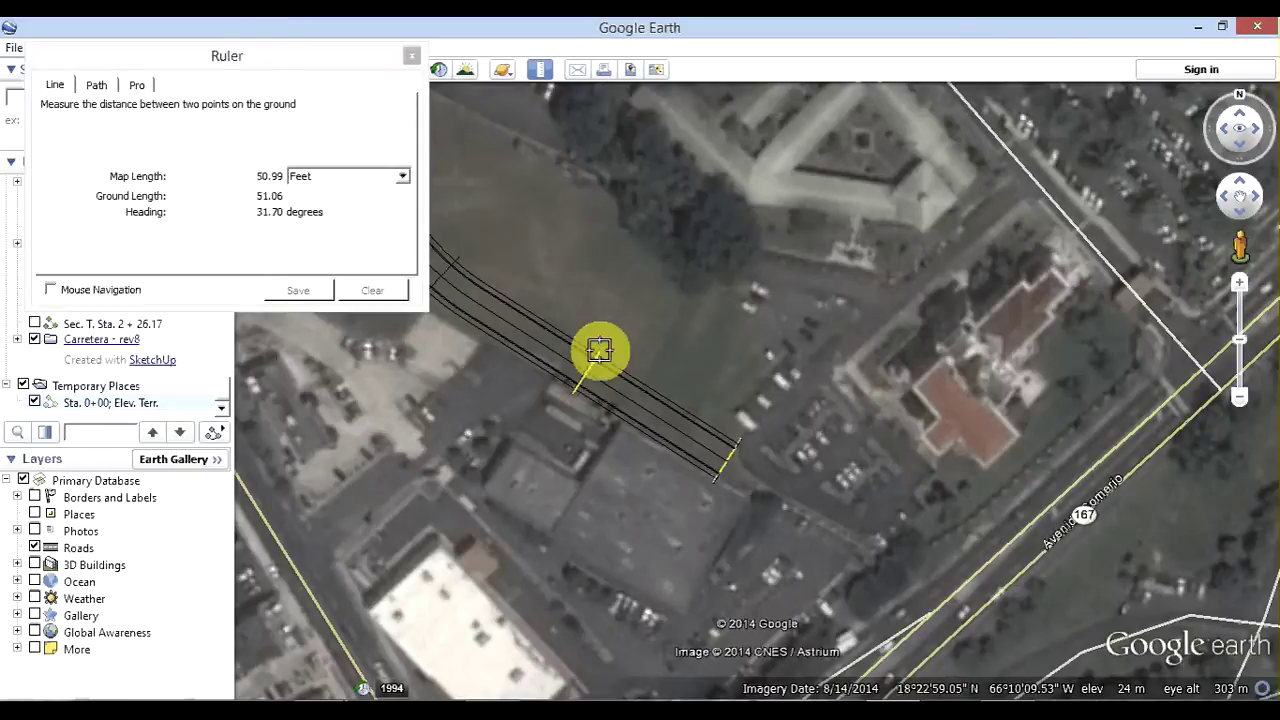
{"action": "left_click", "coordinate": [598, 350]}
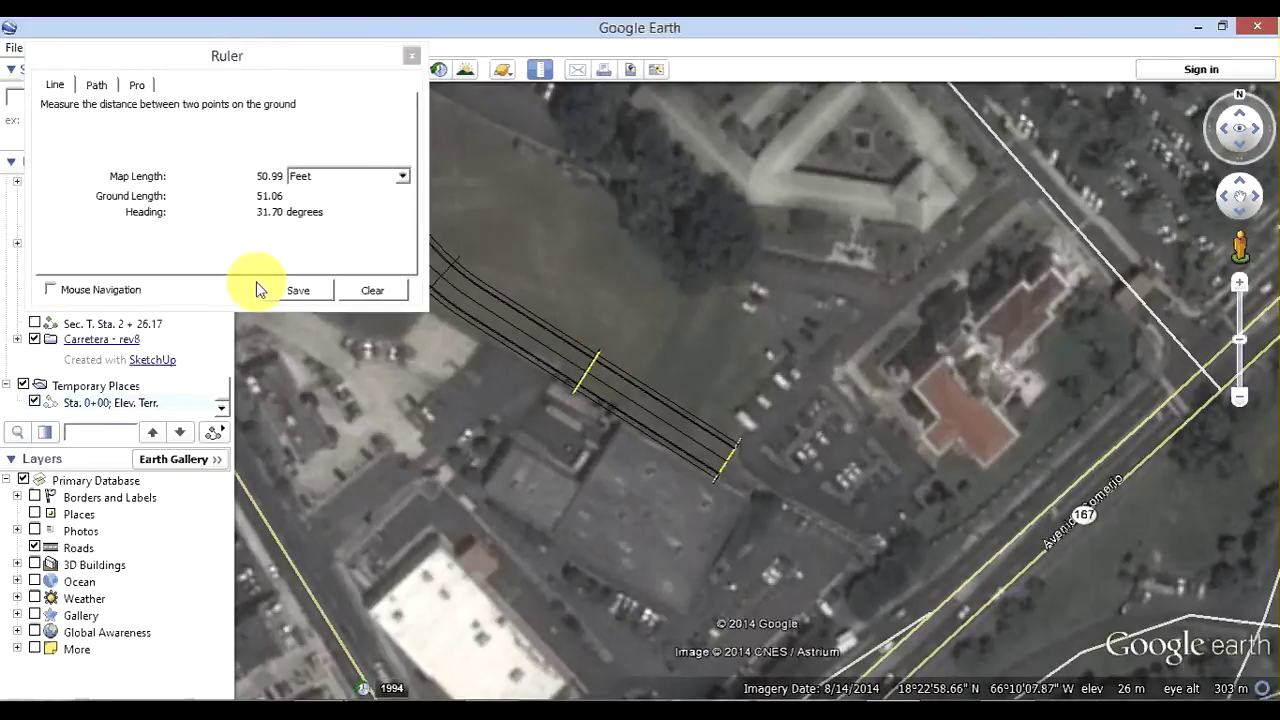
{"action": "left_click", "coordinate": [257, 284]}
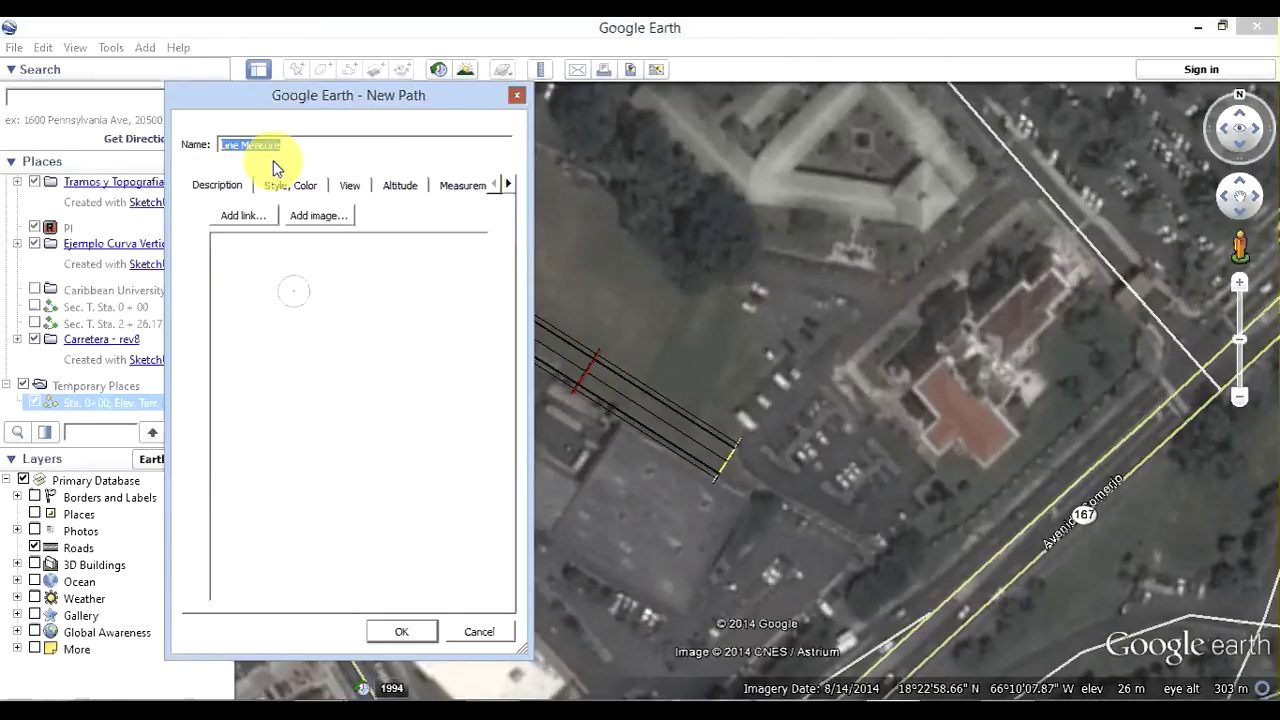
{"action": "type", "text": "S"}
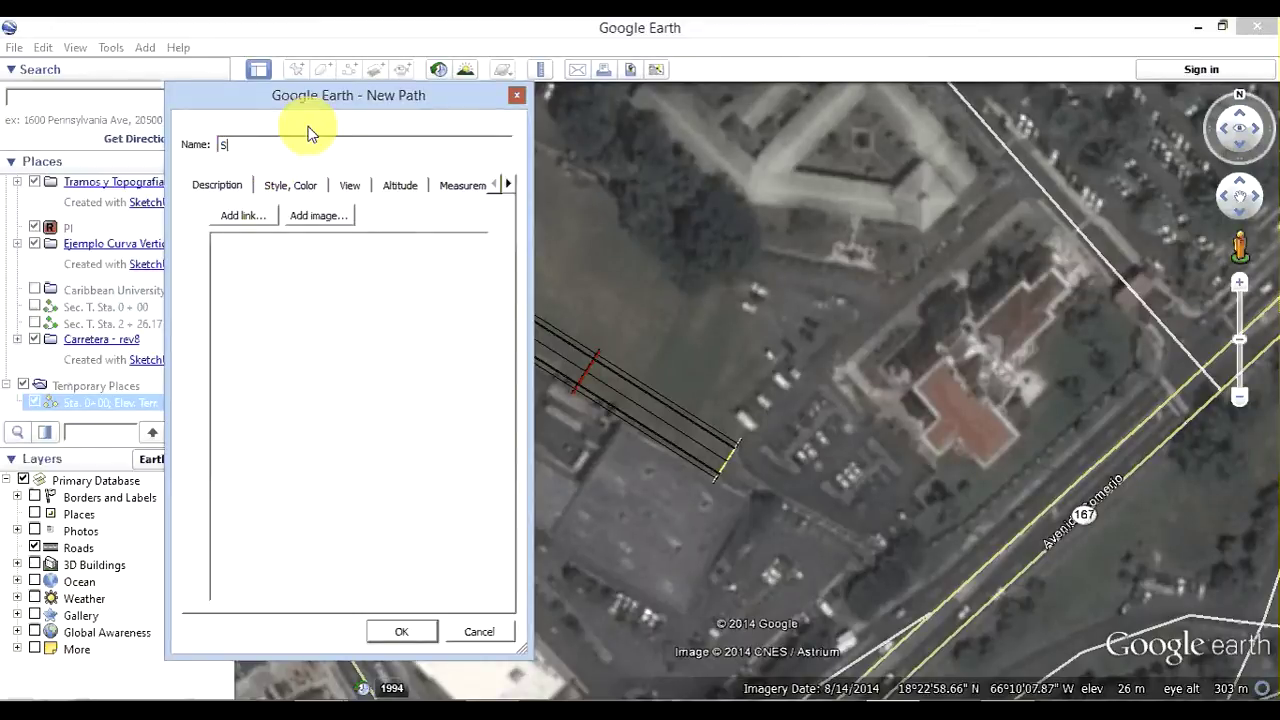
{"action": "type", "text": "ta."}
{"action": "type", "text": " 0"}
{"action": "type", "text": "+"}
{"action": "type", "text": "50;"}
{"action": "type", "text": " Ele"}
{"action": "type", "text": "v"}
{"action": "type", "text": ". Ter"}
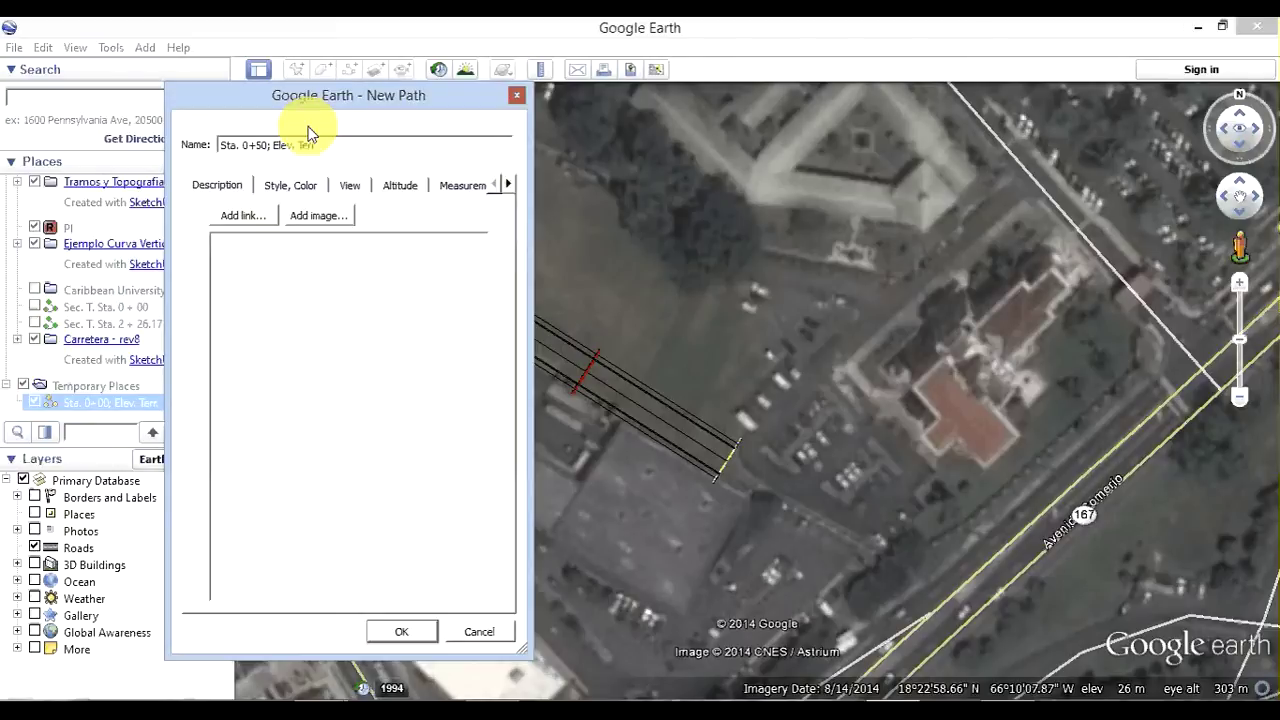
{"action": "type", "text": "r."}
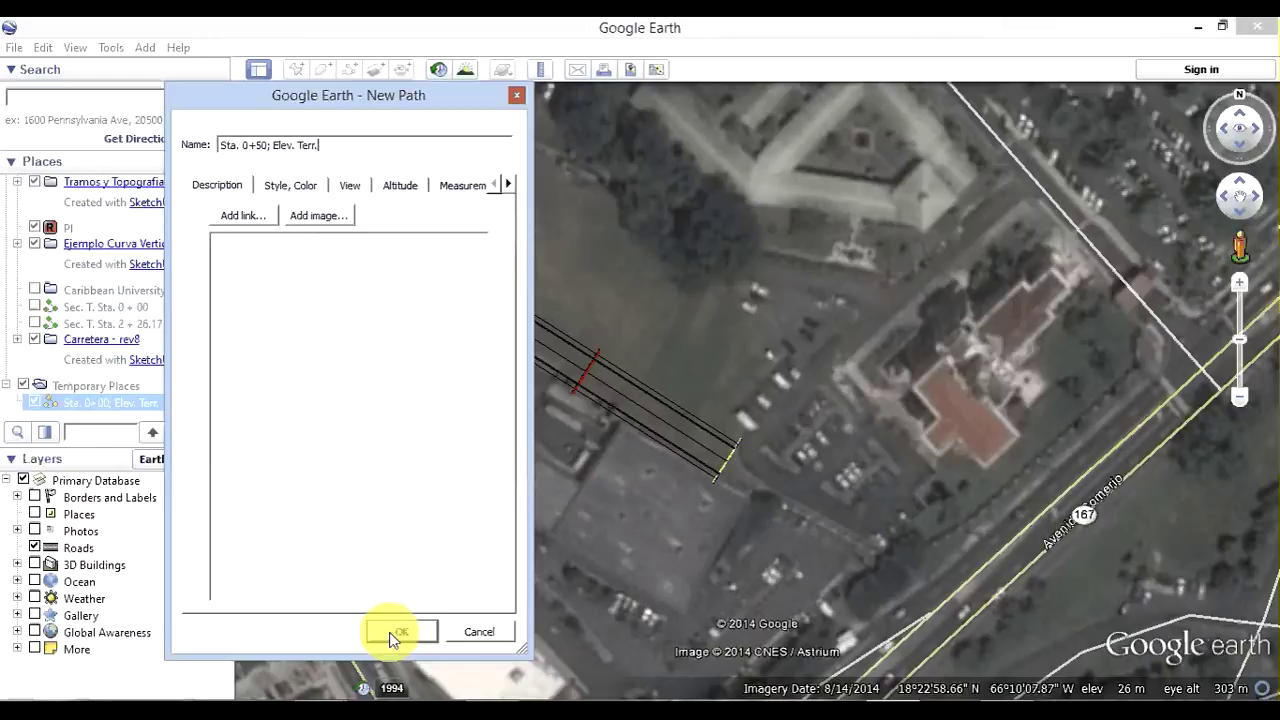
{"action": "left_click", "coordinate": [391, 634]}
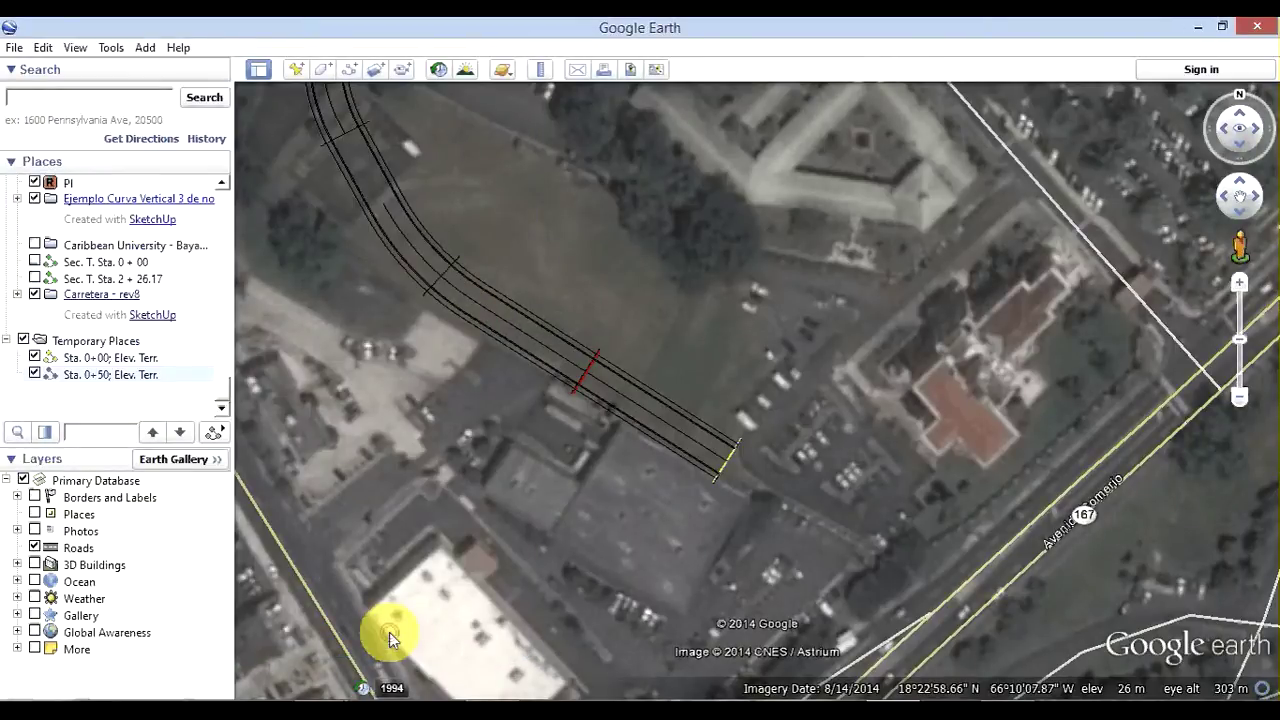
- Restyle the Sta. 0+50; Elev. Terr. path's line from red to yellow via Properties
{"action": "right_click", "coordinate": [588, 382]}
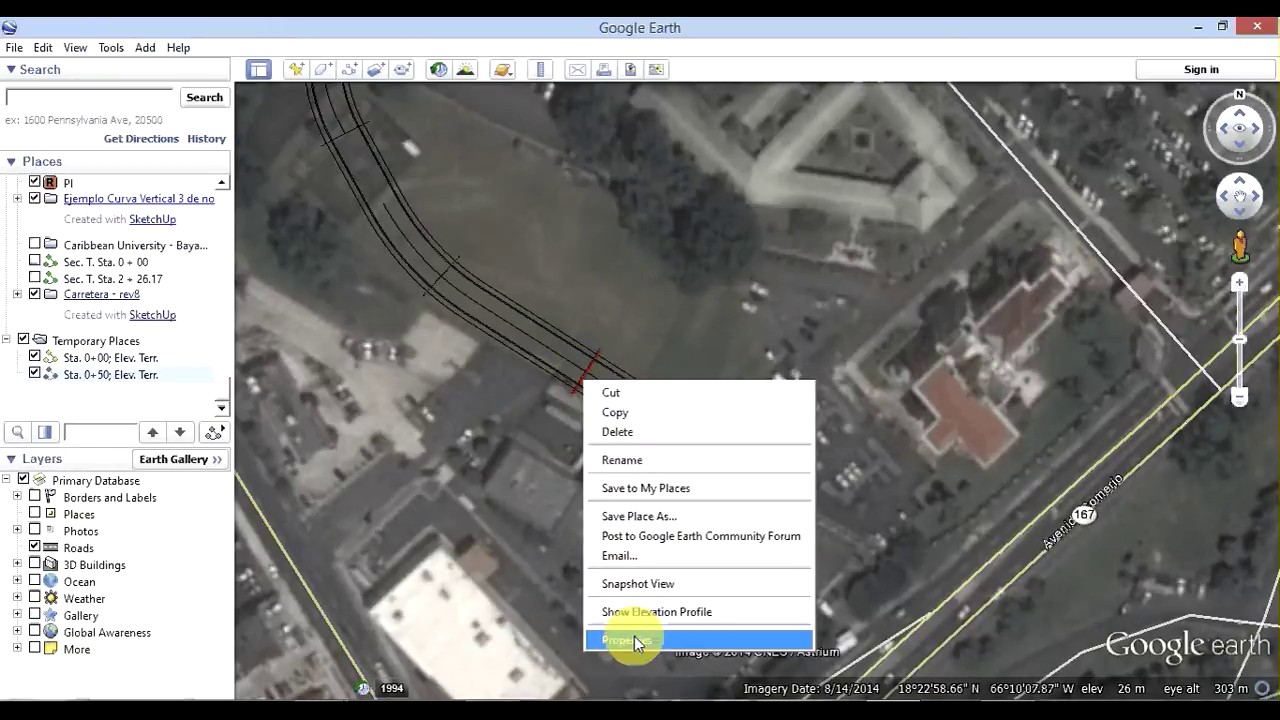
{"action": "left_click", "coordinate": [634, 640]}
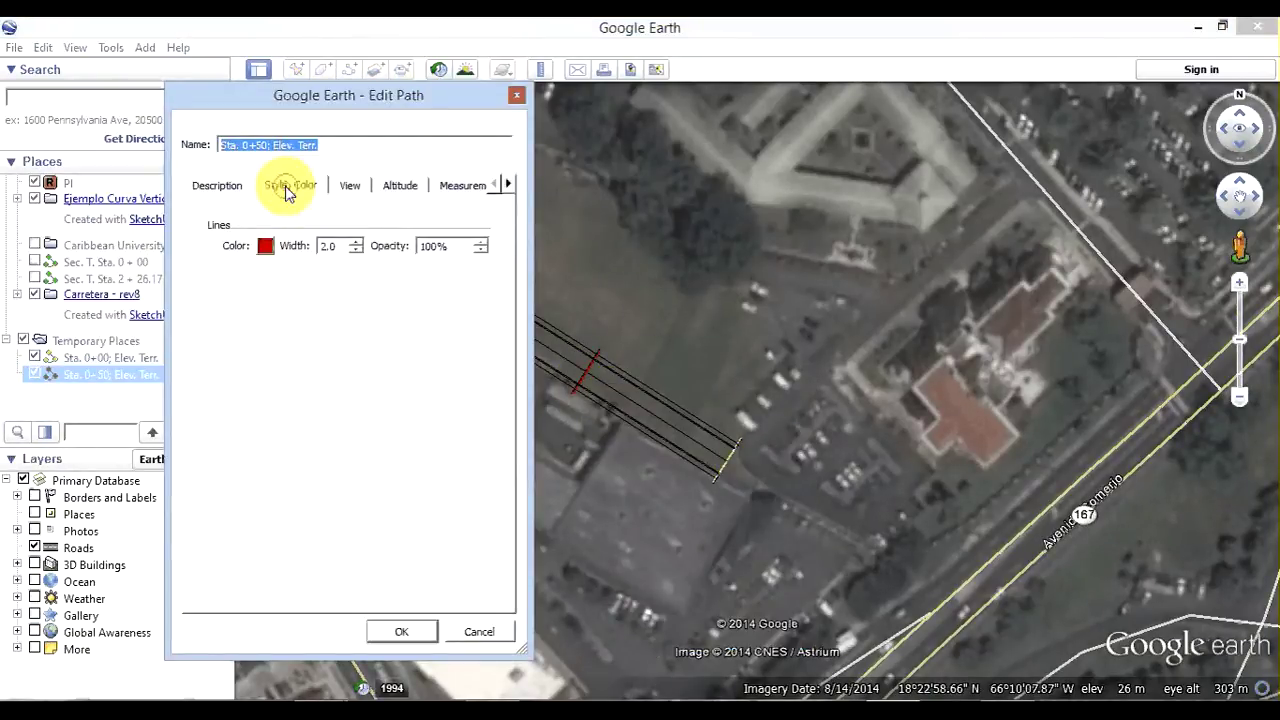
{"action": "left_click", "coordinate": [265, 245]}
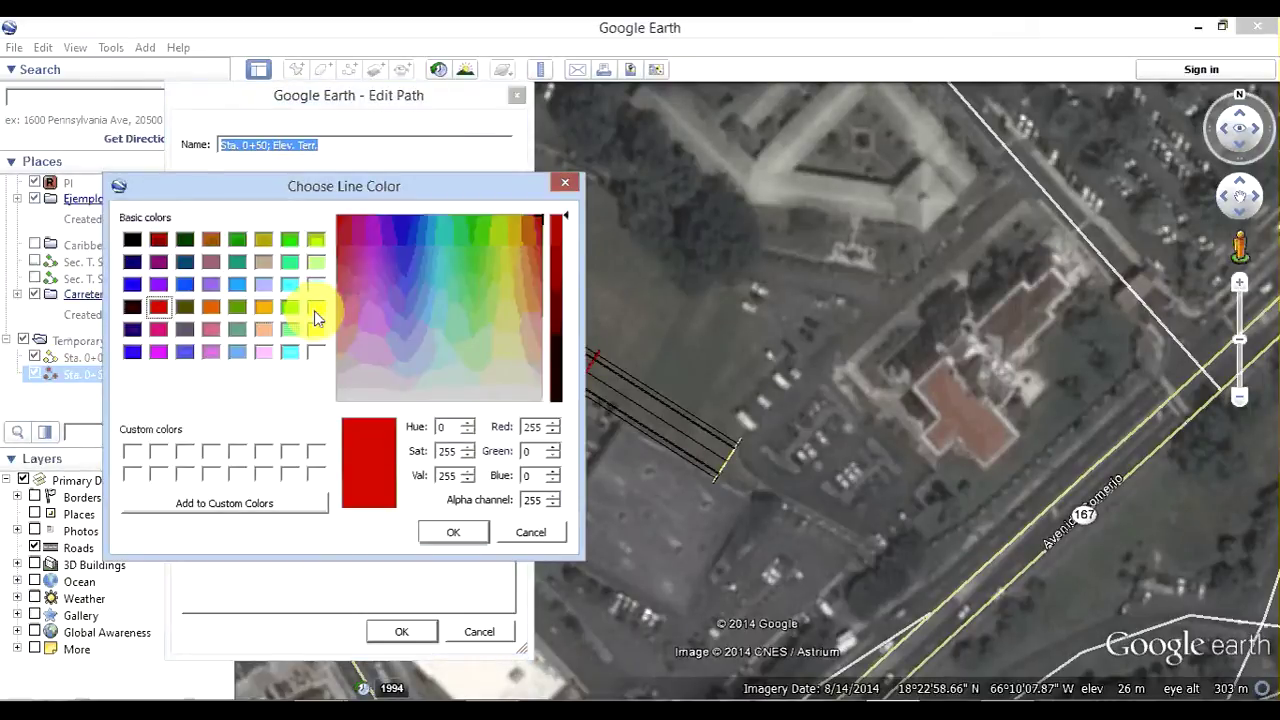
{"action": "left_click", "coordinate": [315, 307]}
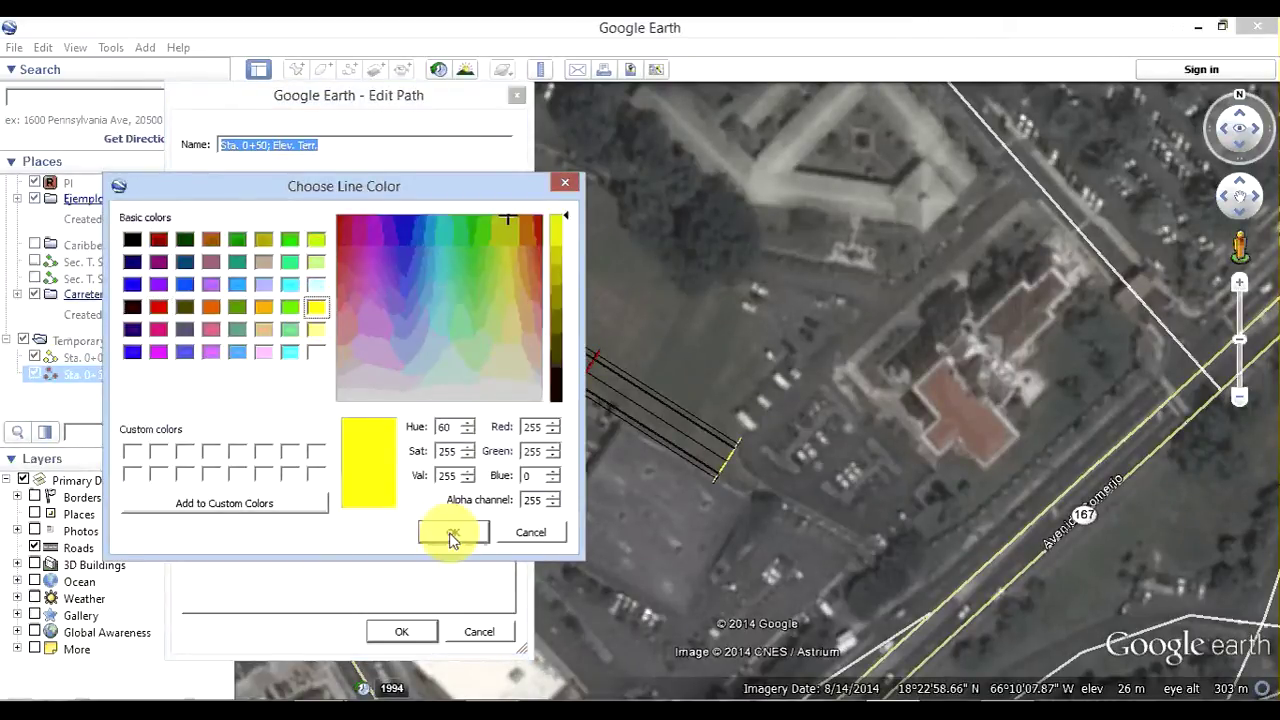
{"action": "left_click", "coordinate": [452, 535]}
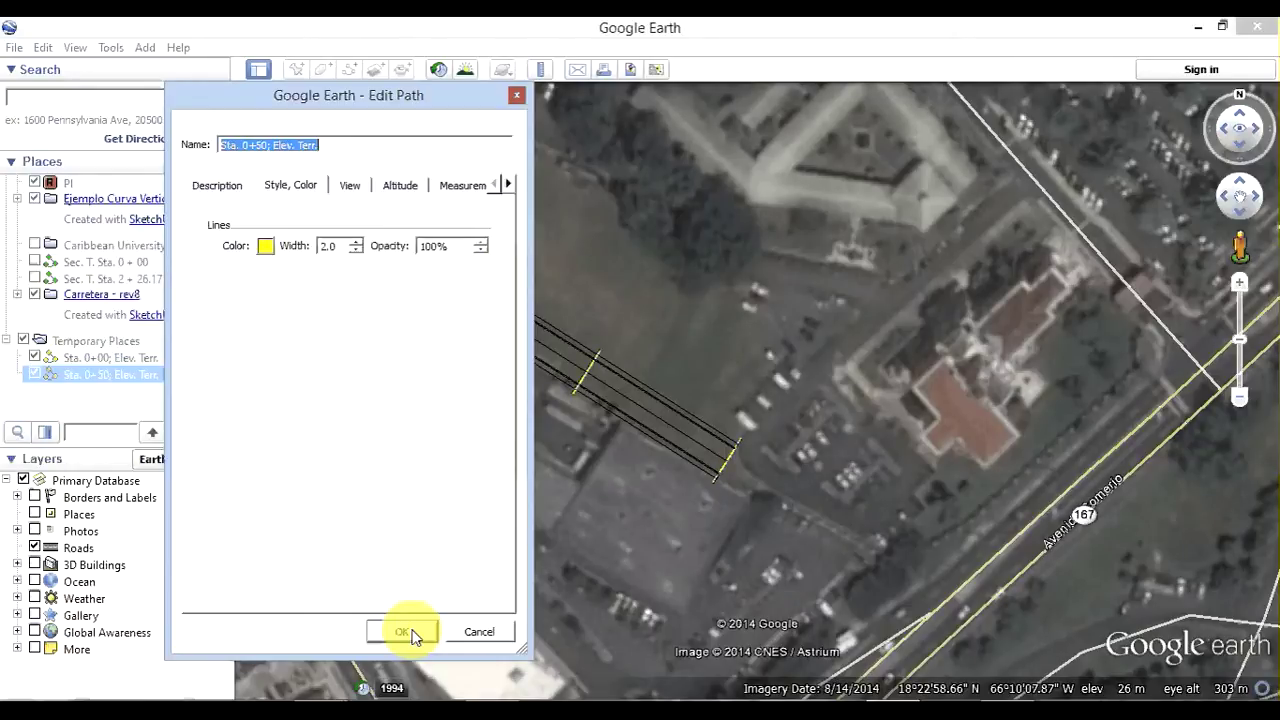
{"action": "left_click", "coordinate": [412, 634]}
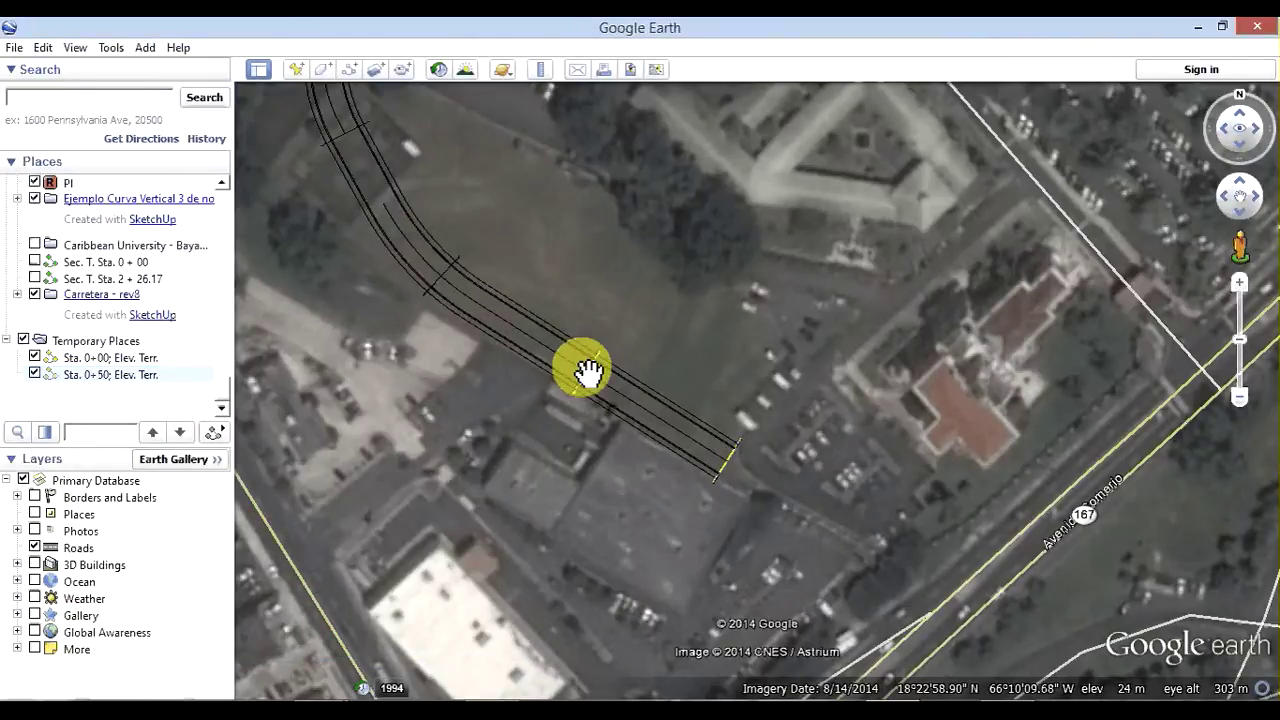
- Show the Sta. 0+50 path's elevation profile: 16.6 m long, 24–25 m elevation
{"action": "right_click", "coordinate": [589, 378]}
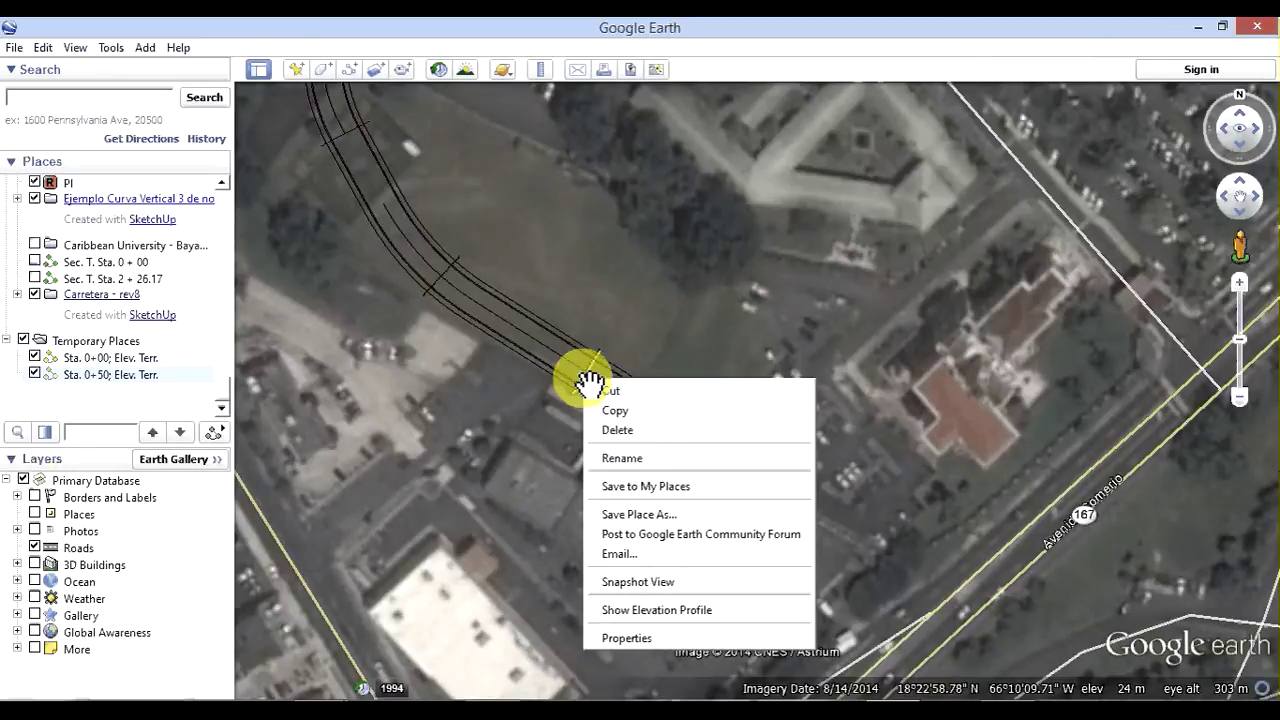
{"action": "left_click", "coordinate": [649, 612]}
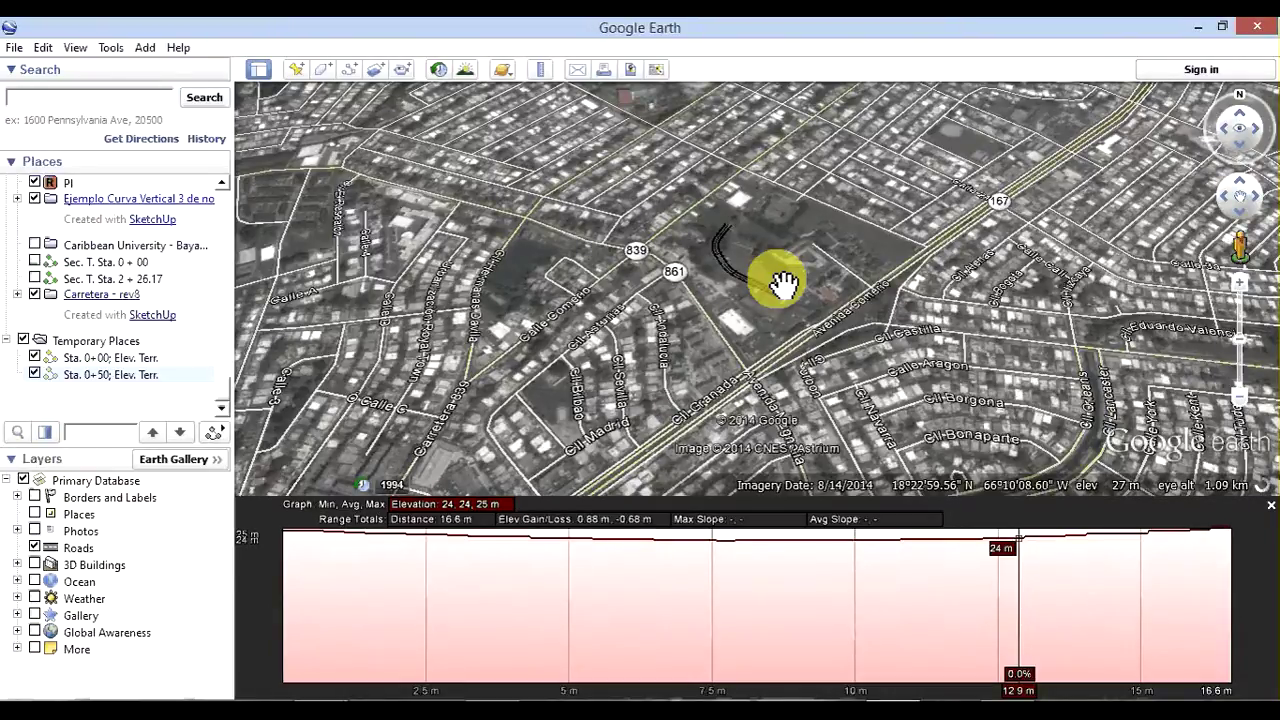
- Zoom in and centre on the Sta. 0+50 line, then reset the compass to north
{"action": "scroll", "coordinate": [783, 283], "scroll_direction": "up", "scroll_amount": 3}
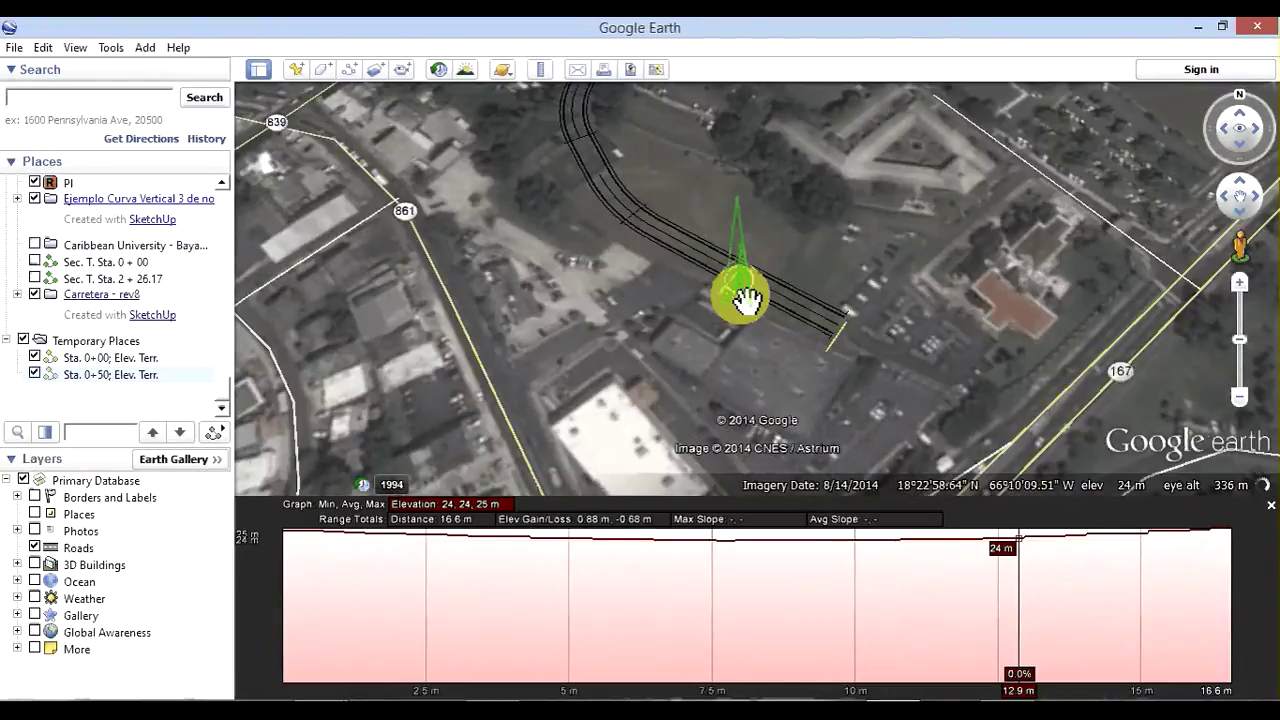
{"action": "scroll", "coordinate": [747, 299], "scroll_direction": "up", "scroll_amount": 3}
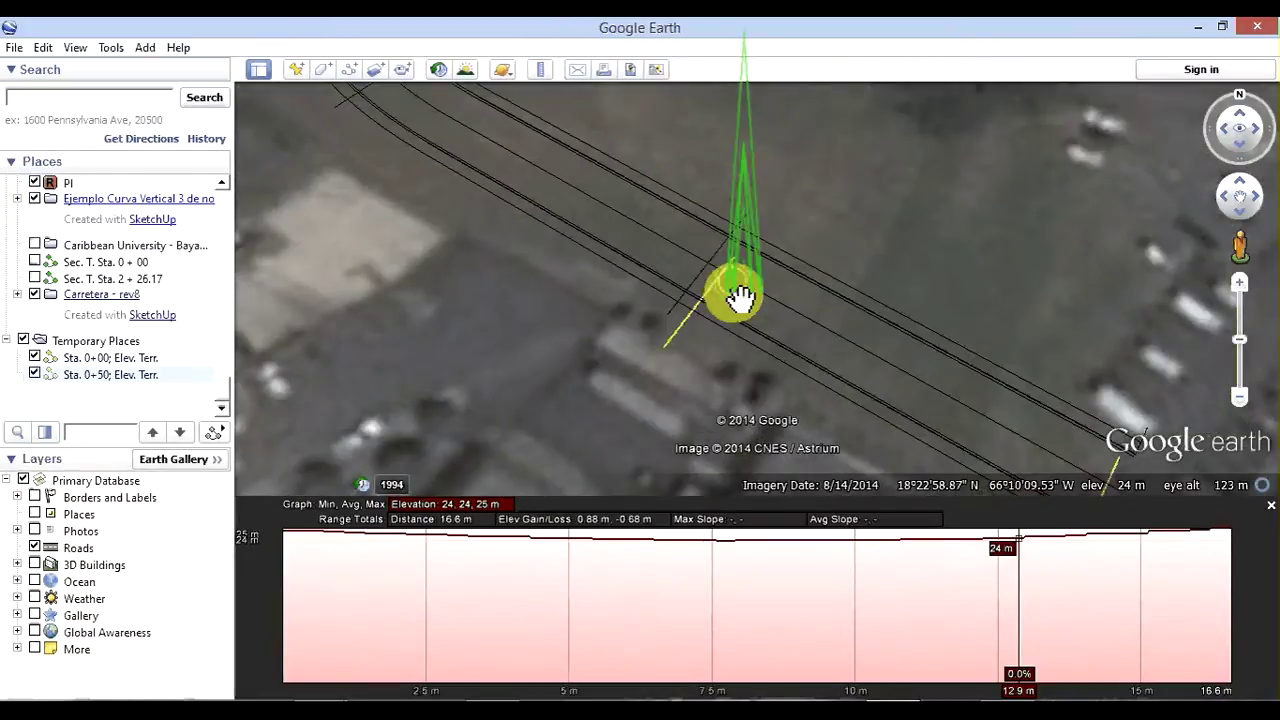
{"action": "scroll", "coordinate": [740, 298], "scroll_direction": "up", "scroll_amount": 2}
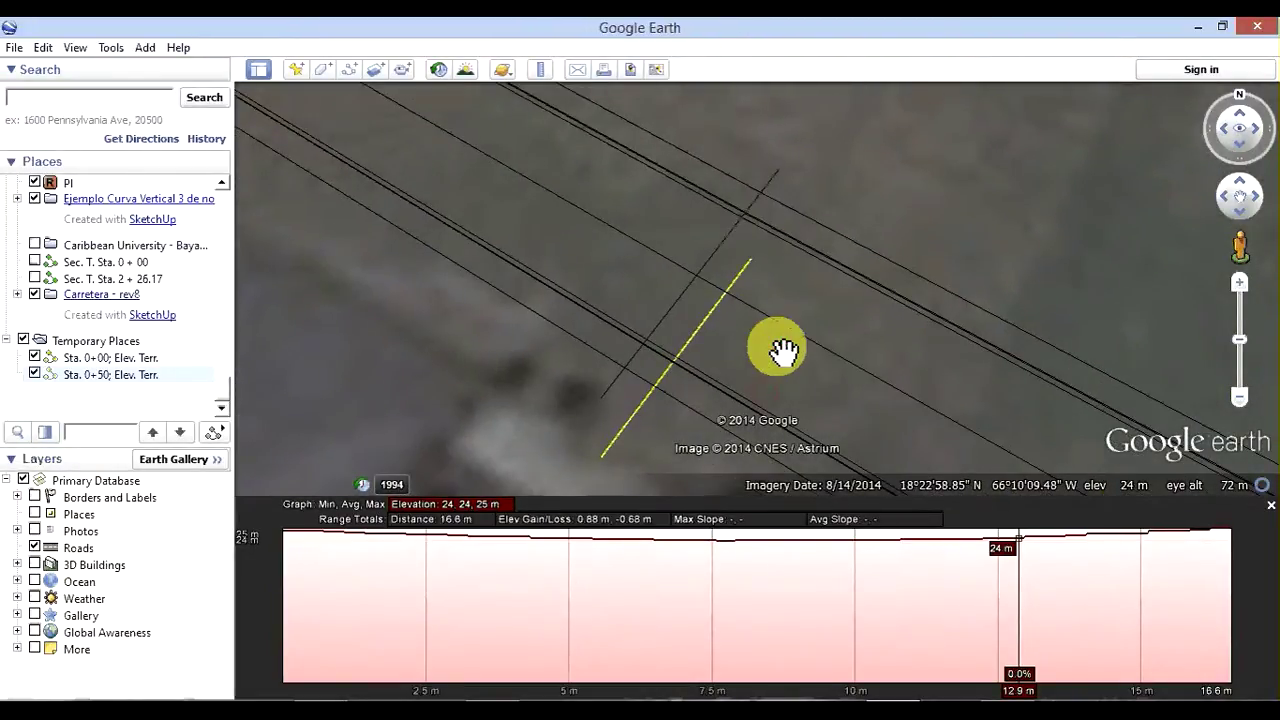
{"action": "left_click_drag", "start_coordinate": [783, 350], "coordinate": [791, 335]}
{"action": "left_click", "coordinate": [75, 47]}
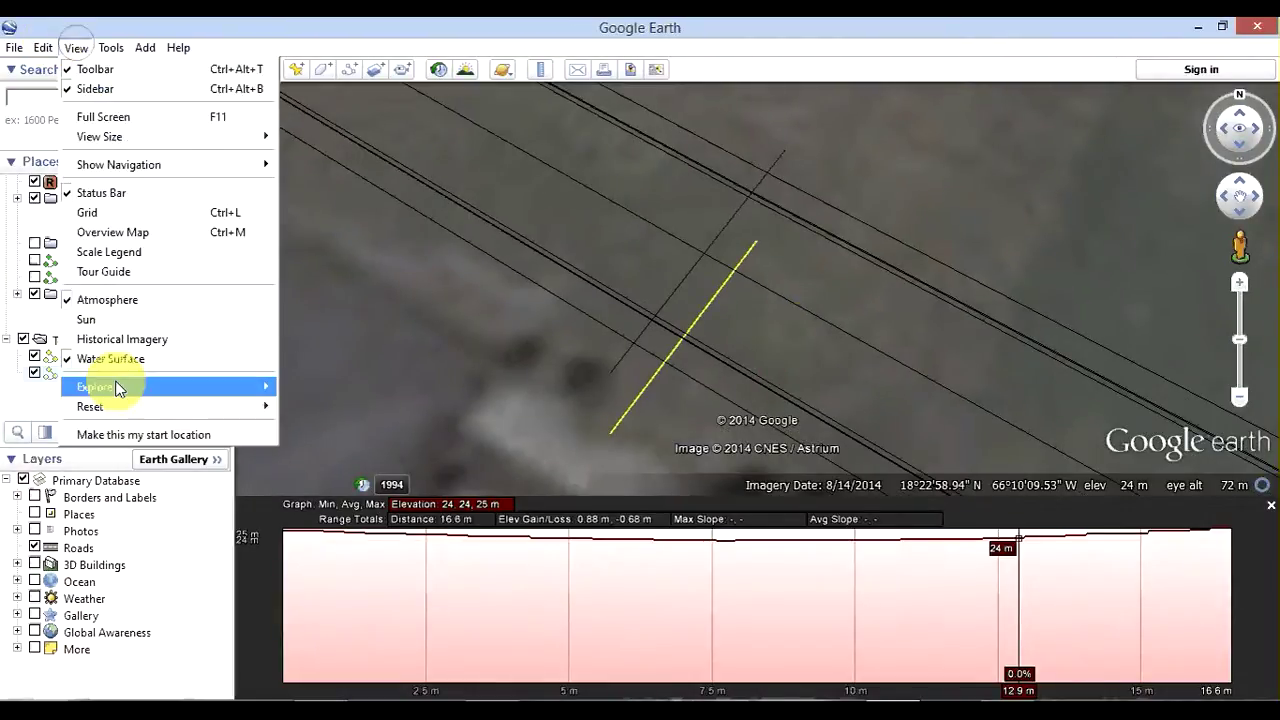
{"action": "mouse_move", "coordinate": [90, 406]}
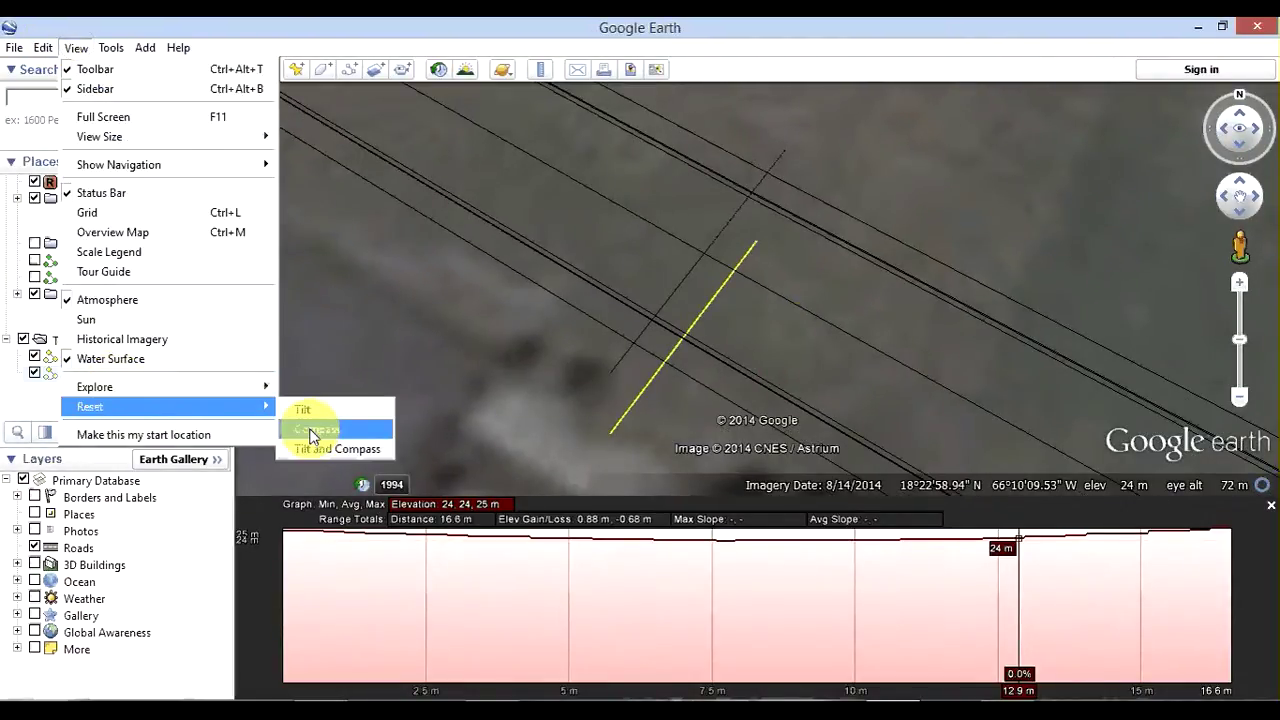
{"action": "left_click", "coordinate": [311, 446]}
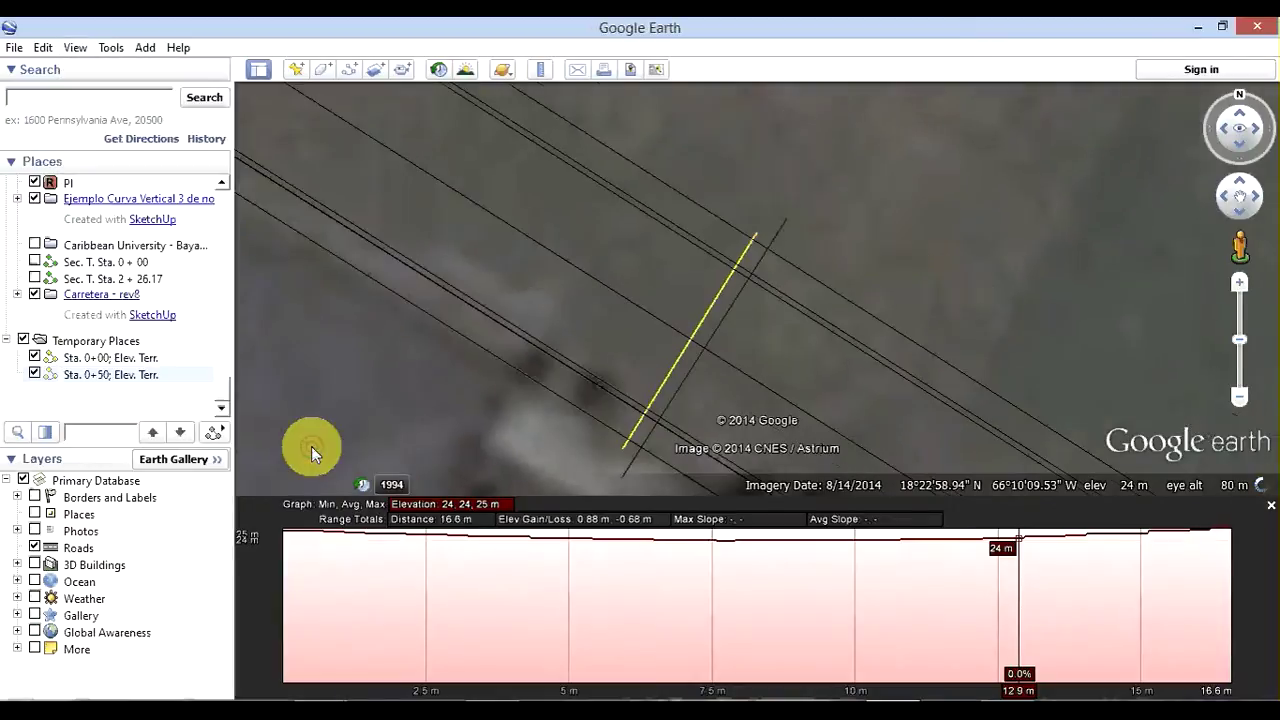
- Drag both ends of the Sta. 0+50 path outward in Edit Path so it spans 20.3 m
{"action": "right_click", "coordinate": [684, 367]}
{"action": "left_click", "coordinate": [738, 618]}
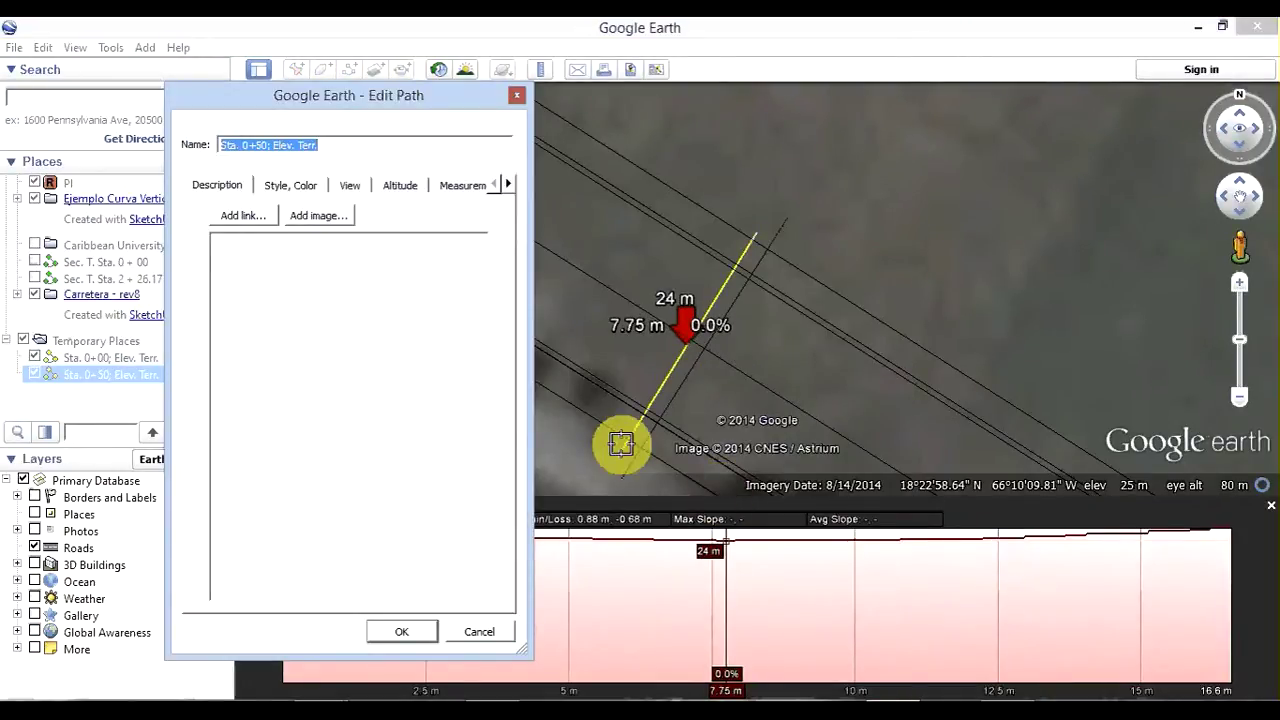
{"action": "left_click_drag", "start_coordinate": [621, 443], "coordinate": [620, 486]}
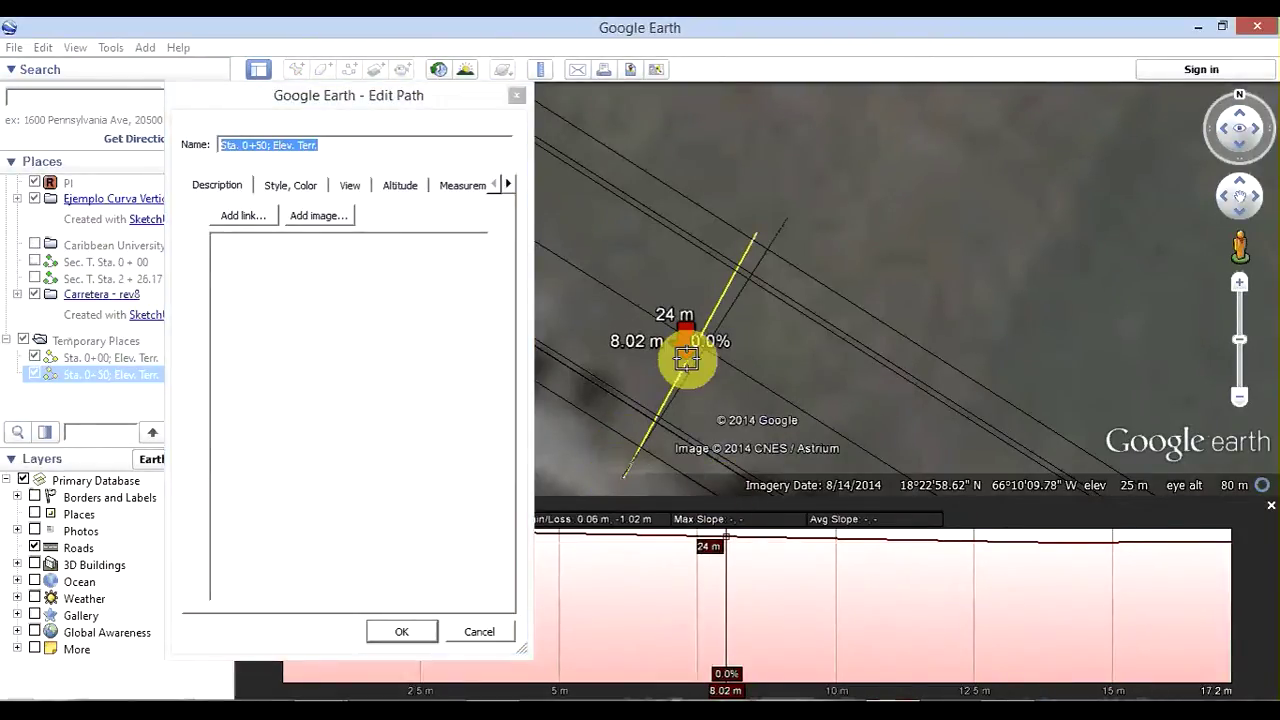
{"action": "left_click_drag", "start_coordinate": [755, 235], "coordinate": [789, 228]}
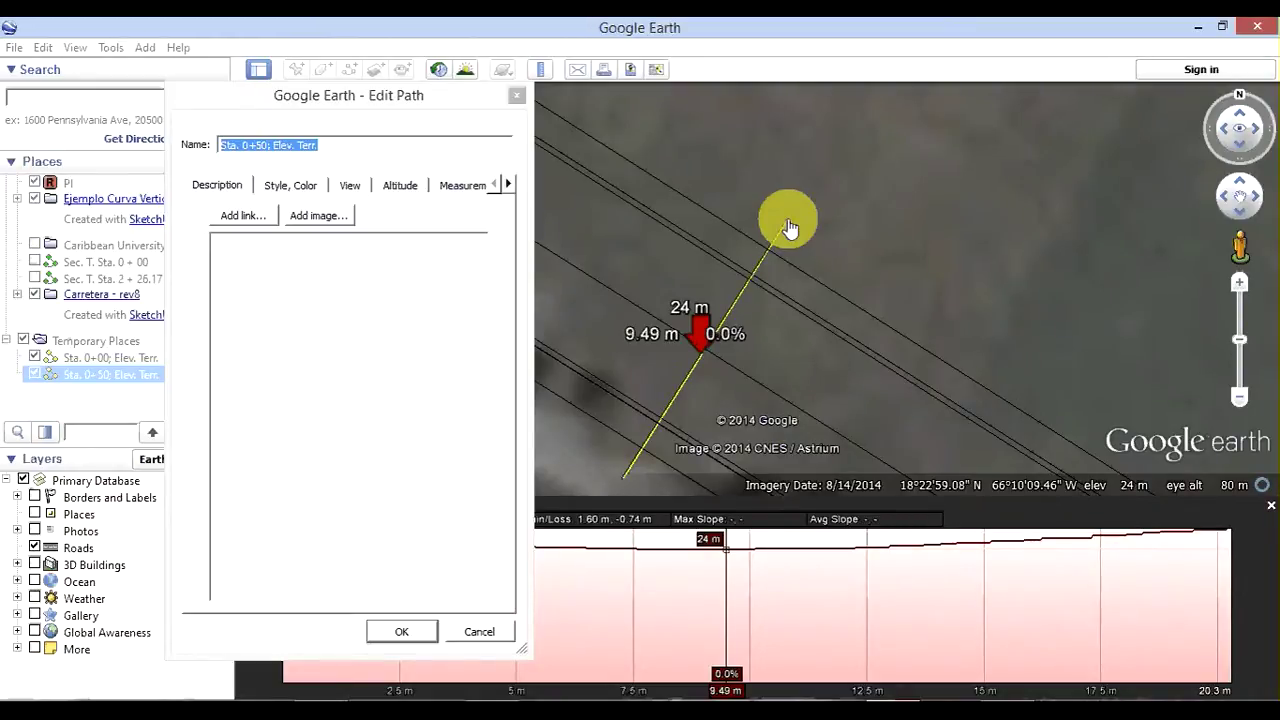
{"action": "left_click", "coordinate": [390, 638]}
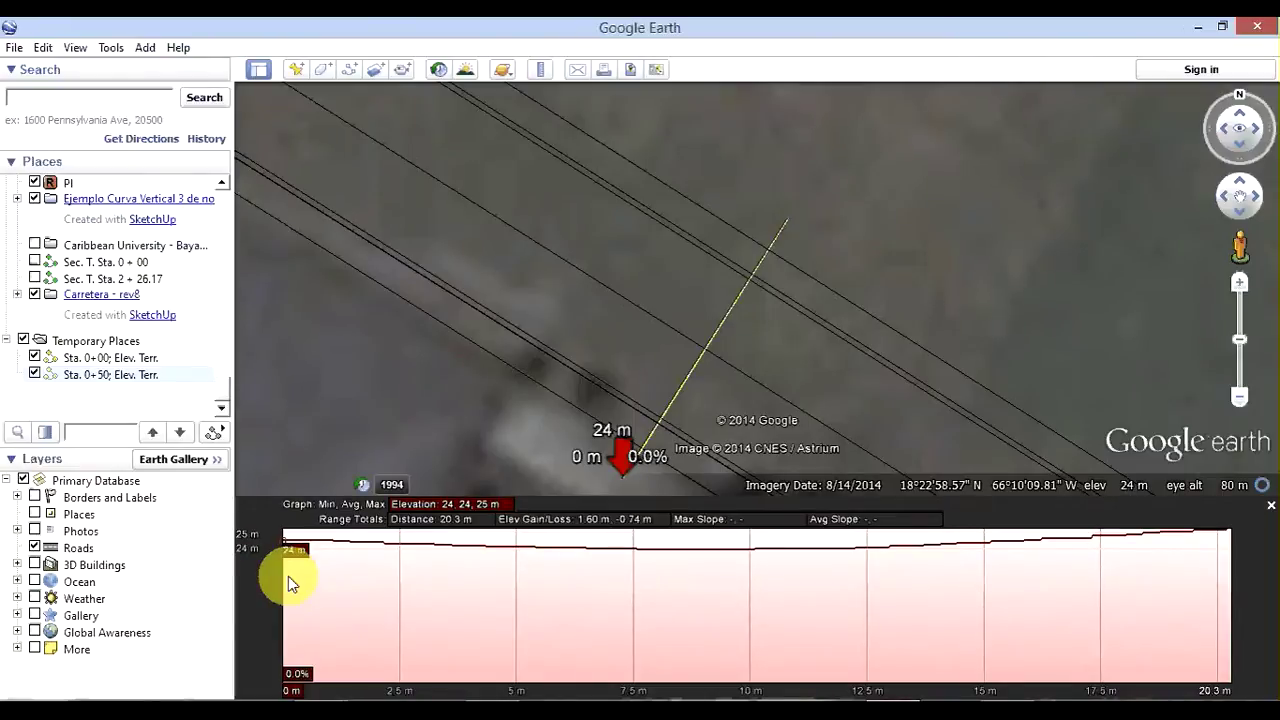
- Close the elevation profile panel, leaving the yellow Sta. 0+50 line on the full map
{"action": "left_click", "coordinate": [1271, 508]}
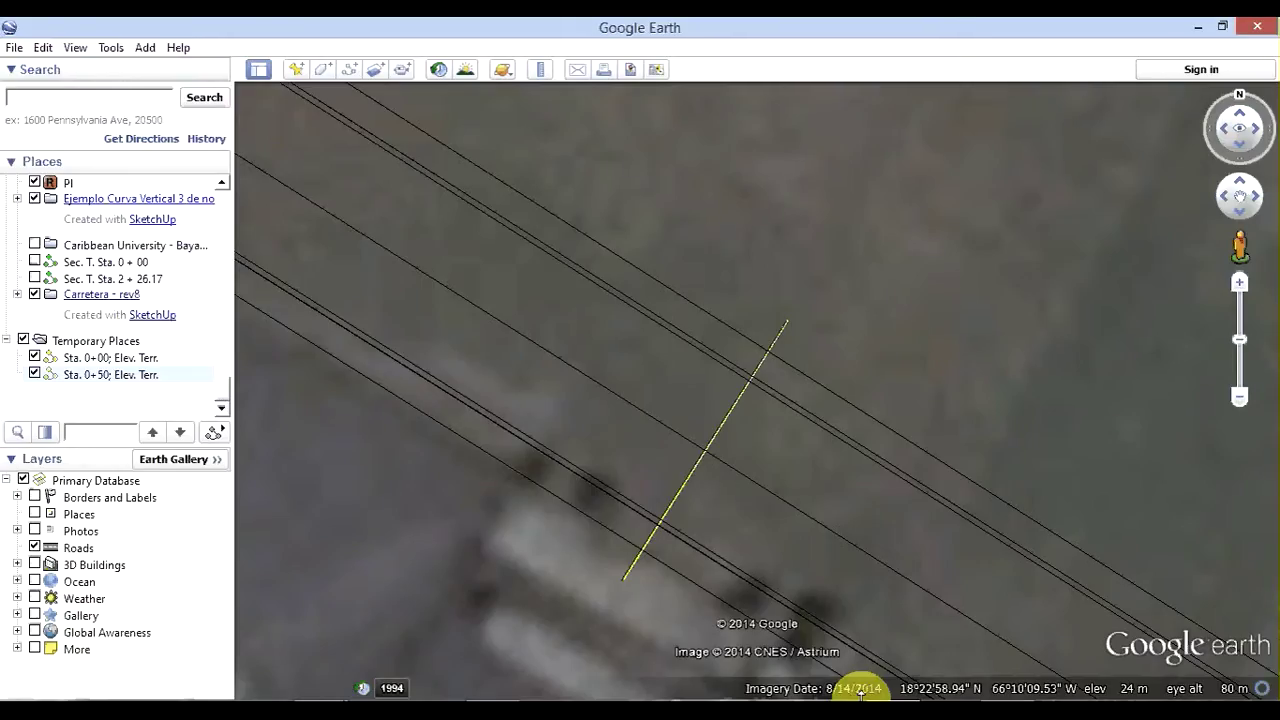
- Measure a 56.18 ft ruler line across the road further along and begin saving it as a path
{"action": "scroll", "coordinate": [828, 498], "scroll_direction": "down", "scroll_amount": 2}
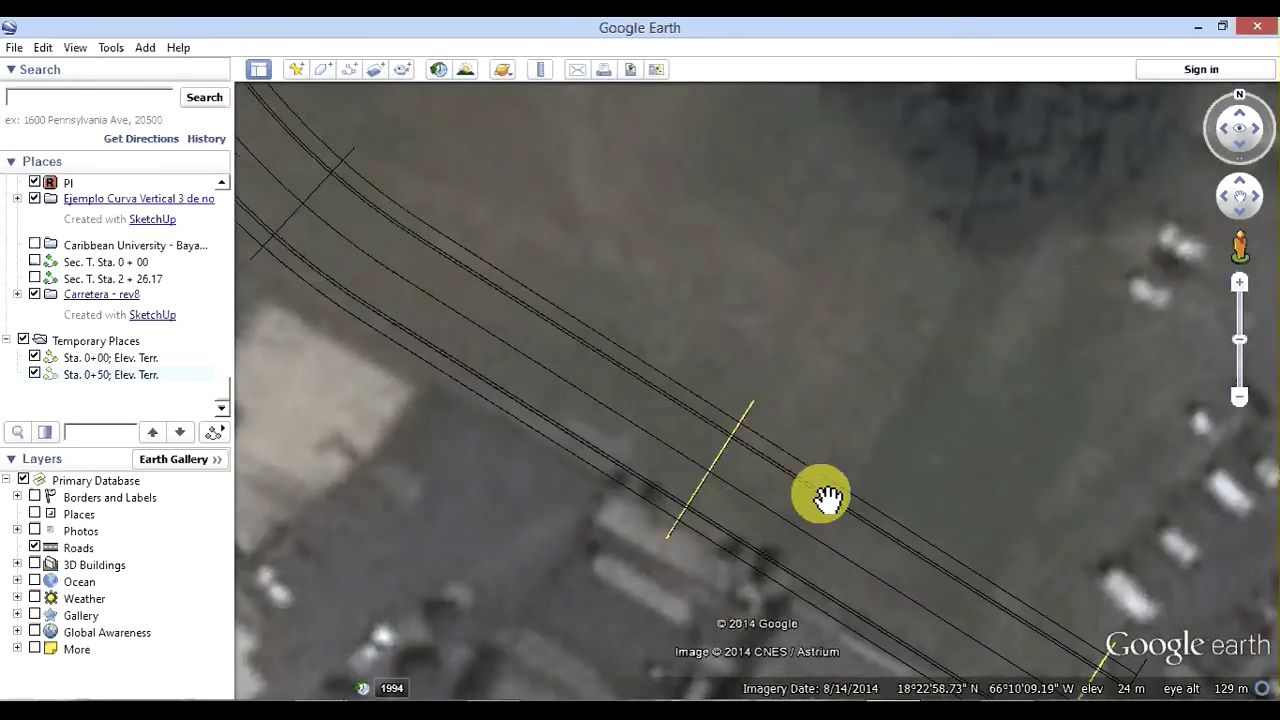
{"action": "scroll", "coordinate": [828, 498], "scroll_direction": "down", "scroll_amount": 2}
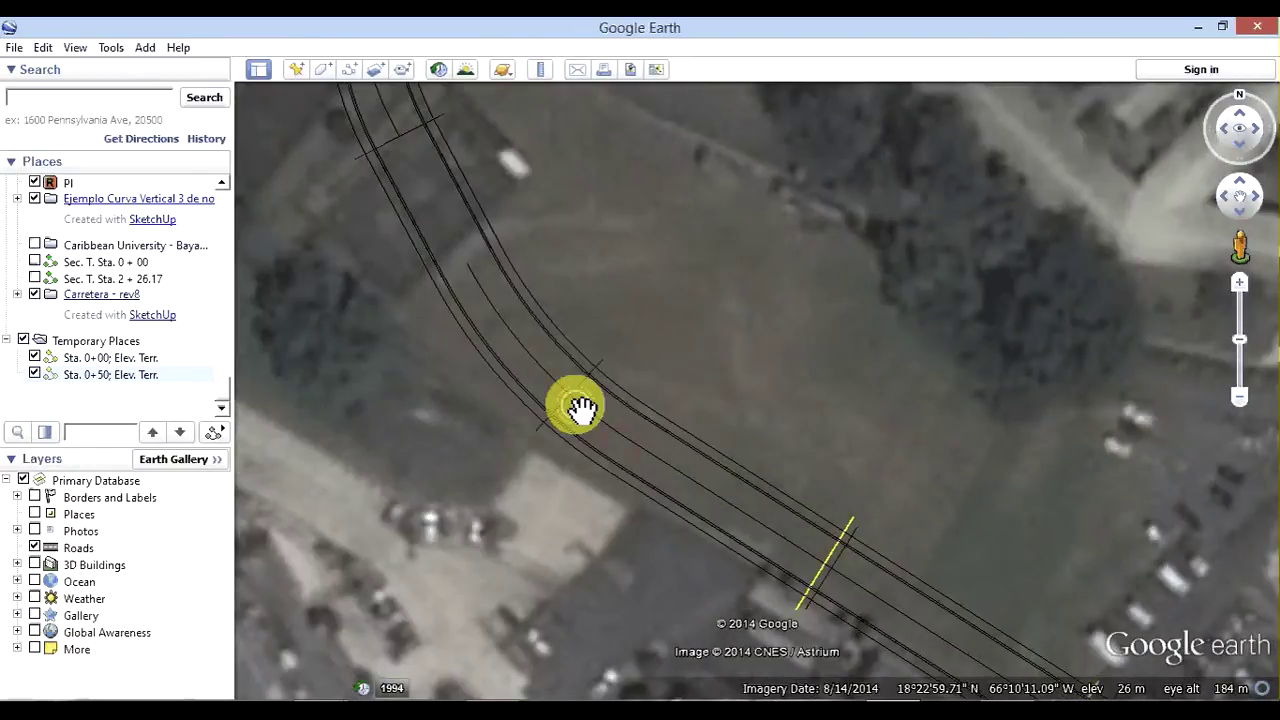
{"action": "scroll", "coordinate": [580, 408], "scroll_direction": "up", "scroll_amount": 1}
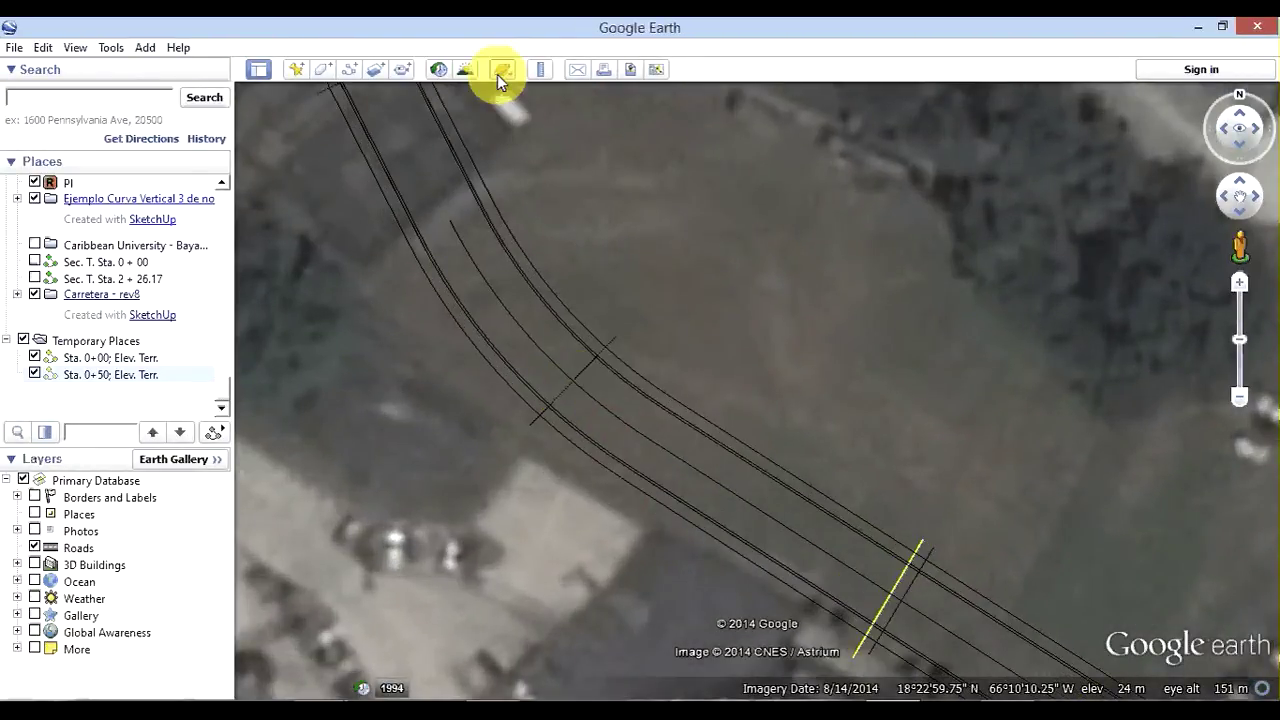
{"action": "left_click", "coordinate": [540, 69]}
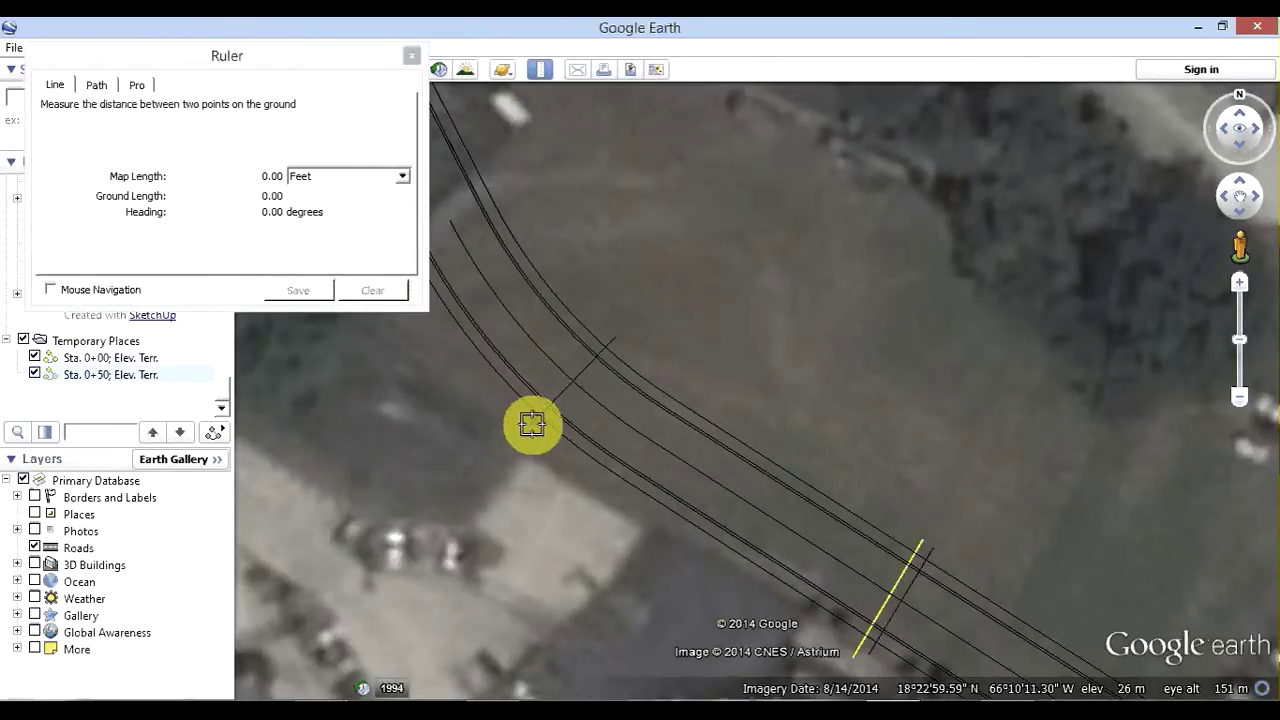
{"action": "left_click", "coordinate": [531, 424]}
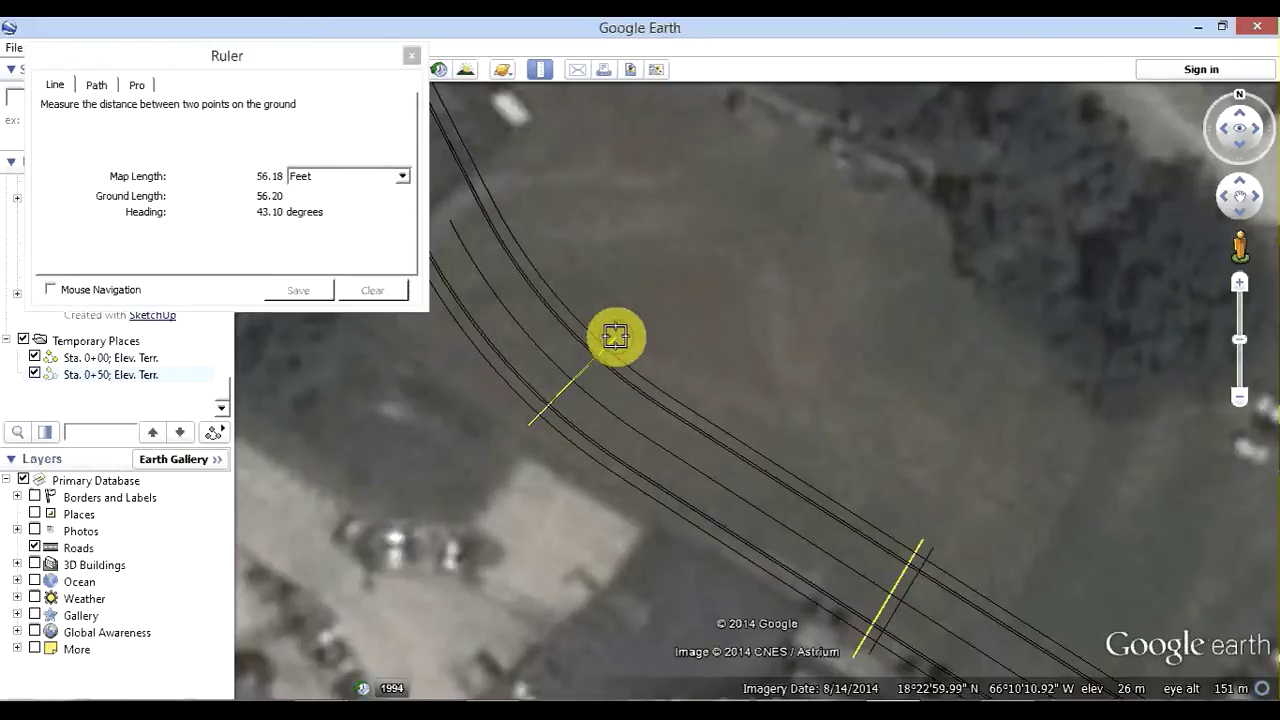
{"action": "left_click", "coordinate": [615, 337]}
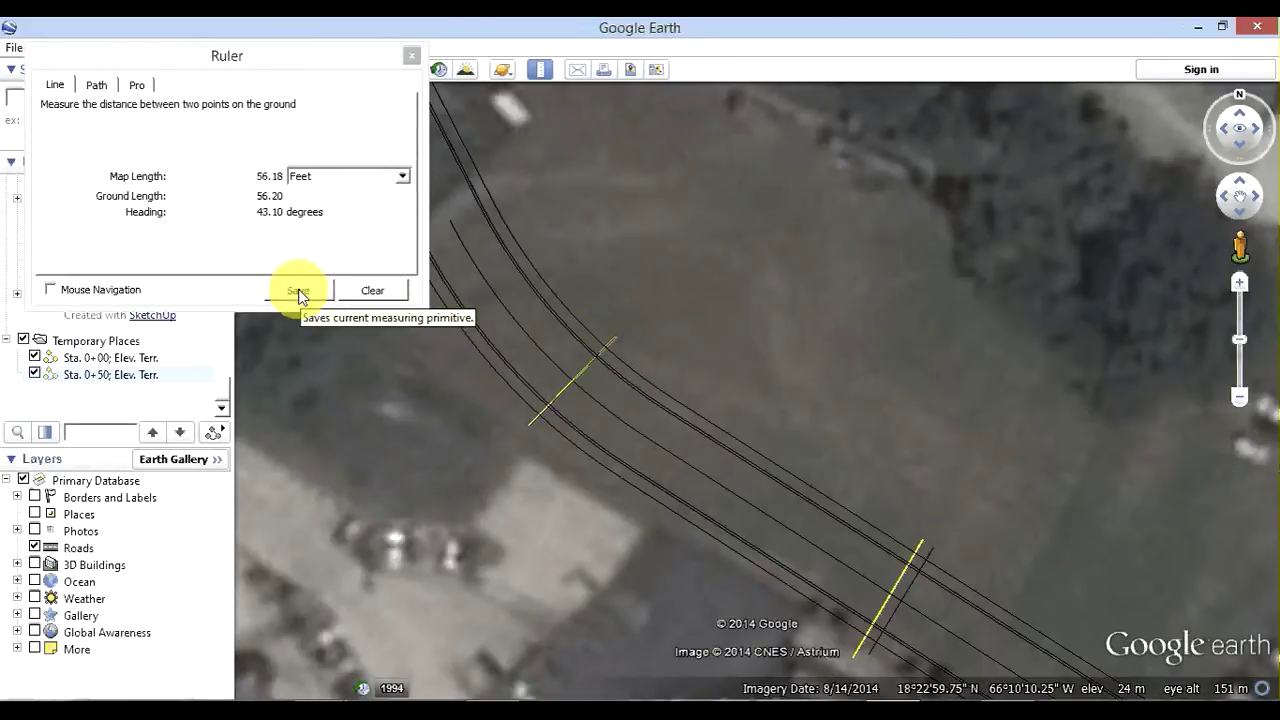
{"action": "left_click", "coordinate": [298, 291]}
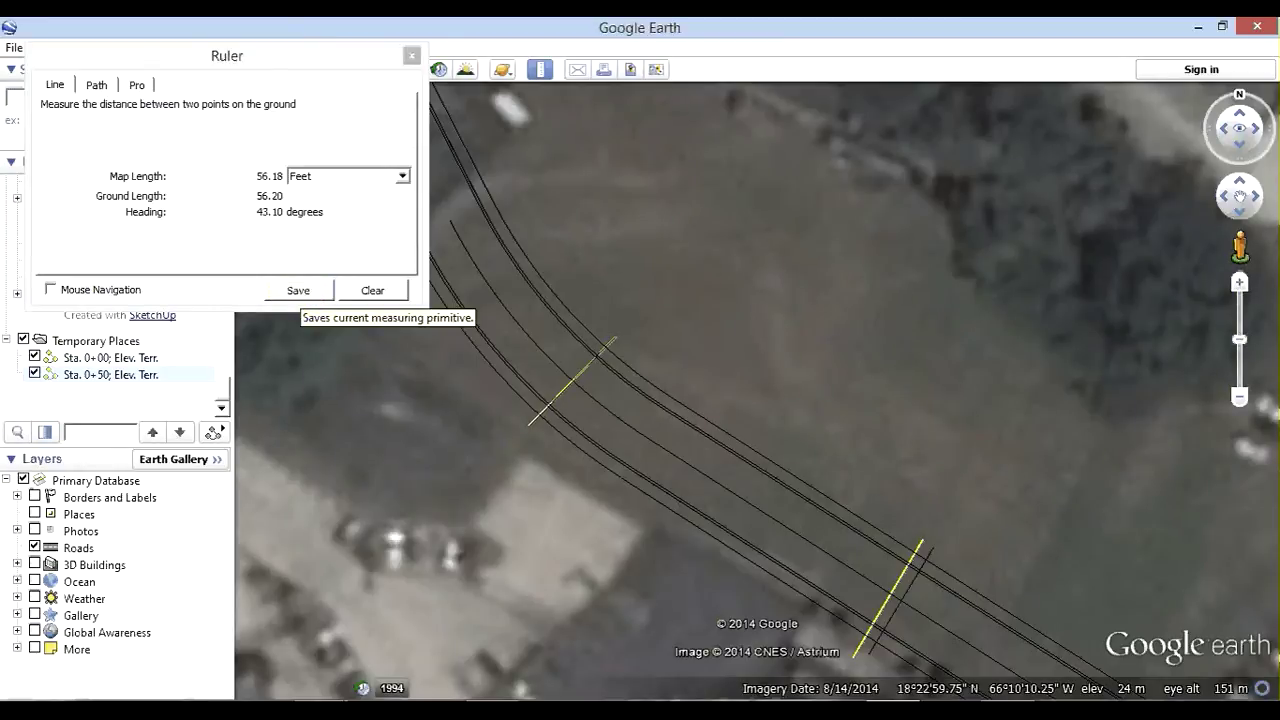
{"action": "left_click", "coordinate": [362, 688]}
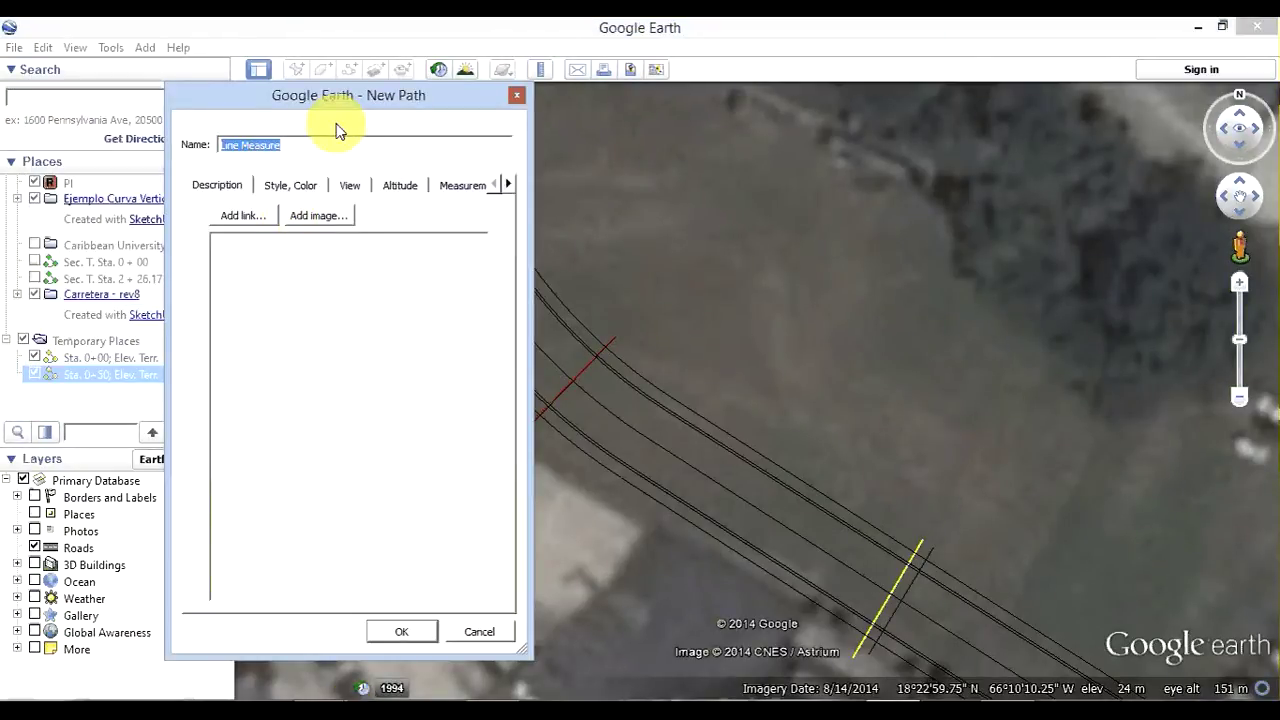
- Name the path 'Sta. 1+00; Elev. Terr.', give it a yellow line colour, and save it
{"action": "type", "text": "St"}
{"action": "type", "text": "a."}
{"action": "type", "text": " 1+"}
{"action": "type", "text": "00"}
{"action": "type", "text": "; "}
{"action": "type", "text": "E"}
{"action": "type", "text": "lev."}
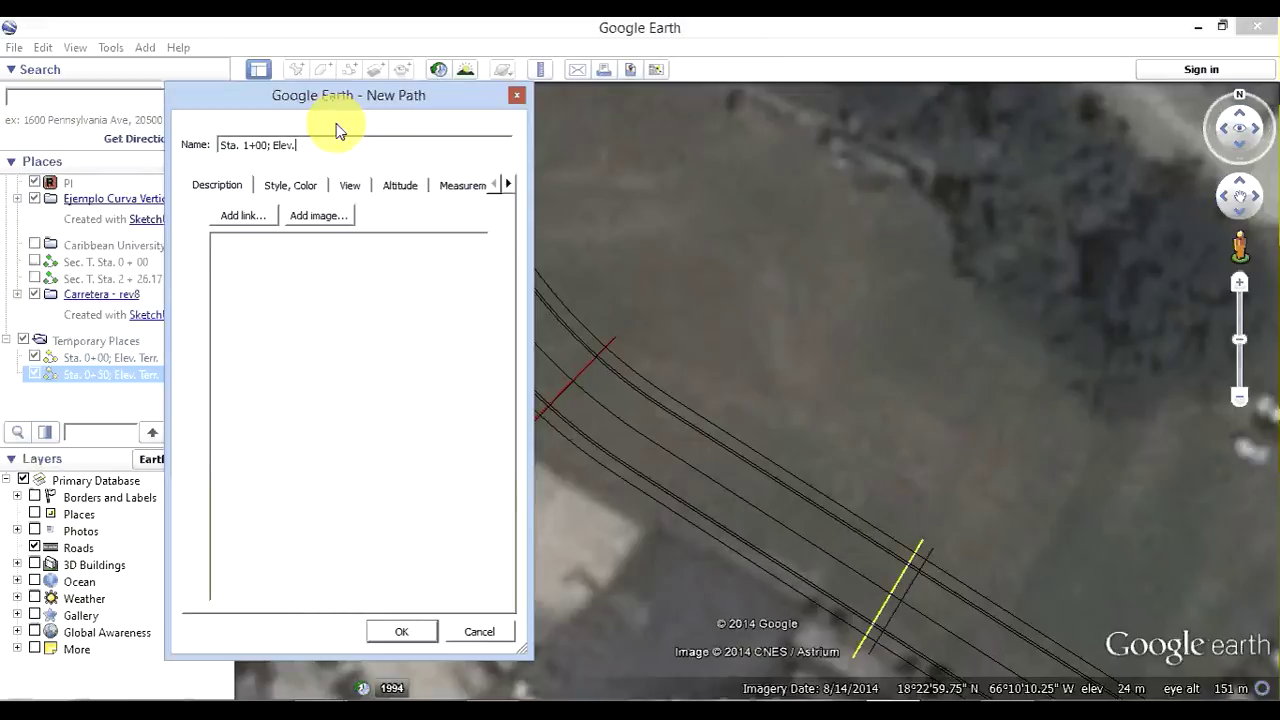
{"action": "type", "text": " Terr"}
{"action": "type", "text": "."}
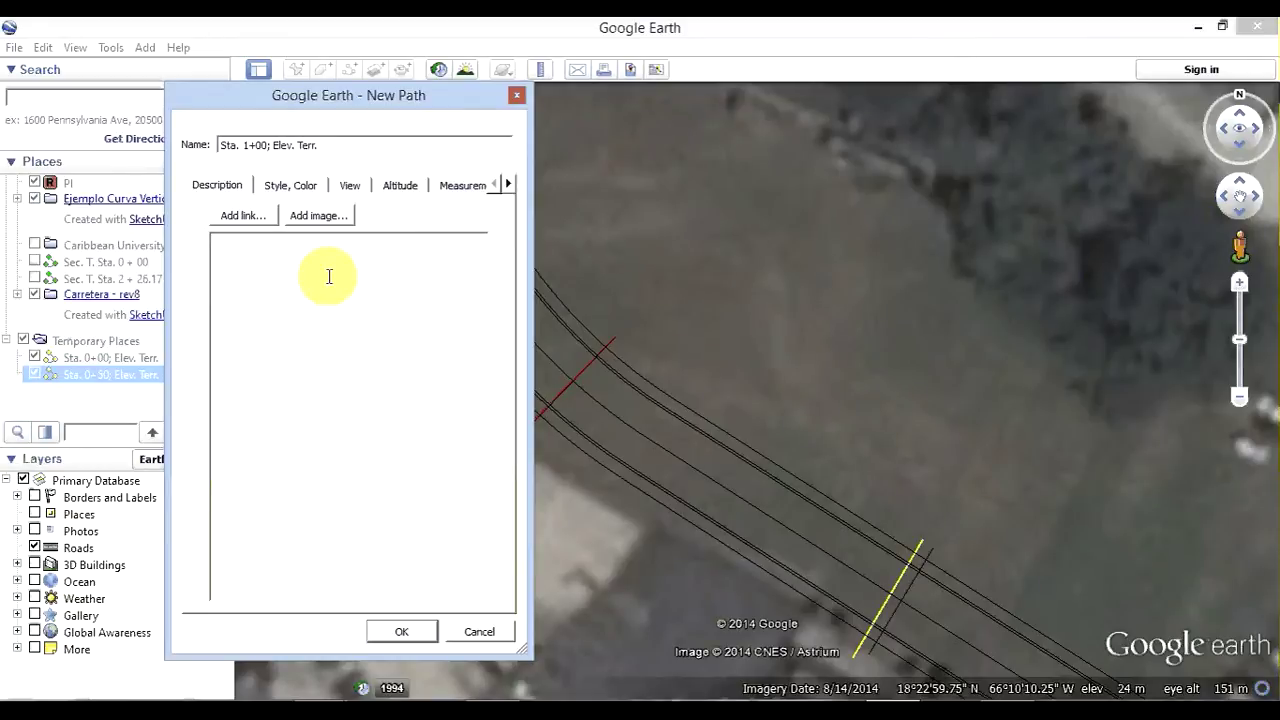
{"action": "left_click", "coordinate": [305, 188]}
{"action": "left_click", "coordinate": [266, 244]}
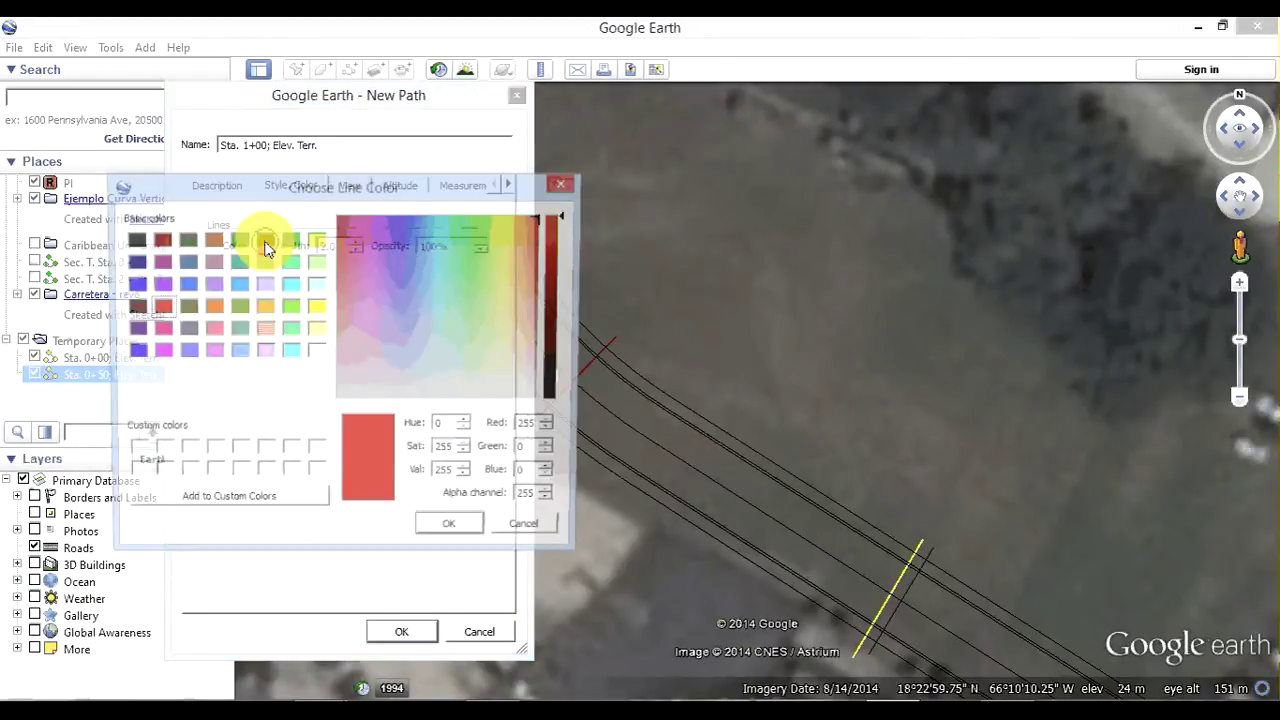
{"action": "left_click", "coordinate": [316, 307]}
{"action": "left_click", "coordinate": [434, 537]}
{"action": "left_click", "coordinate": [413, 631]}
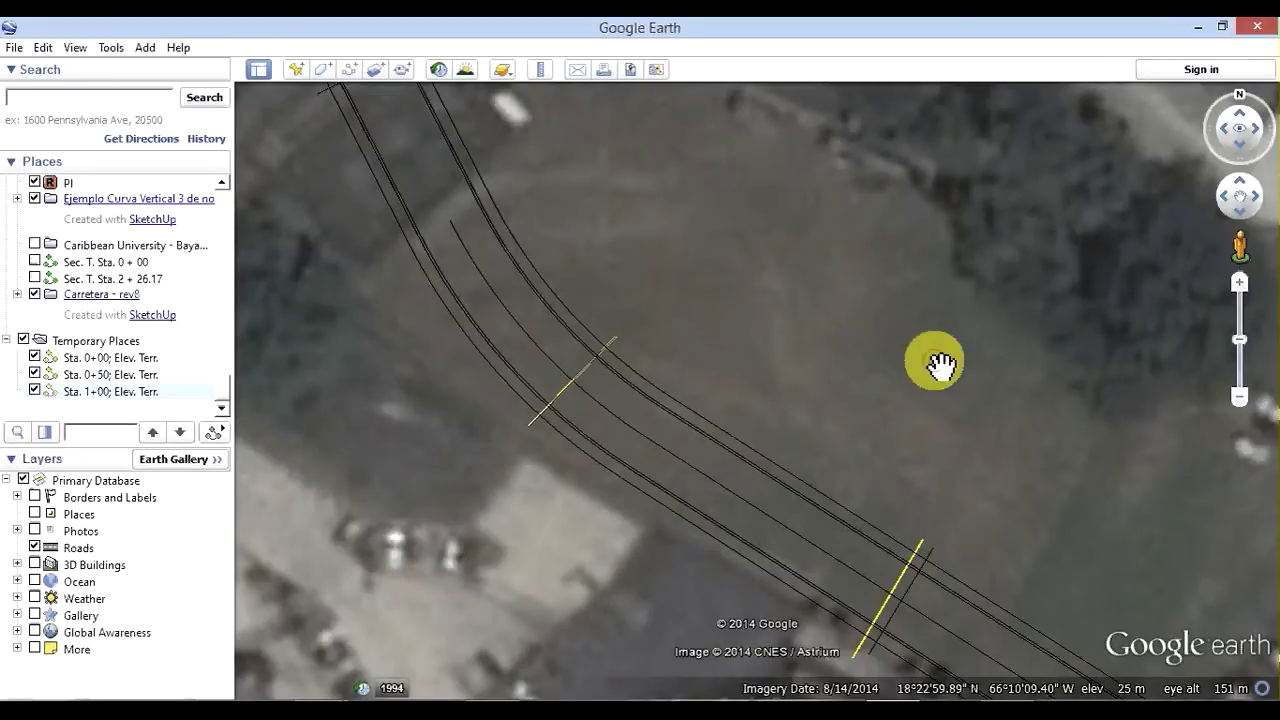
- Pan to the Sta. 1+00 line, reset the compass to north, zoom in, and reset tilt to top-down
{"action": "mouse_move", "coordinate": [940, 365]}
{"action": "left_mouse_down"}
{"action": "mouse_move", "coordinate": [822, 452]}
{"action": "mouse_move", "coordinate": [706, 505]}
{"action": "left_mouse_up"}
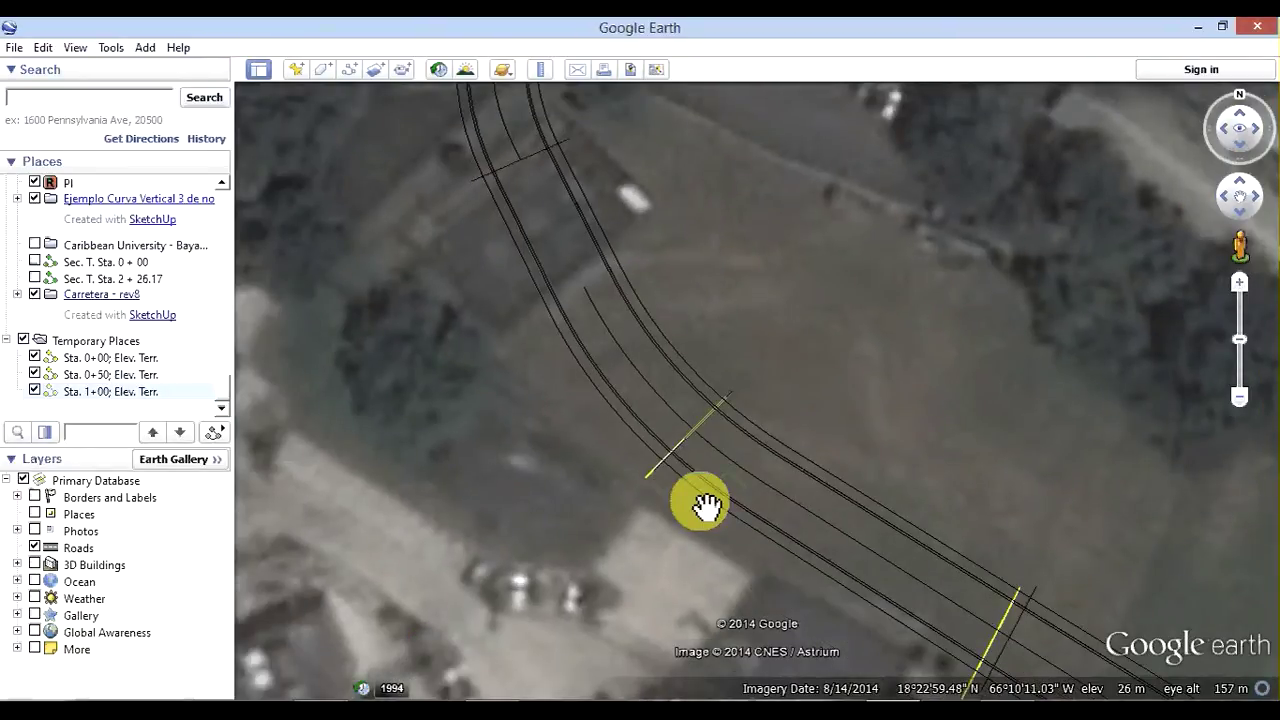
{"action": "left_click", "coordinate": [75, 47]}
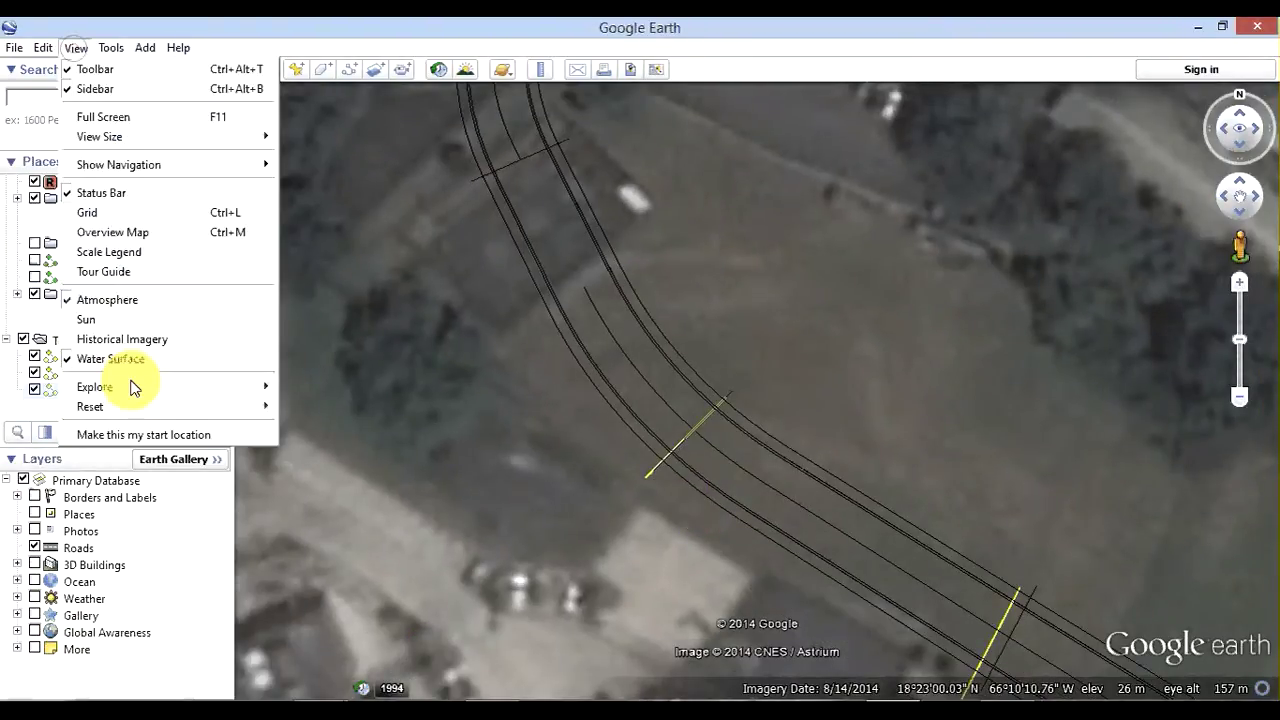
{"action": "mouse_move", "coordinate": [90, 406]}
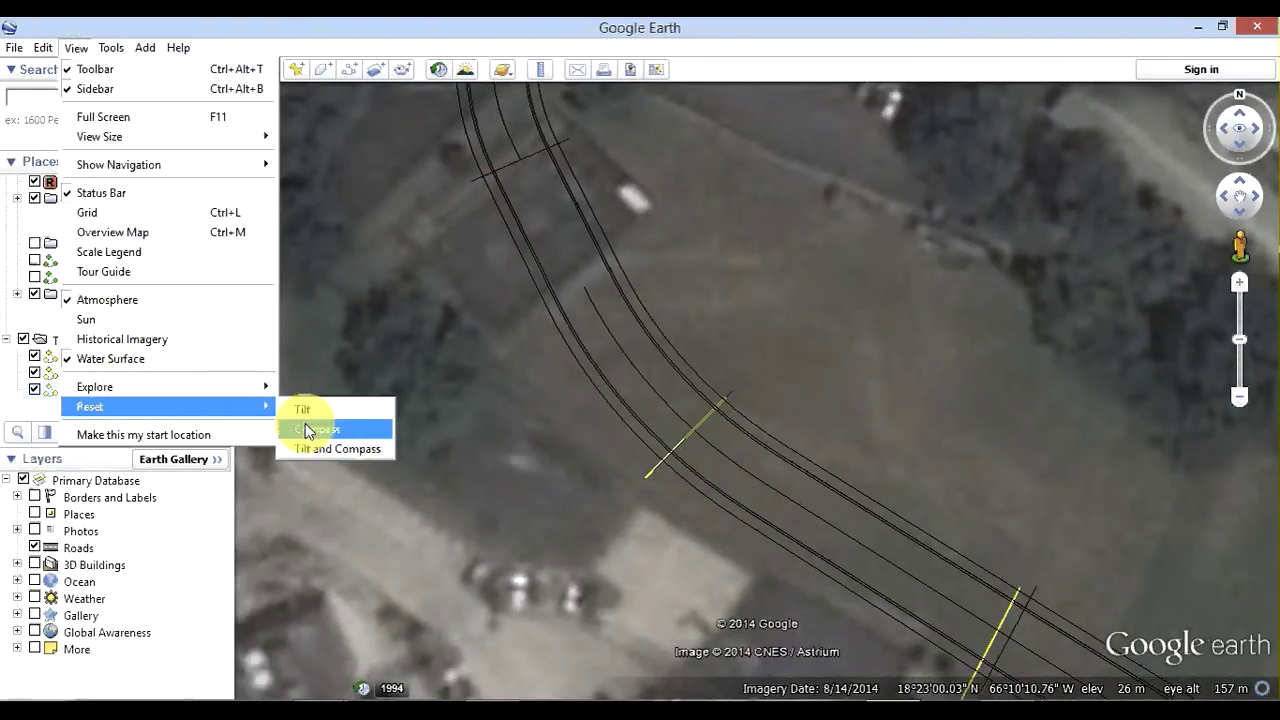
{"action": "left_click", "coordinate": [308, 430]}
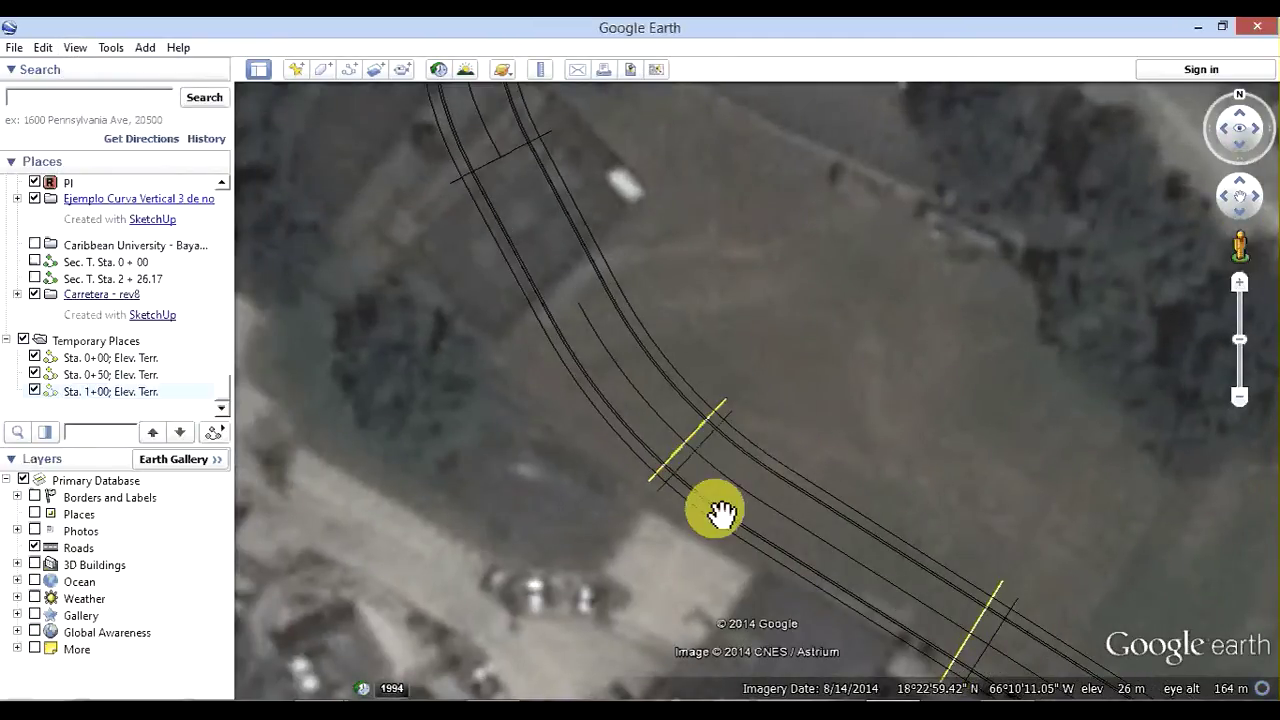
{"action": "scroll", "coordinate": [681, 461], "scroll_direction": "up", "scroll_amount": 2}
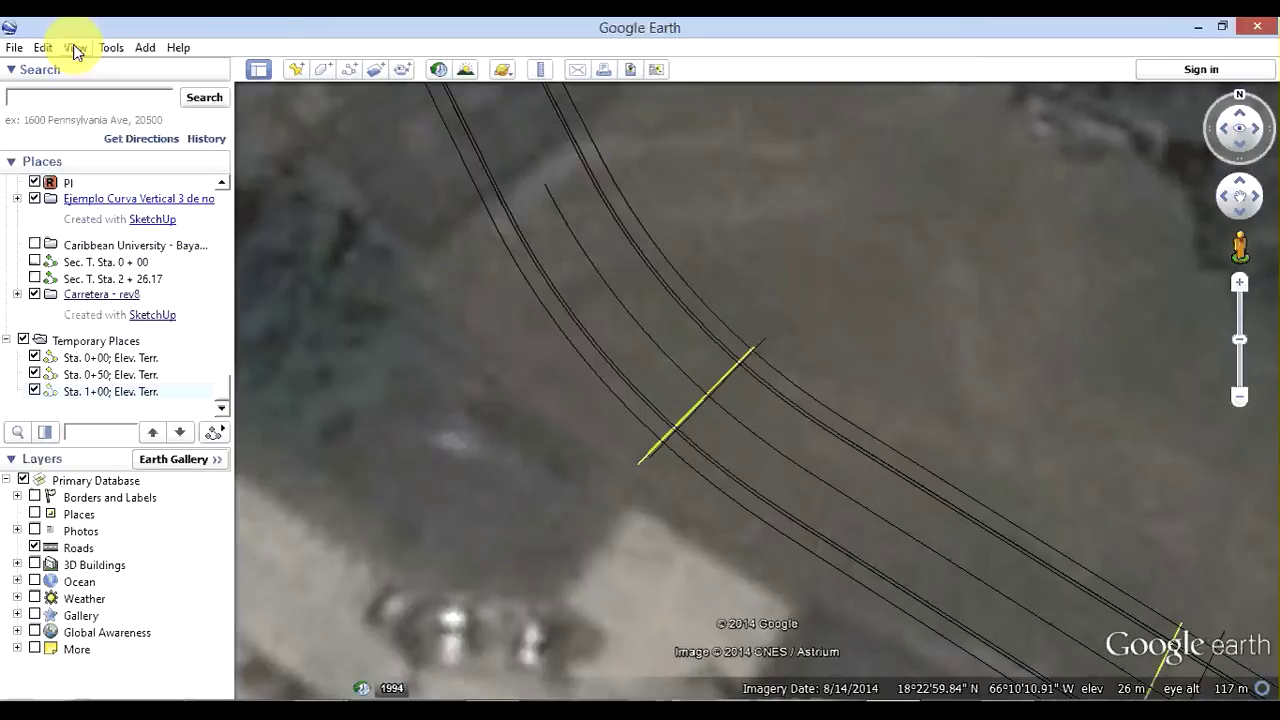
{"action": "left_click", "coordinate": [75, 48]}
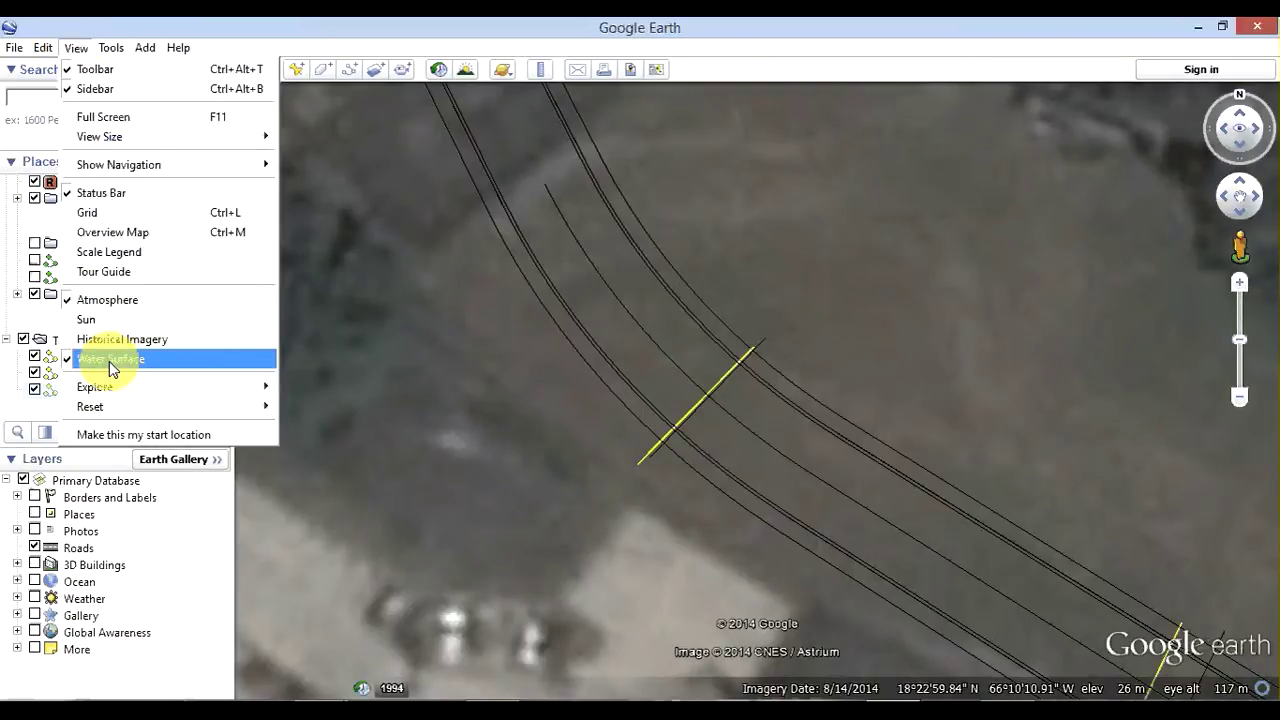
{"action": "mouse_move", "coordinate": [90, 406]}
{"action": "left_click", "coordinate": [302, 409]}
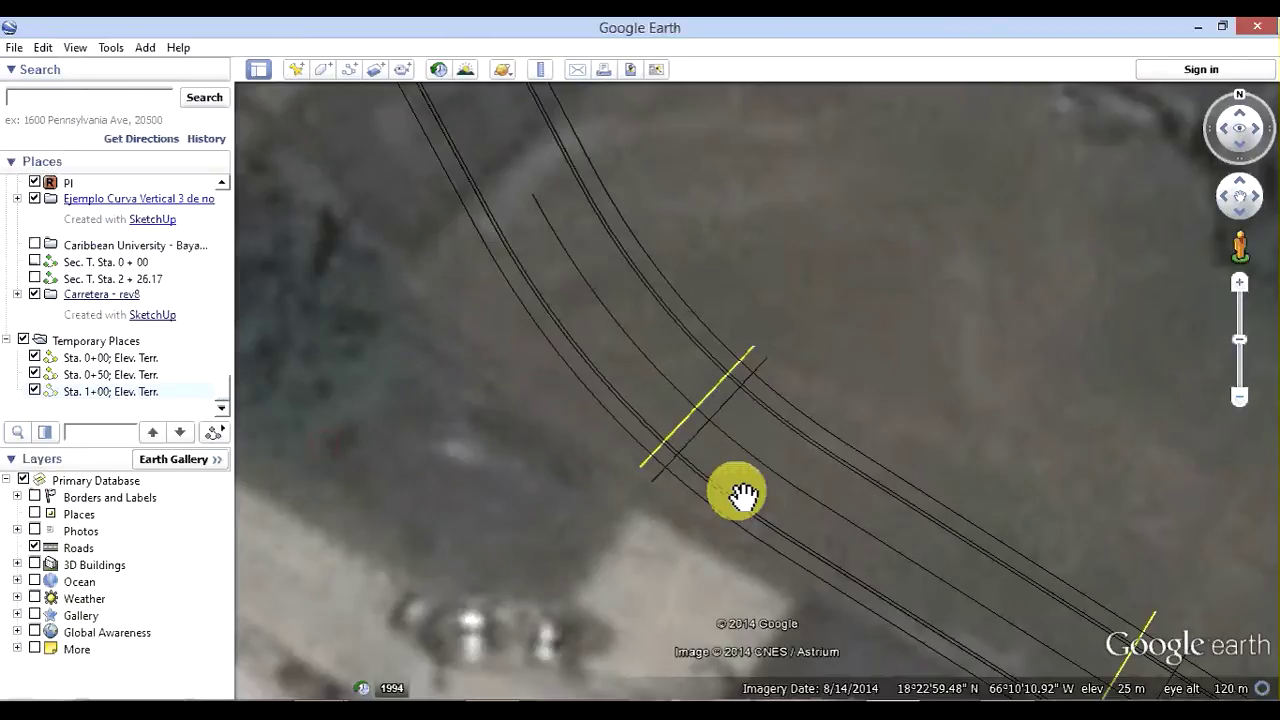
- In the Sta. 1+00 path's properties, drag its upper endpoint slightly across the road and confirm
{"action": "right_click", "coordinate": [686, 426]}
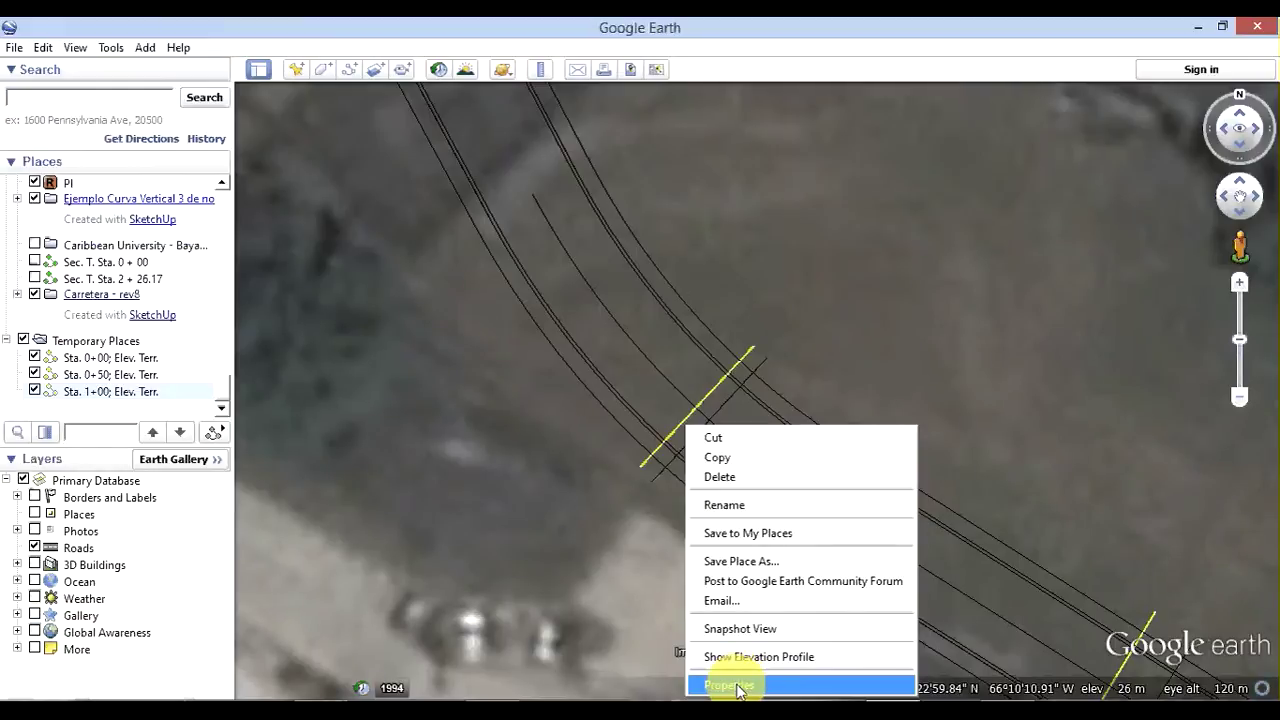
{"action": "left_click", "coordinate": [737, 686]}
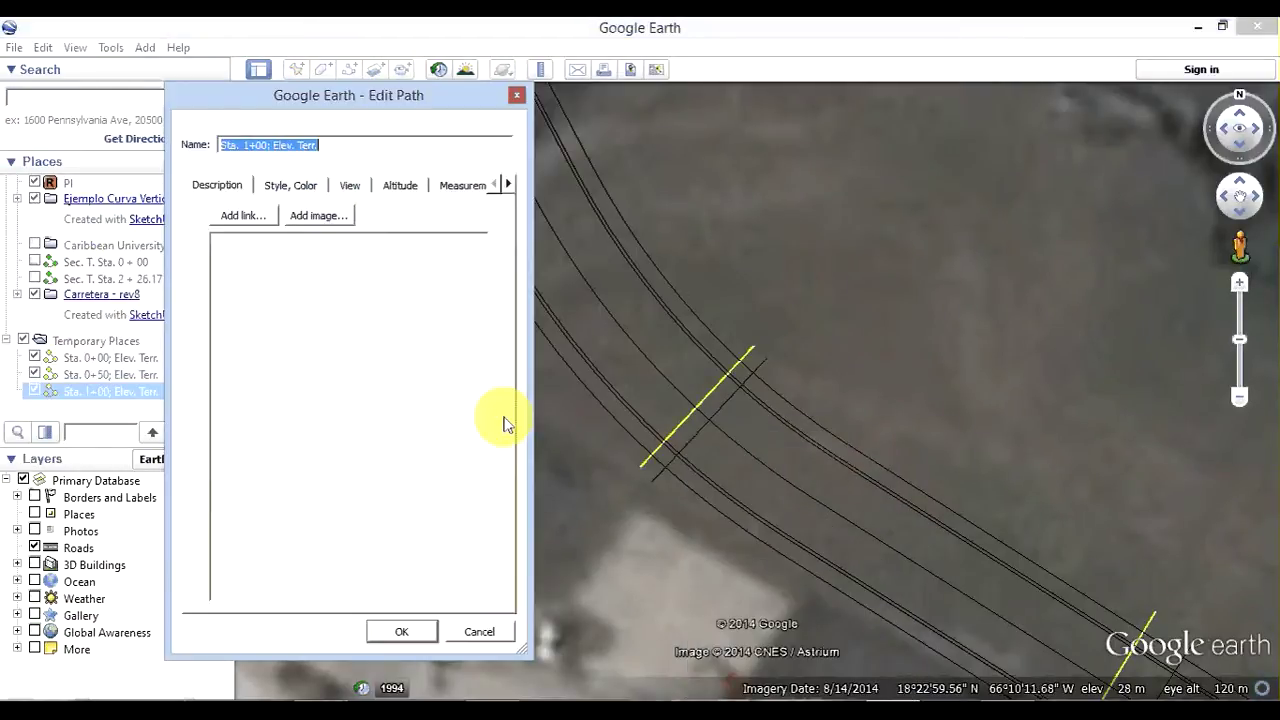
{"action": "left_click", "coordinate": [646, 482]}
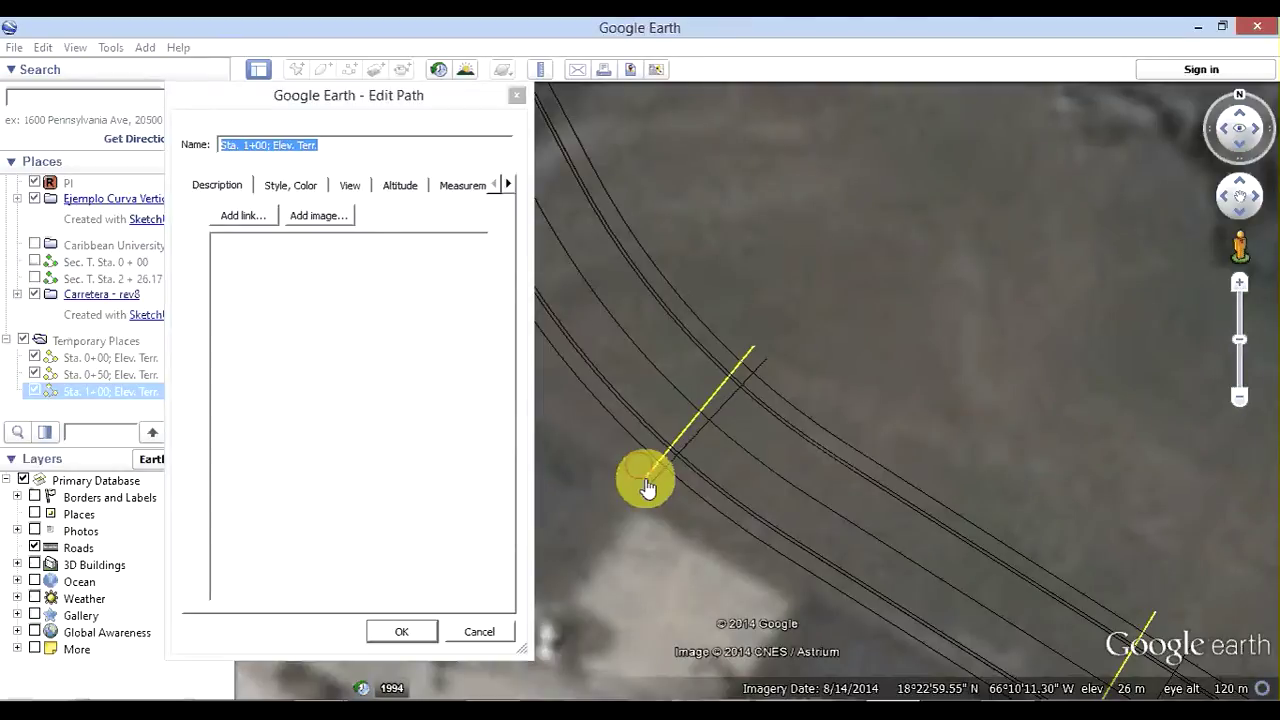
{"action": "left_click_drag", "start_coordinate": [756, 358], "coordinate": [767, 367]}
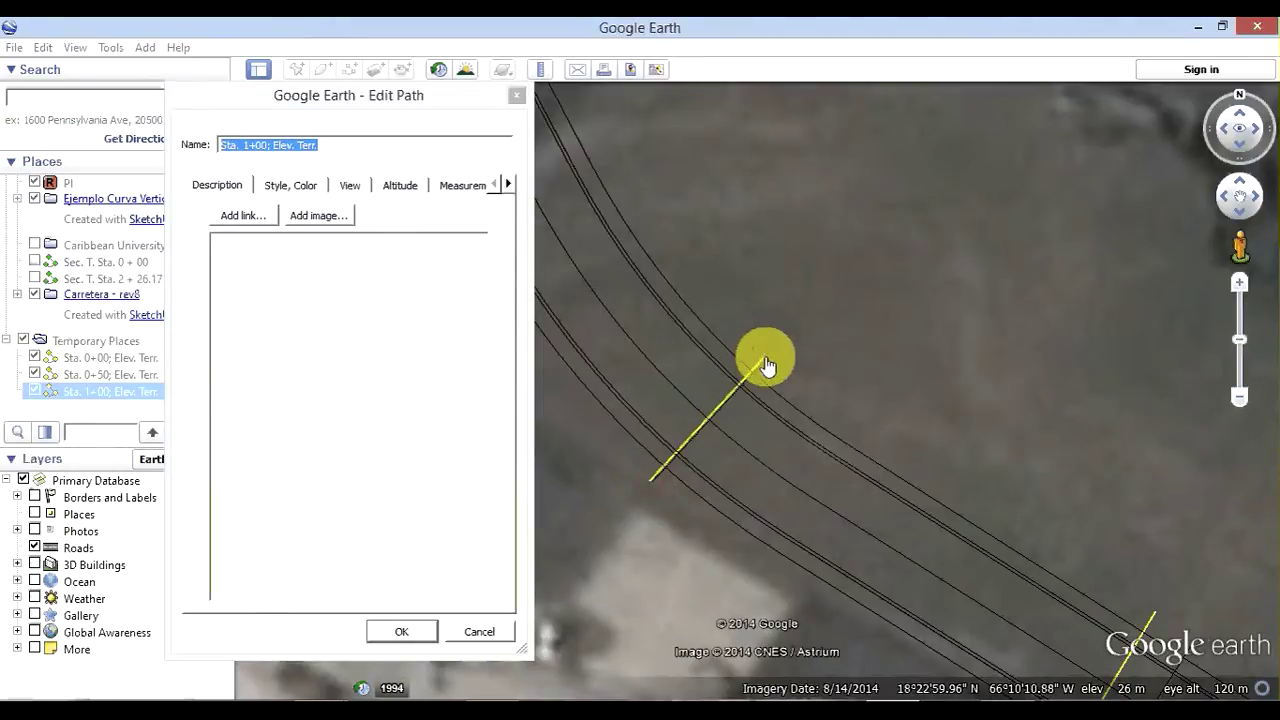
{"action": "left_click", "coordinate": [417, 580]}
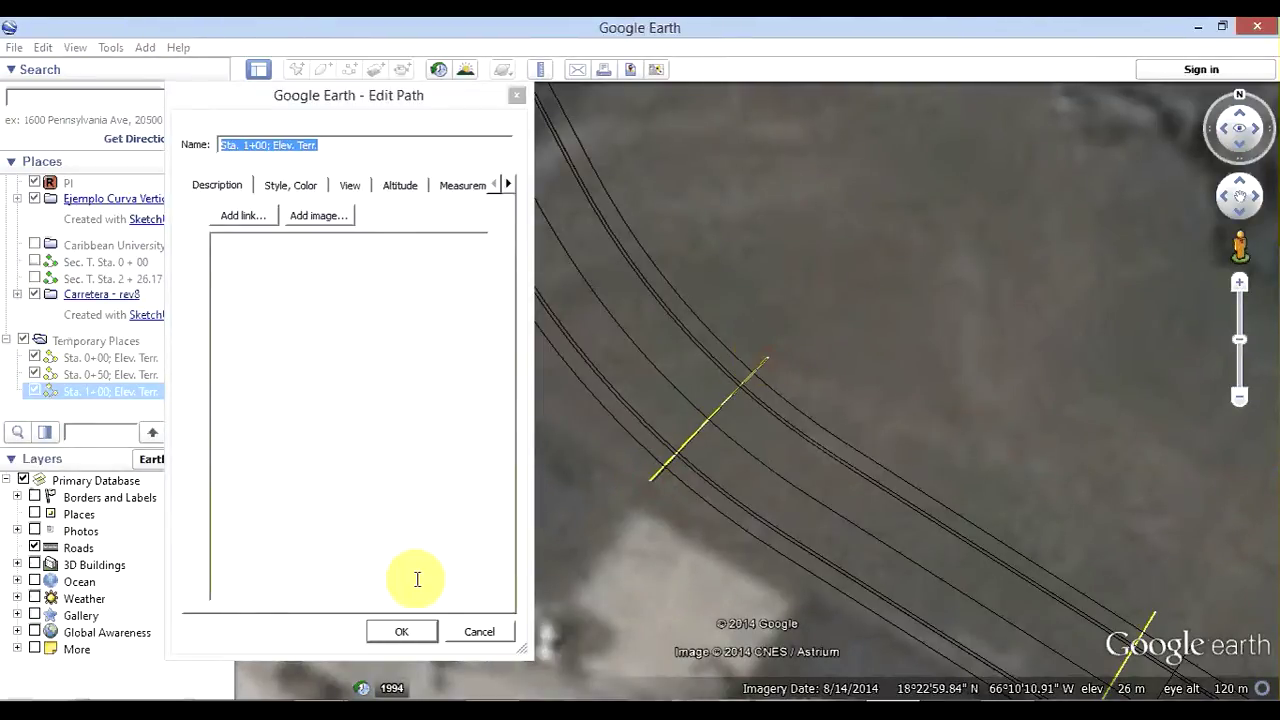
{"action": "left_click", "coordinate": [400, 634]}
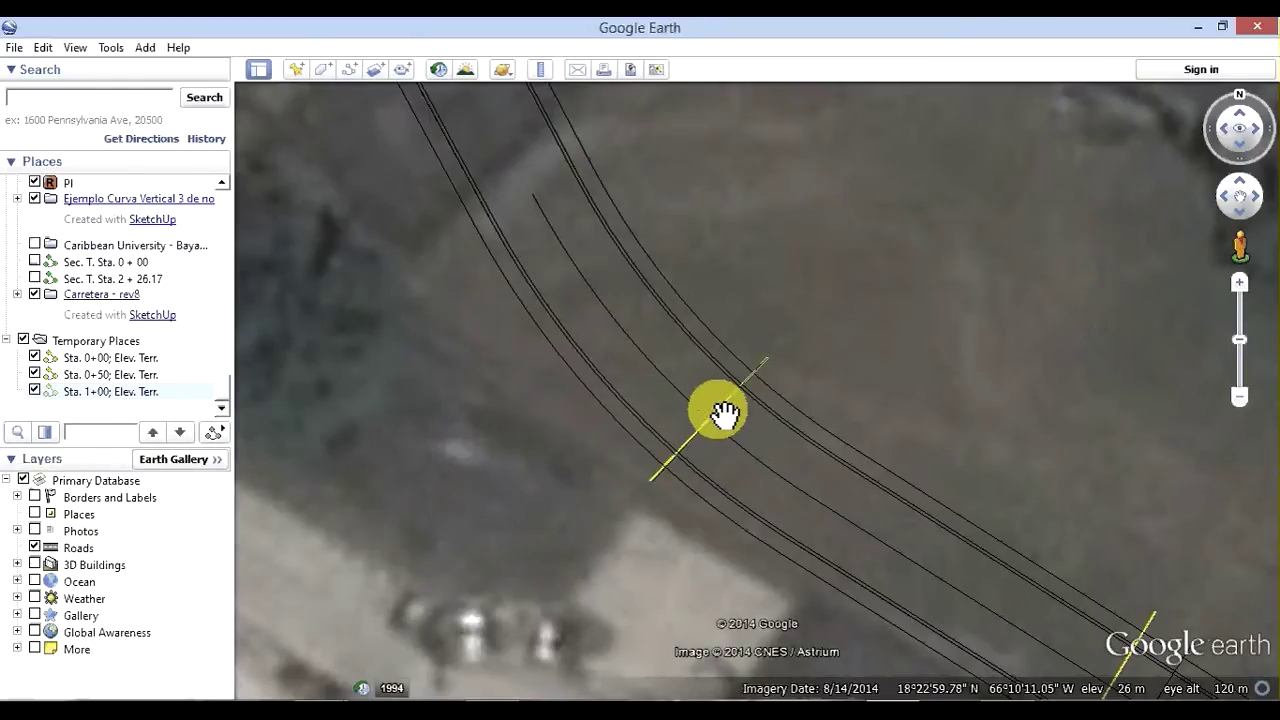
- Show the Sta. 1+00 elevation profile (18.3 m, about 26 m elevation), viewed top-down and centred
{"action": "right_click", "coordinate": [722, 409]}
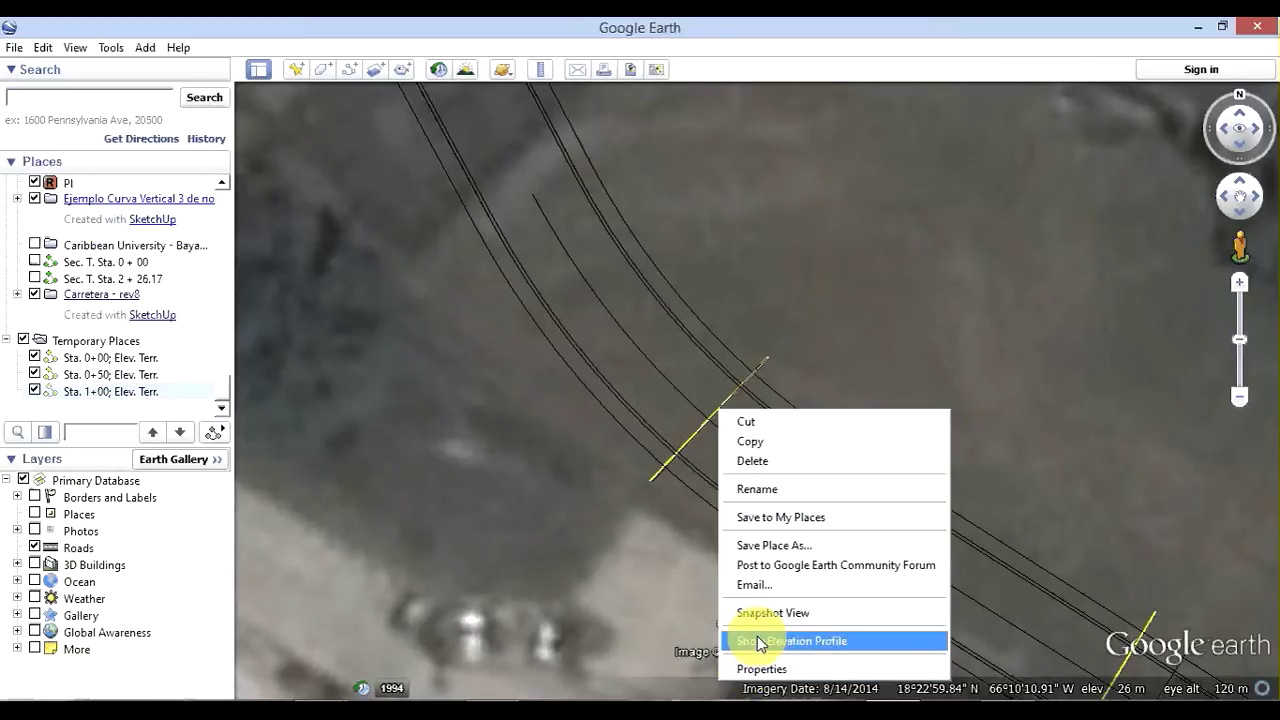
{"action": "left_click", "coordinate": [757, 641]}
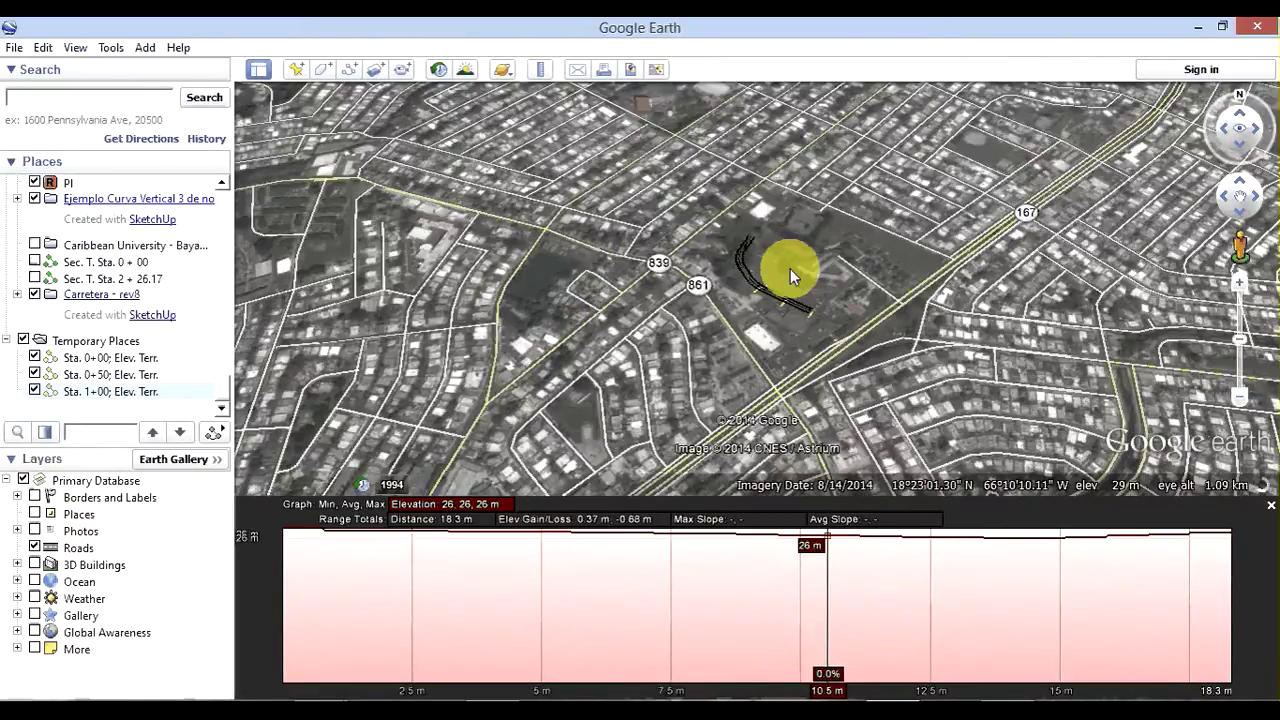
{"action": "scroll", "coordinate": [790, 268], "scroll_direction": "up", "scroll_amount": 3}
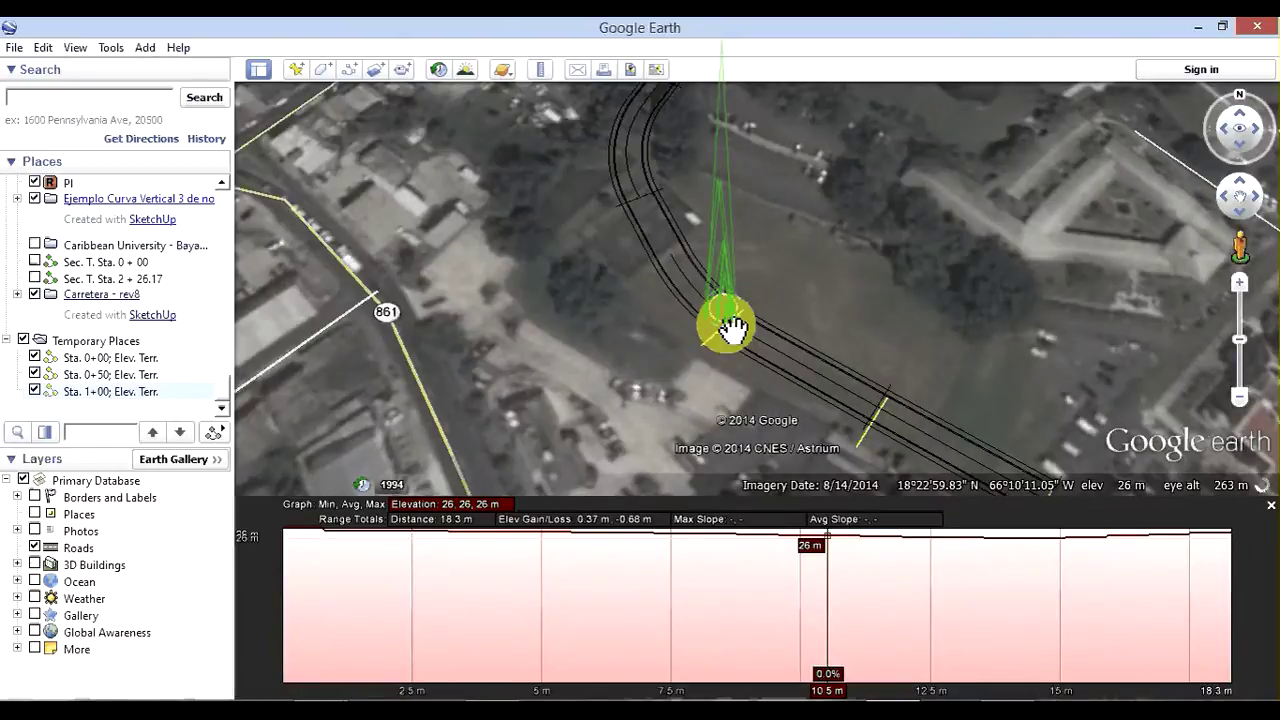
{"action": "scroll", "coordinate": [733, 328], "scroll_direction": "up", "scroll_amount": 2}
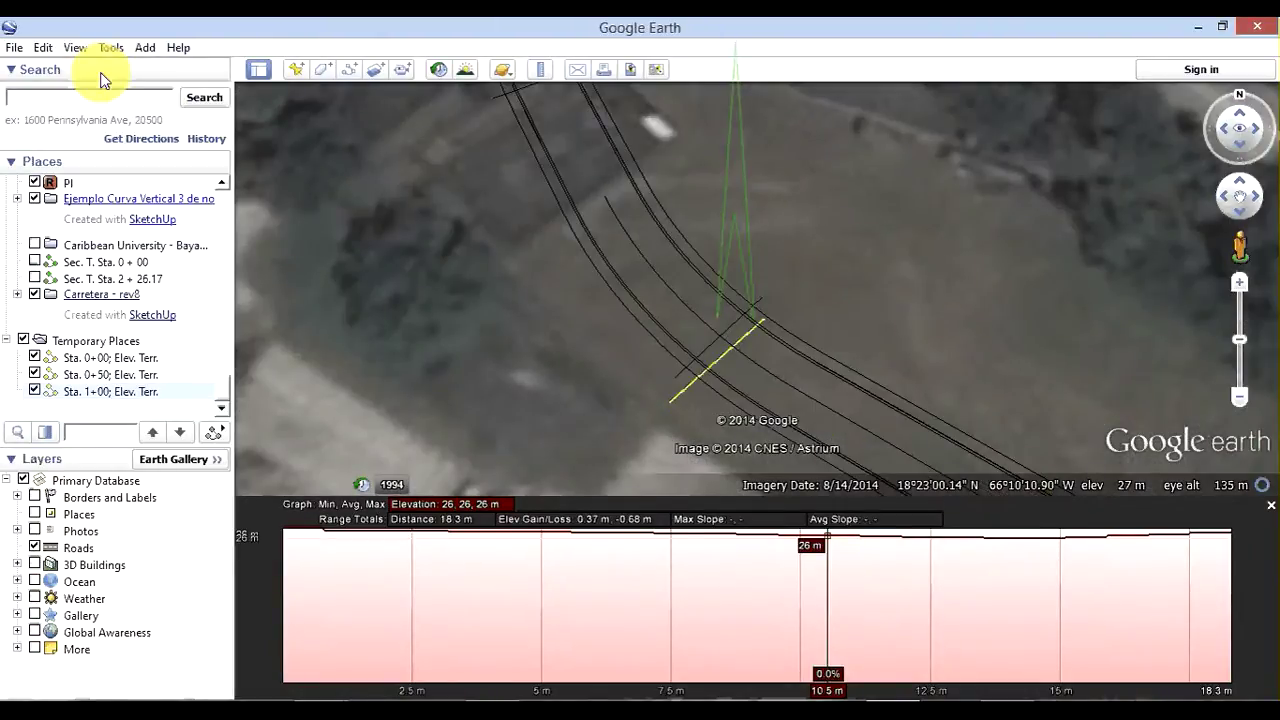
{"action": "left_click", "coordinate": [75, 47]}
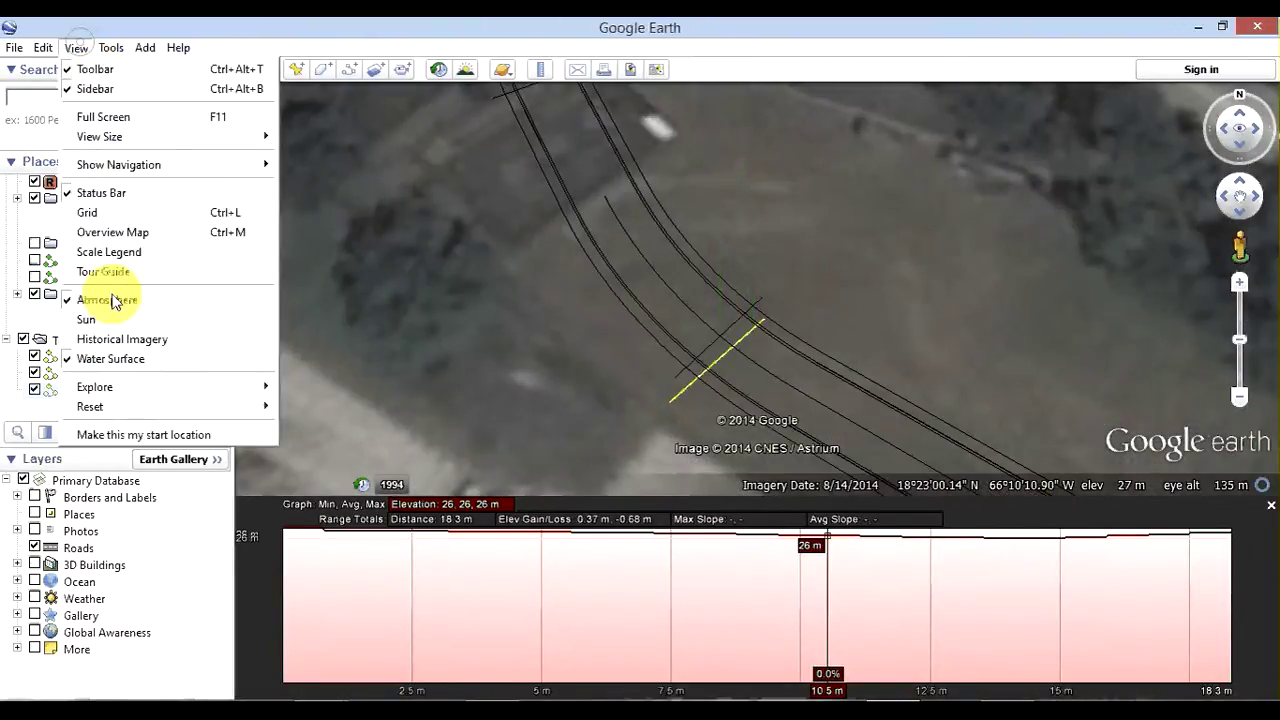
{"action": "mouse_move", "coordinate": [90, 406]}
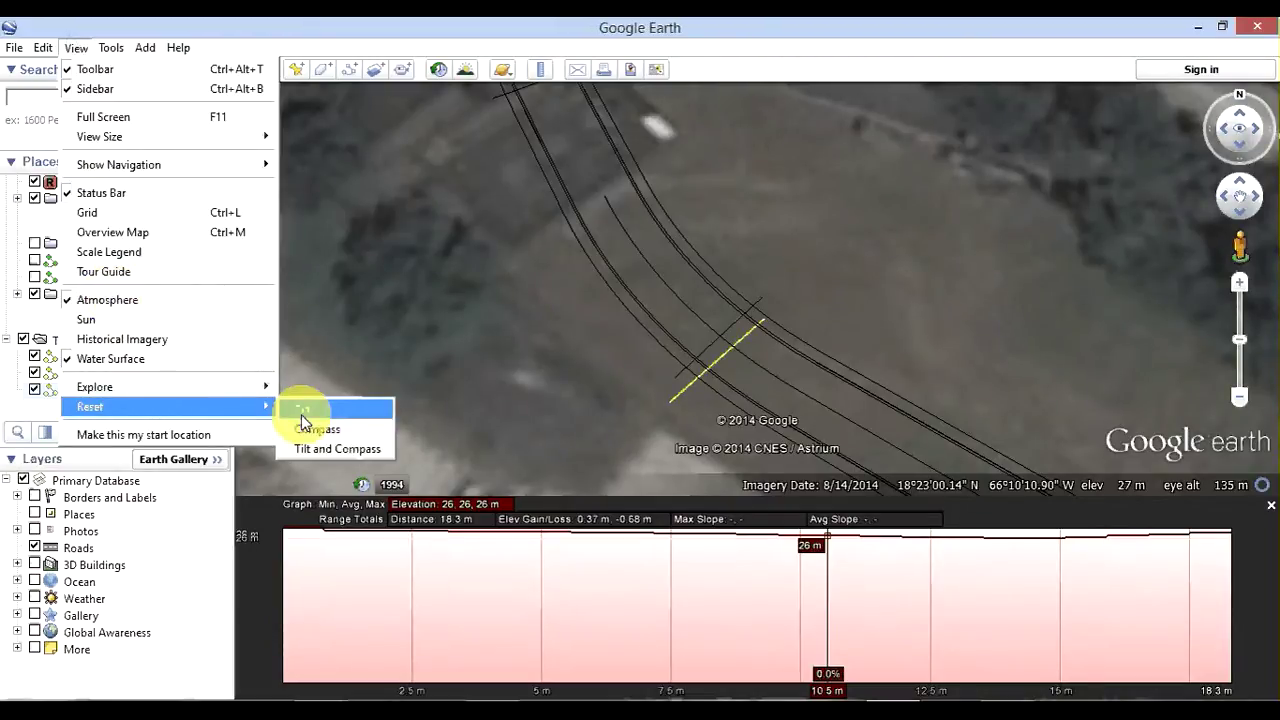
{"action": "left_click", "coordinate": [301, 410]}
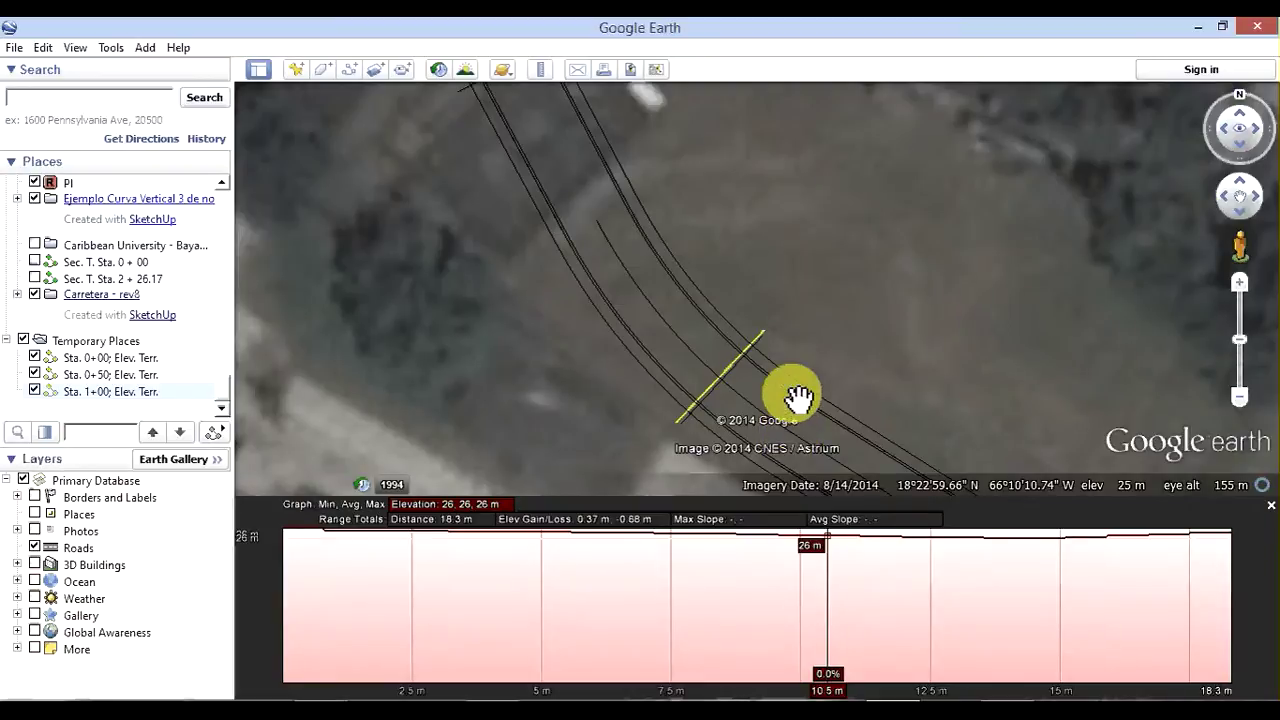
{"action": "left_click_drag", "start_coordinate": [800, 398], "coordinate": [747, 368]}
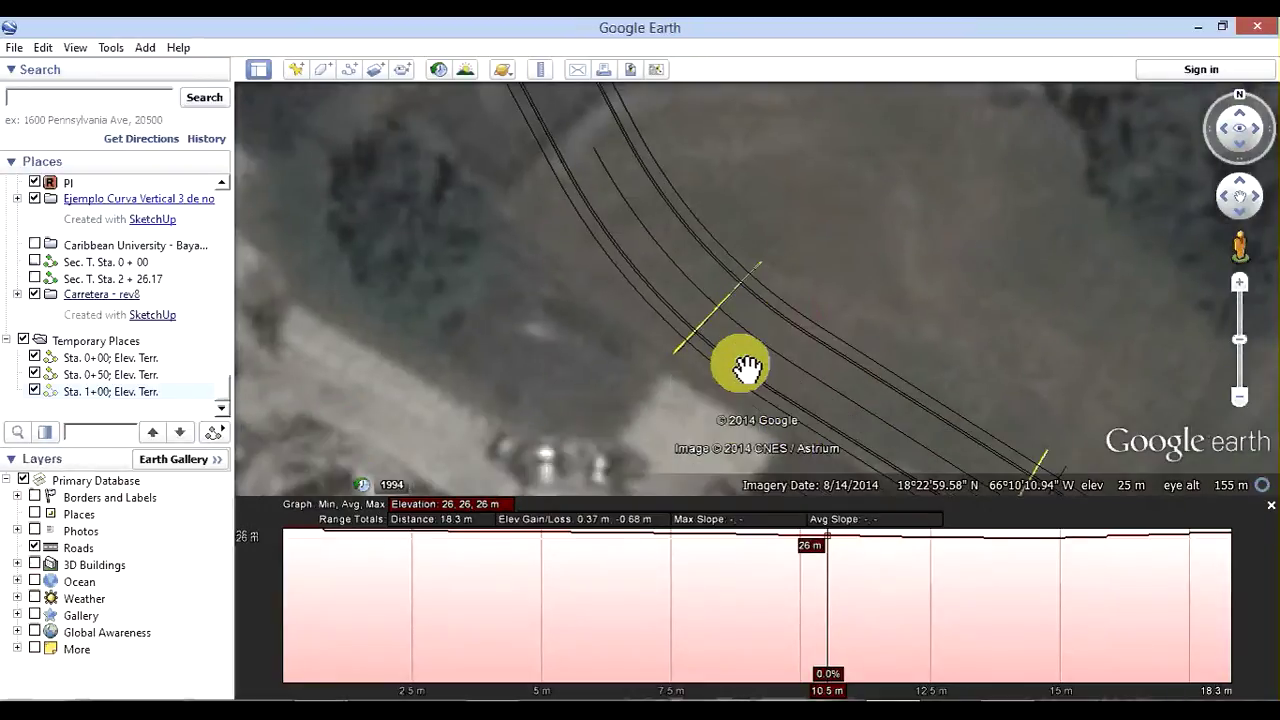
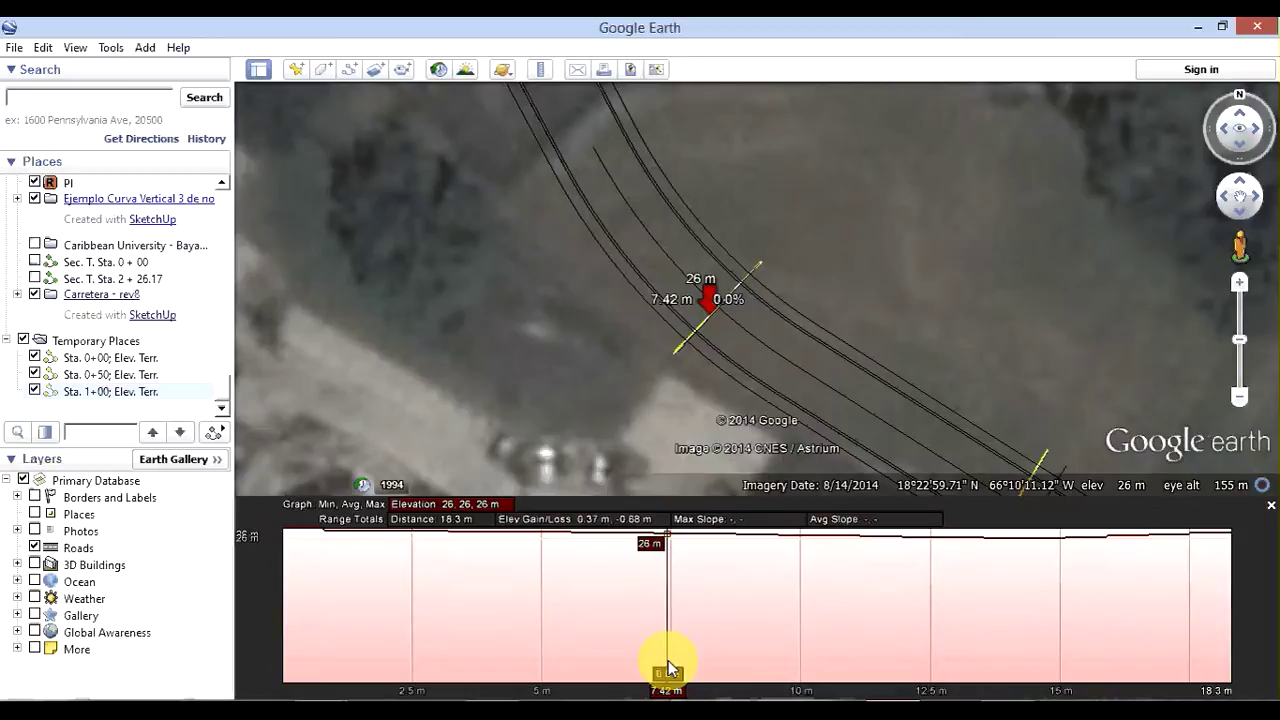
- Finish tracing the Sta. 1+00 profile, then measure a ruler line across the road at Sta. 1+50
{"action": "left_click_drag", "start_coordinate": [668, 668], "coordinate": [1000, 700]}
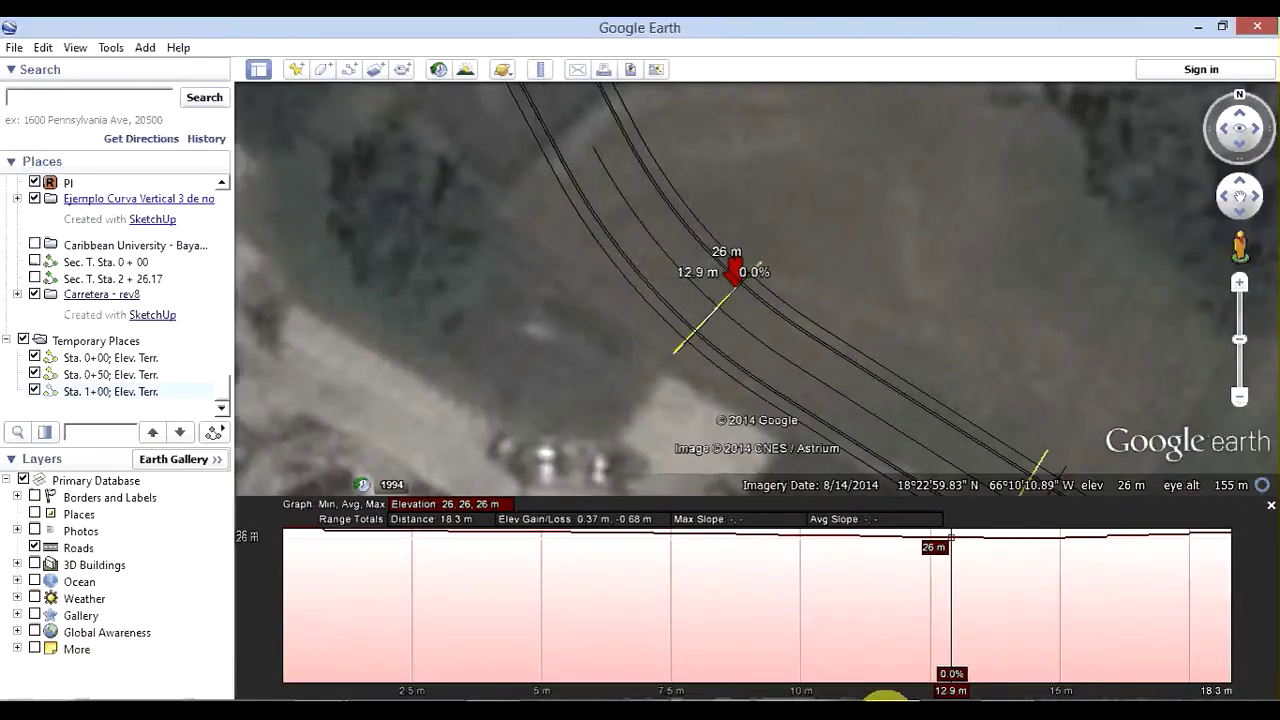
{"action": "scroll", "coordinate": [727, 332], "scroll_direction": "down", "scroll_amount": 2}
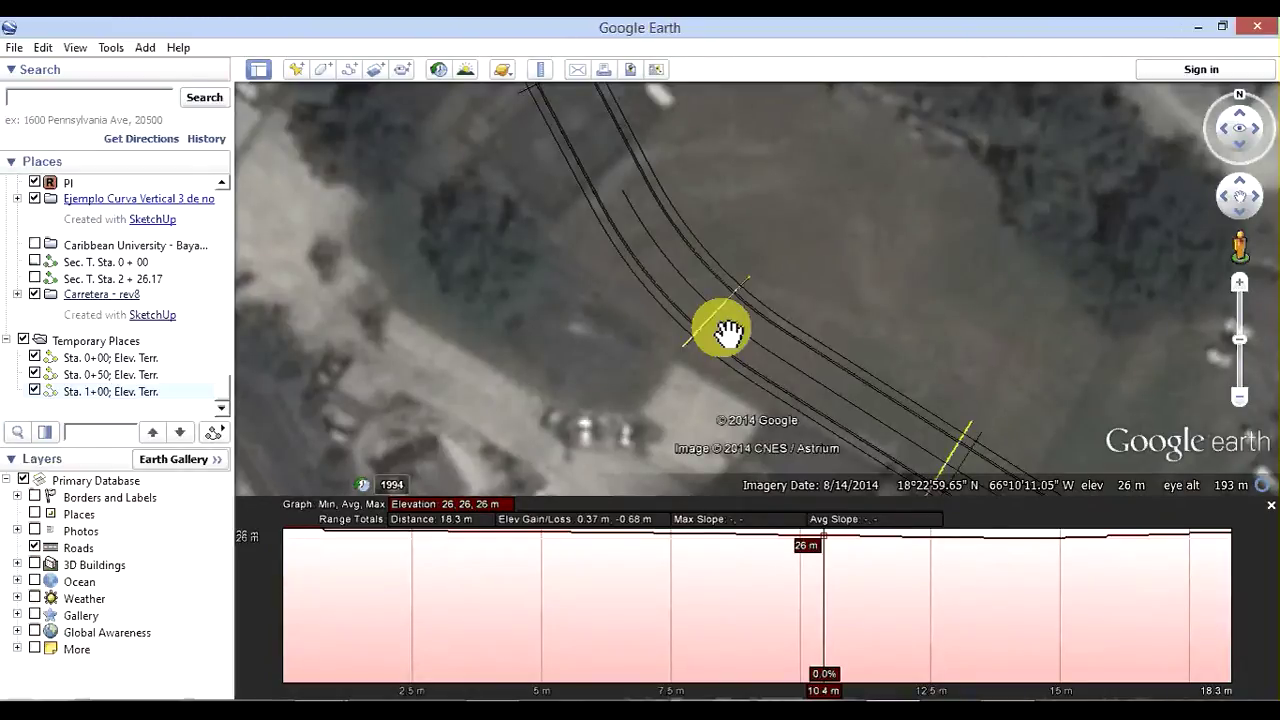
{"action": "scroll", "coordinate": [727, 332], "scroll_direction": "down", "scroll_amount": 2}
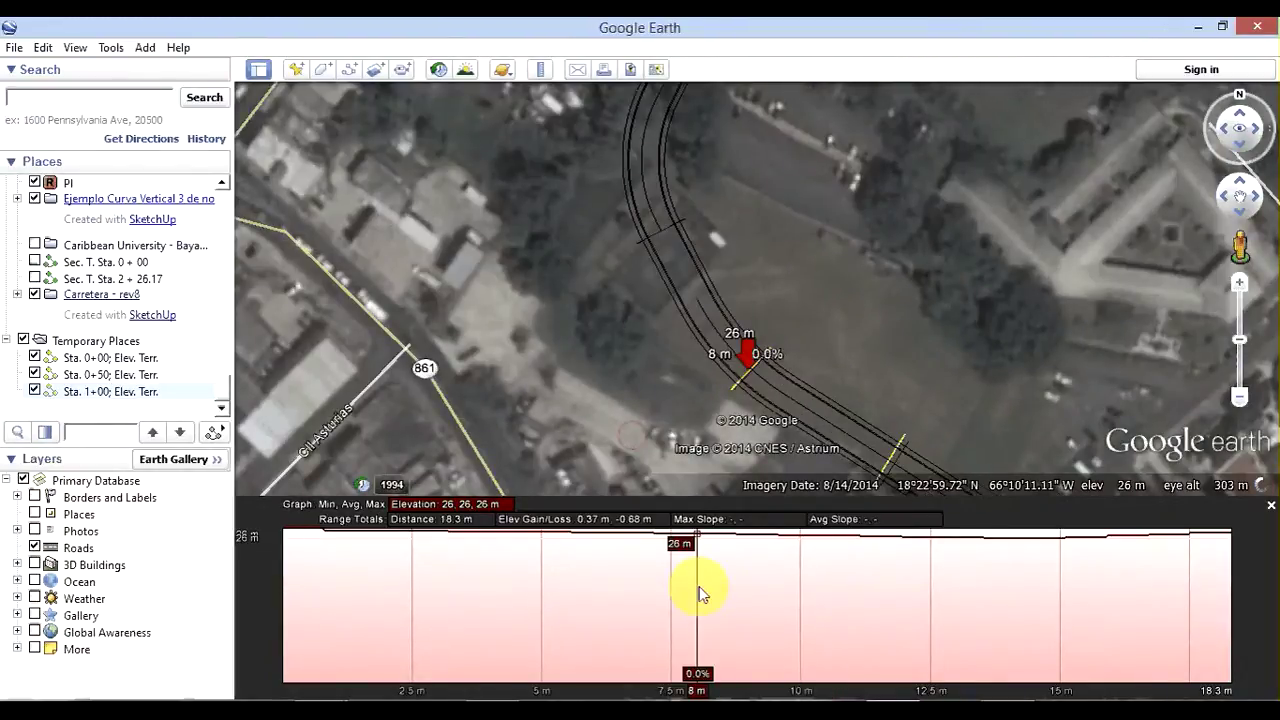
{"action": "left_click", "coordinate": [539, 72]}
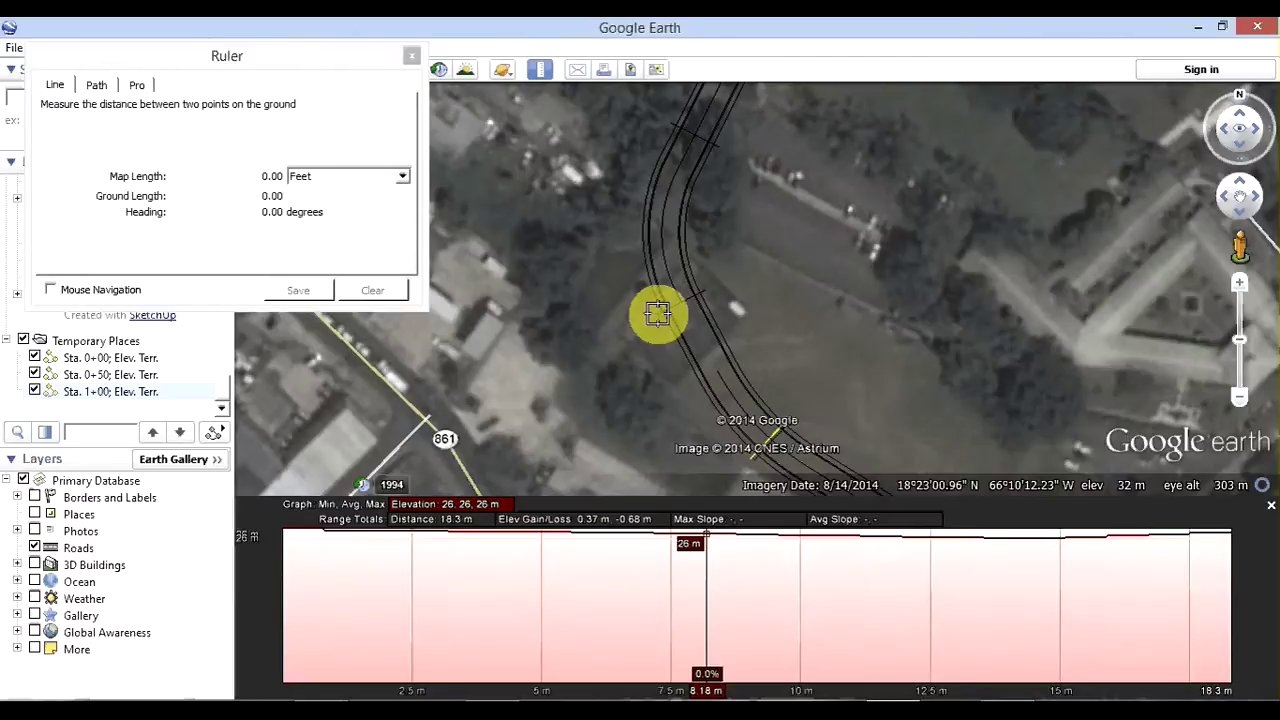
{"action": "left_click", "coordinate": [657, 314]}
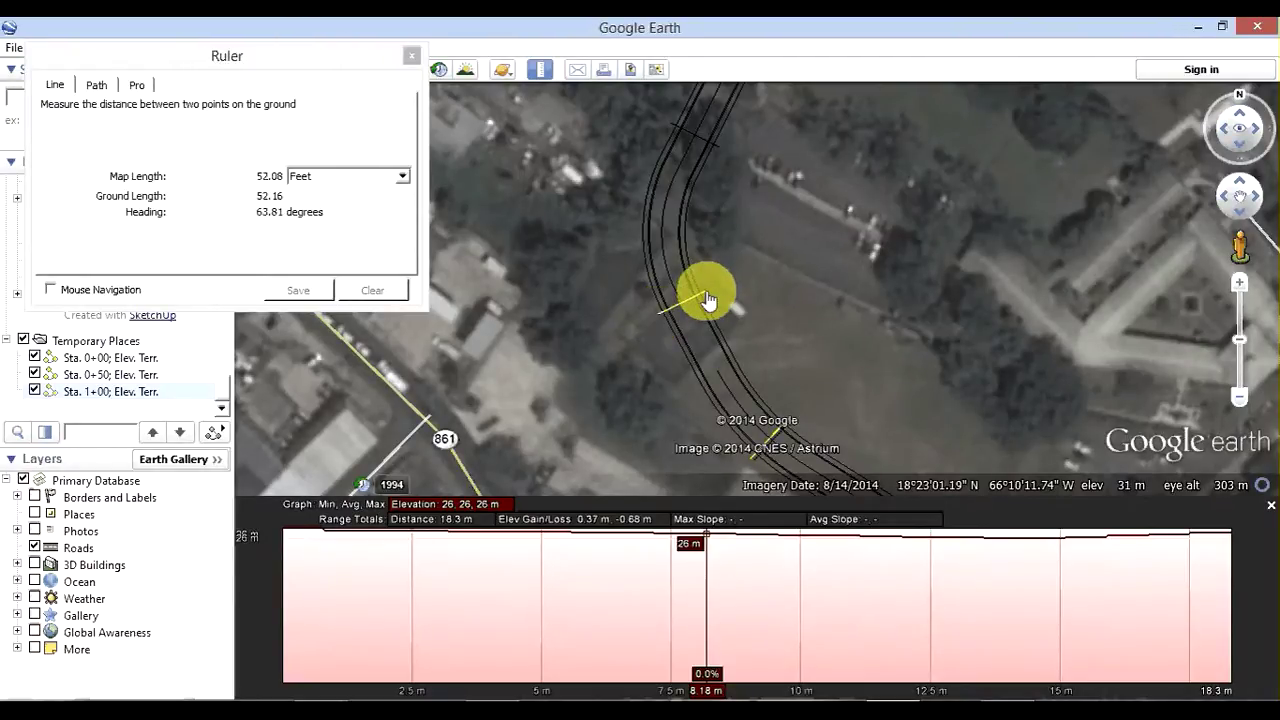
{"action": "left_click", "coordinate": [710, 299]}
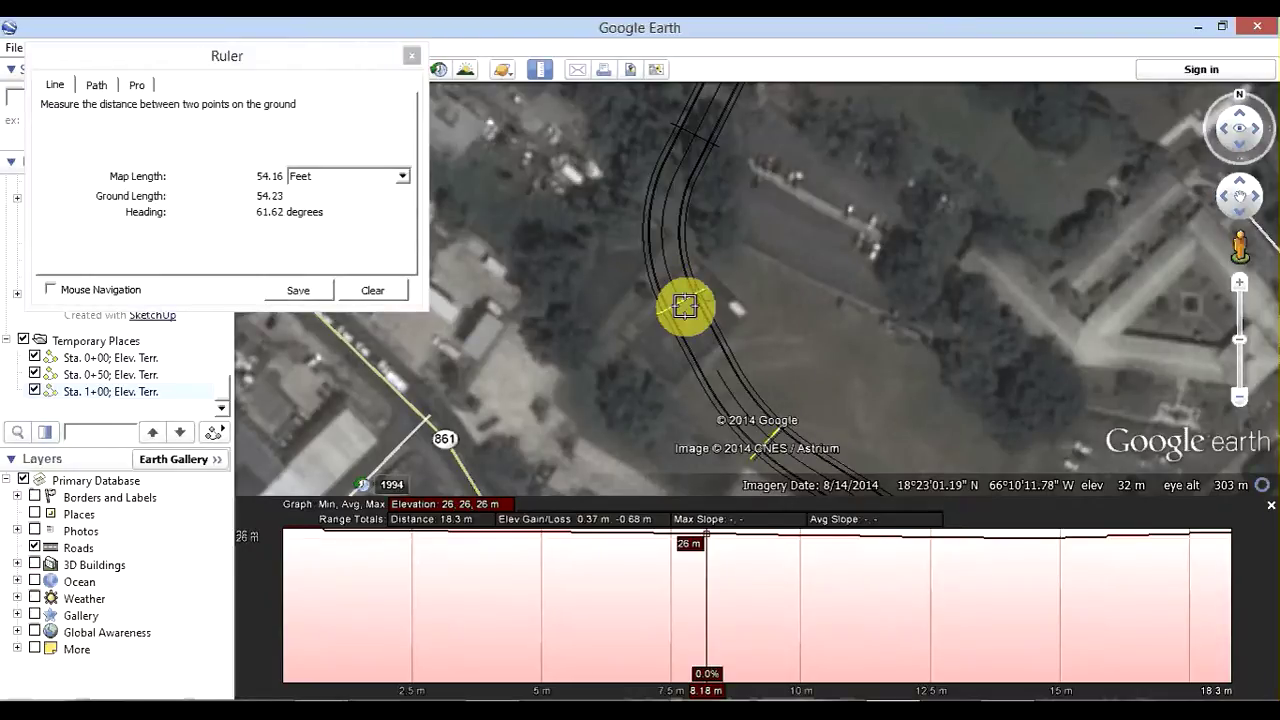
- Save the line as path 'Sta. 1+50; Elev. Terr.' with a yellow line colour
{"action": "left_click", "coordinate": [298, 290]}
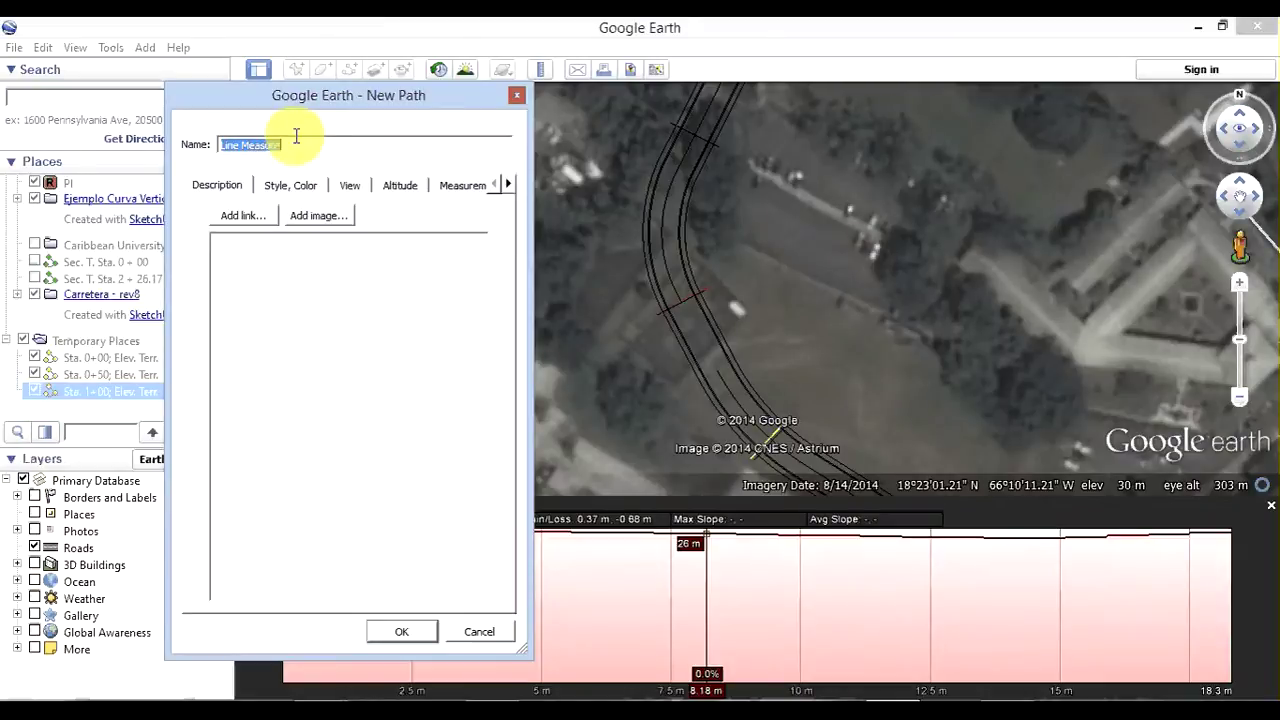
{"action": "type", "text": "Sta. "}
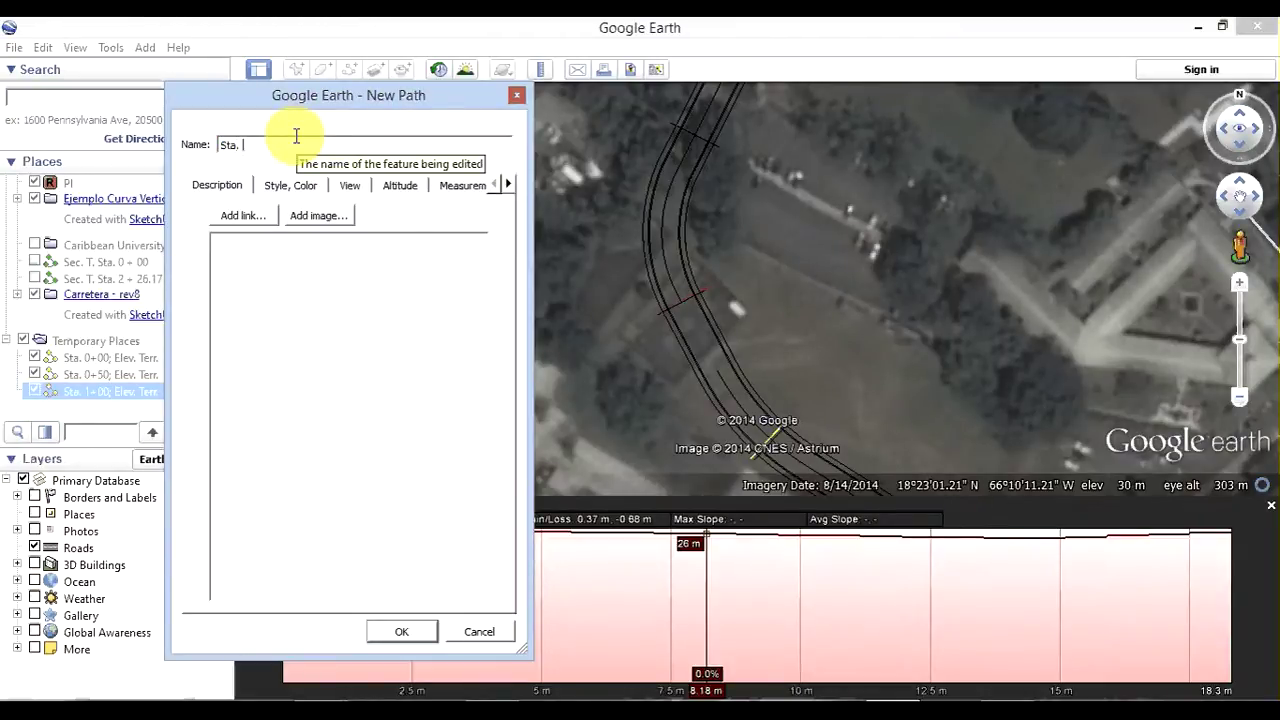
{"action": "type", "text": "1"}
{"action": "type", "text": "+50;"}
{"action": "type", "text": "El"}
{"action": "type", "text": "ev. Terr."}
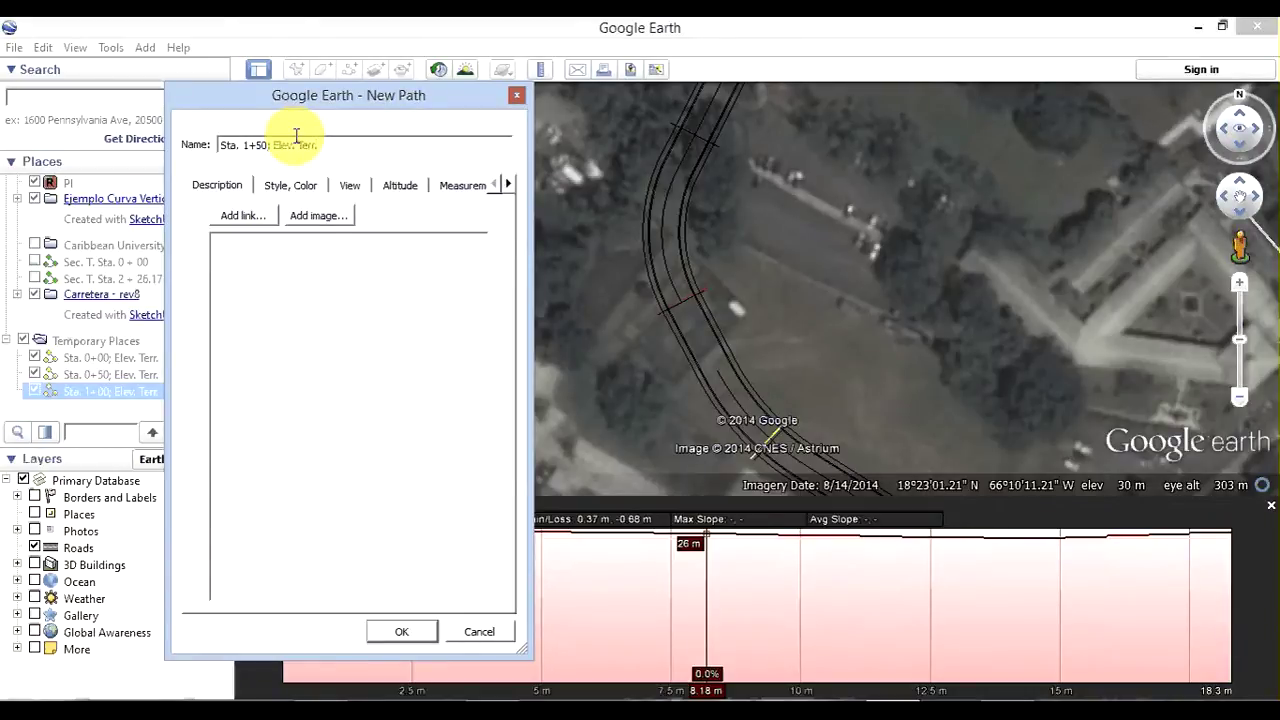
{"action": "left_click", "coordinate": [281, 188]}
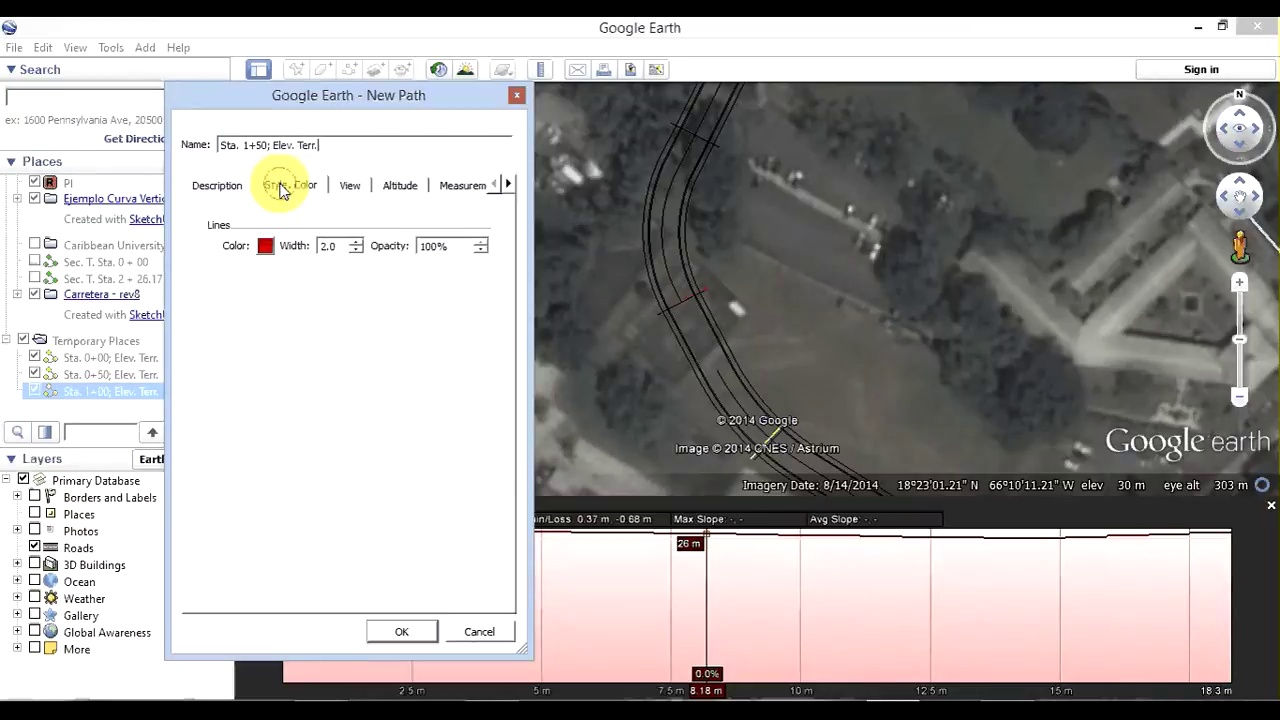
{"action": "left_click", "coordinate": [265, 245]}
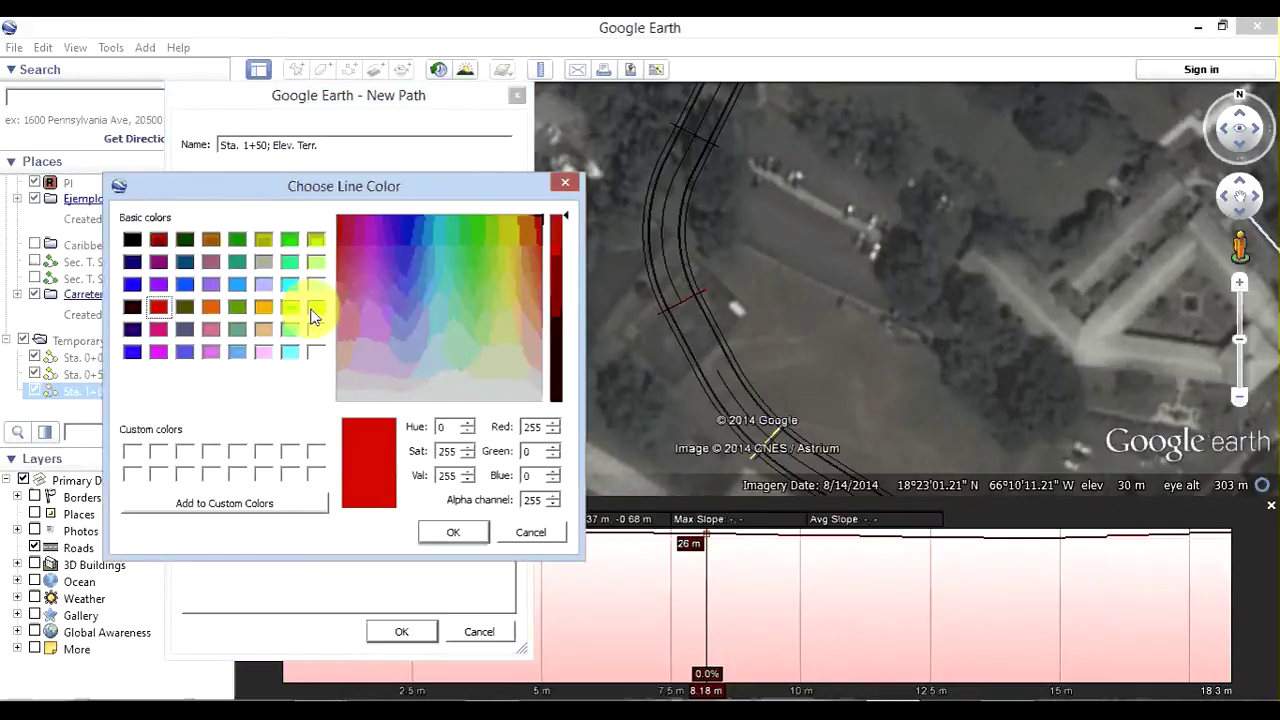
{"action": "left_click", "coordinate": [312, 310]}
{"action": "left_click", "coordinate": [430, 535]}
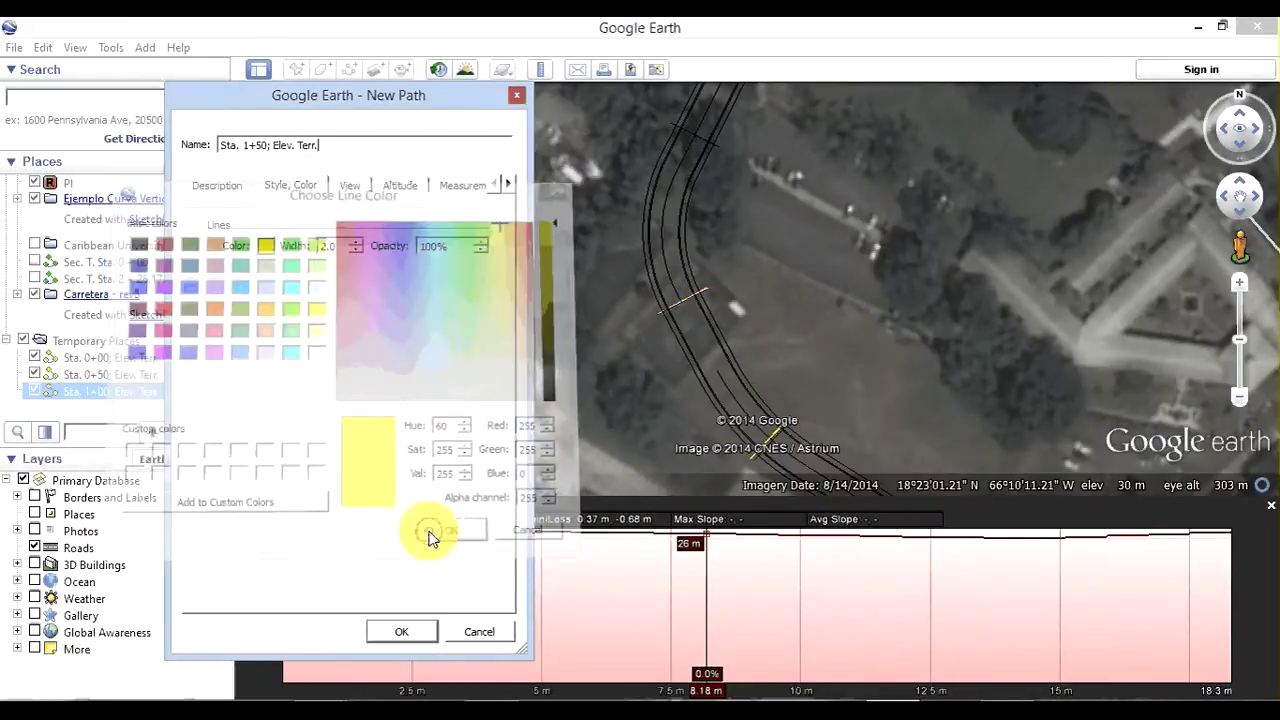
{"action": "left_click", "coordinate": [404, 634]}
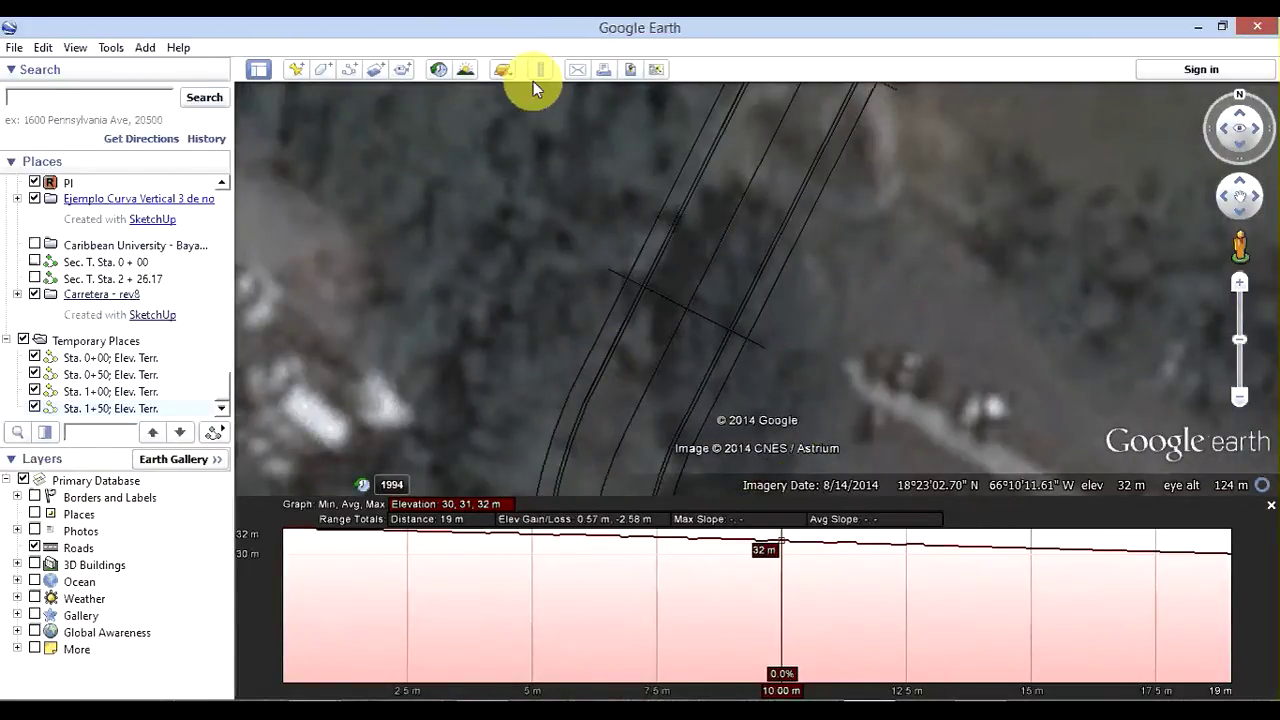
- Measure a ruler line across the road at the Sta. 2+00 station
{"action": "left_click", "coordinate": [536, 78]}
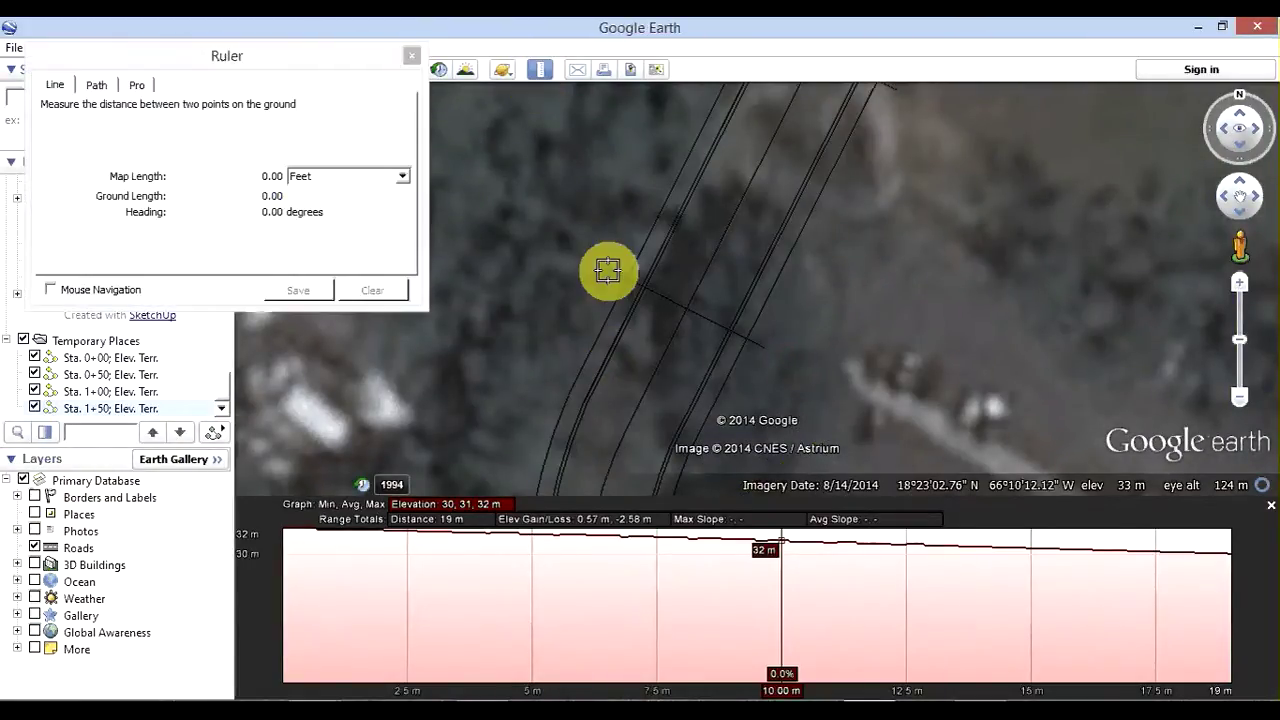
{"action": "left_click", "coordinate": [608, 270]}
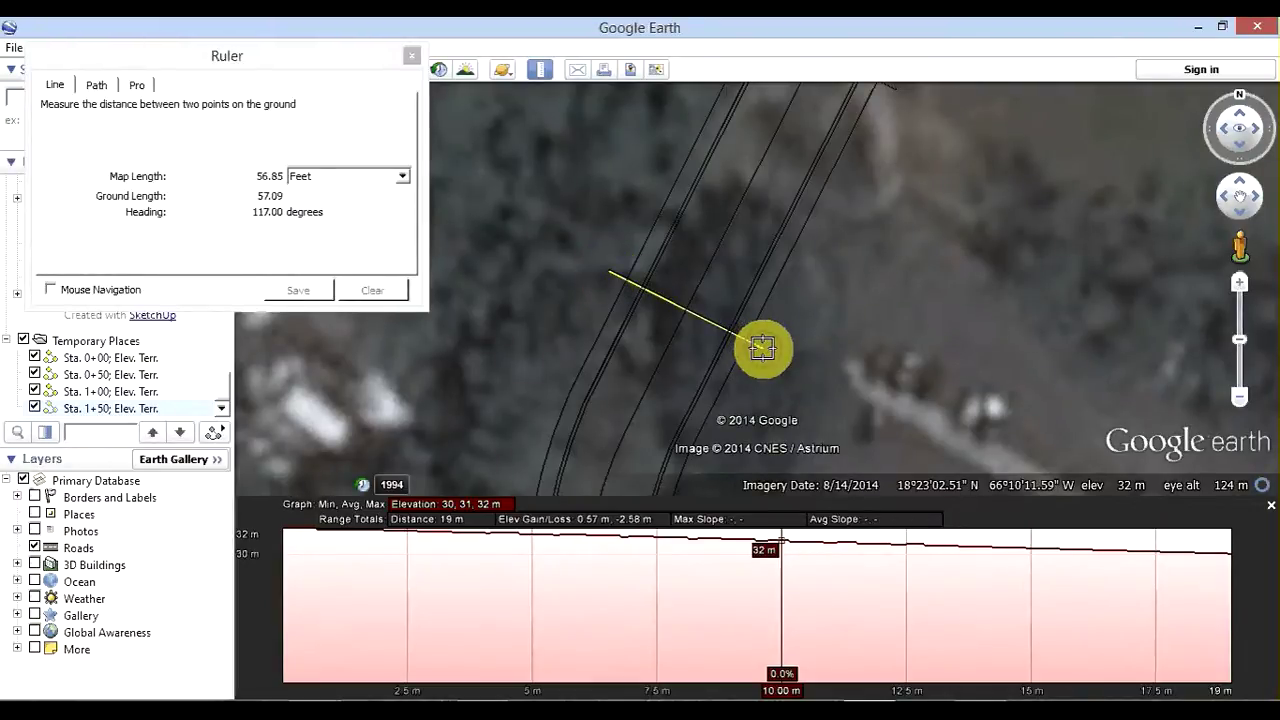
{"action": "left_click", "coordinate": [762, 347]}
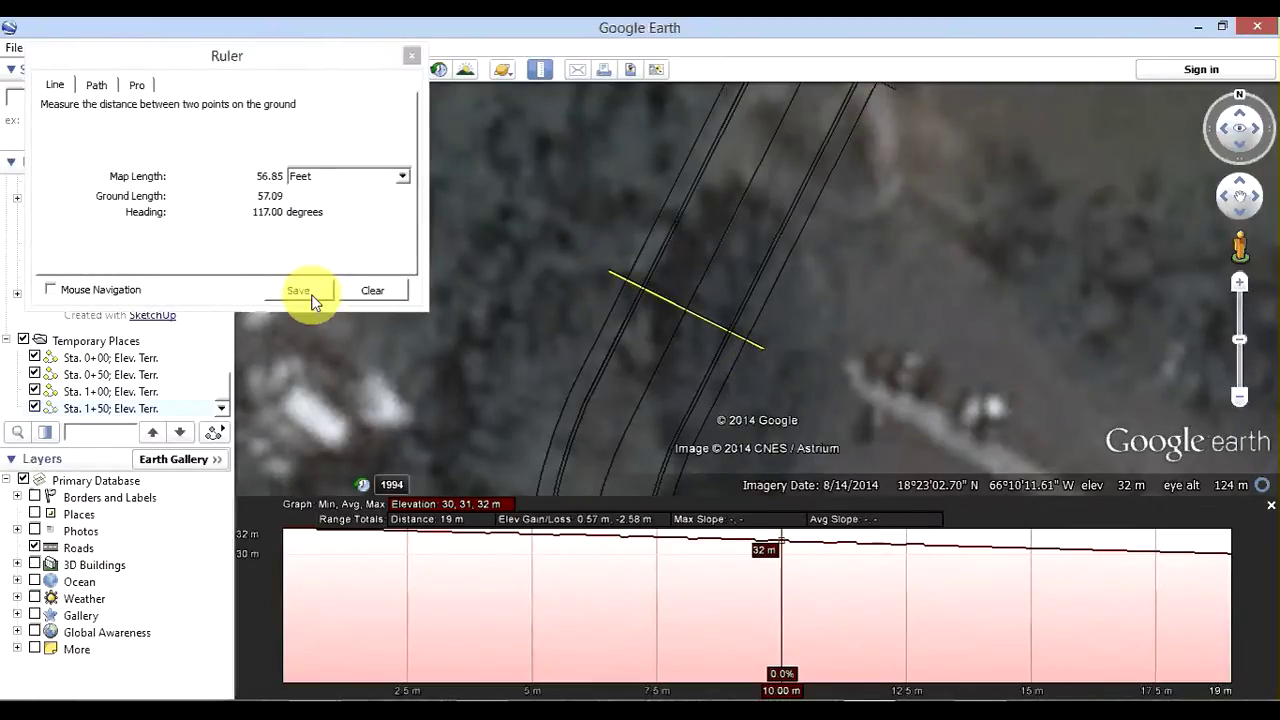
- Save the line as path 'Sta. 2+00; Elev. Terr.' with a yellow line colour
{"action": "left_click", "coordinate": [298, 290]}
{"action": "type", "text": "S"}
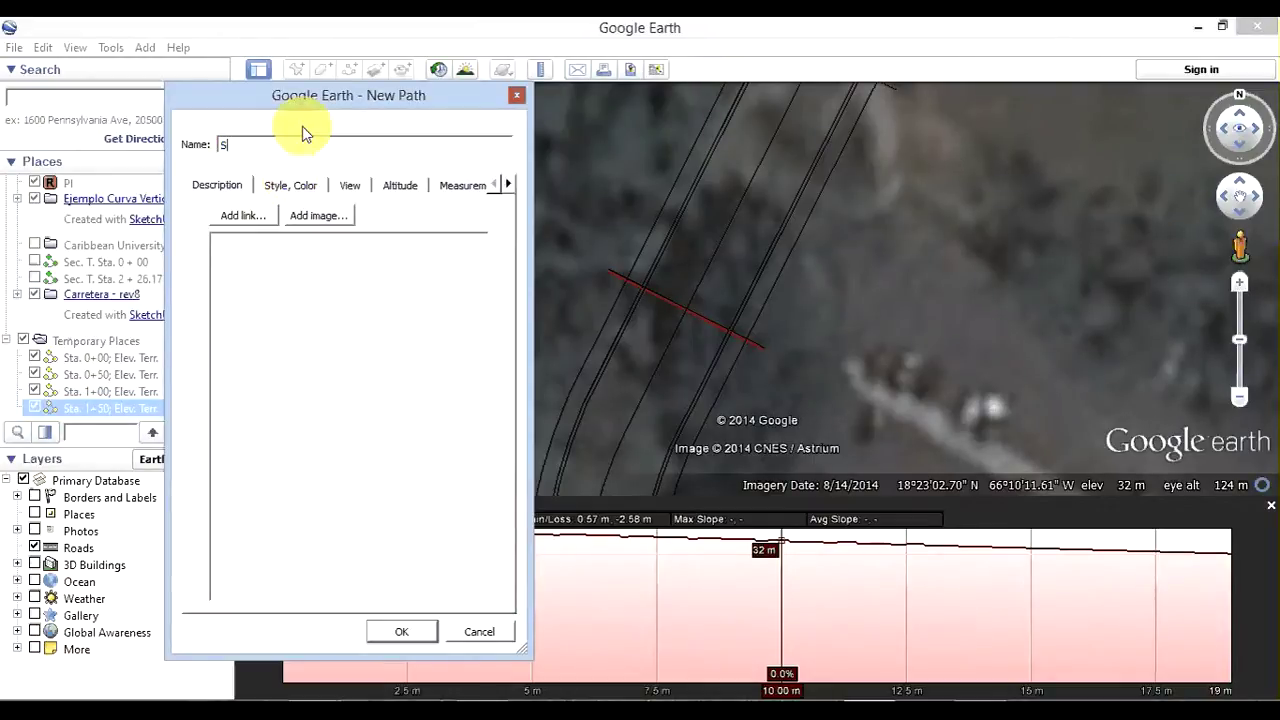
{"action": "type", "text": "ta. "}
{"action": "type", "text": "2"}
{"action": "type", "text": "+00; E"}
{"action": "type", "text": "le"}
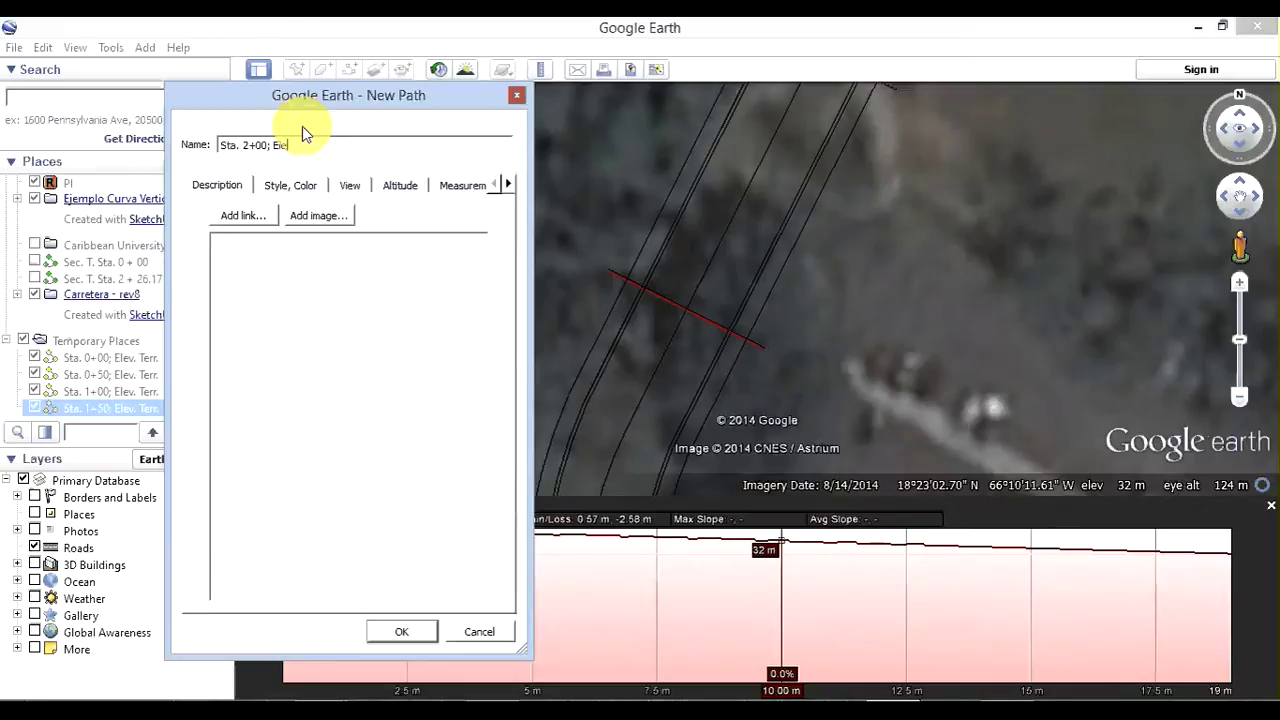
{"action": "type", "text": "v. Terr"}
{"action": "type", "text": "."}
{"action": "left_click", "coordinate": [310, 190]}
{"action": "left_click", "coordinate": [266, 244]}
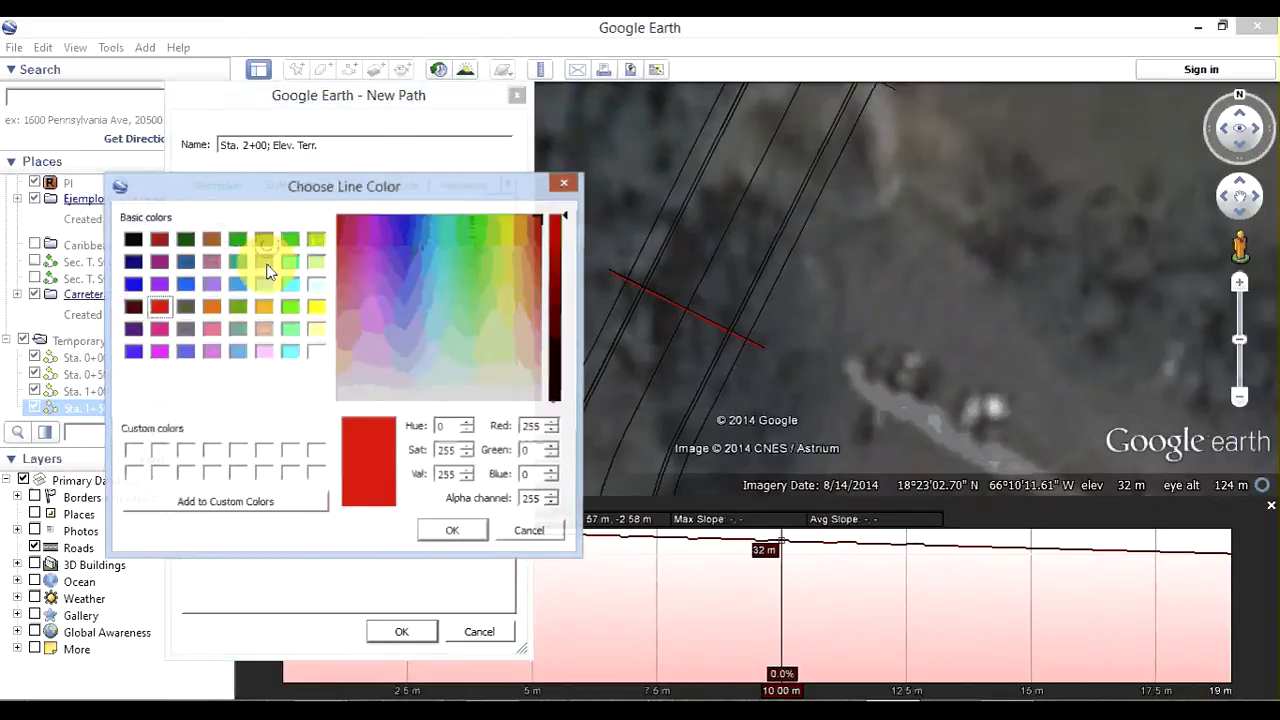
{"action": "left_click", "coordinate": [316, 306]}
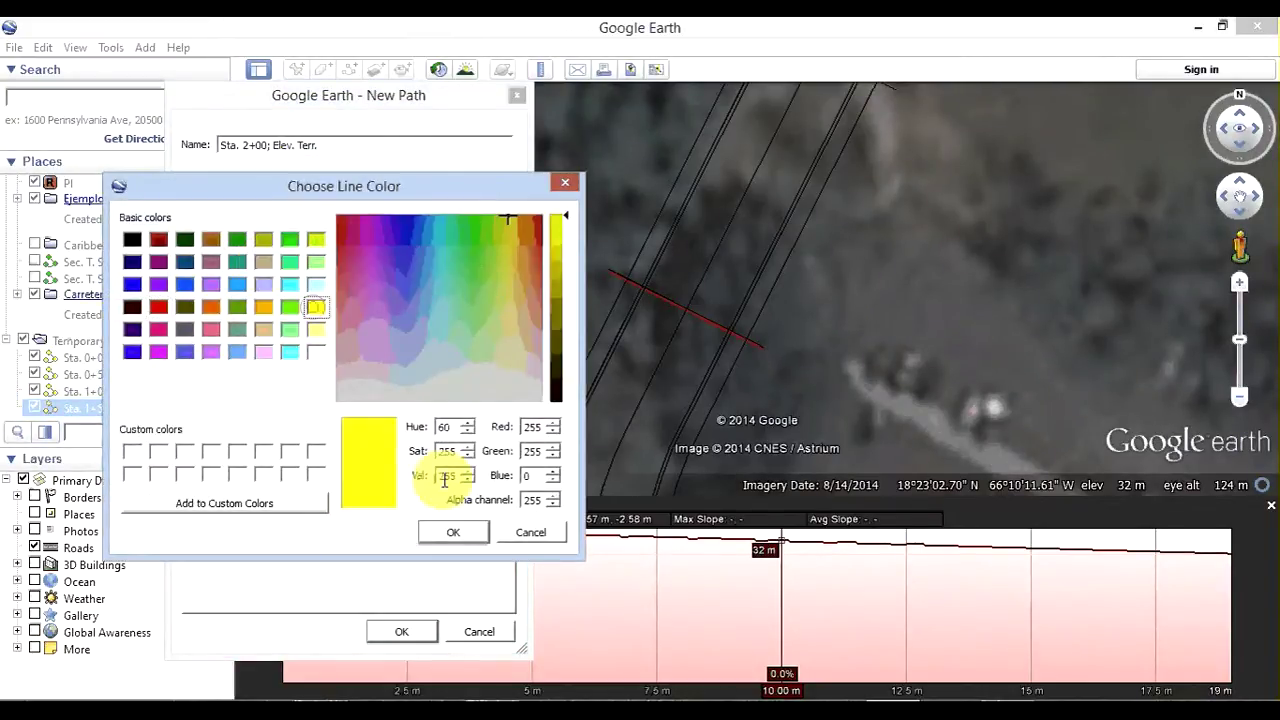
{"action": "left_click", "coordinate": [453, 532]}
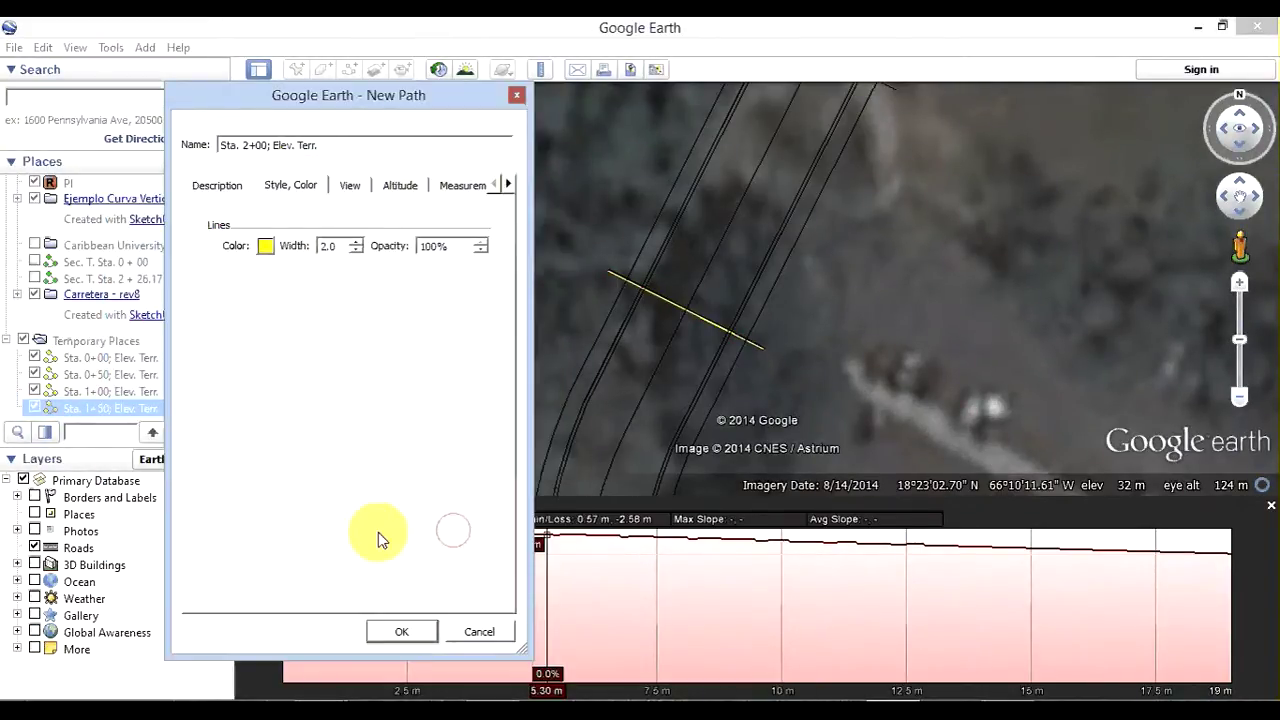
{"action": "left_click", "coordinate": [408, 631]}
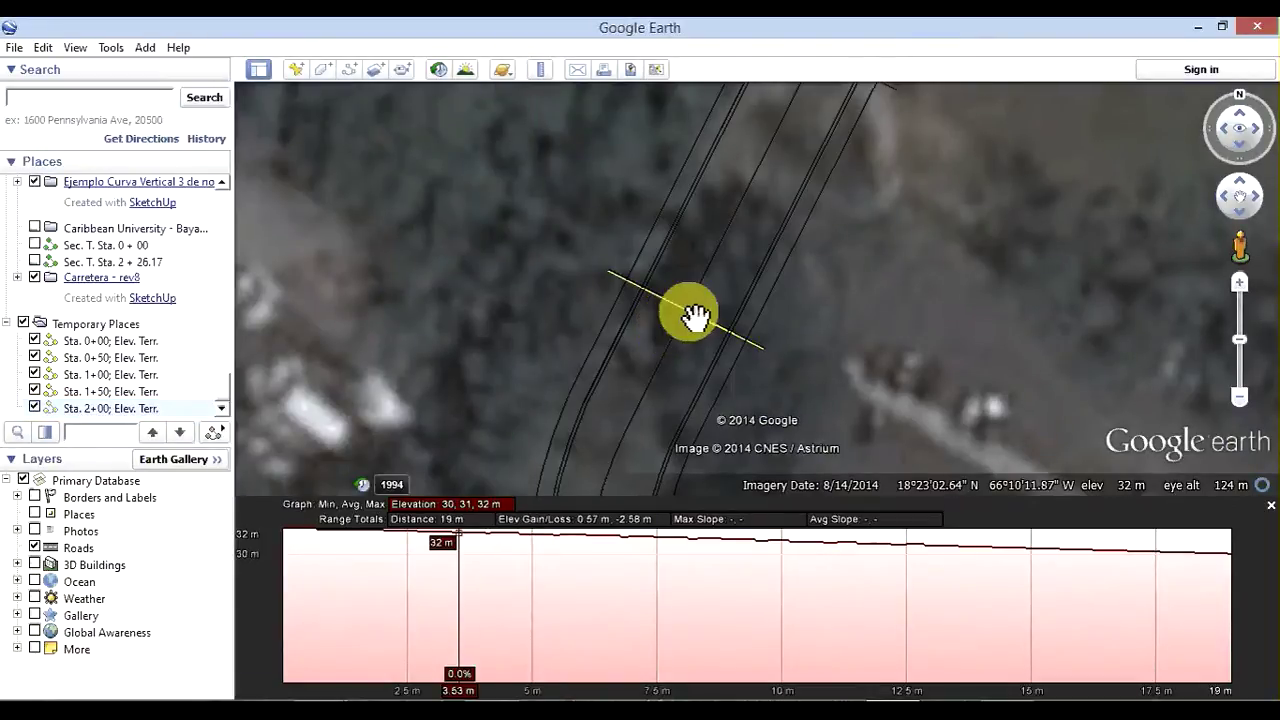
- Show the Sta. 2+00 elevation profile, zoom in on the path, and reset tilt and compass
{"action": "right_click", "coordinate": [696, 316]}
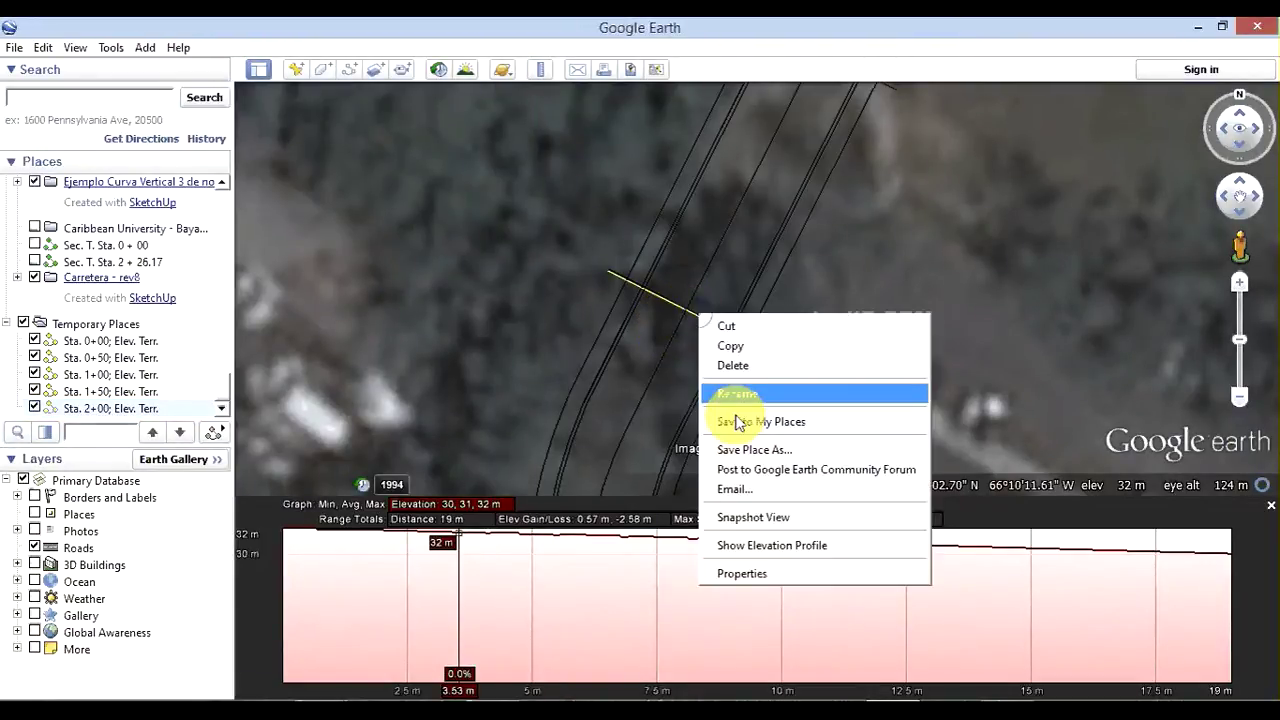
{"action": "left_click", "coordinate": [758, 545]}
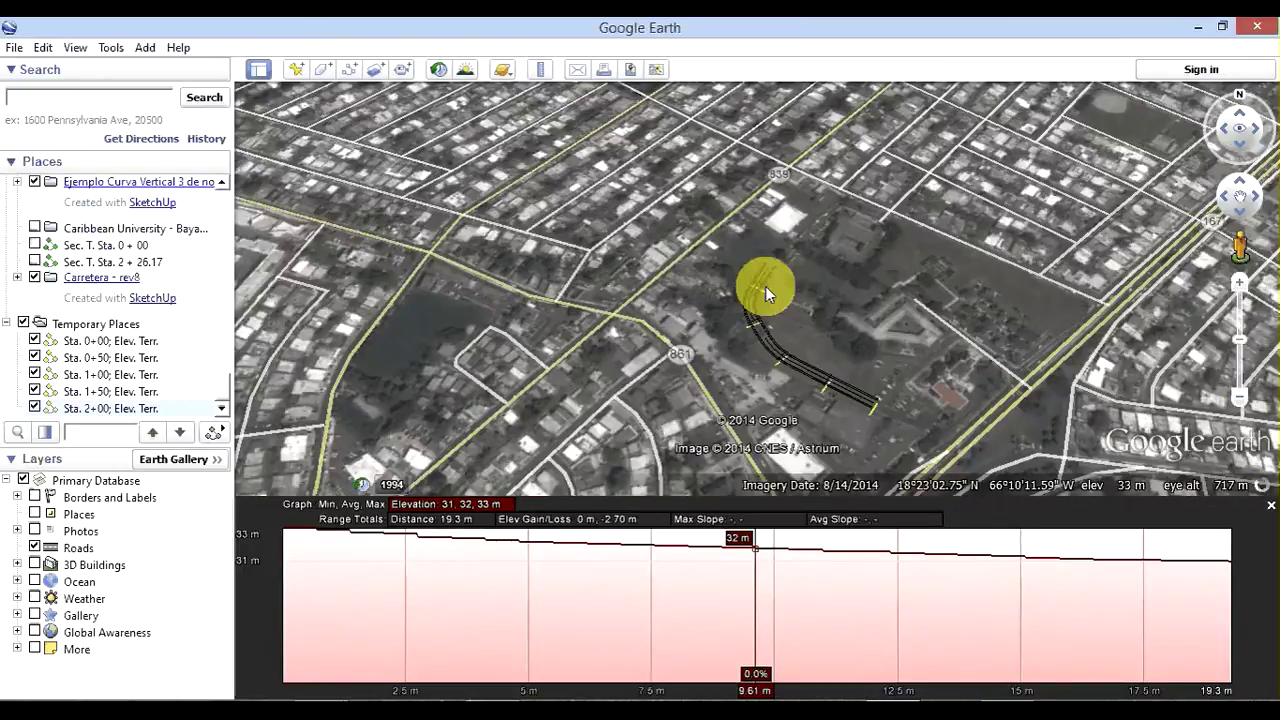
{"action": "scroll", "coordinate": [765, 293], "scroll_direction": "up", "scroll_amount": 2}
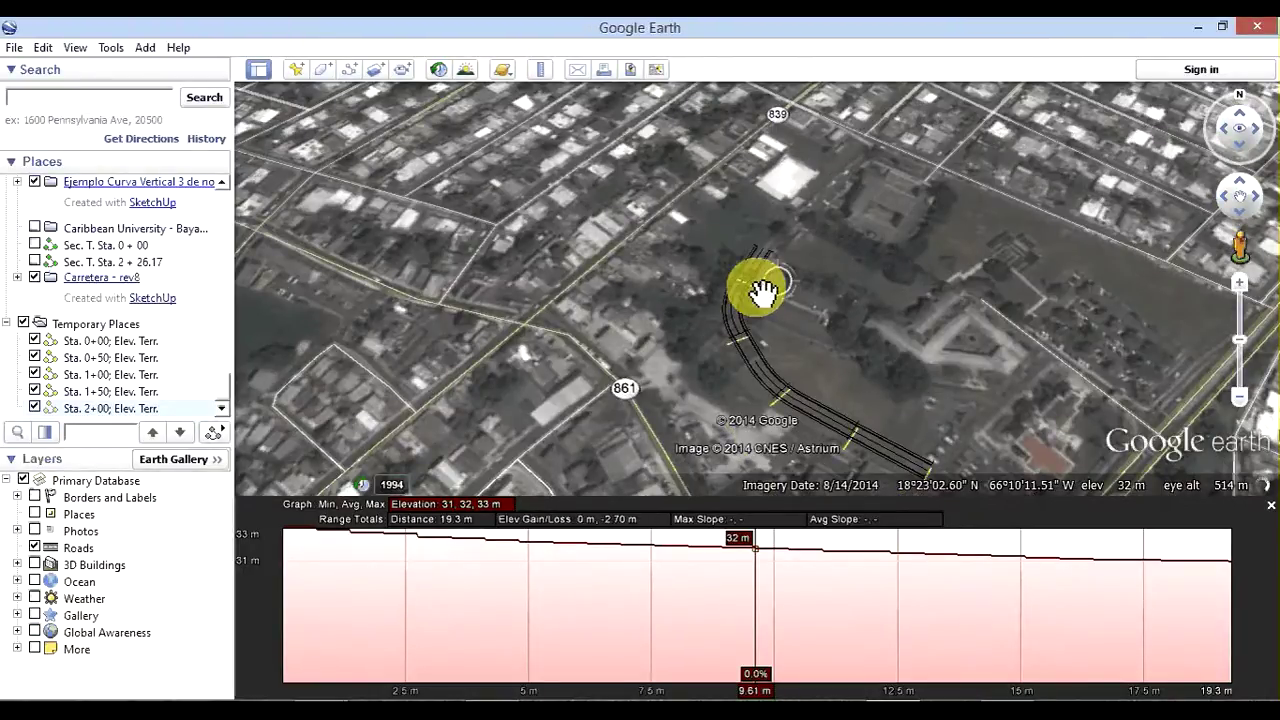
{"action": "scroll", "coordinate": [763, 291], "scroll_direction": "up", "scroll_amount": 3}
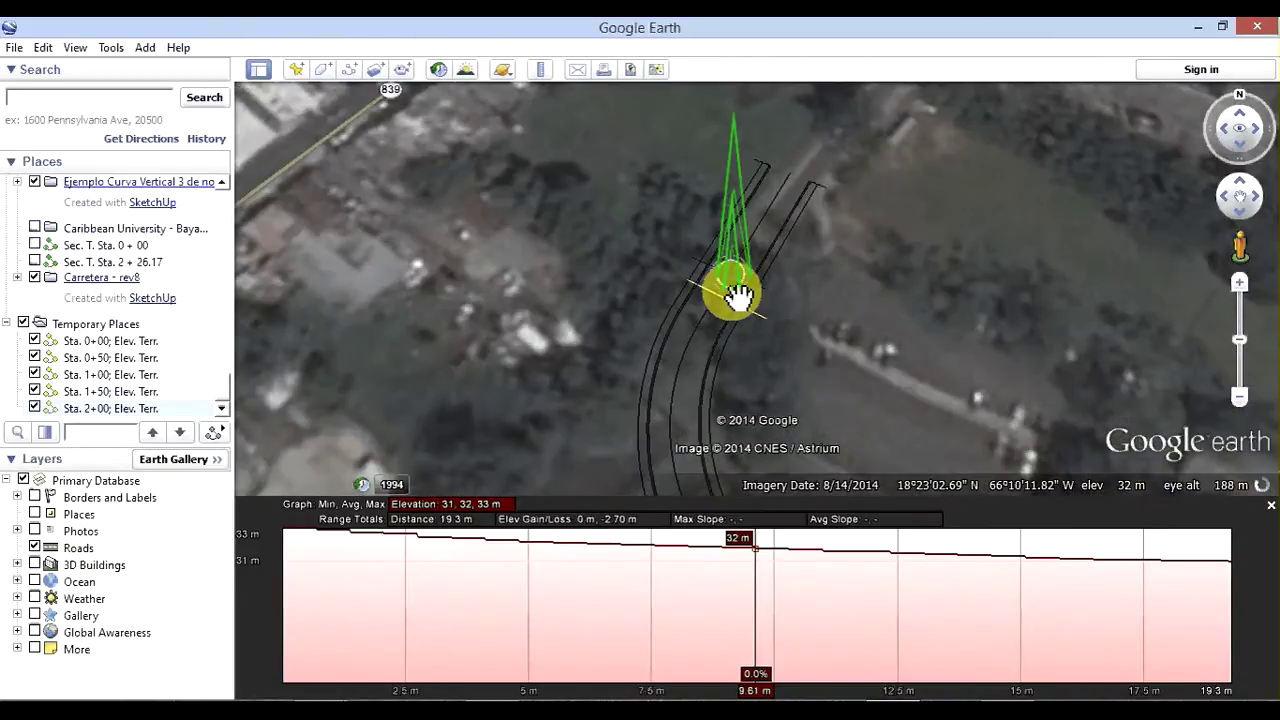
{"action": "scroll", "coordinate": [737, 295], "scroll_direction": "up", "scroll_amount": 2}
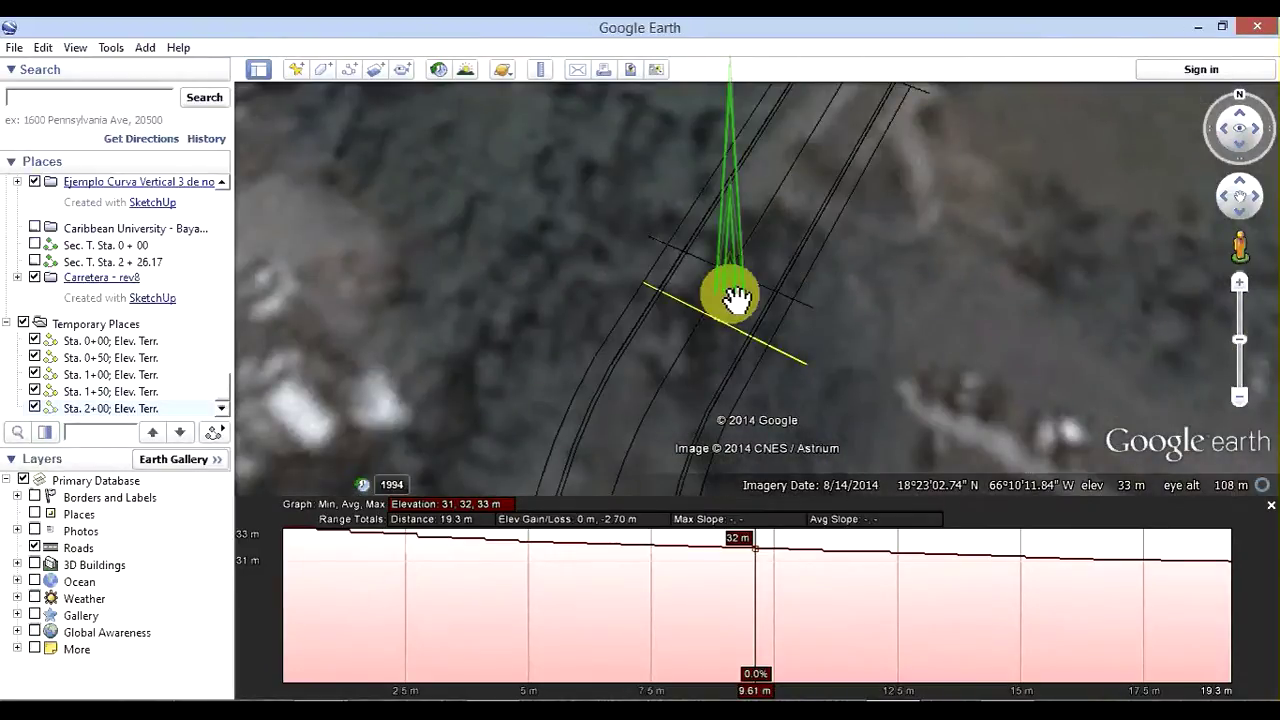
{"action": "scroll", "coordinate": [737, 298], "scroll_direction": "up", "scroll_amount": 1}
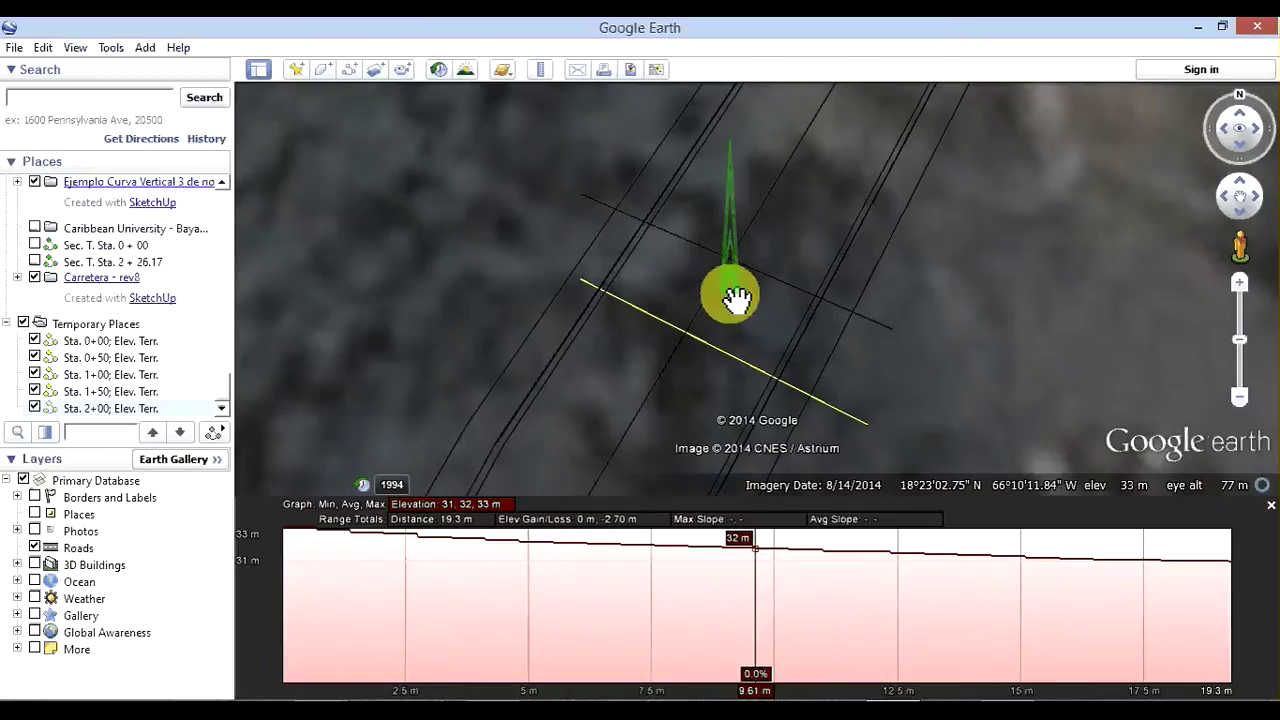
{"action": "scroll", "coordinate": [737, 298], "scroll_direction": "up", "scroll_amount": 1}
{"action": "left_click", "coordinate": [110, 47]}
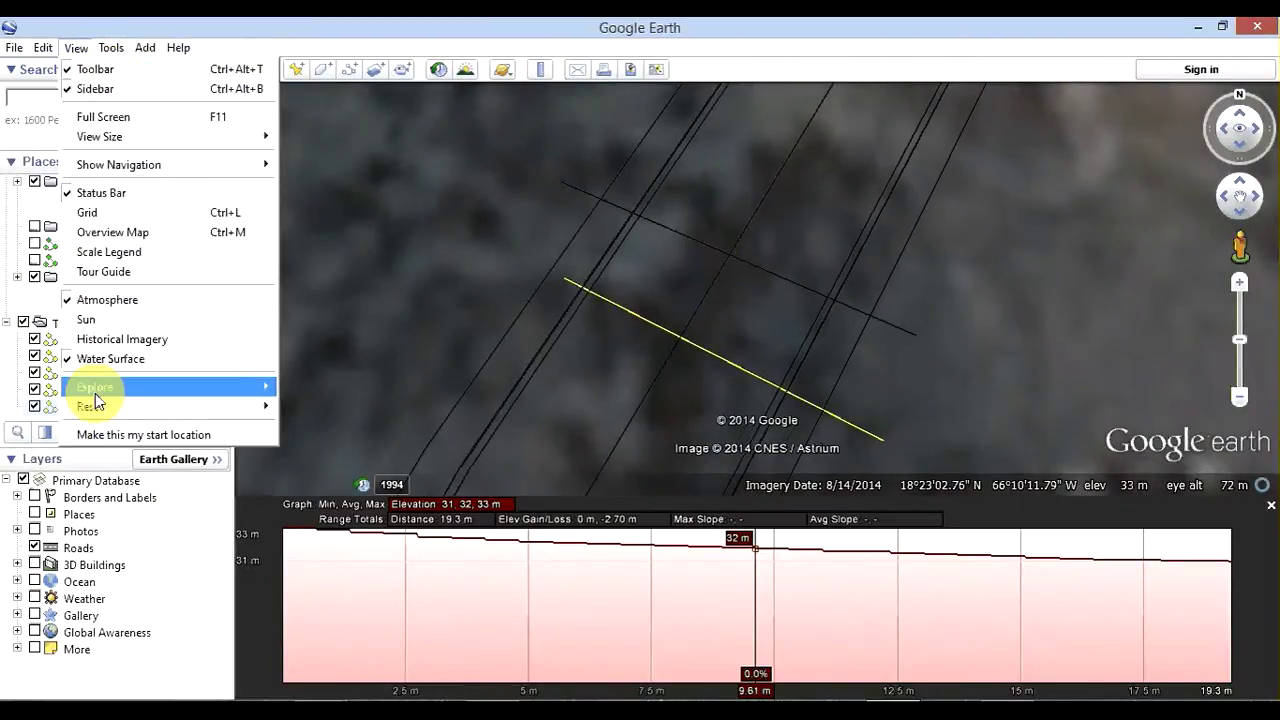
{"action": "mouse_move", "coordinate": [90, 406]}
{"action": "left_click", "coordinate": [331, 452]}
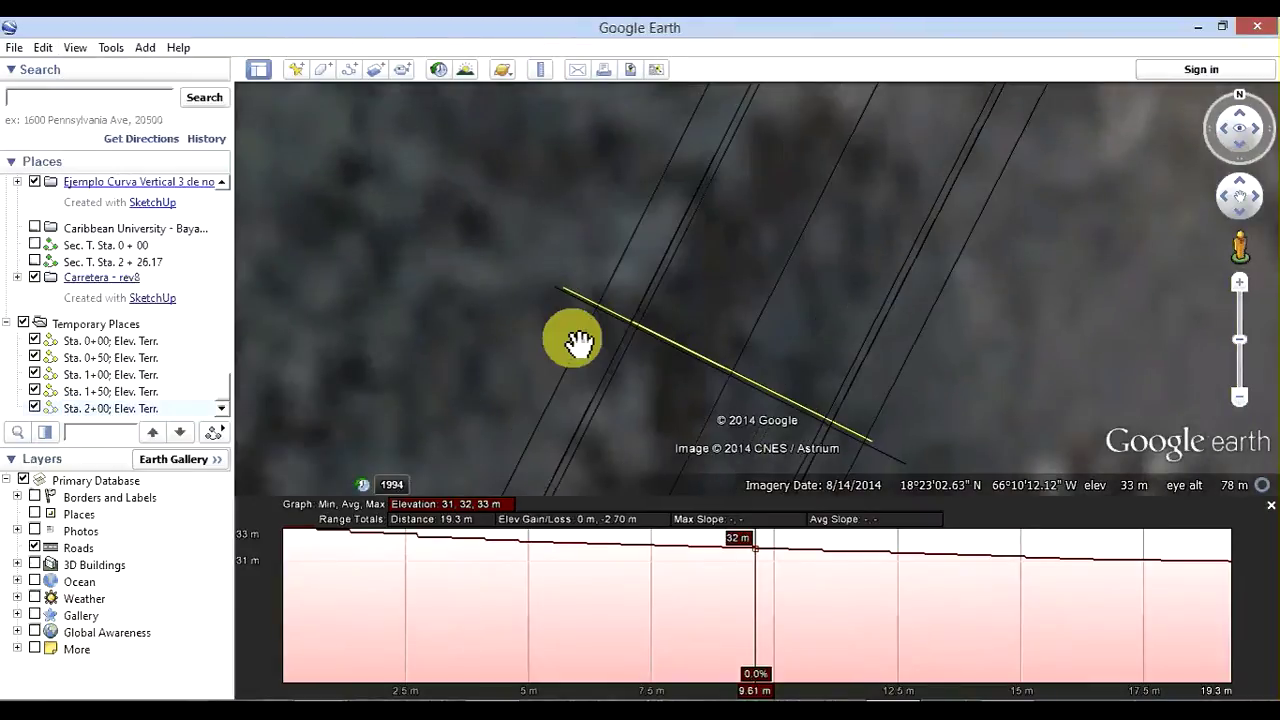
- Edit the Sta. 2+00 path, dragging its endpoints outward past the road edges, and confirm
{"action": "right_click", "coordinate": [588, 299]}
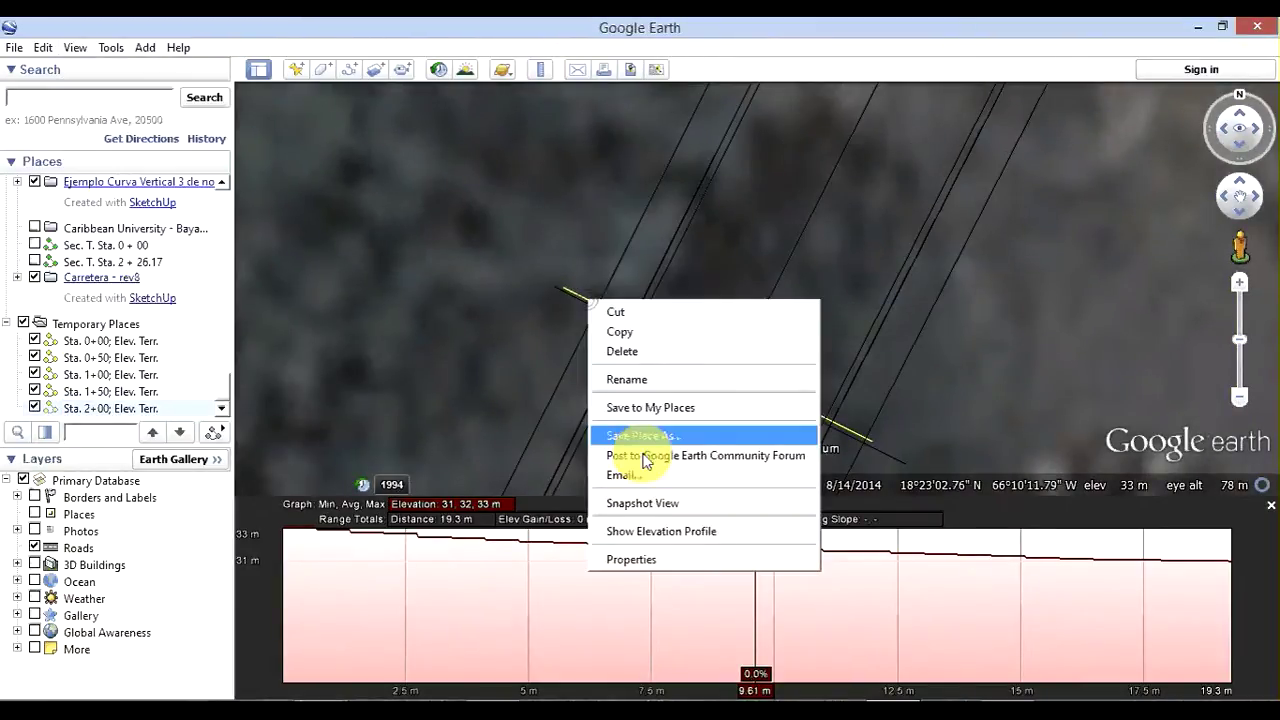
{"action": "left_click", "coordinate": [631, 559]}
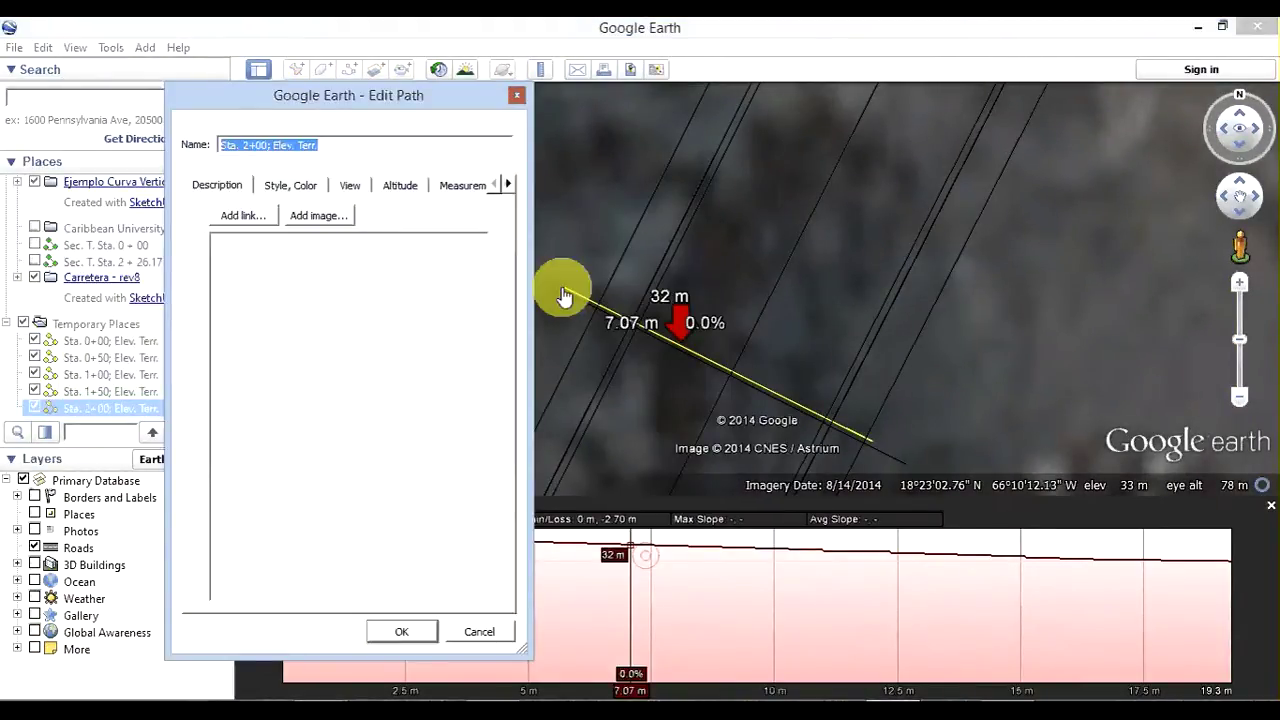
{"action": "left_click_drag", "start_coordinate": [565, 297], "coordinate": [557, 298]}
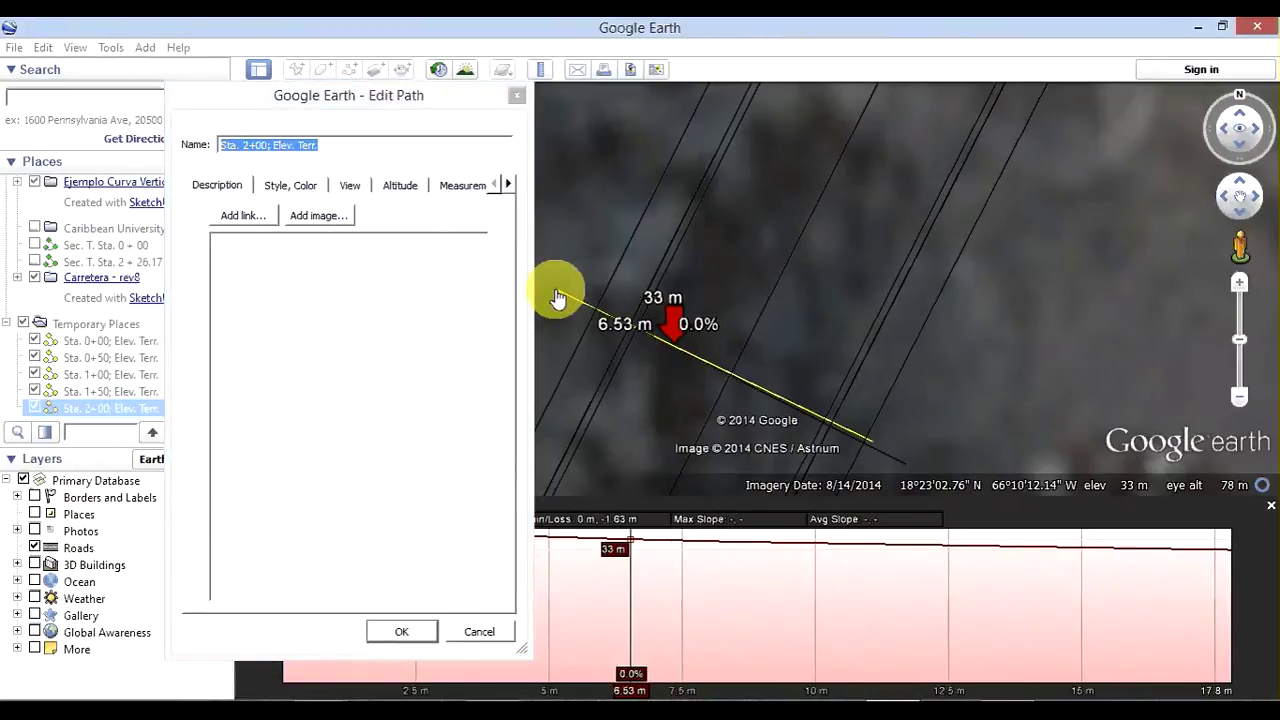
{"action": "left_click_drag", "start_coordinate": [872, 440], "coordinate": [907, 475]}
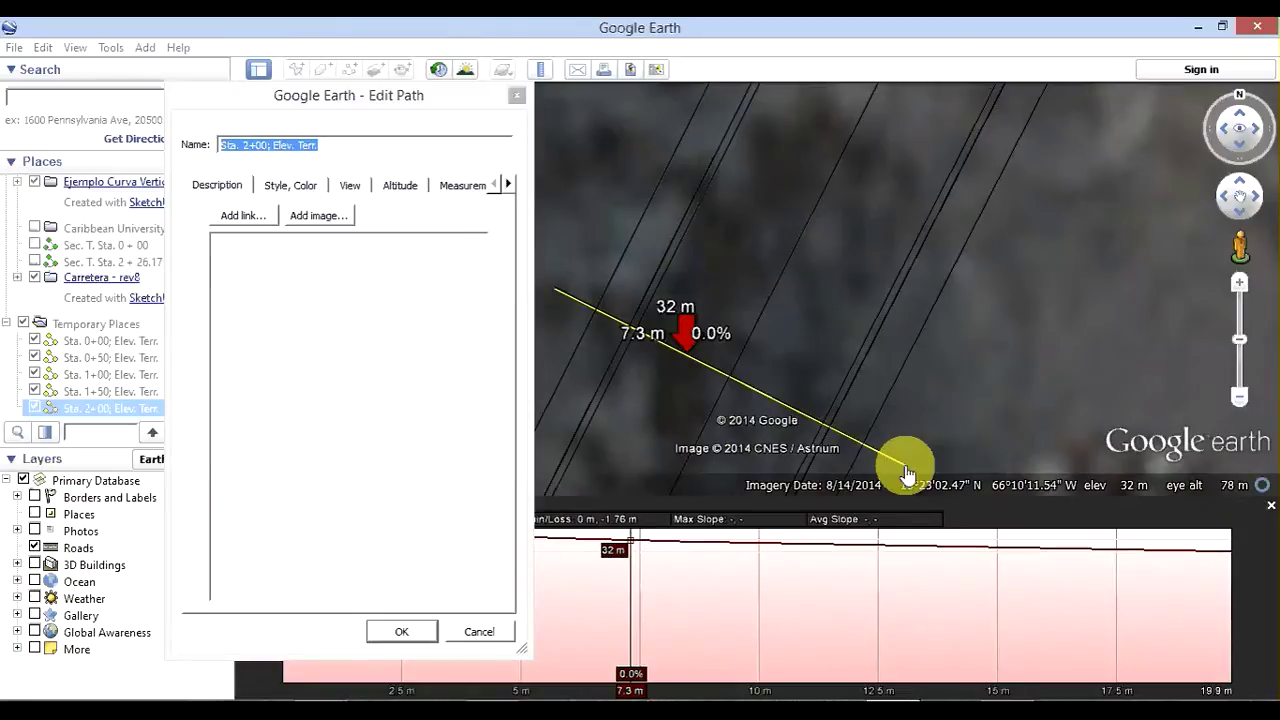
{"action": "left_click", "coordinate": [416, 634]}
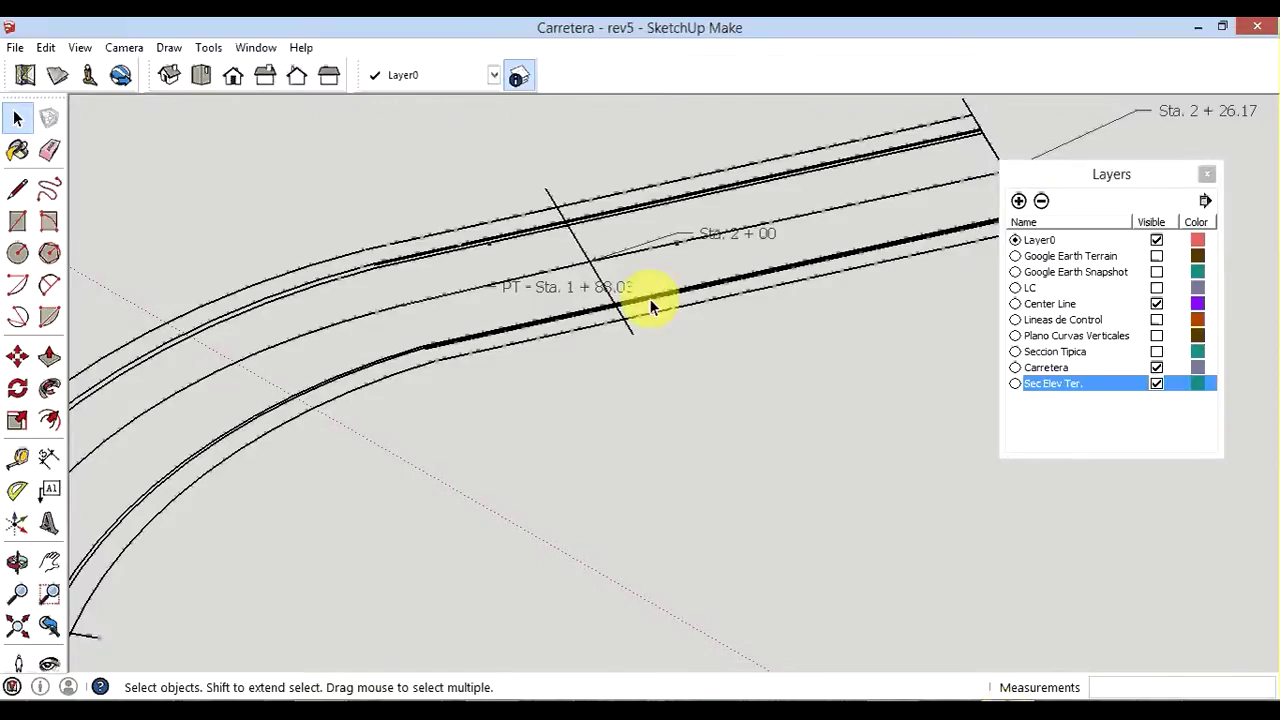
- Orbit and zoom the SketchUp road model onto its end labelled Sta. 2 + 26.17
{"action": "middle_click_drag", "start_coordinate": [556, 364], "coordinate": [435, 427]}
{"action": "scroll", "coordinate": [435, 427], "scroll_direction": "down", "scroll_amount": 2}
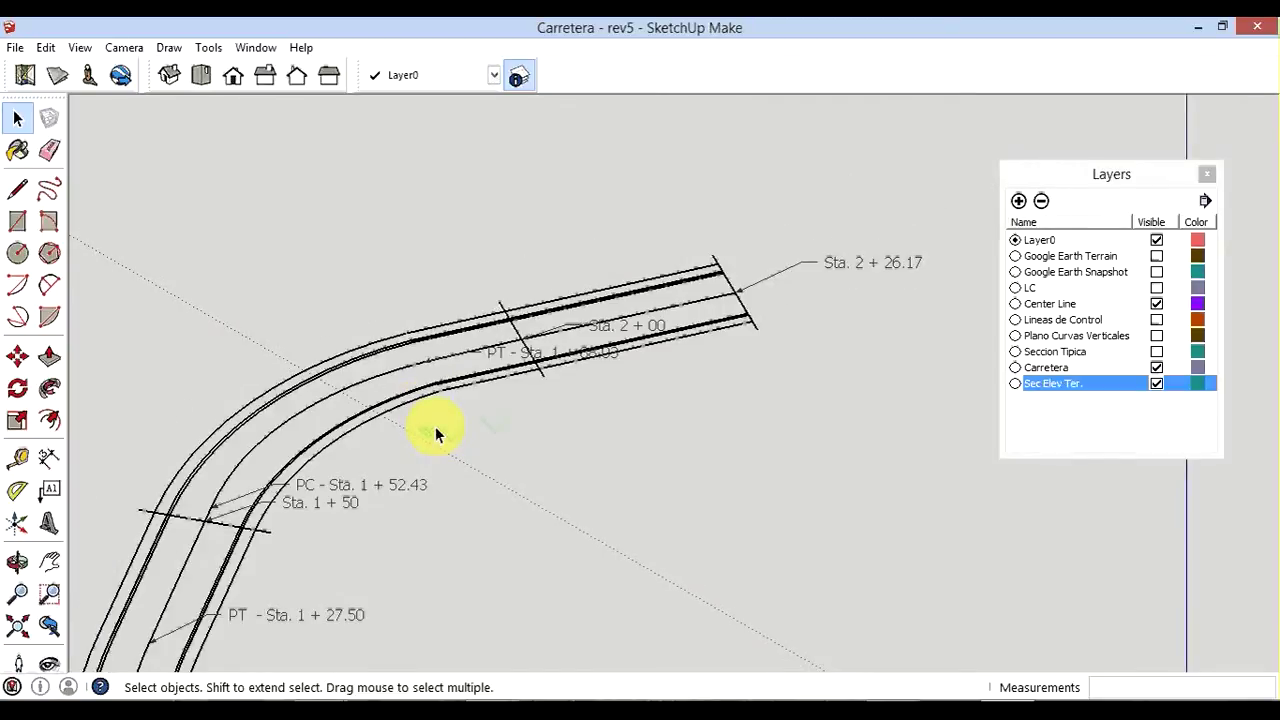
{"action": "scroll", "coordinate": [835, 316], "scroll_direction": "up", "scroll_amount": 2}
{"action": "scroll", "coordinate": [833, 247], "scroll_direction": "up", "scroll_amount": 2}
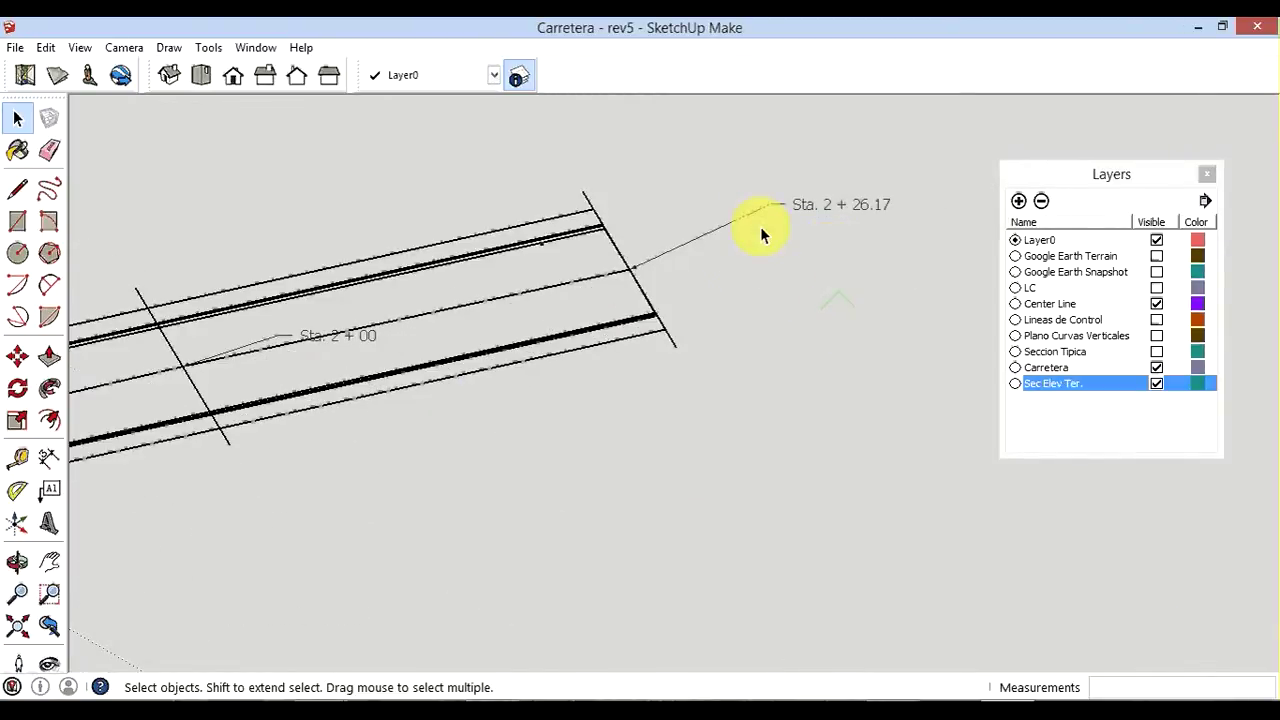
{"action": "scroll", "coordinate": [637, 140], "scroll_direction": "up", "scroll_amount": 2}
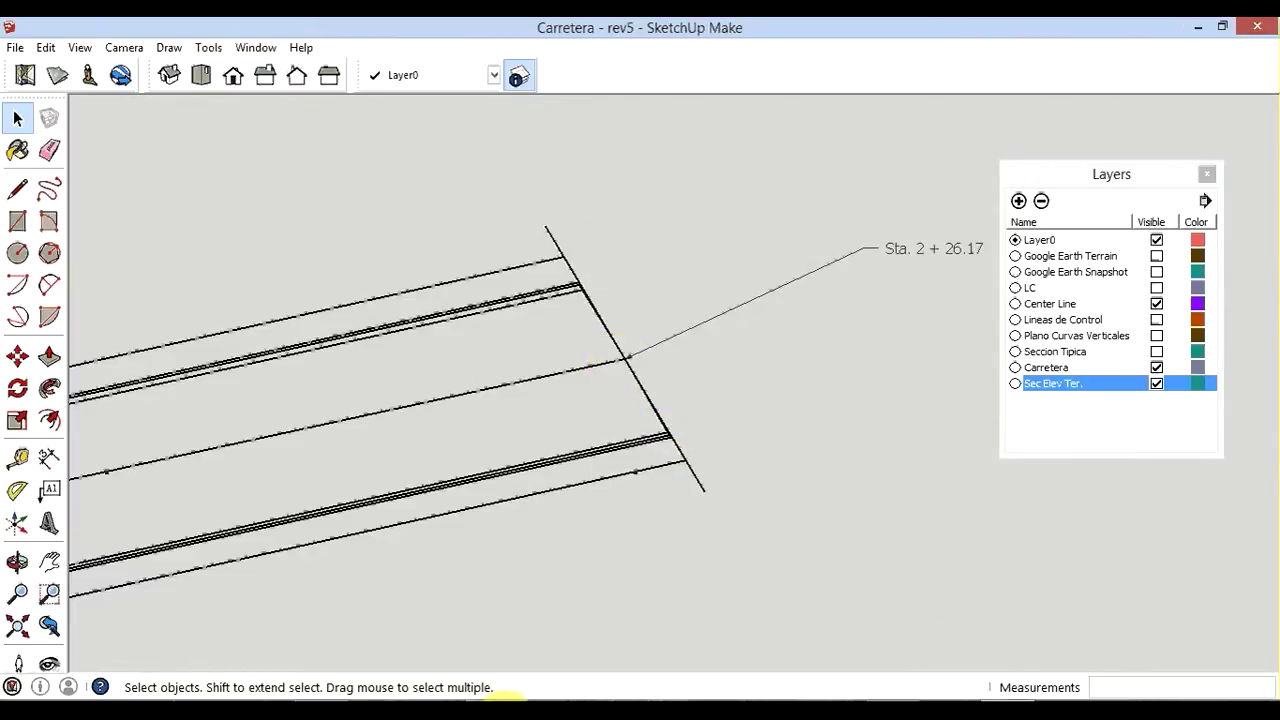
{"action": "mouse_move", "coordinate": [492, 705]}
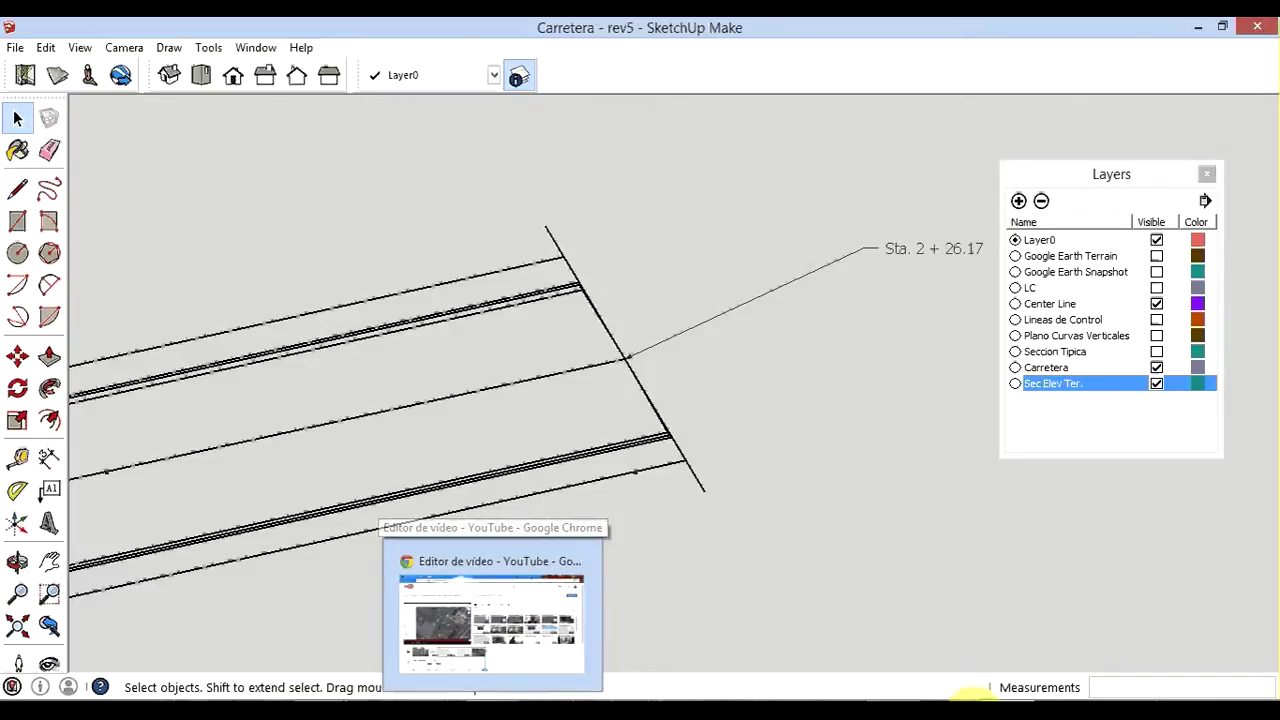
- Back in Google Earth, clear the elevation marker and pan the map toward the road's end
{"action": "left_click", "coordinate": [900, 700]}
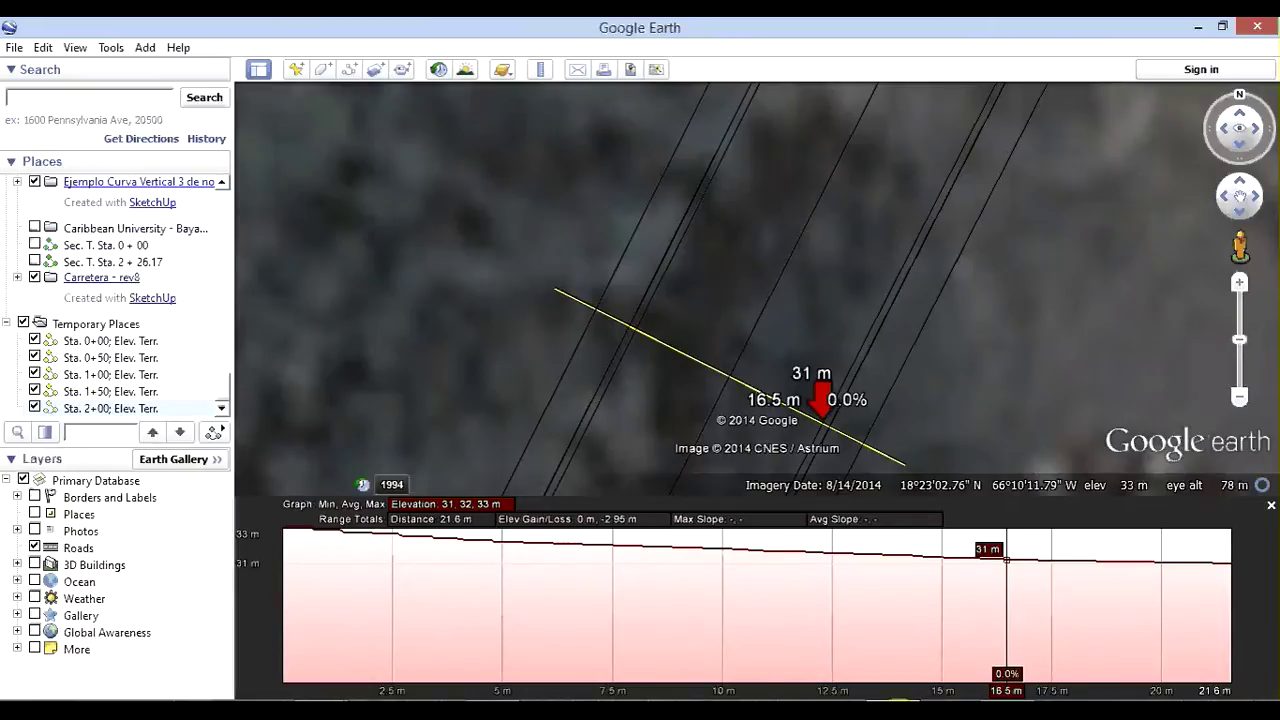
{"action": "left_click", "coordinate": [840, 235]}
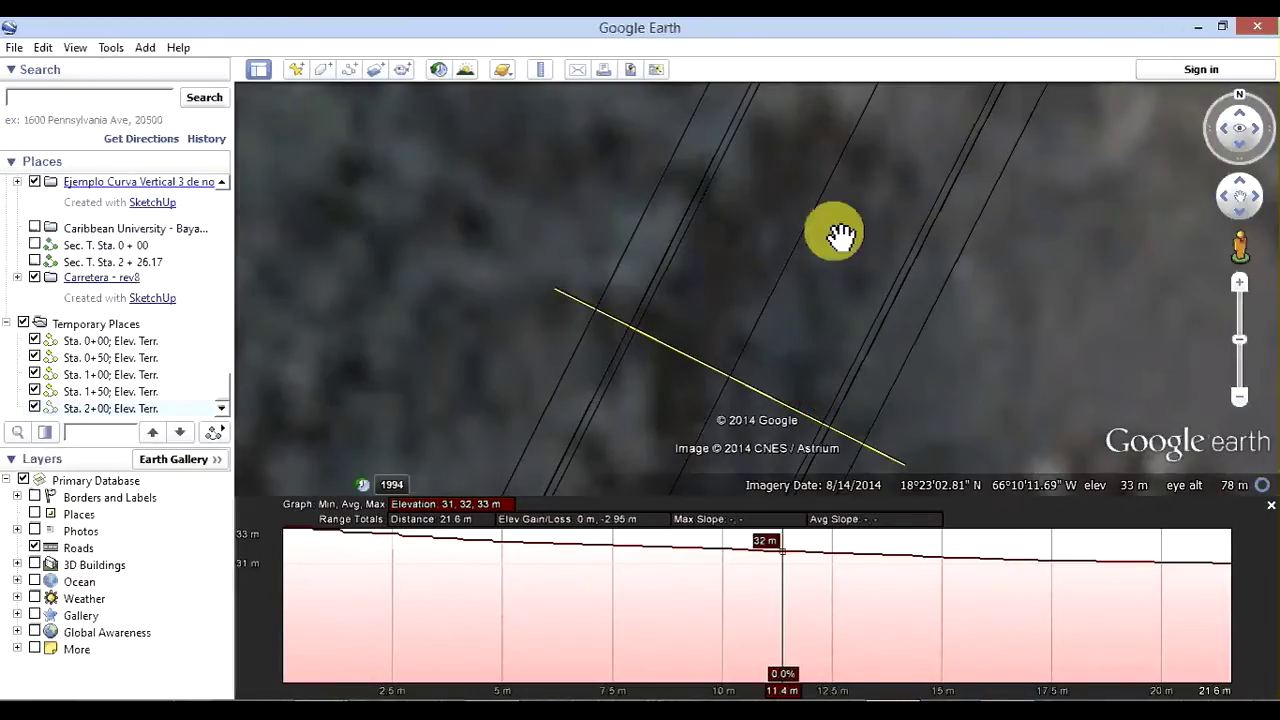
{"action": "mouse_move", "coordinate": [840, 235]}
{"action": "left_mouse_down"}
{"action": "mouse_move", "coordinate": [815, 210]}
{"action": "mouse_move", "coordinate": [763, 296]}
{"action": "mouse_move", "coordinate": [340, 292]}
{"action": "left_mouse_up"}
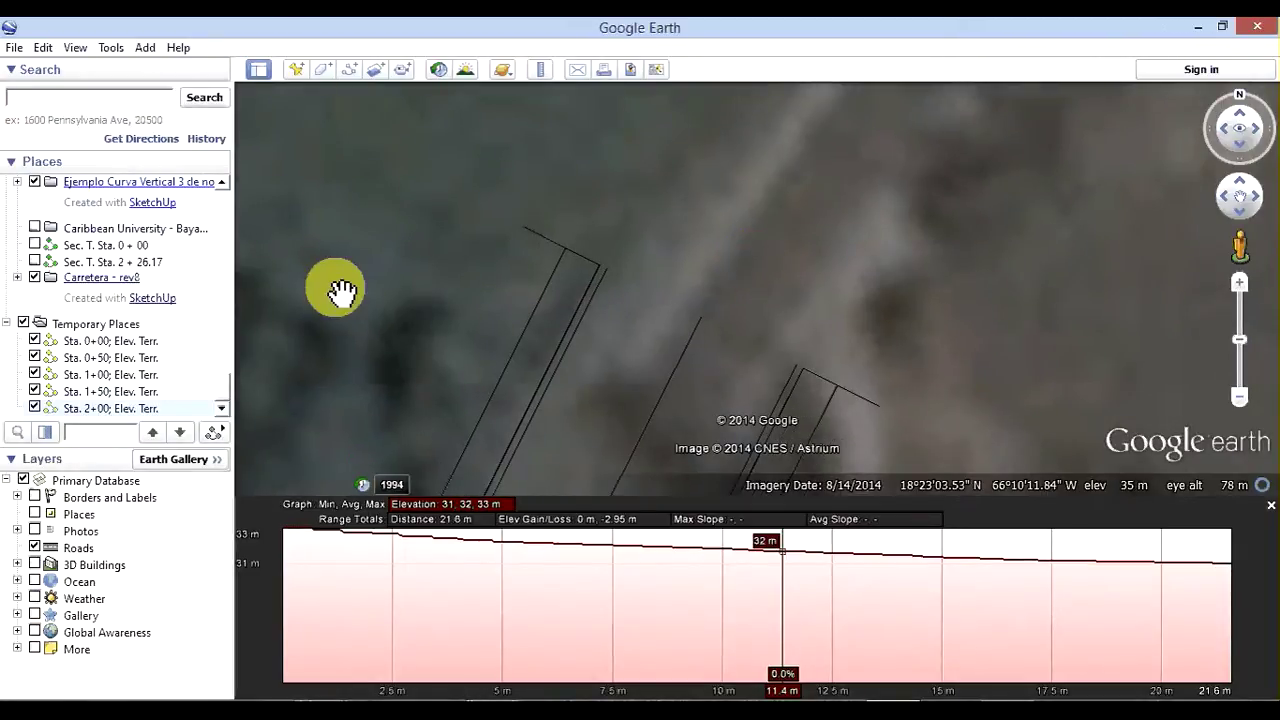
{"action": "left_click", "coordinate": [84, 390]}
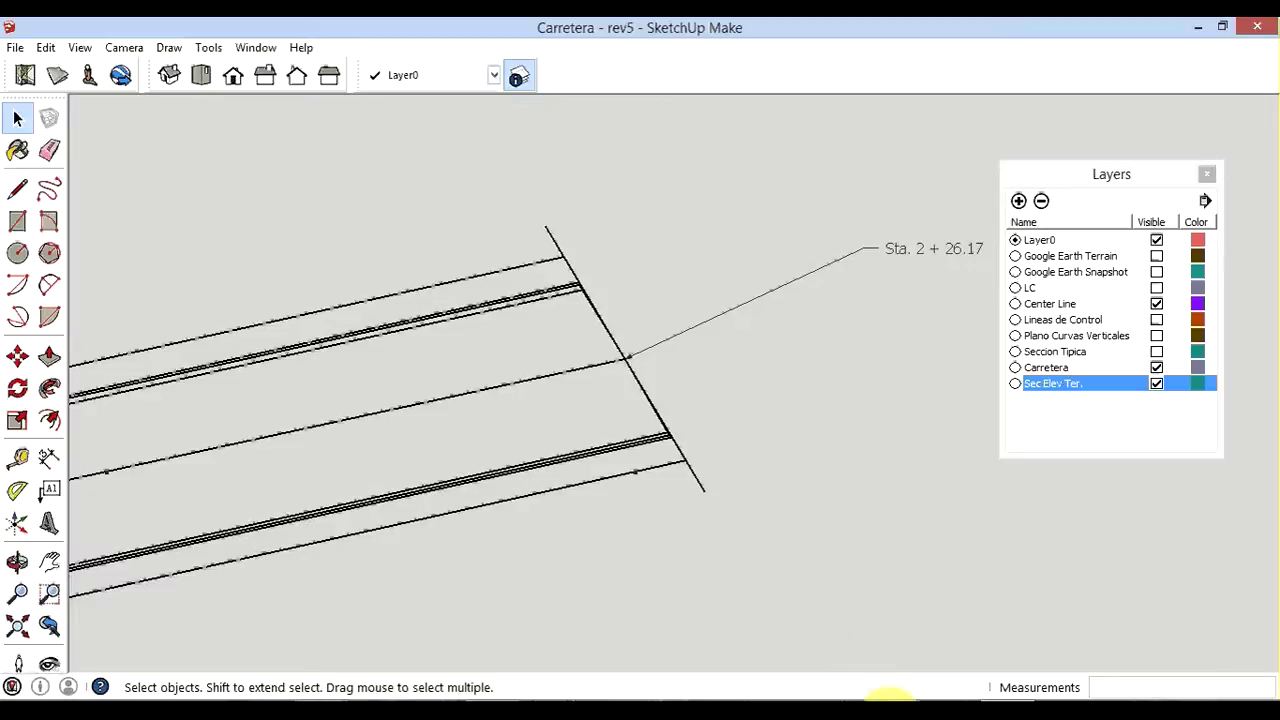
{"action": "left_click", "coordinate": [886, 700]}
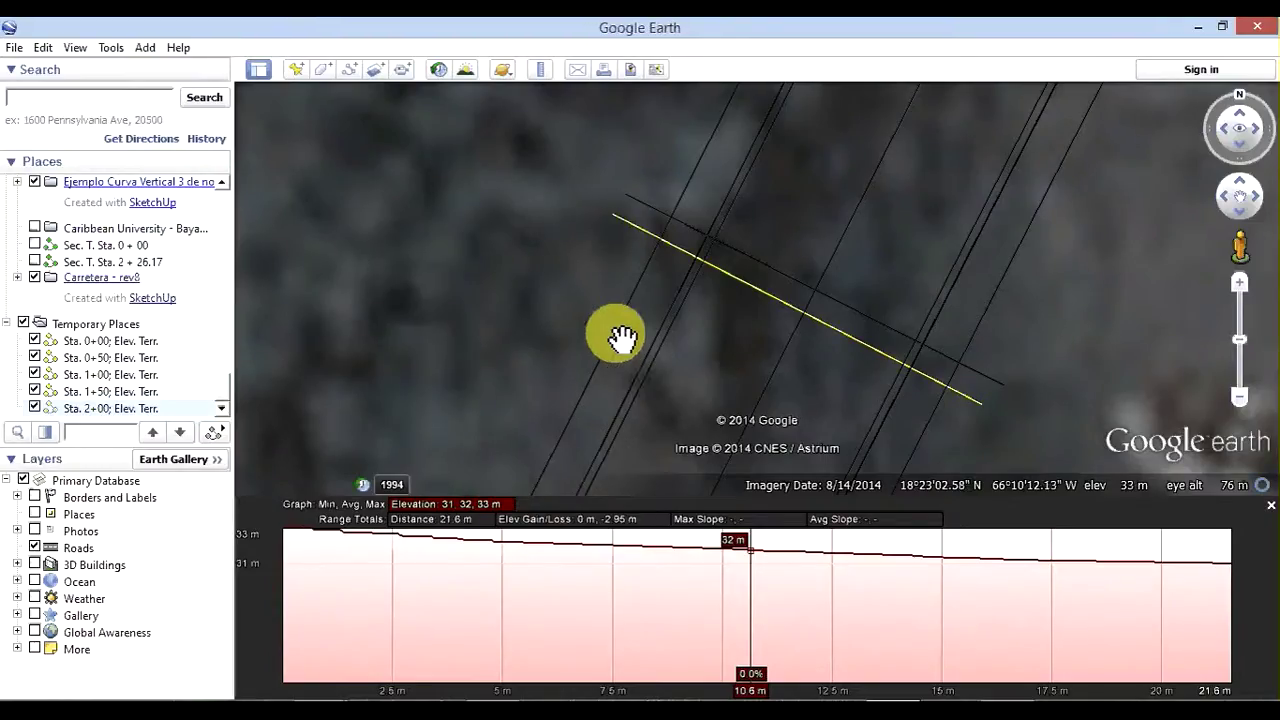
- Zoom out and pan the Google Earth map over to the road's far end
{"action": "scroll", "coordinate": [572, 362], "scroll_direction": "down", "scroll_amount": 2}
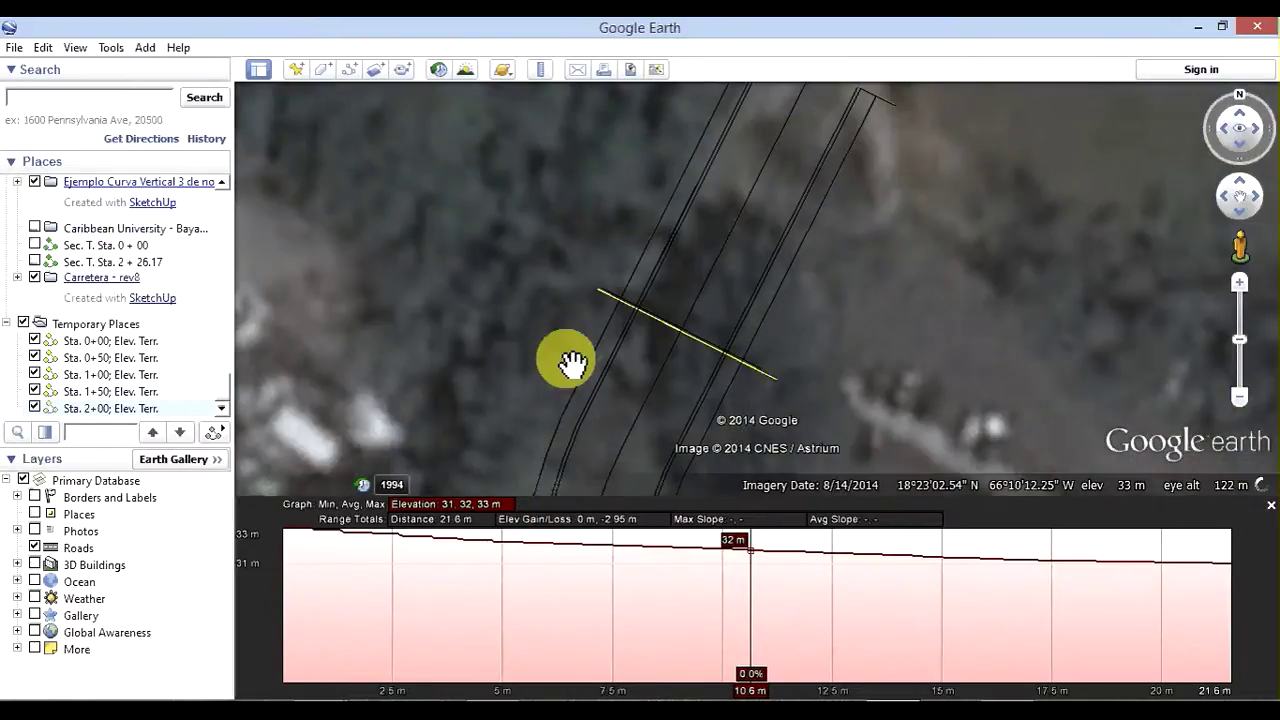
{"action": "scroll", "coordinate": [572, 362], "scroll_direction": "down", "scroll_amount": 2}
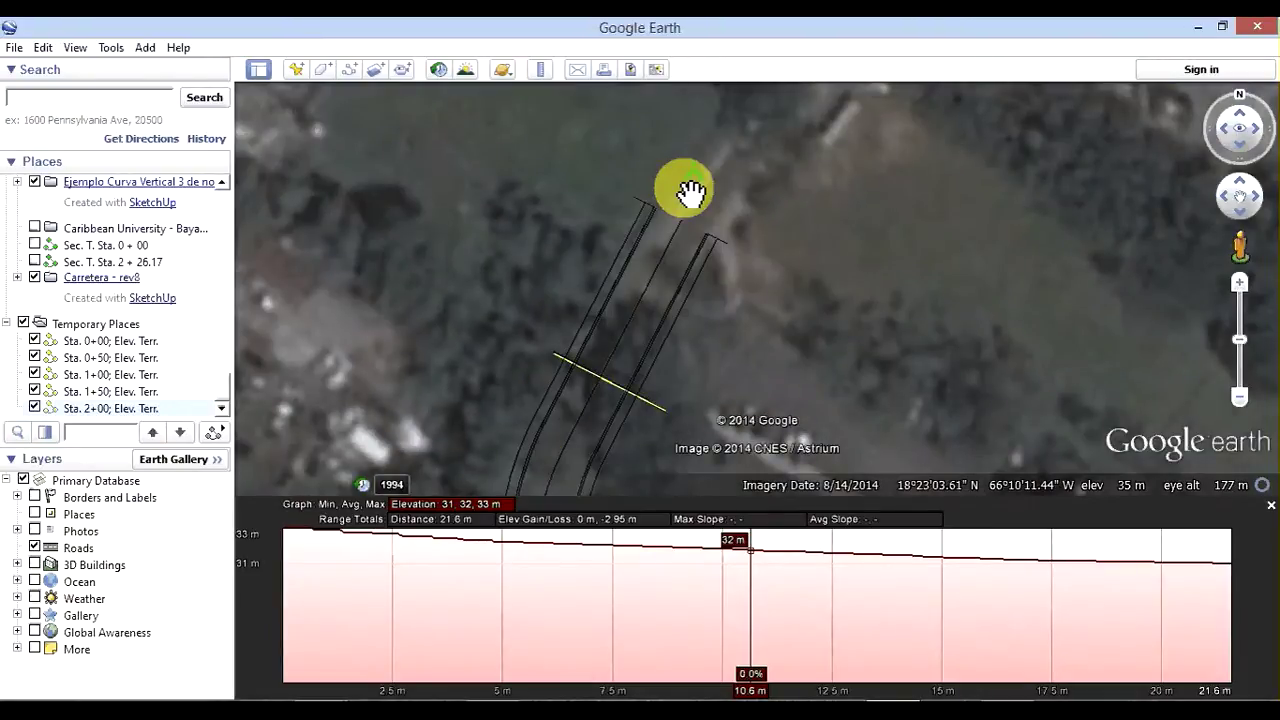
{"action": "left_click_drag", "start_coordinate": [690, 191], "coordinate": [658, 334]}
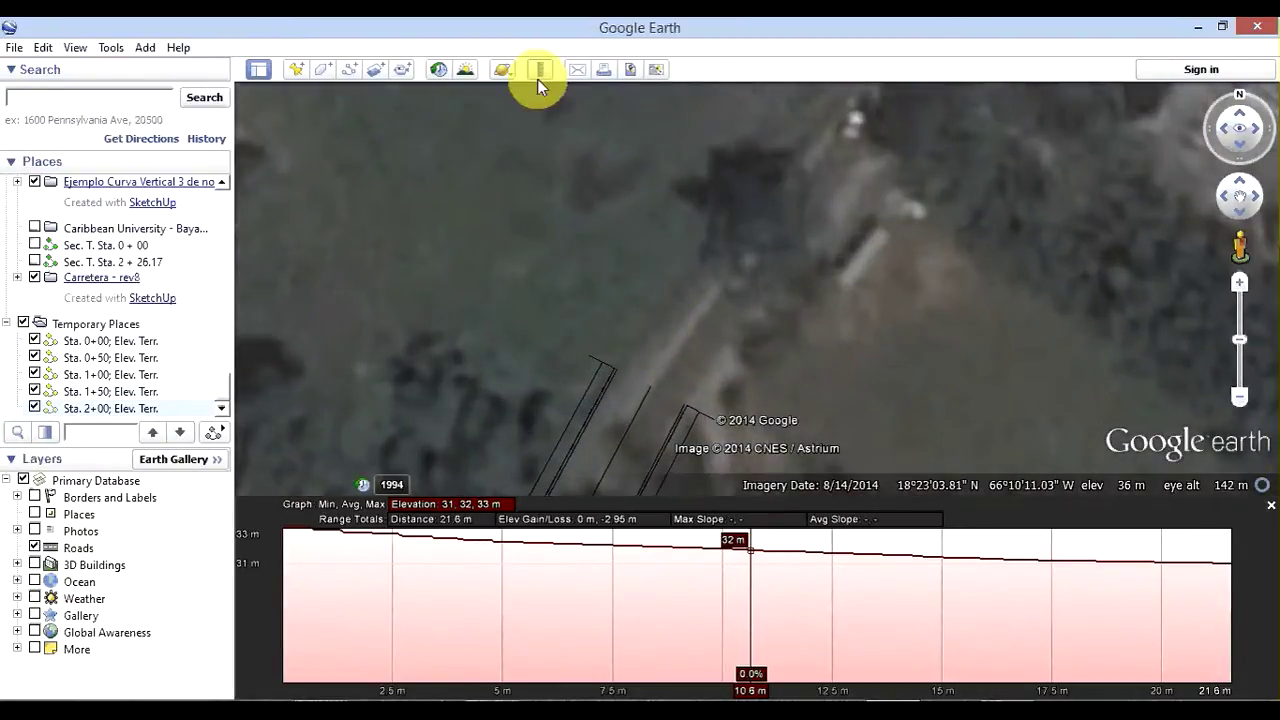
- Draw a 55.10 ft ruler line across the road's end and start saving it as a path
{"action": "left_click", "coordinate": [539, 75]}
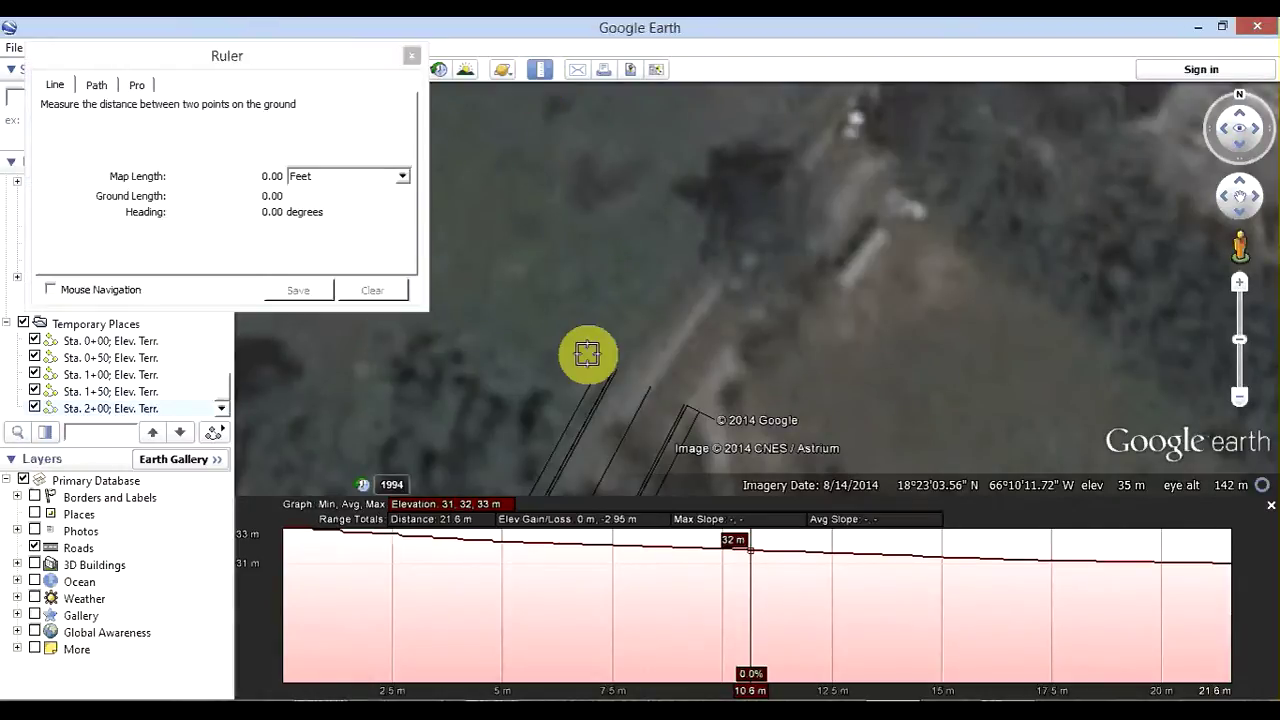
{"action": "left_click", "coordinate": [588, 355]}
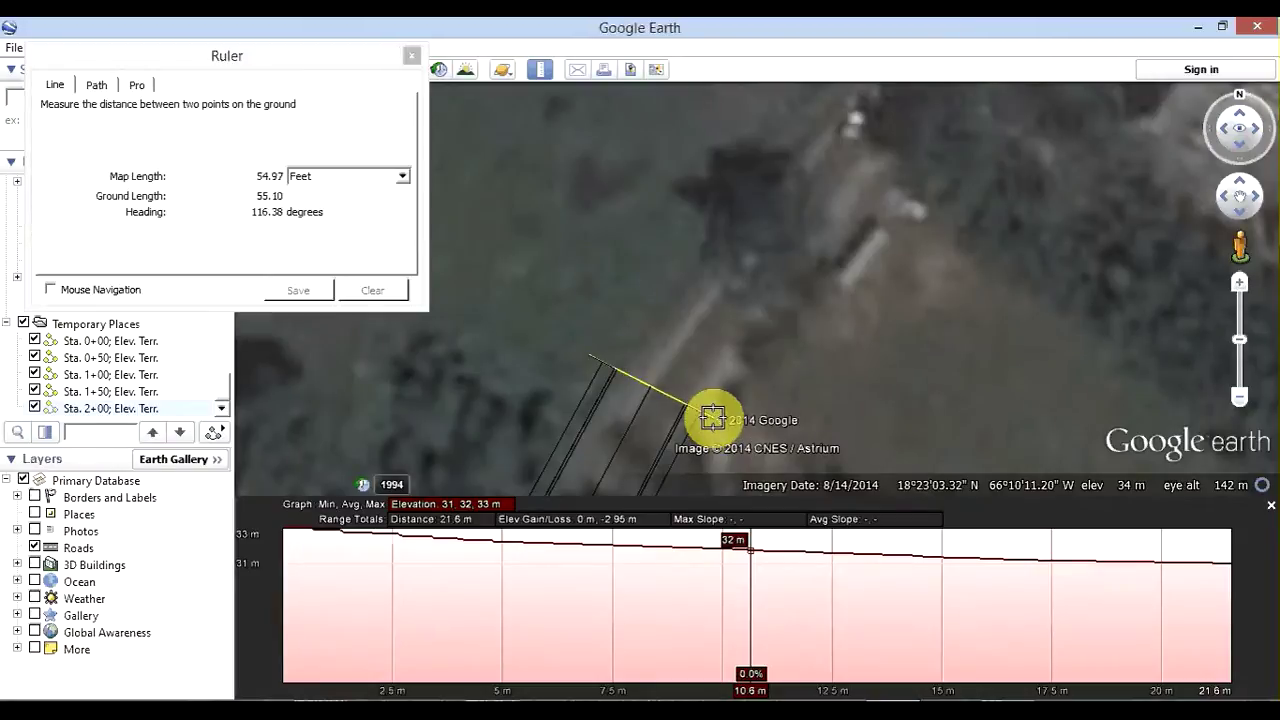
{"action": "left_click", "coordinate": [309, 292]}
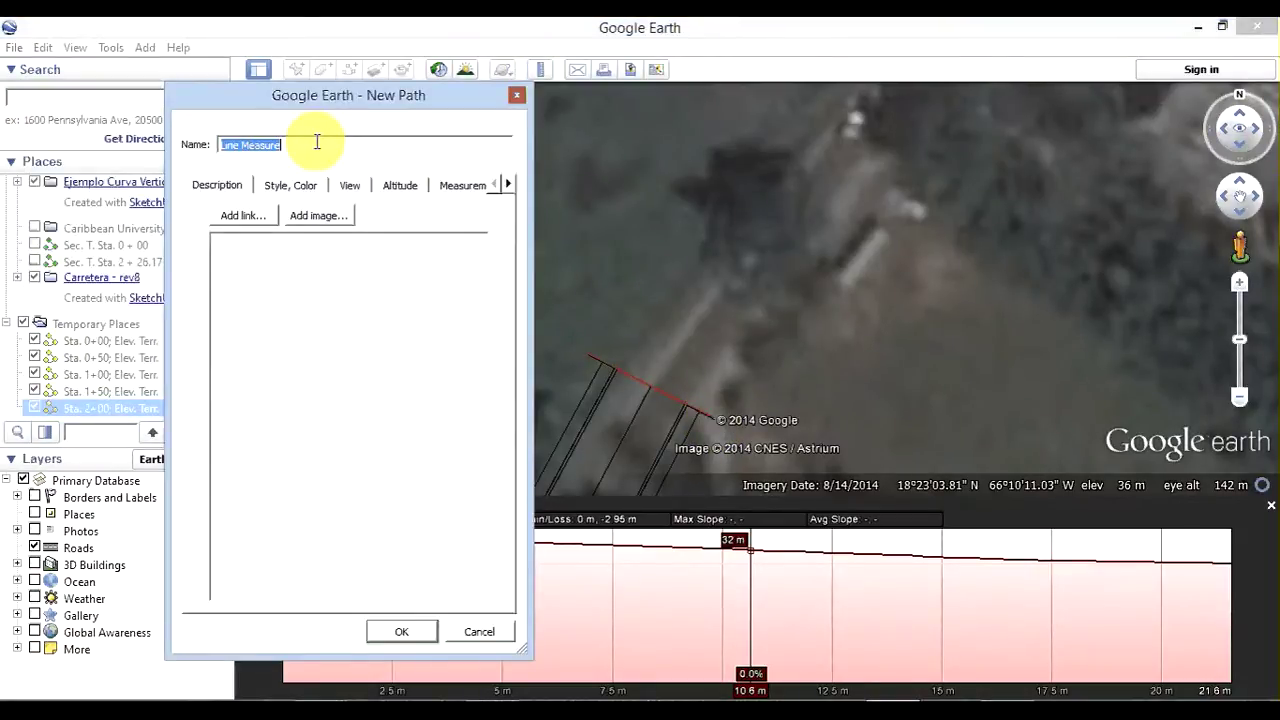
- Name the path 'Sta. 2+26.17; Elev. Terr.', make its line yellow, and save it
{"action": "type", "text": "Sta. "}
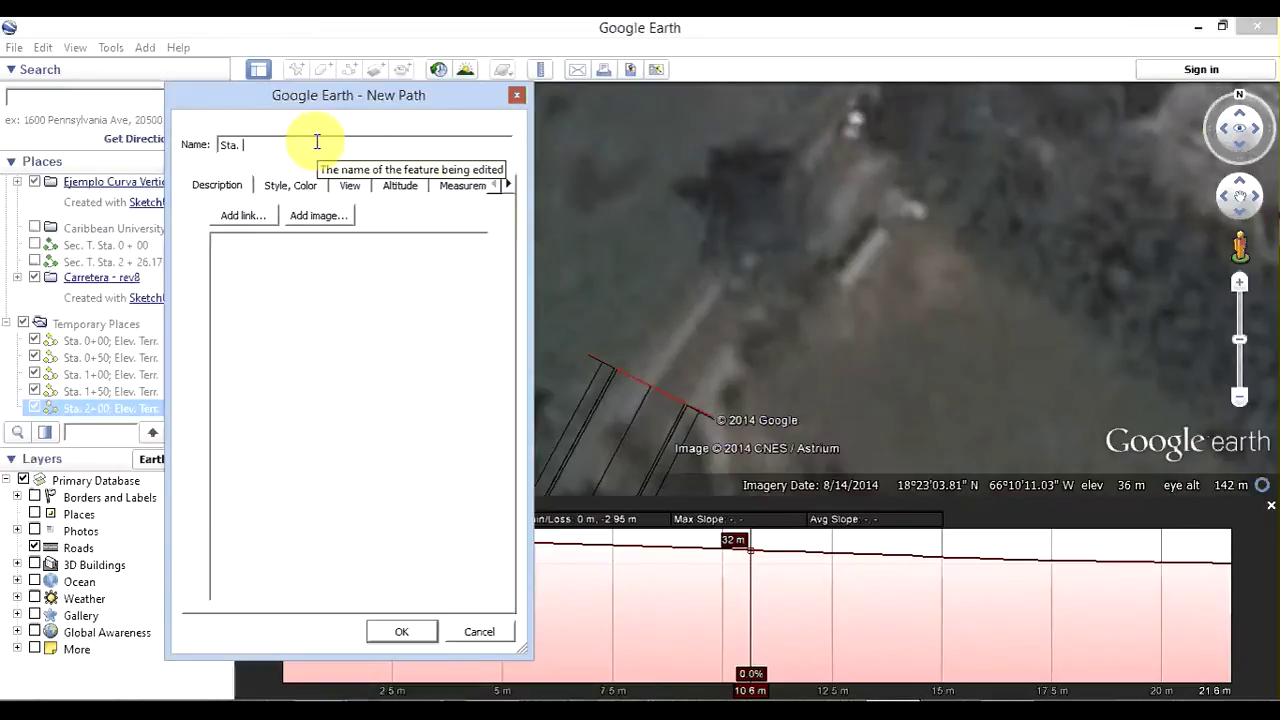
{"action": "type", "text": "2"}
{"action": "type", "text": "+"}
{"action": "type", "text": "26"}
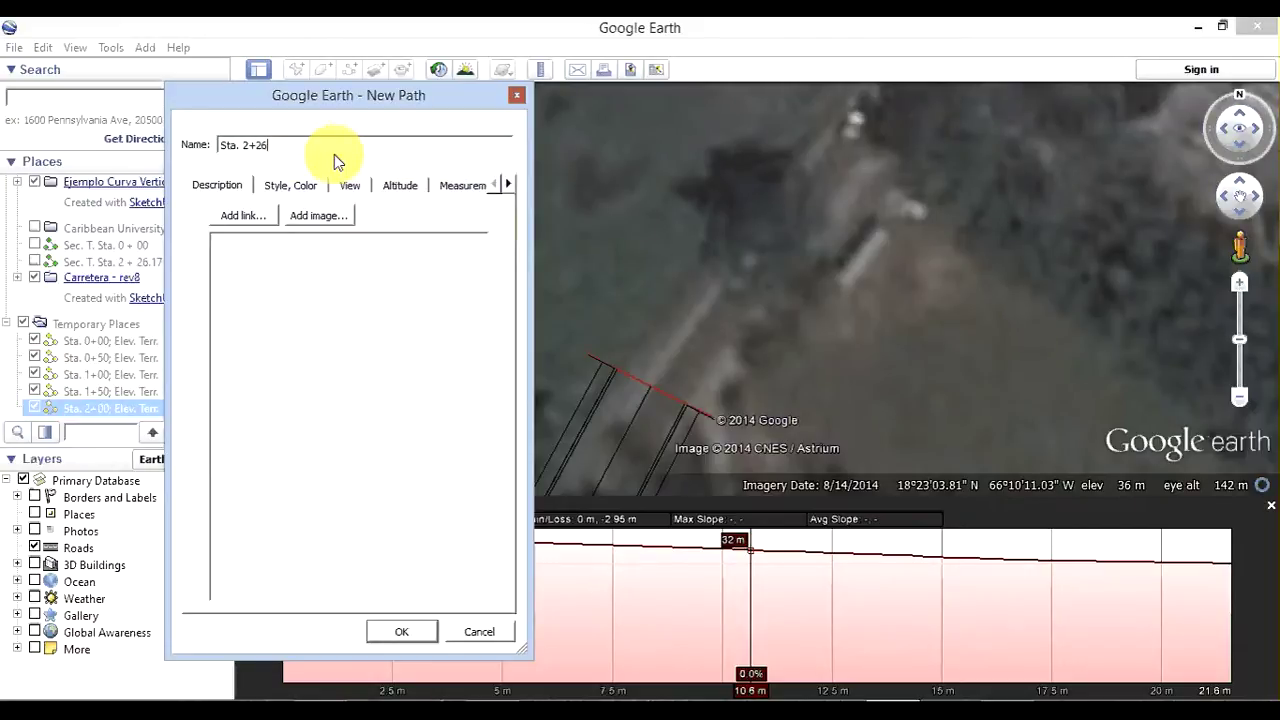
{"action": "type", "text": ".1"}
{"action": "type", "text": "7; Elev. Terr."}
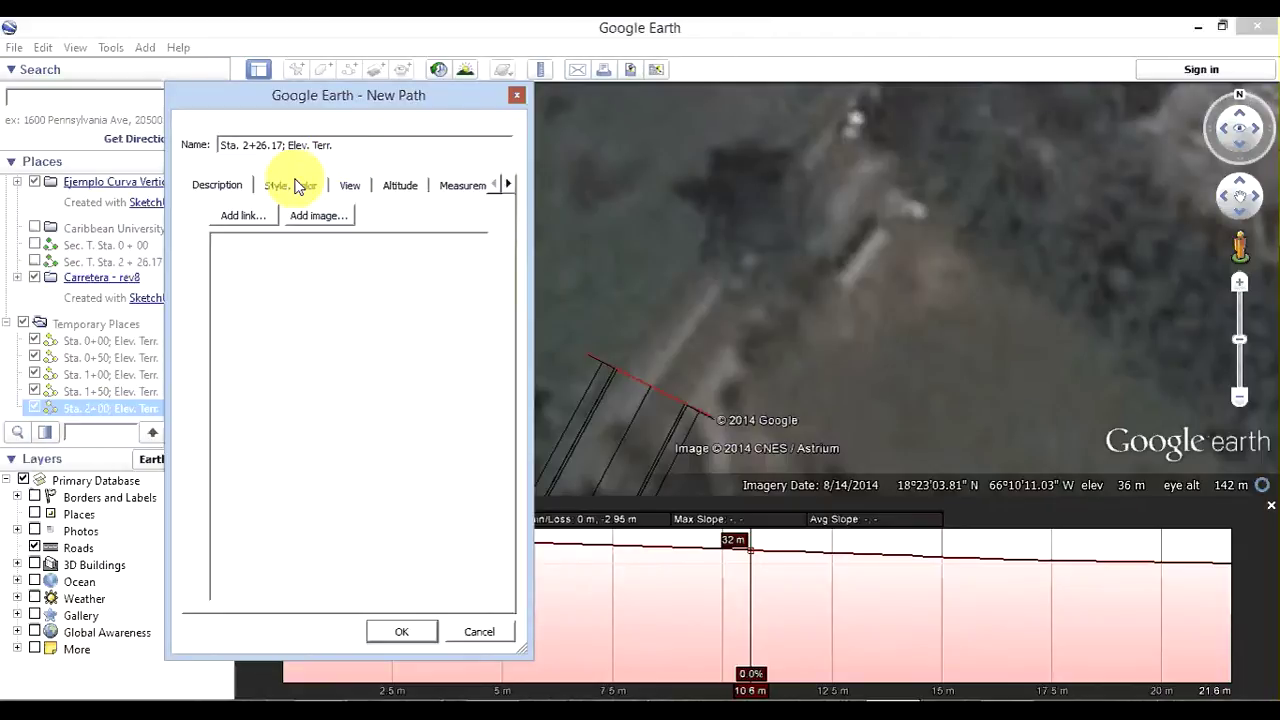
{"action": "left_click", "coordinate": [296, 187]}
{"action": "left_click", "coordinate": [266, 246]}
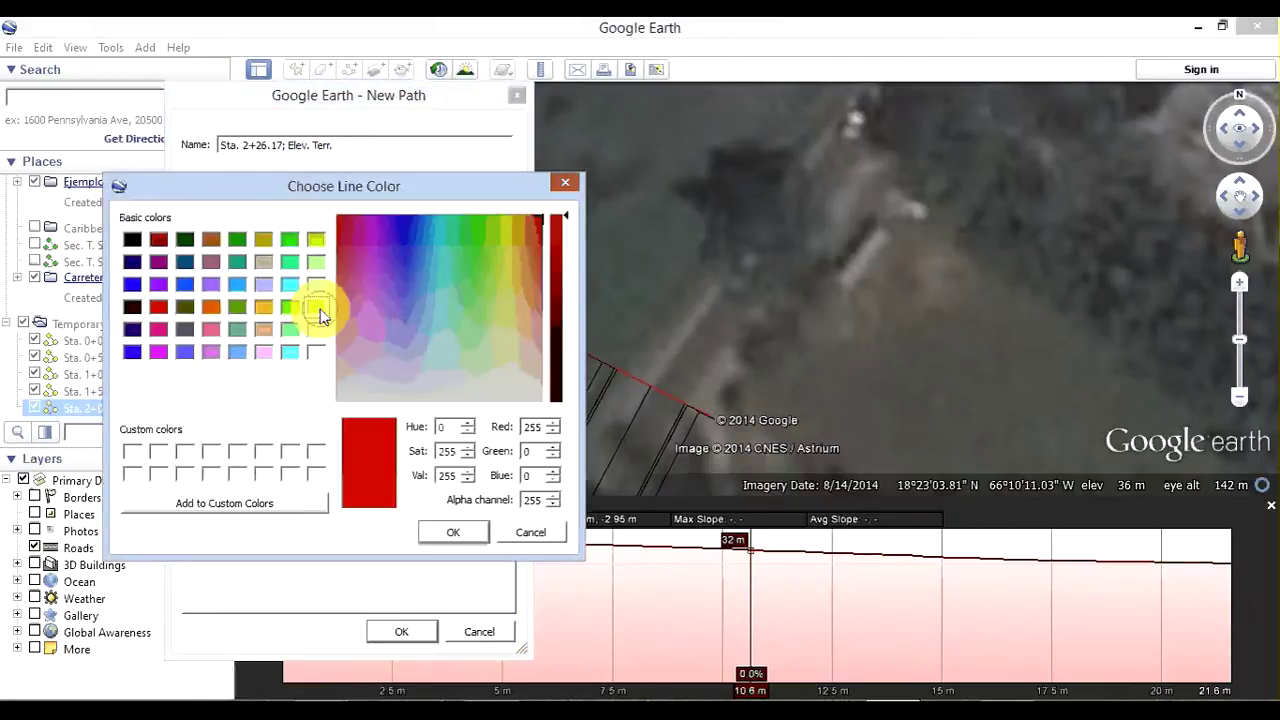
{"action": "left_click", "coordinate": [316, 308]}
{"action": "left_click", "coordinate": [443, 531]}
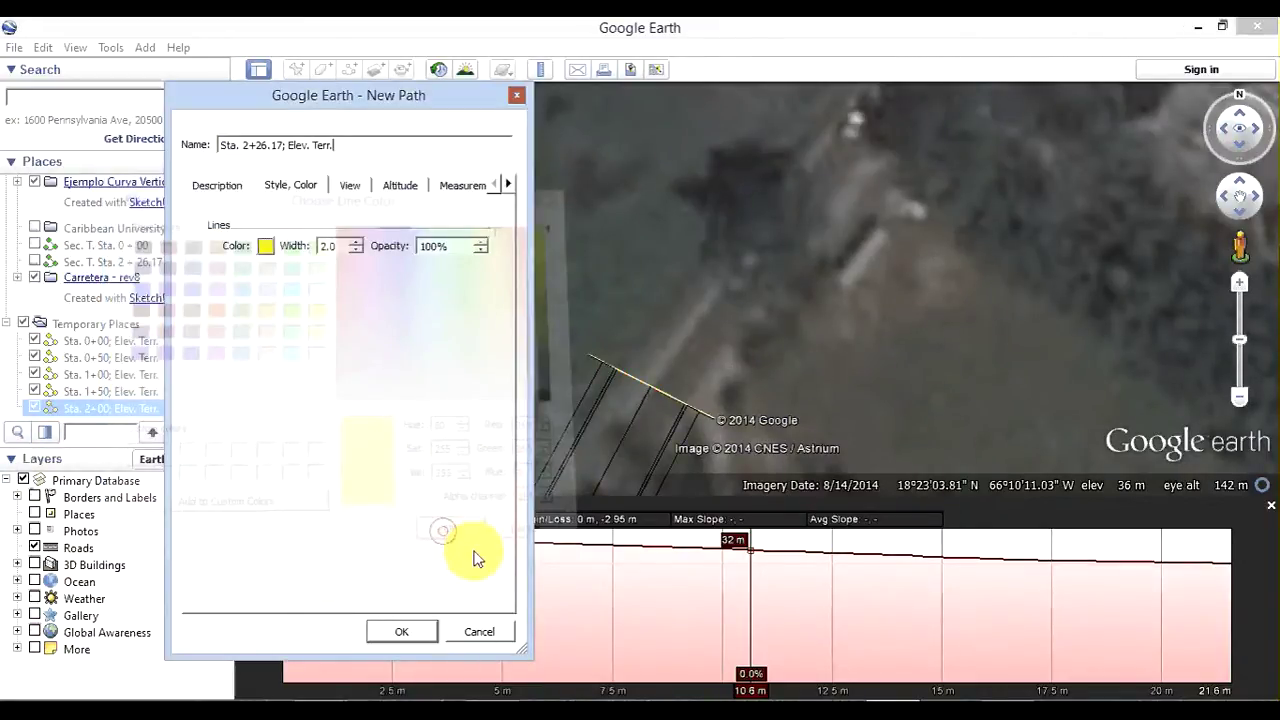
{"action": "left_click", "coordinate": [403, 636]}
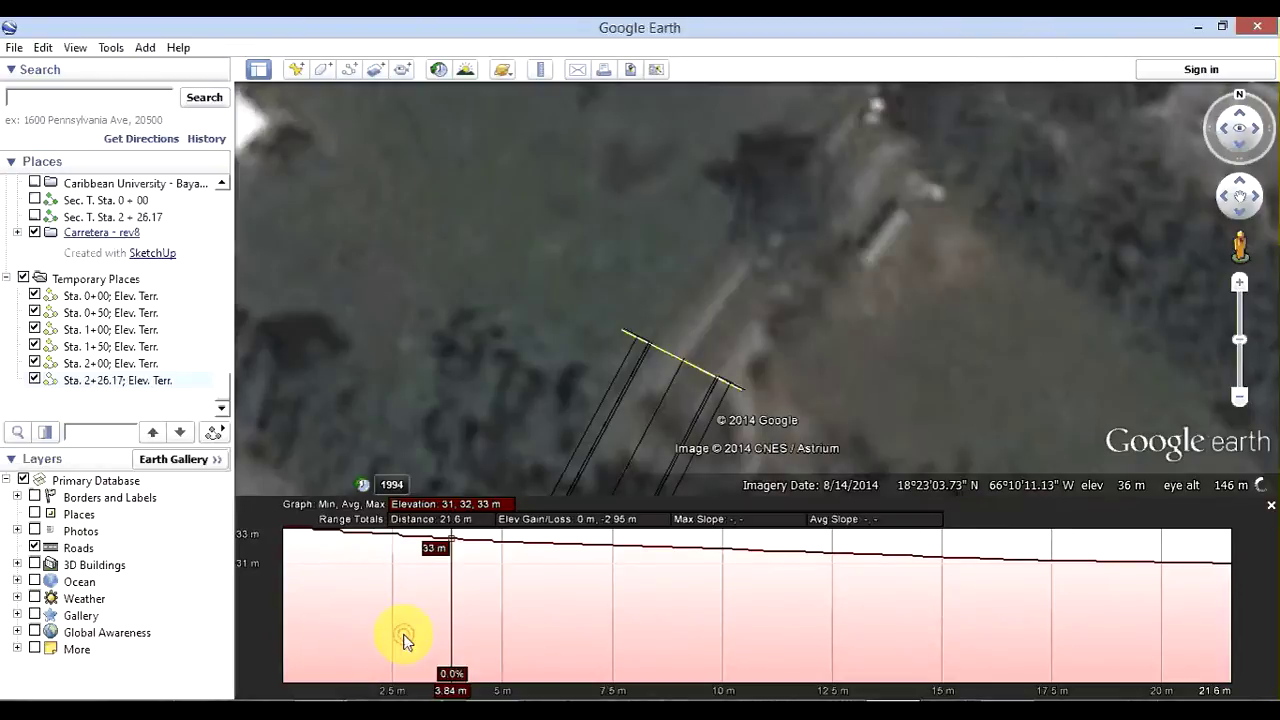
- Pan along the road to the cross-section and reset the map's tilt and compass
{"action": "left_click_drag", "start_coordinate": [440, 480], "coordinate": [559, 340]}
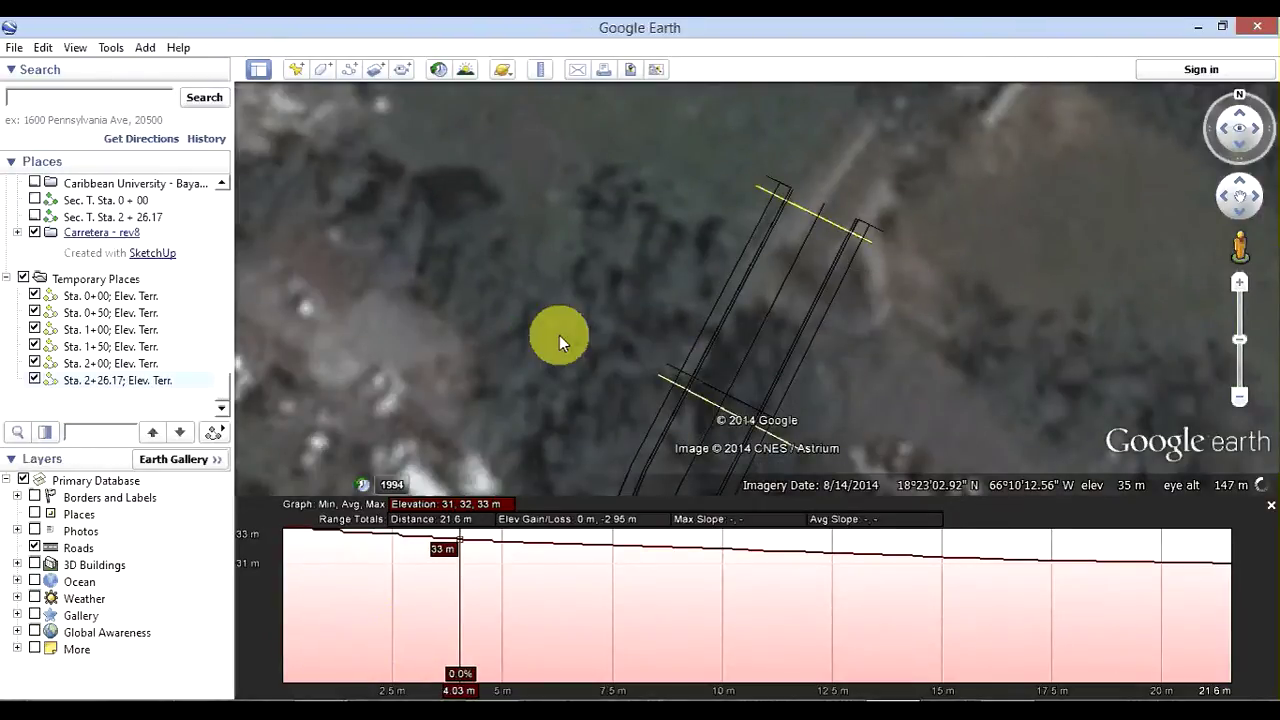
{"action": "left_click_drag", "start_coordinate": [559, 335], "coordinate": [308, 278]}
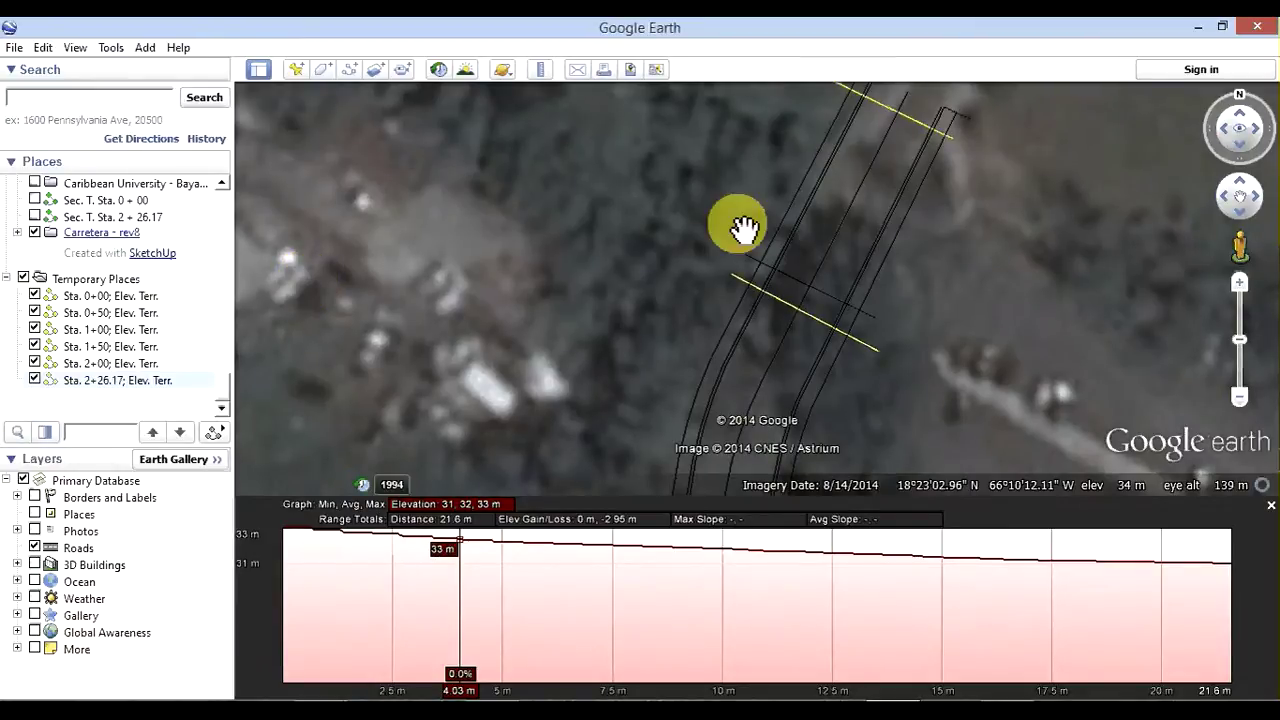
{"action": "left_click_drag", "start_coordinate": [745, 228], "coordinate": [782, 218]}
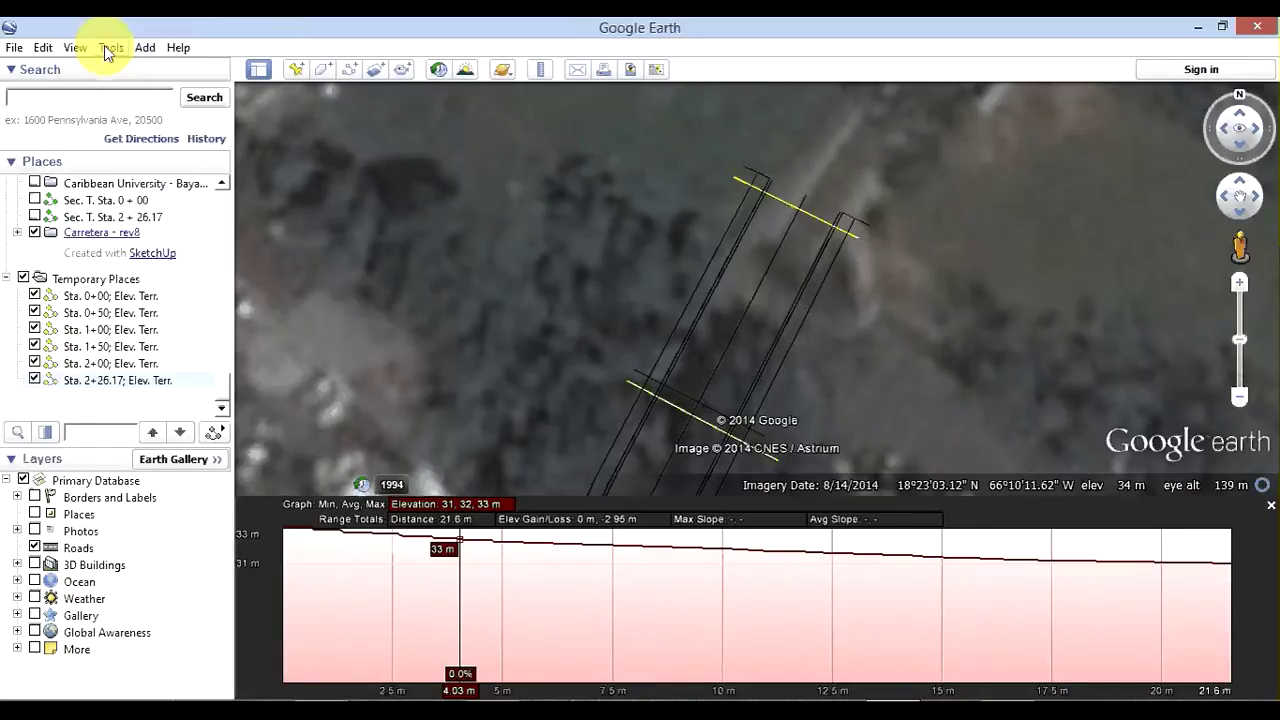
{"action": "left_click", "coordinate": [76, 47]}
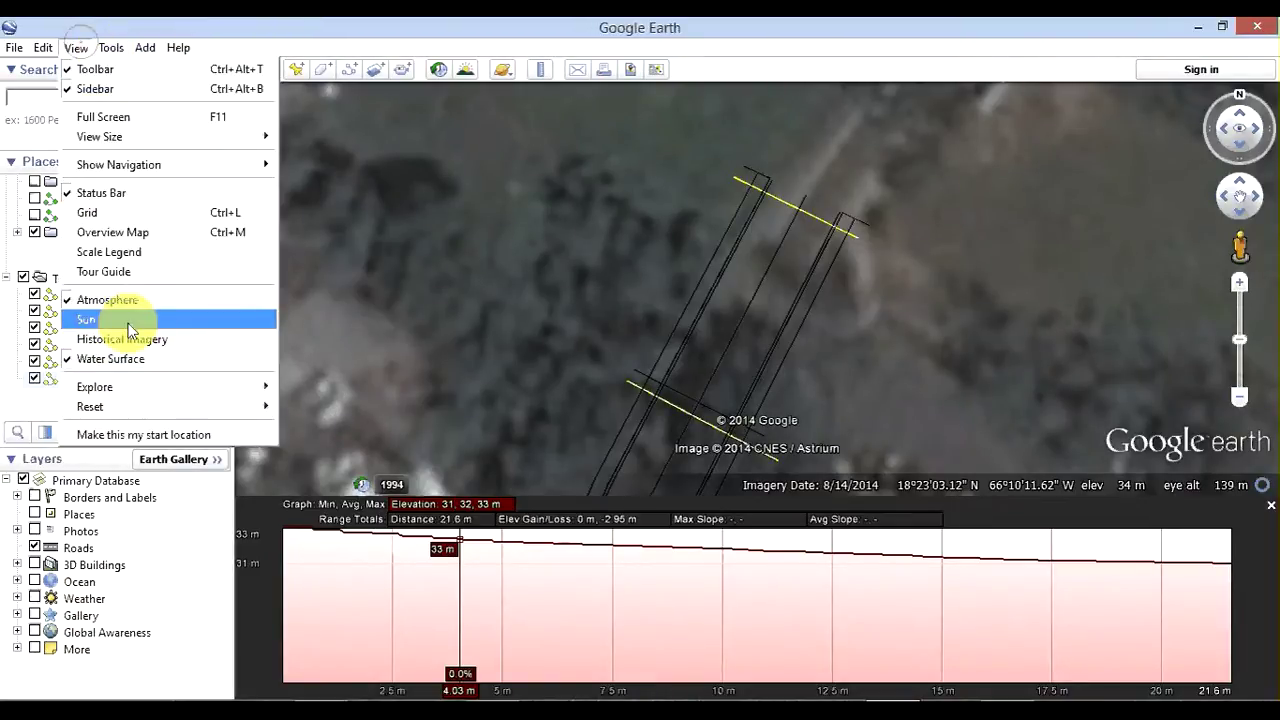
{"action": "mouse_move", "coordinate": [90, 406]}
{"action": "left_click", "coordinate": [327, 446]}
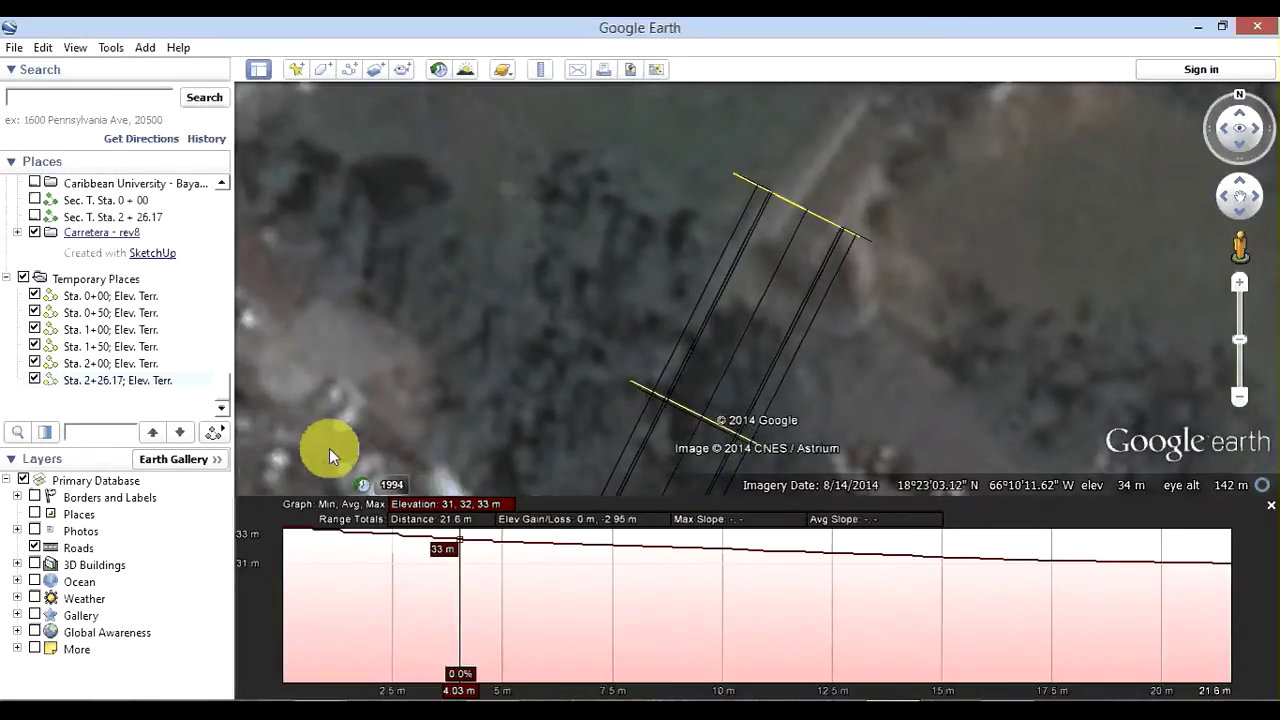
- Stretch the right end of the Sta. 2+26.17 path slightly past the road edge and save it
{"action": "right_click", "coordinate": [783, 204]}
{"action": "left_click", "coordinate": [820, 281]}
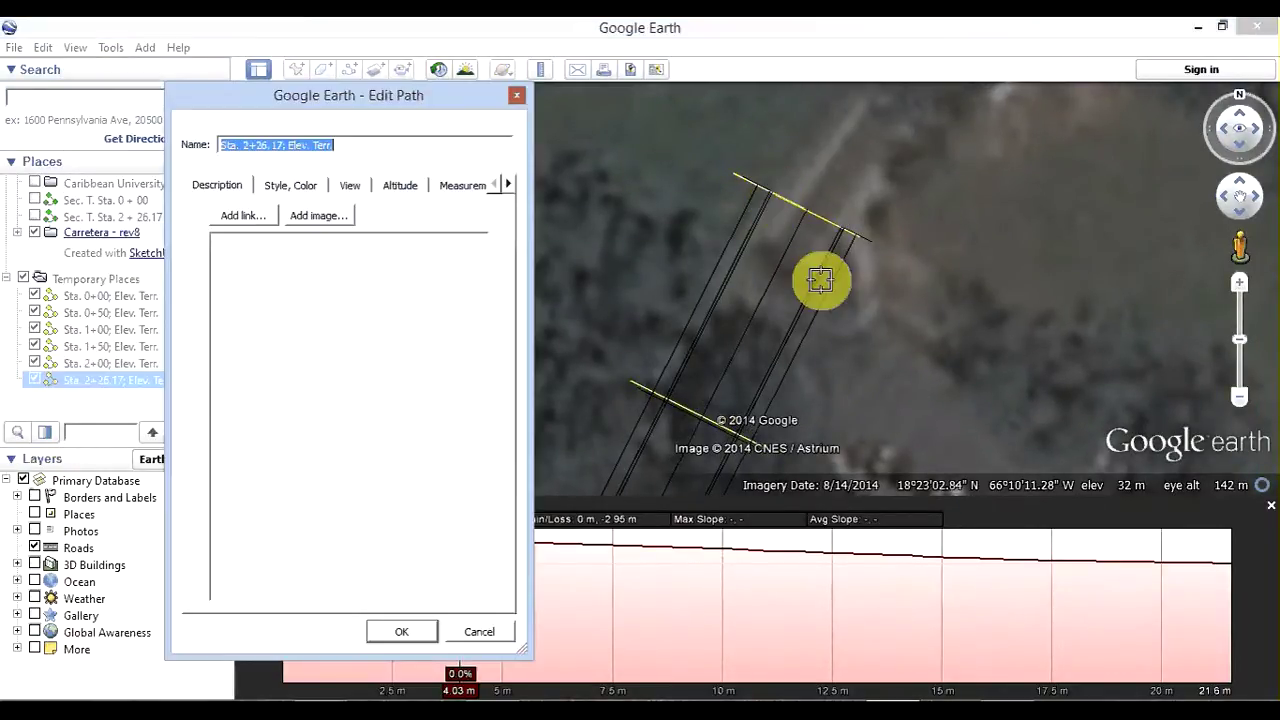
{"action": "left_click", "coordinate": [742, 183]}
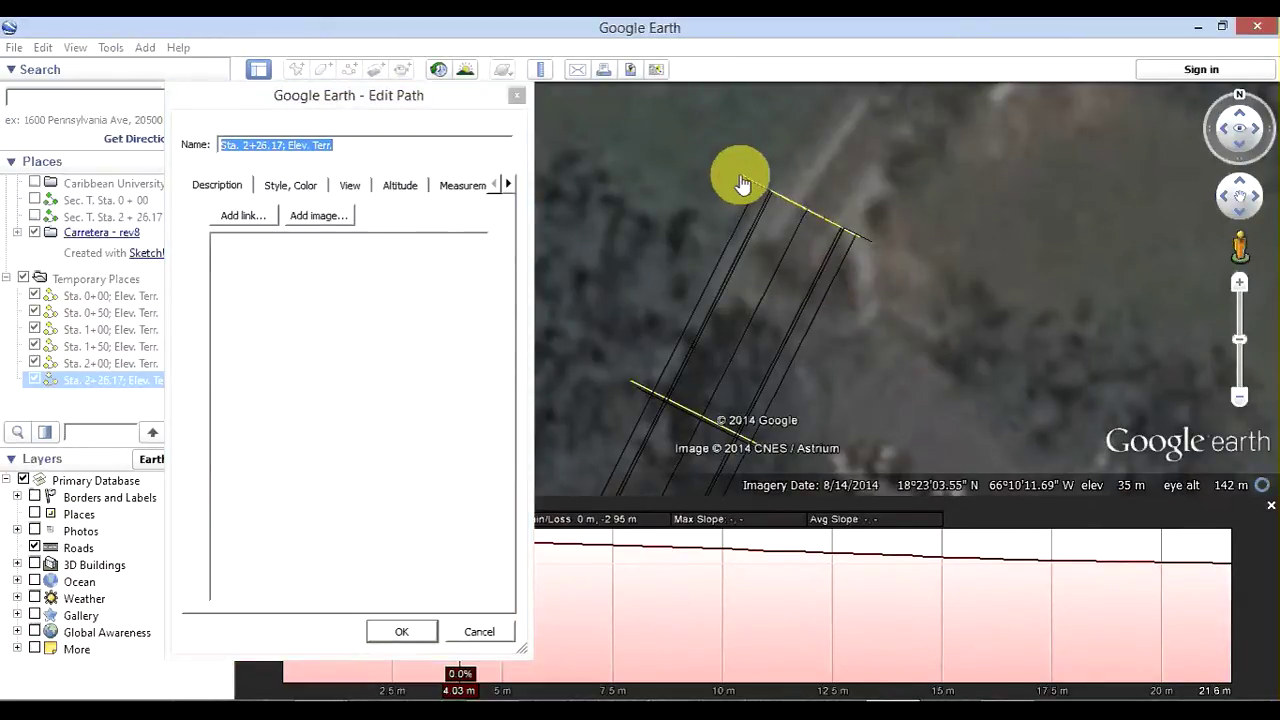
{"action": "left_click_drag", "start_coordinate": [858, 248], "coordinate": [872, 250]}
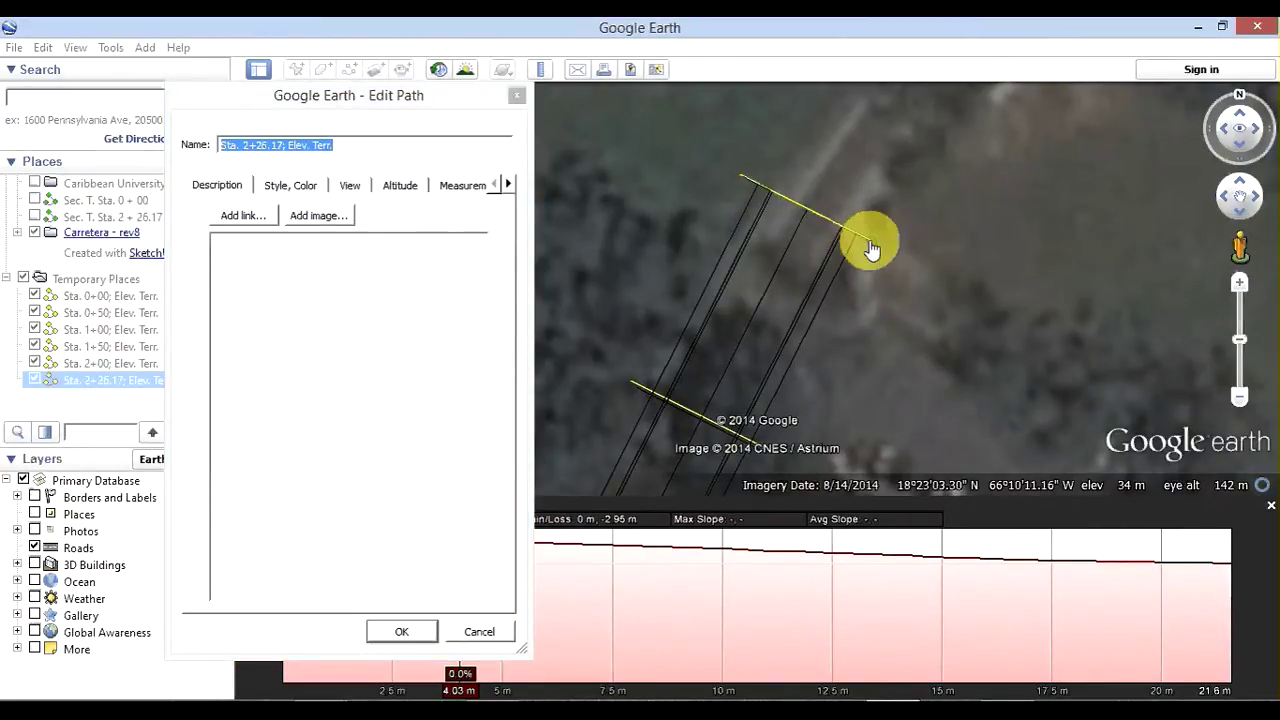
{"action": "left_click", "coordinate": [389, 641]}
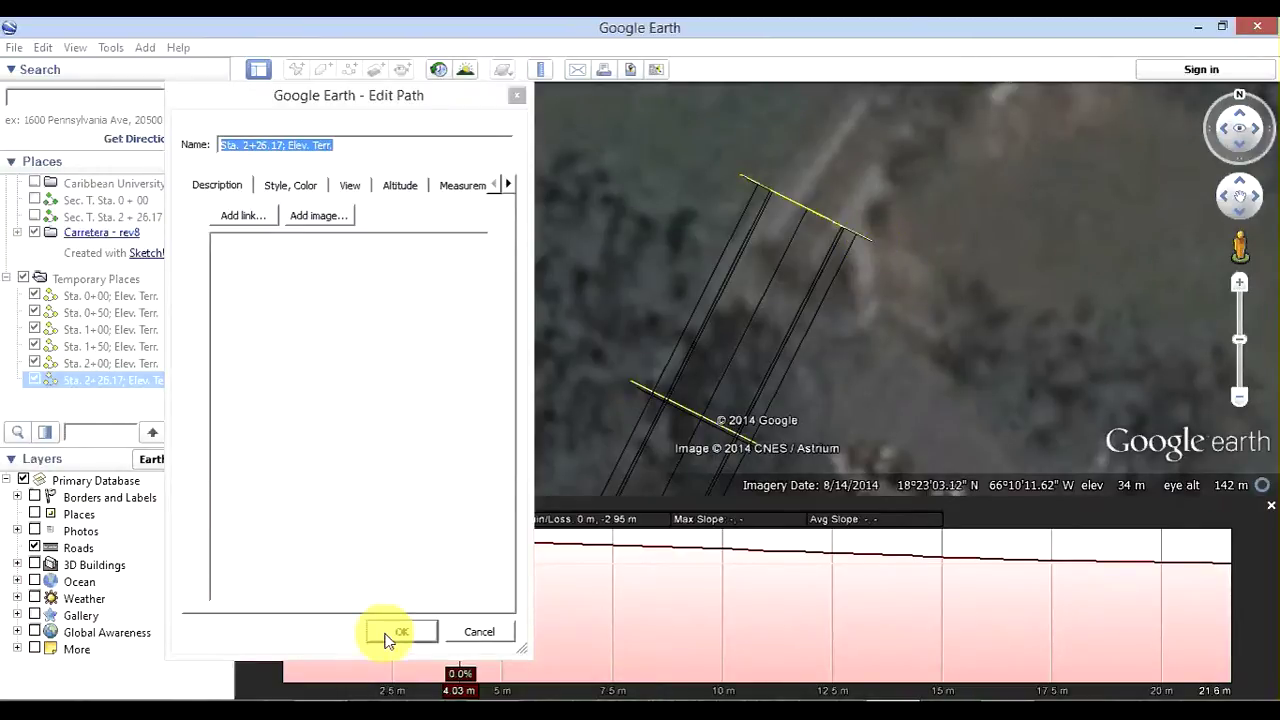
{"action": "left_click", "coordinate": [1148, 545]}
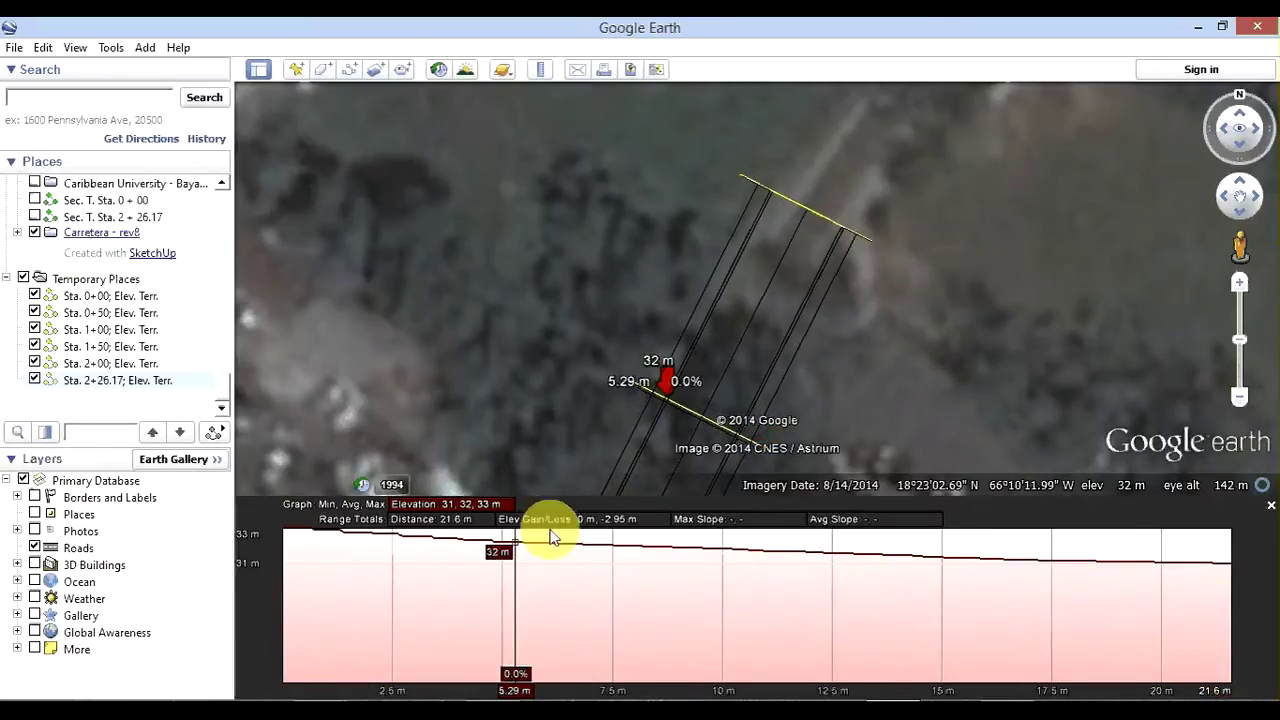
- Replace the open profile with the elevation profile of the yellow Sta. 2+26.17 path
{"action": "left_click", "coordinate": [1268, 506]}
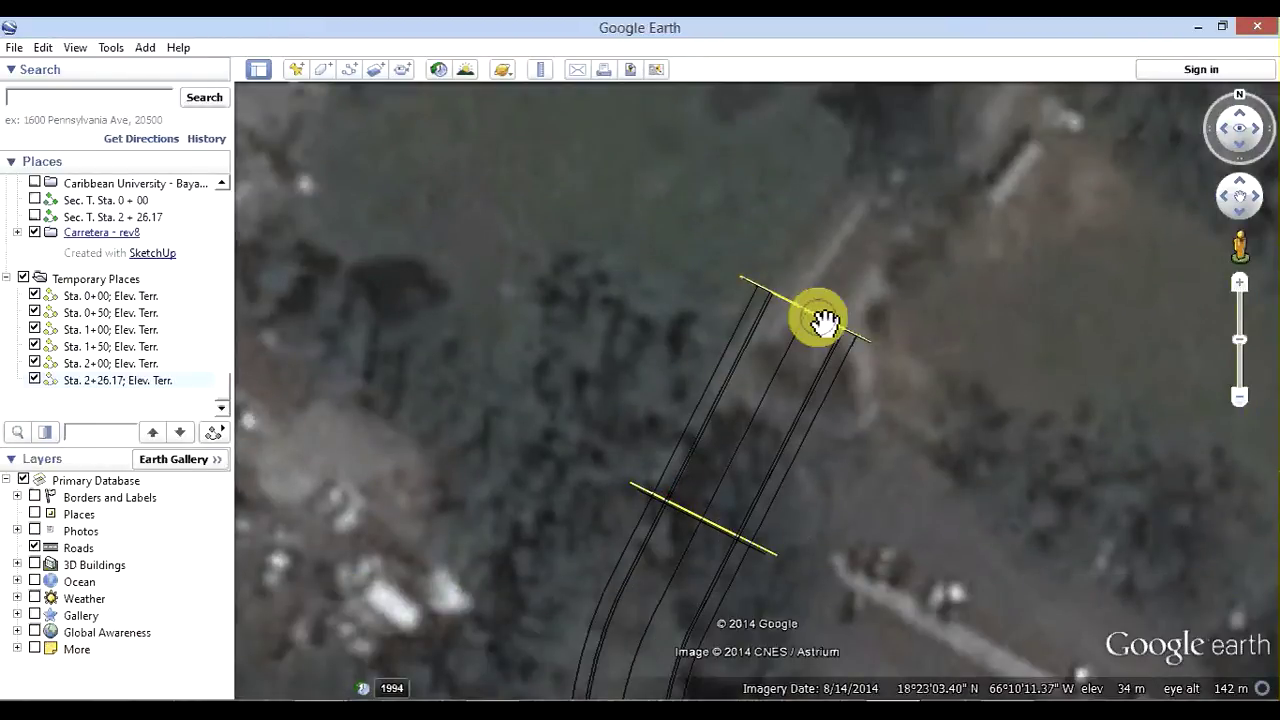
{"action": "right_click", "coordinate": [820, 320]}
{"action": "left_click", "coordinate": [855, 553]}
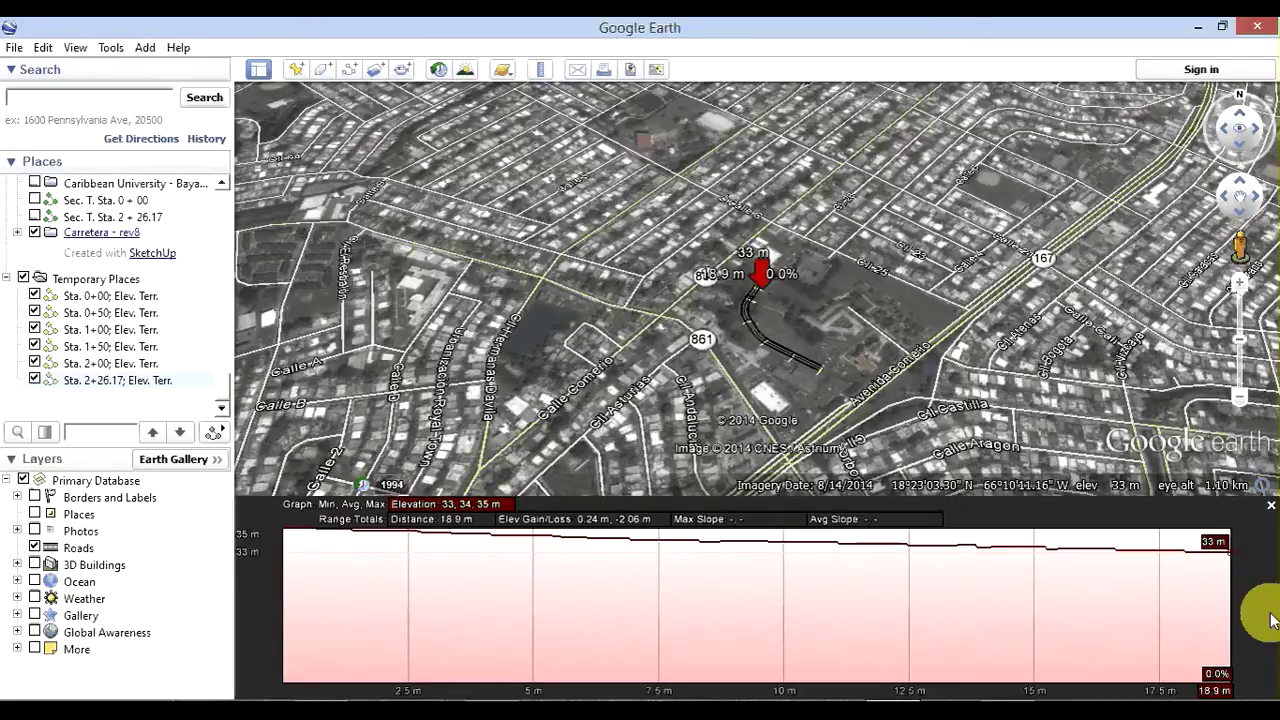
- Zoom in on the cross-section, center it, and reset the compass to north-up
{"action": "scroll", "coordinate": [812, 270], "scroll_direction": "up", "scroll_amount": 3}
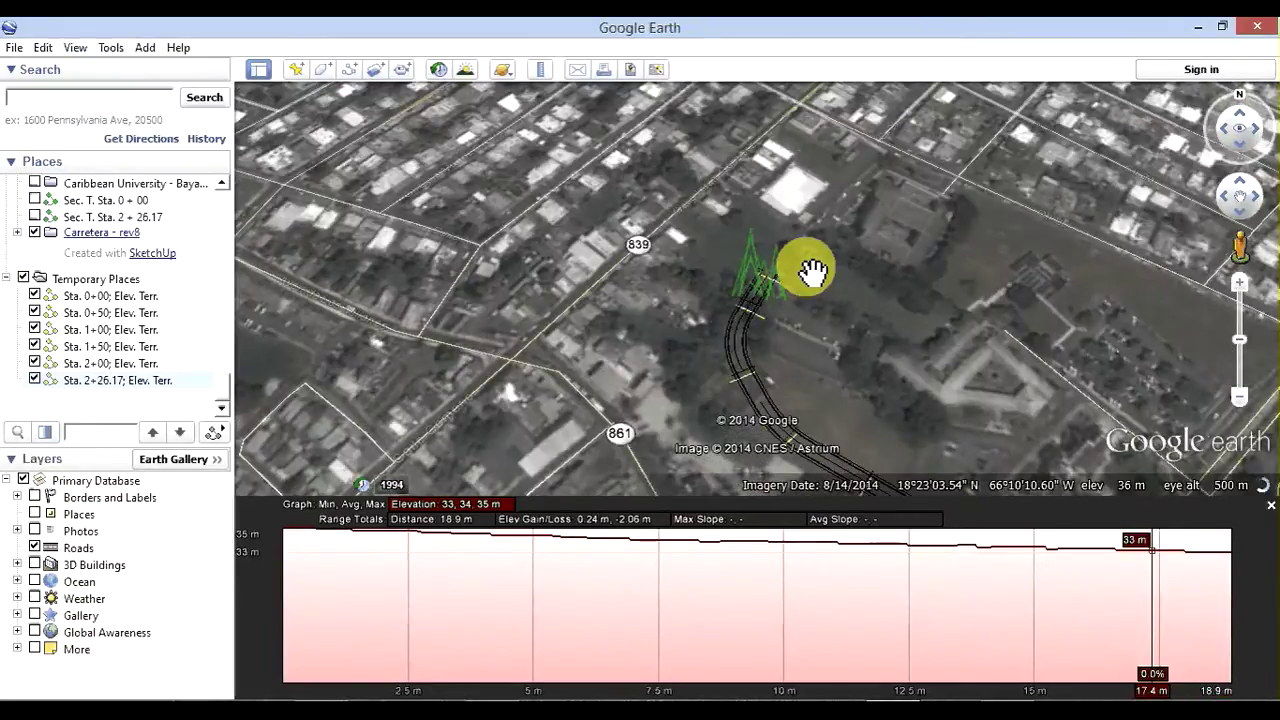
{"action": "scroll", "coordinate": [727, 330], "scroll_direction": "up", "scroll_amount": 3}
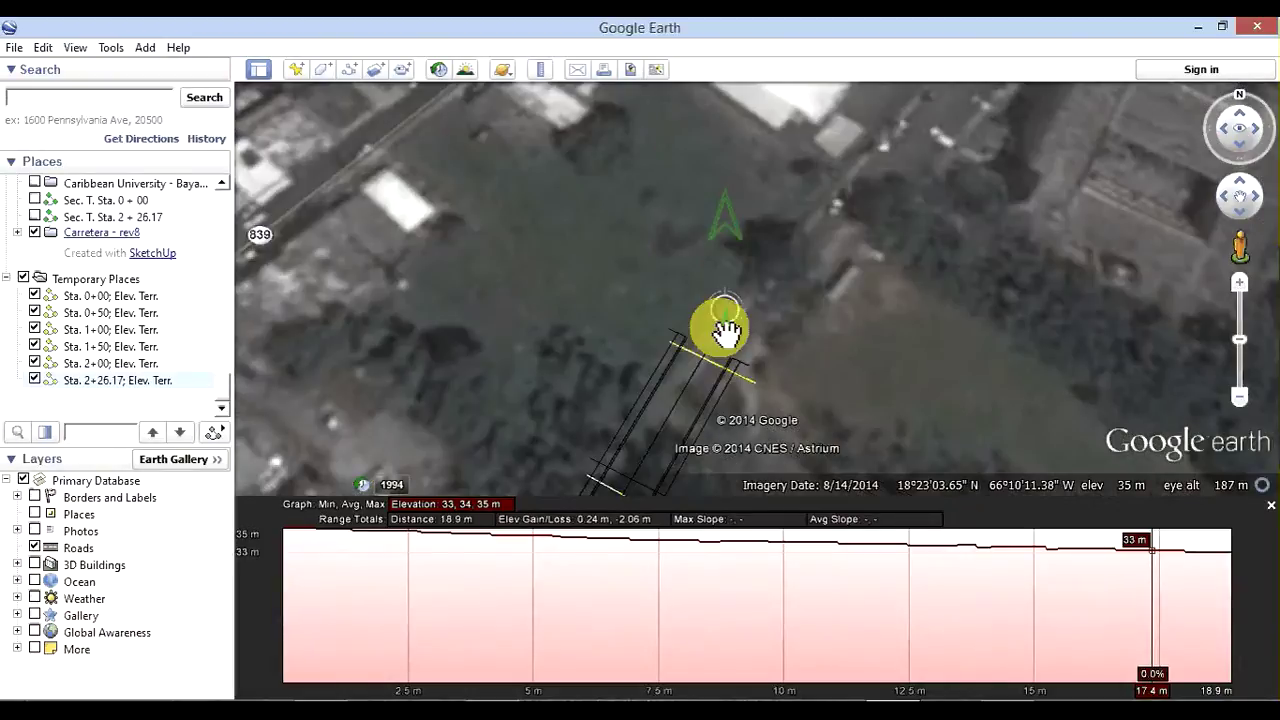
{"action": "scroll", "coordinate": [727, 335], "scroll_direction": "up", "scroll_amount": 2}
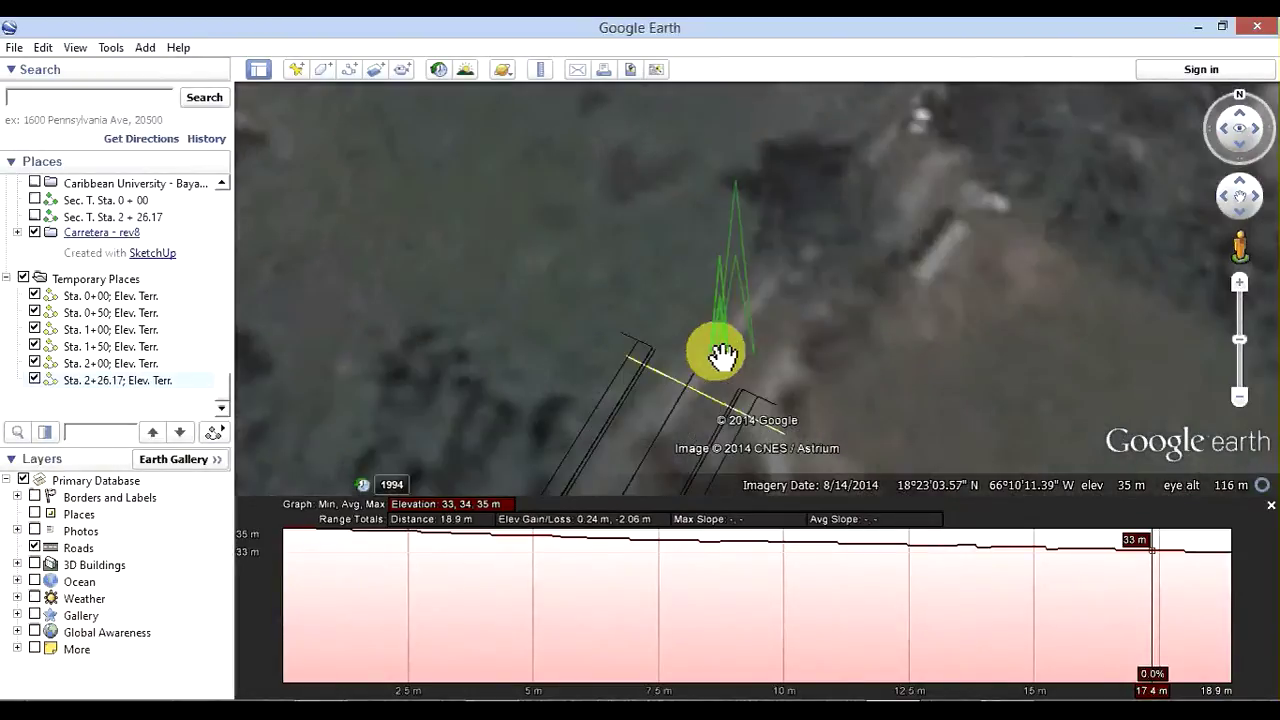
{"action": "left_click_drag", "start_coordinate": [722, 355], "coordinate": [683, 294]}
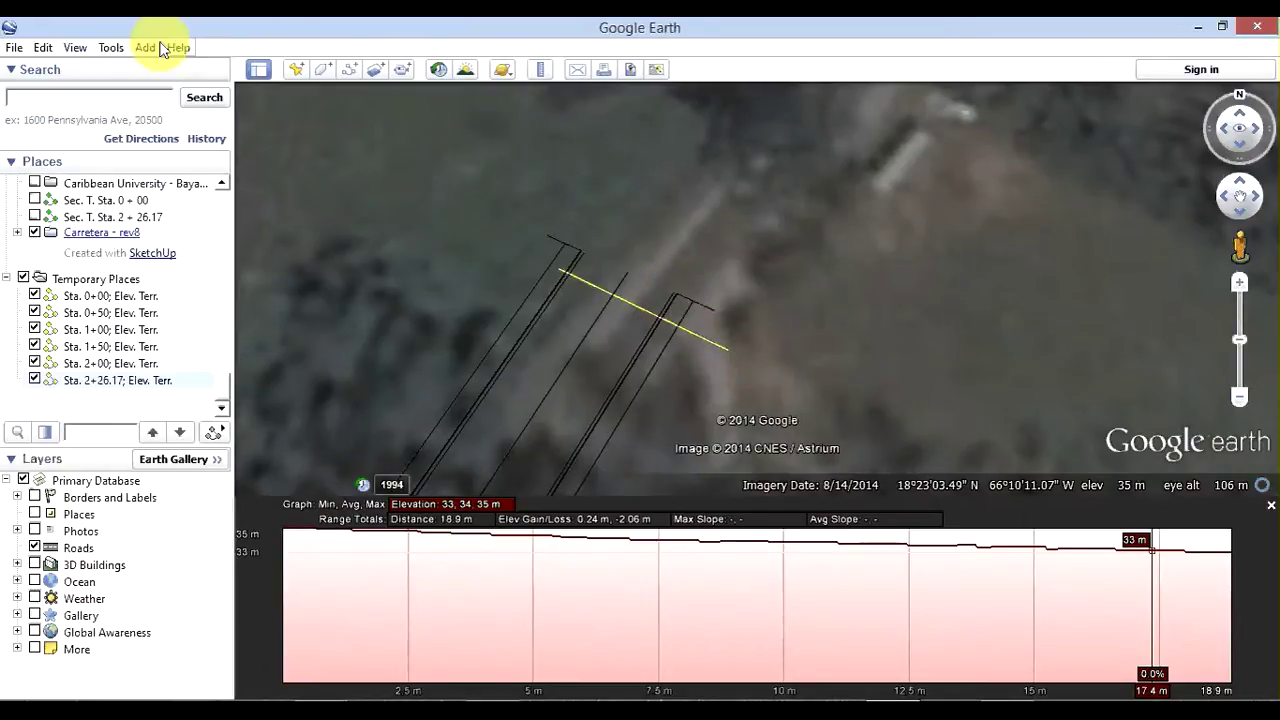
{"action": "left_click", "coordinate": [75, 47]}
{"action": "mouse_move", "coordinate": [90, 406]}
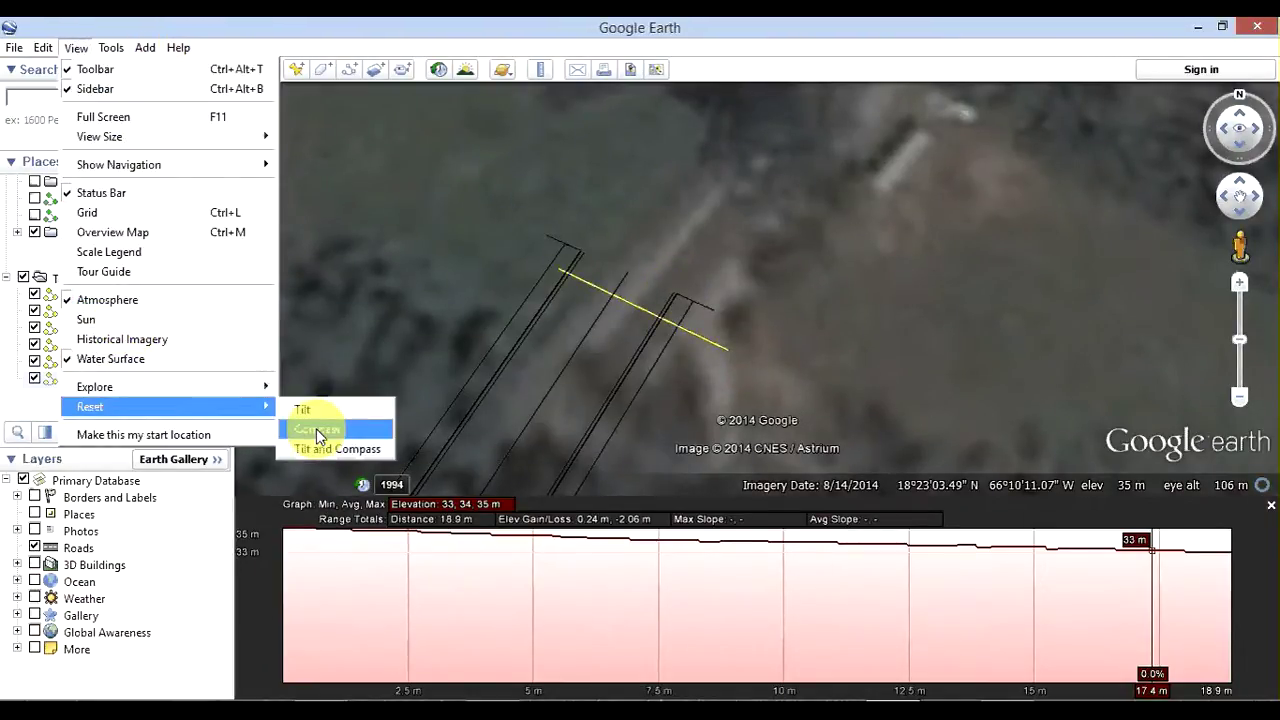
{"action": "left_click", "coordinate": [317, 431]}
- Move both endpoints of the Sta. 2+26.17 path so its profile spans 19.6 m, then save
{"action": "right_click", "coordinate": [583, 286]}
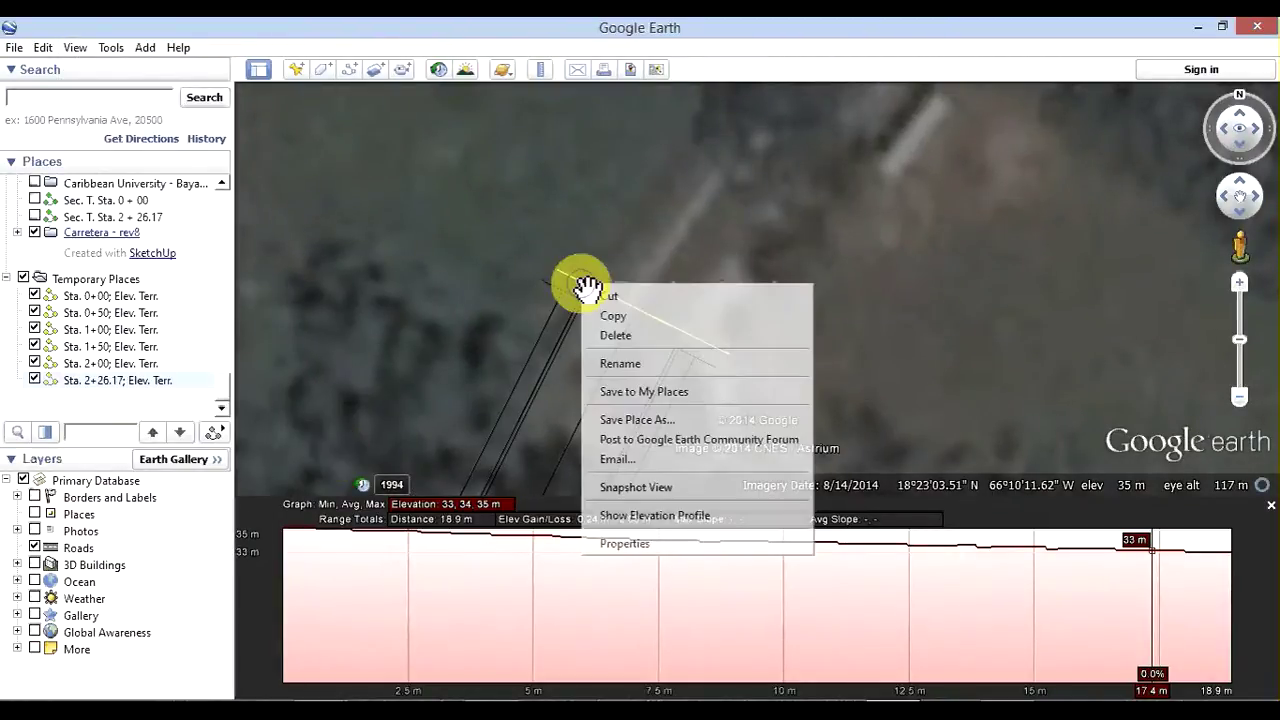
{"action": "left_click", "coordinate": [643, 543]}
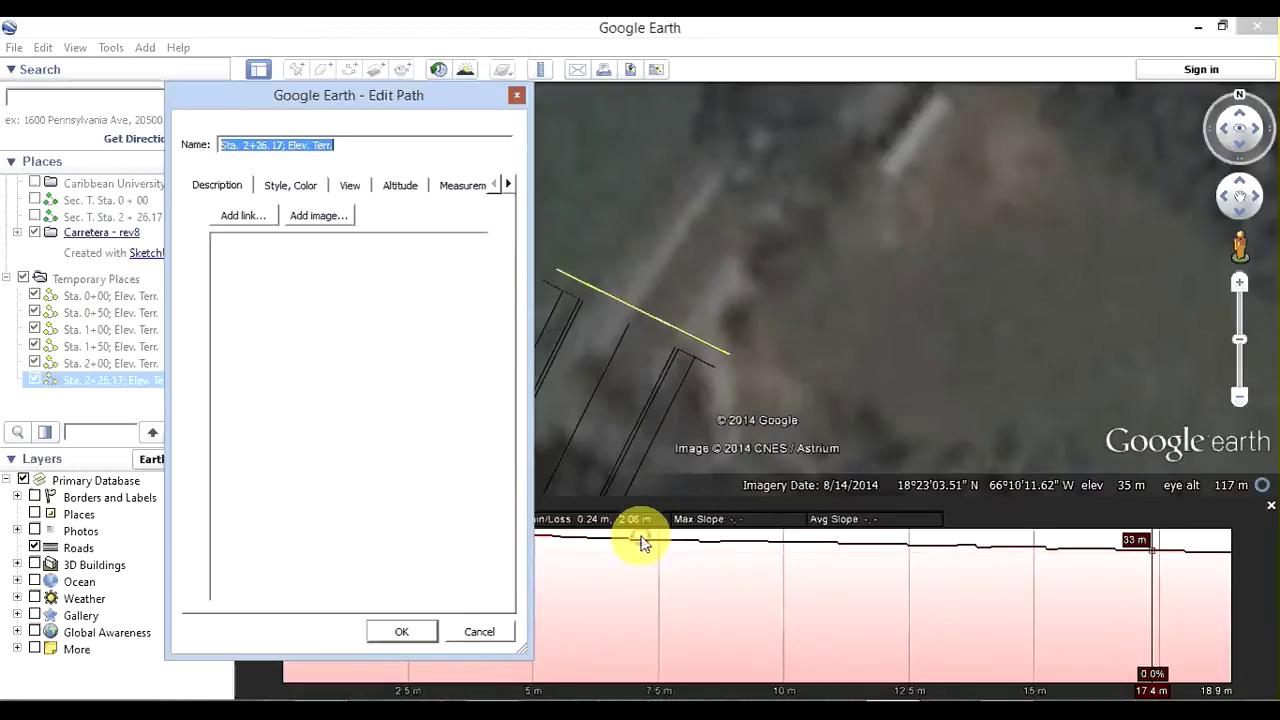
{"action": "left_click_drag", "start_coordinate": [550, 254], "coordinate": [546, 285]}
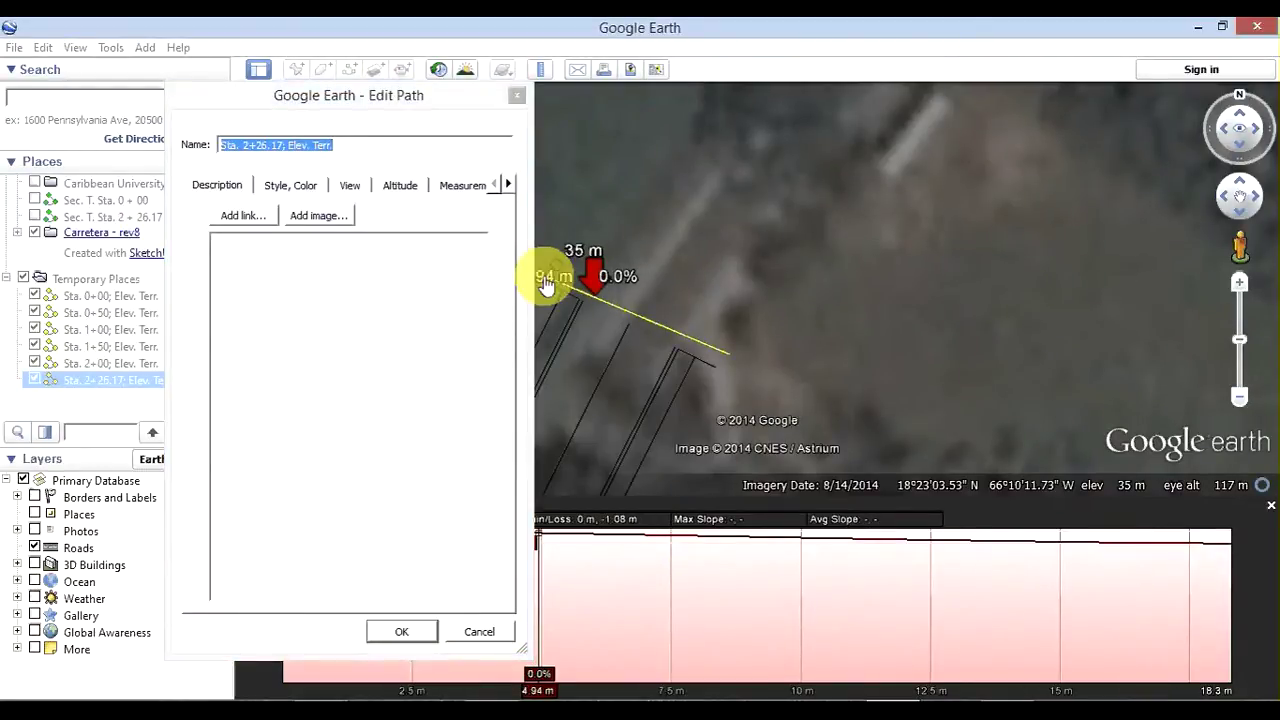
{"action": "mouse_move", "coordinate": [730, 352]}
{"action": "left_mouse_down"}
{"action": "mouse_move", "coordinate": [720, 378]}
{"action": "mouse_move", "coordinate": [715, 366]}
{"action": "left_mouse_up"}
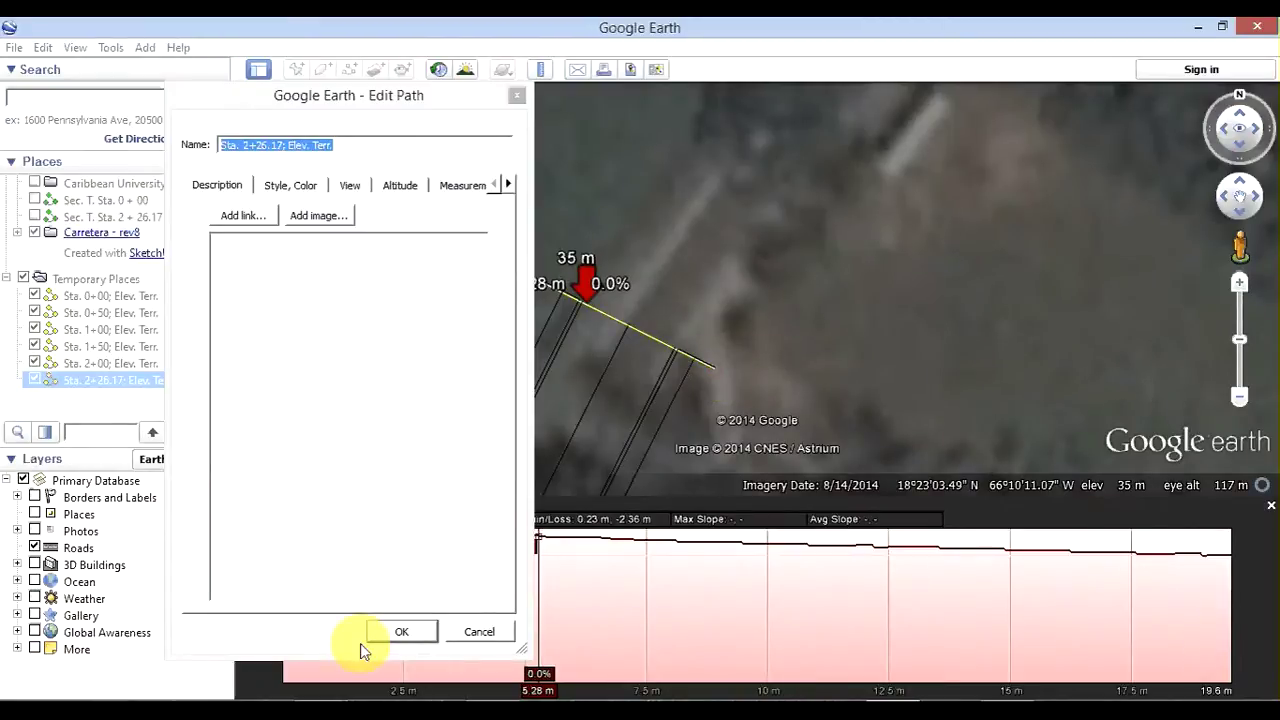
{"action": "left_click", "coordinate": [378, 636]}
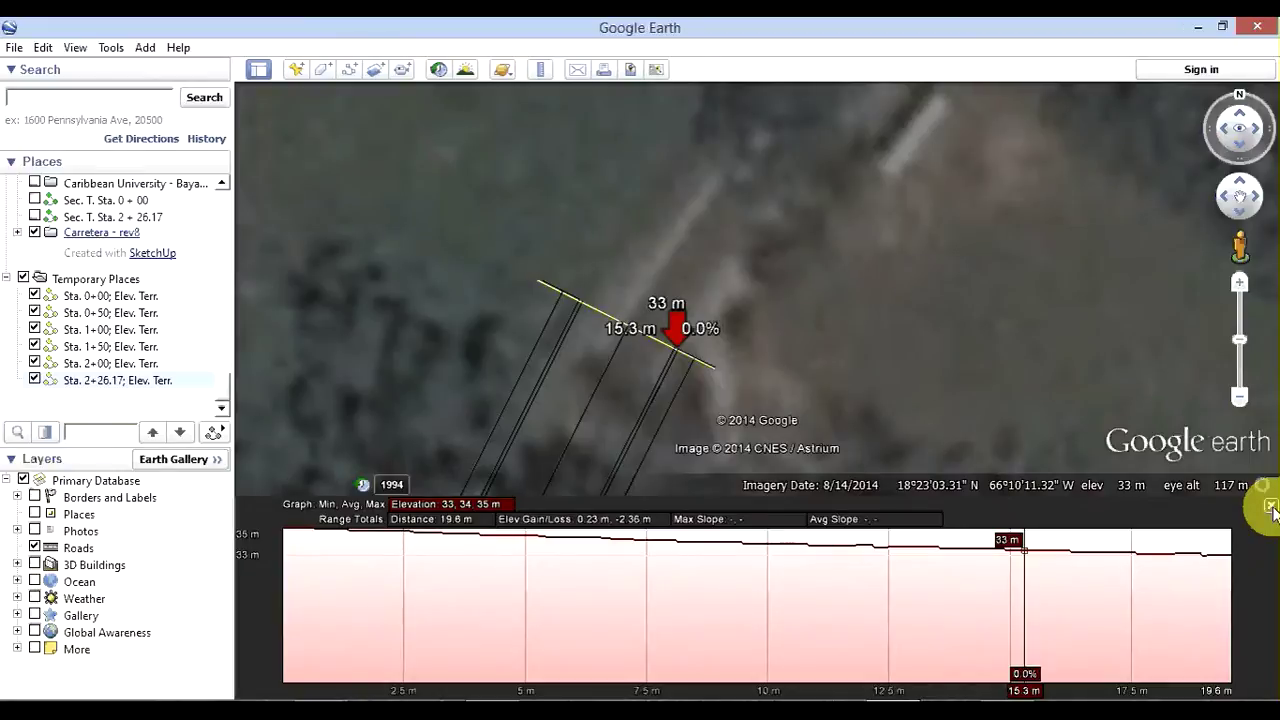
- Close the profile and zoom out to about 415 m to show all six yellow cross-sections
{"action": "left_click", "coordinate": [1270, 507]}
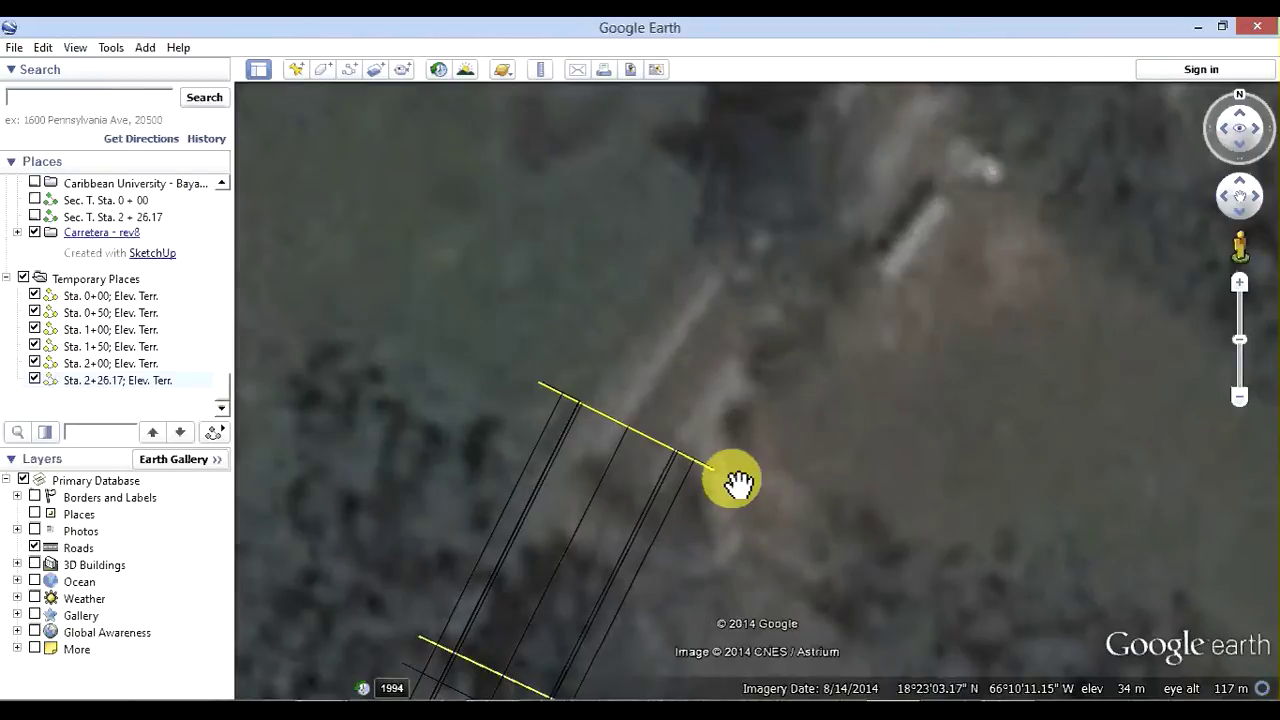
{"action": "scroll", "coordinate": [755, 400], "scroll_direction": "down", "scroll_amount": 2}
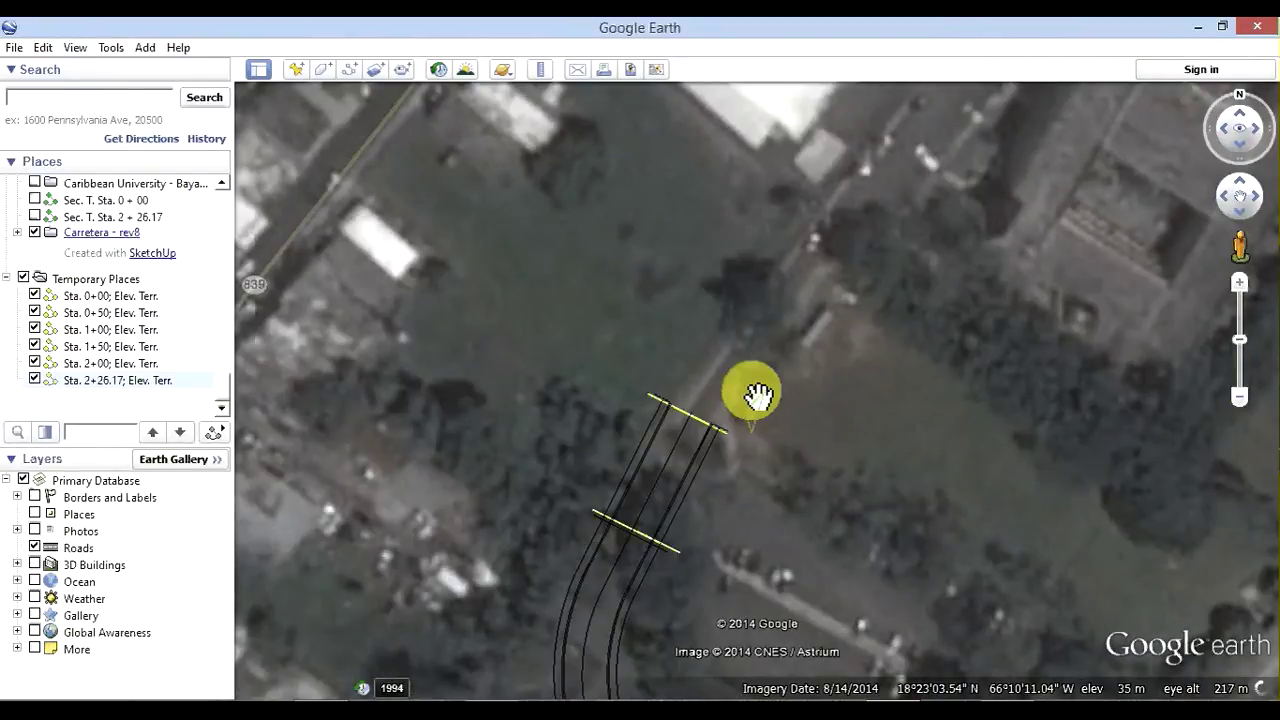
{"action": "scroll", "coordinate": [757, 396], "scroll_direction": "down", "scroll_amount": 2}
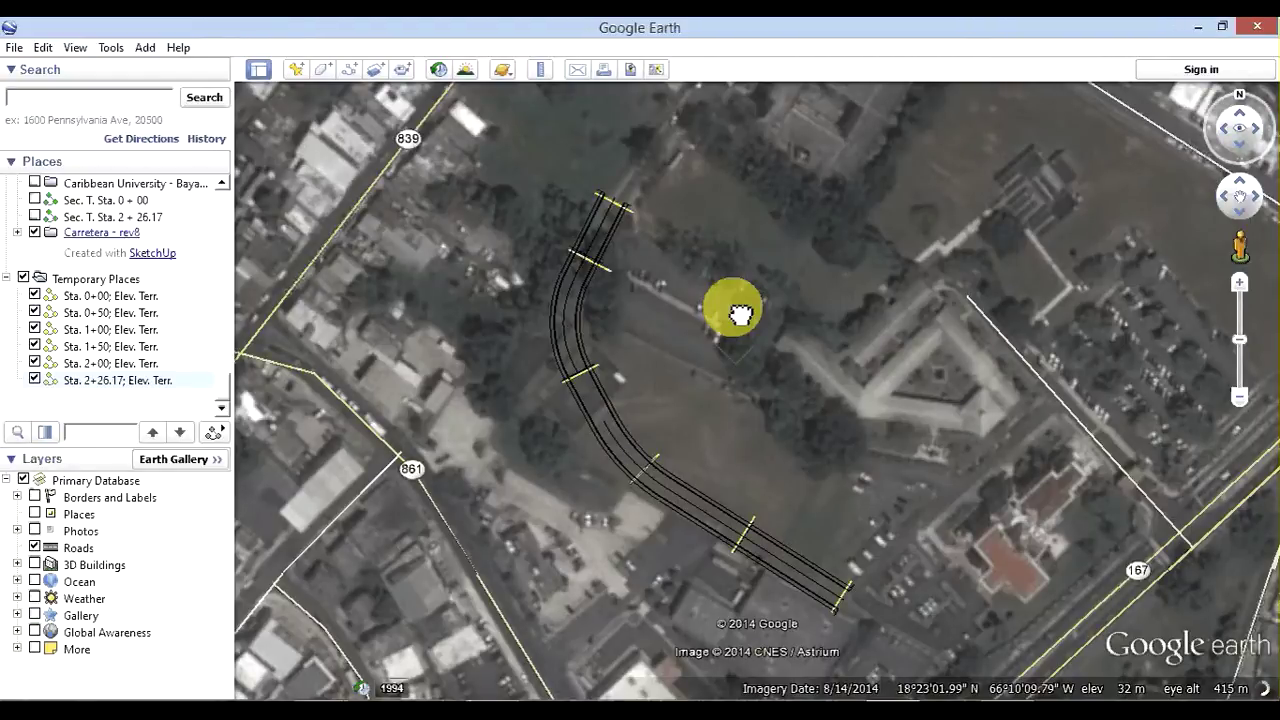
{"action": "left_click_drag", "start_coordinate": [577, 343], "coordinate": [567, 340]}
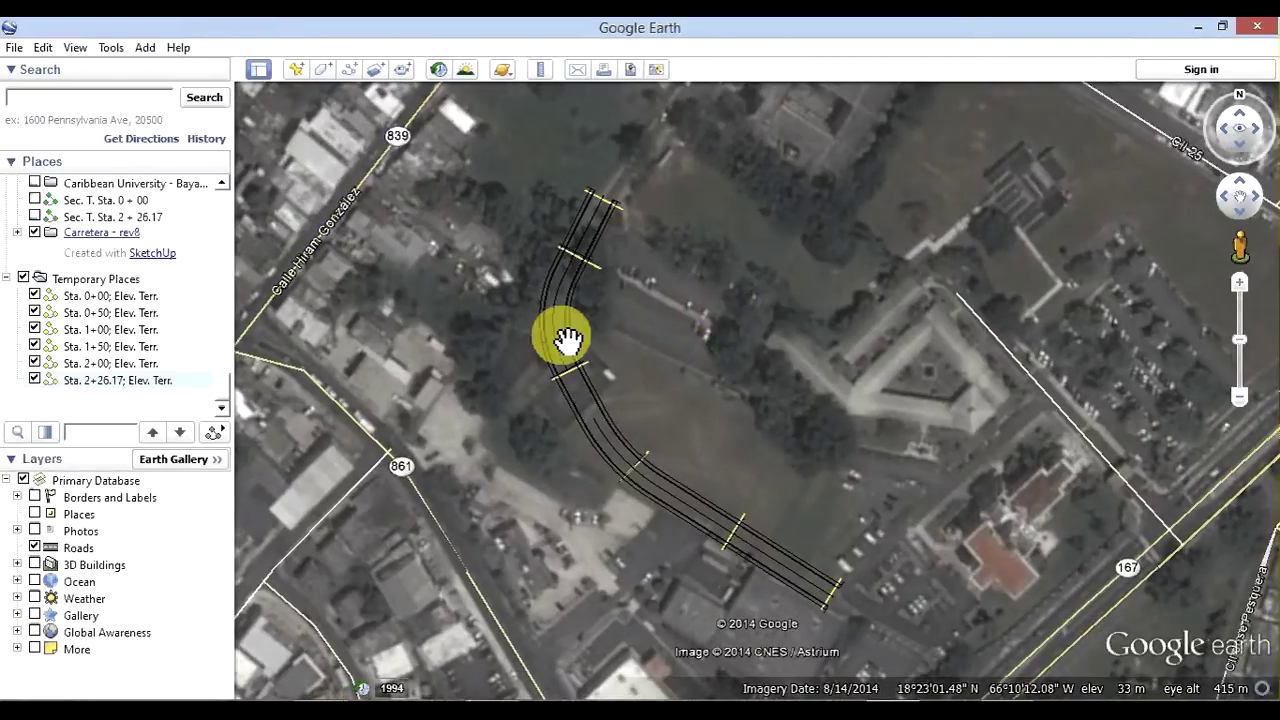